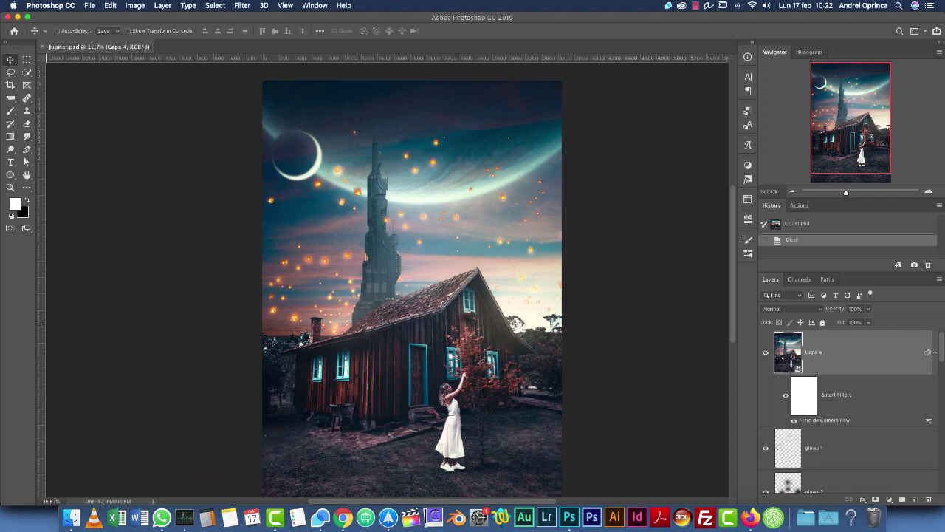
Step: Preview the "reference" image in the Jupiter project folder without opening it as a document
key("super")
key("super+o")
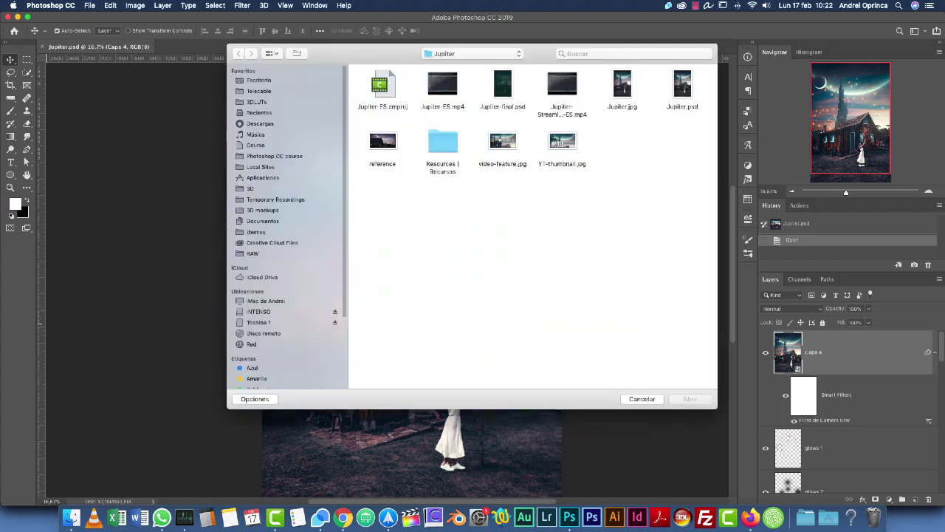
left_click(382, 141)
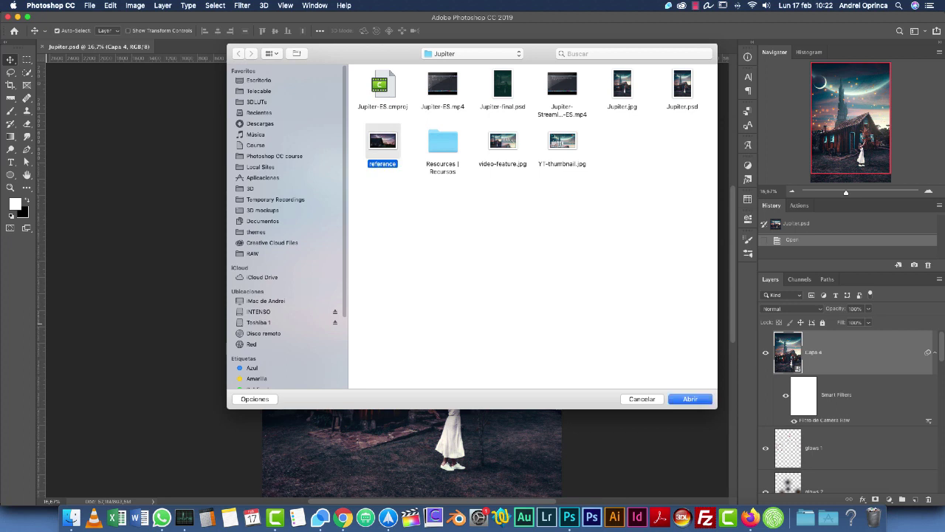
key("space")
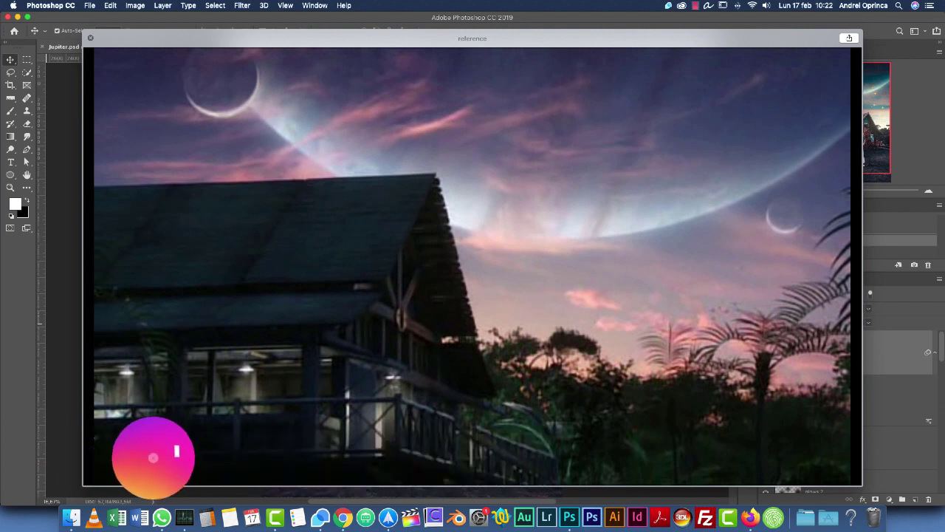
key("space")
left_click(472, 244)
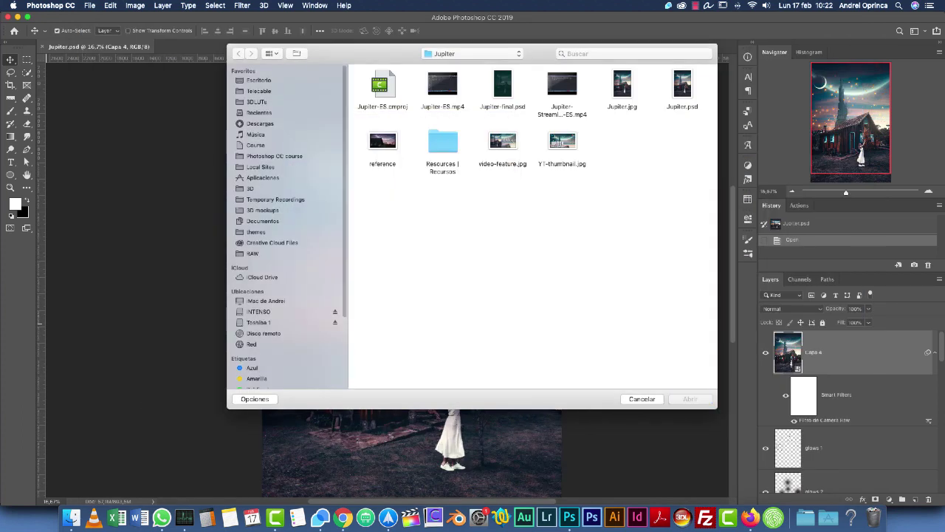
Step: Browse the source images in the "Resources | Recursos" folder, including the planet photo io-2773533.jpg
left_click(443, 142)
left_click(473, 243)
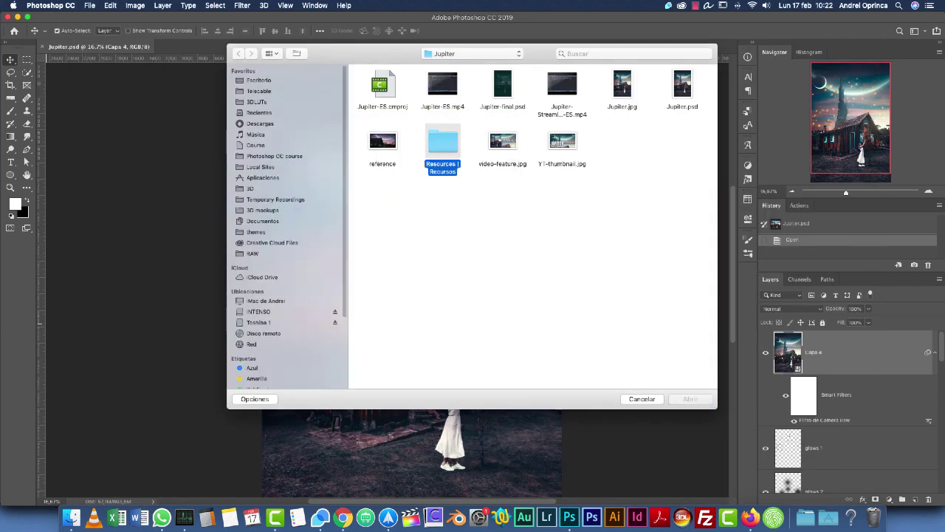
double_click(443, 141)
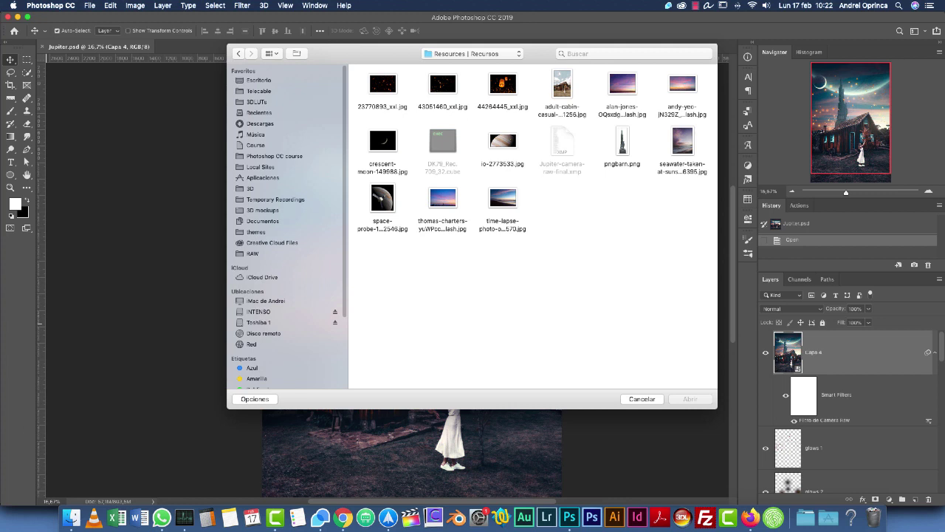
left_click(502, 141)
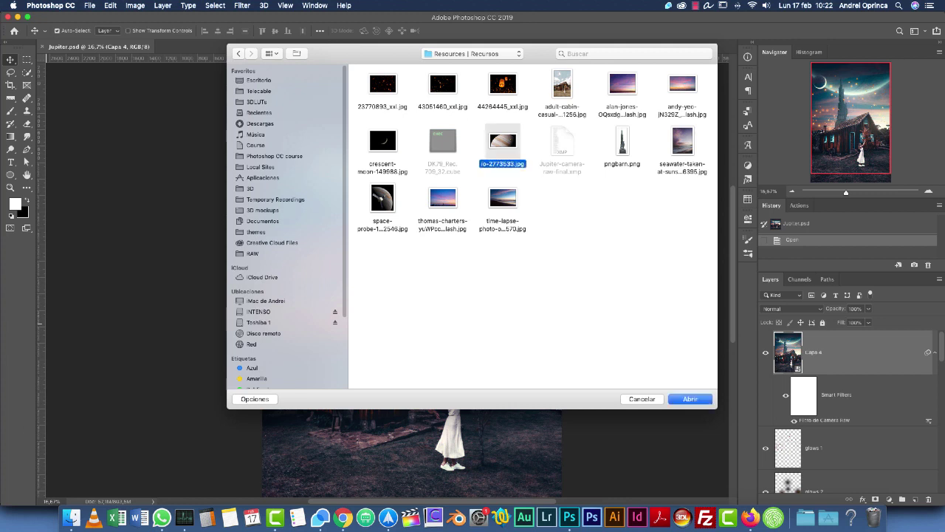
left_click(554, 244)
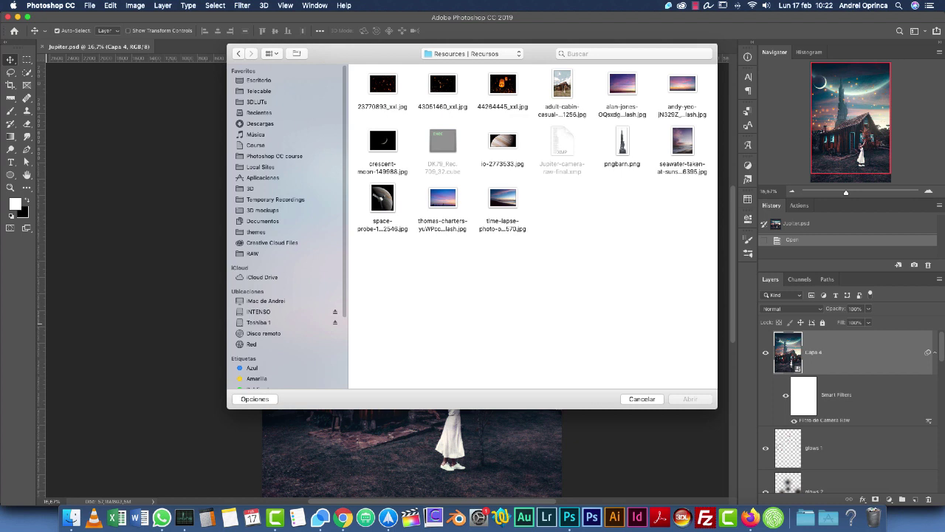
Step: Preview the sky lantern photos from 23770893_xxl.jpg through 44264445_xxl.jpg
left_click(383, 84)
key("space")
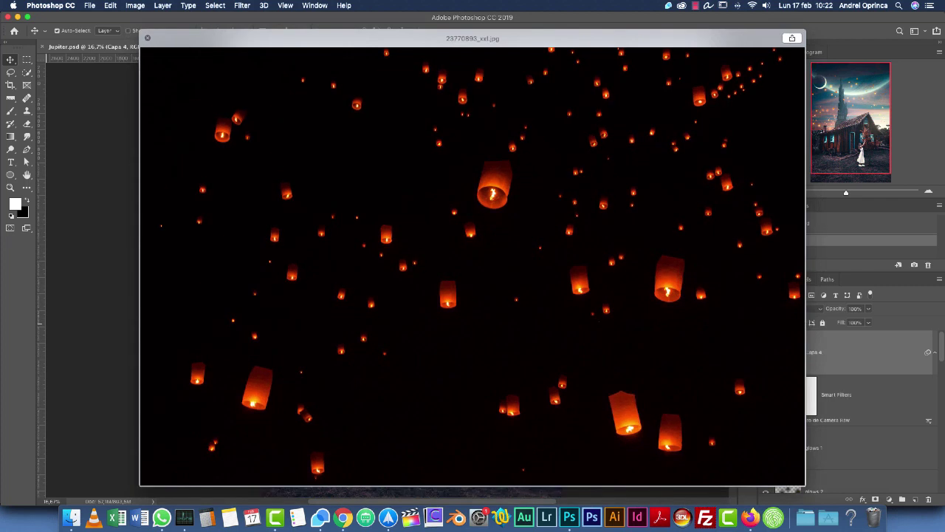
key("Down")
key("Down")
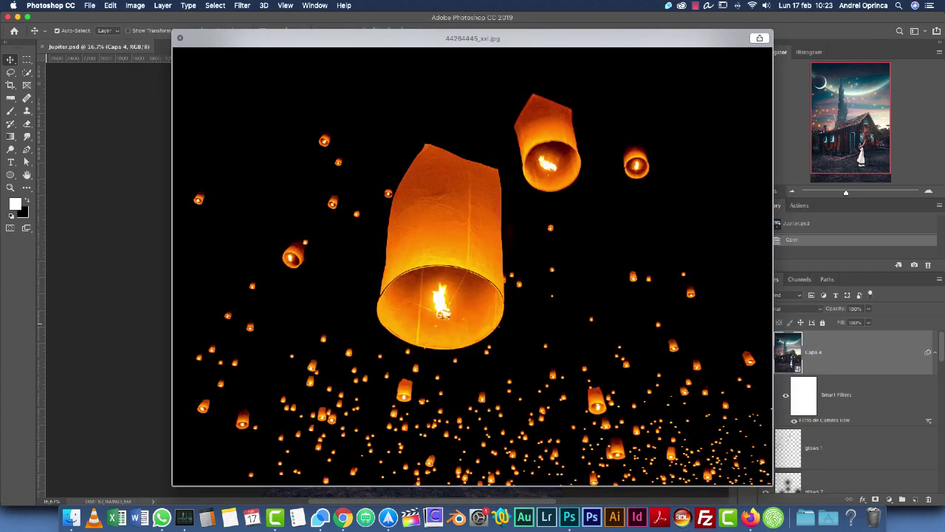
key("space")
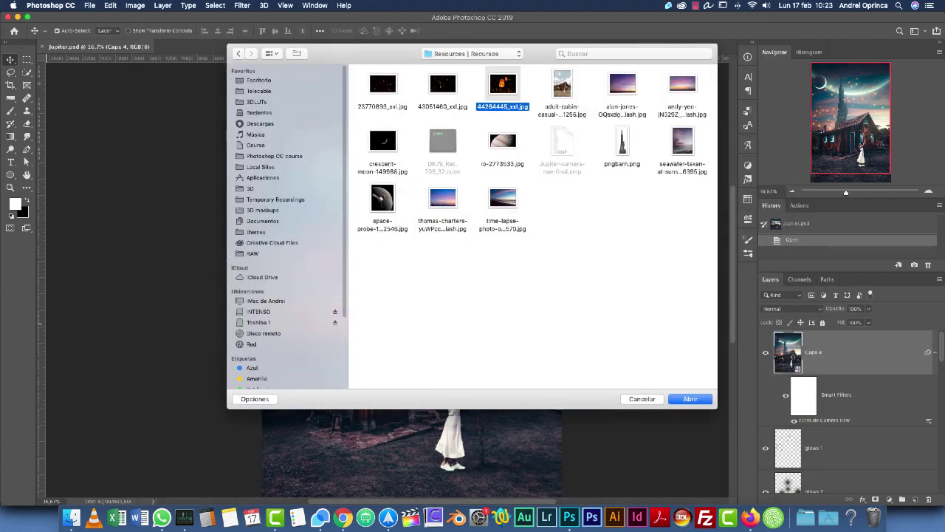
left_click(569, 280)
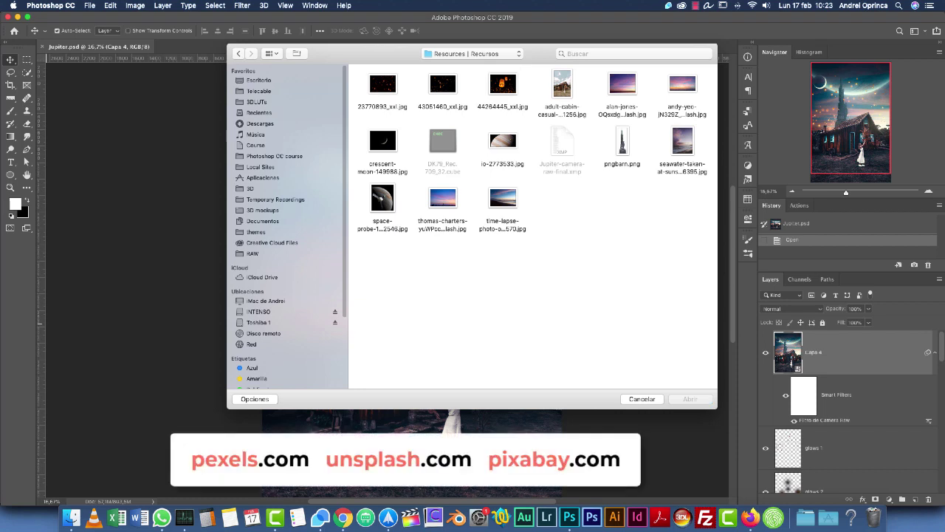
Step: Preview the cabin photo adult-cabin-casual-3021256.jpg and leave the file browser without opening anything
left_click(562, 85)
key("space")
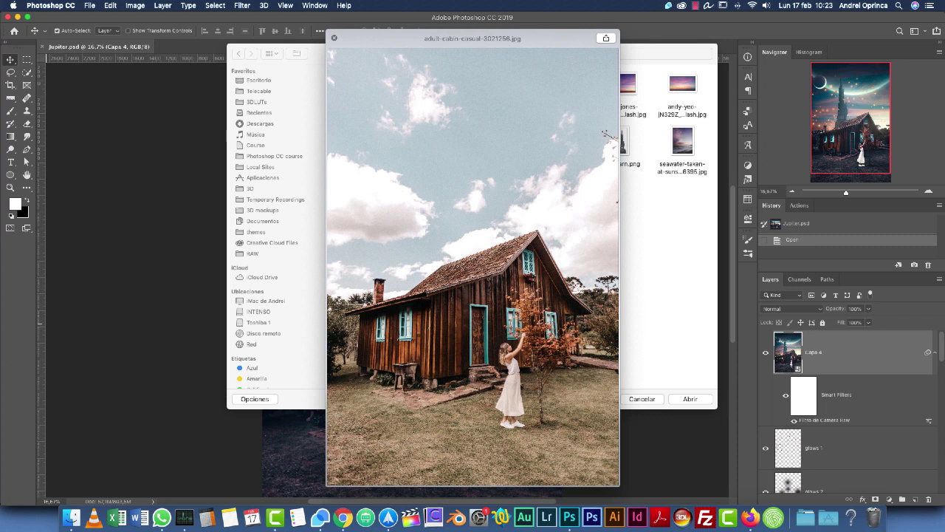
key("space")
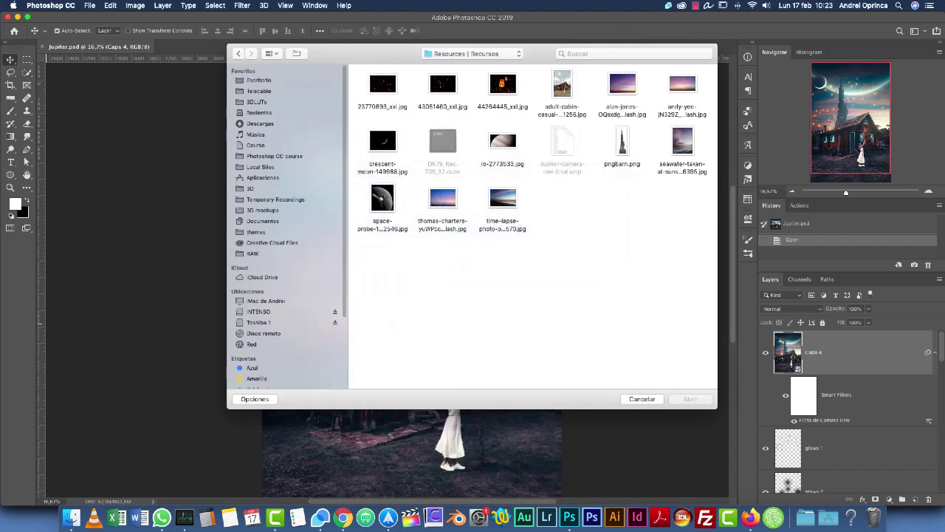
key("Escape")
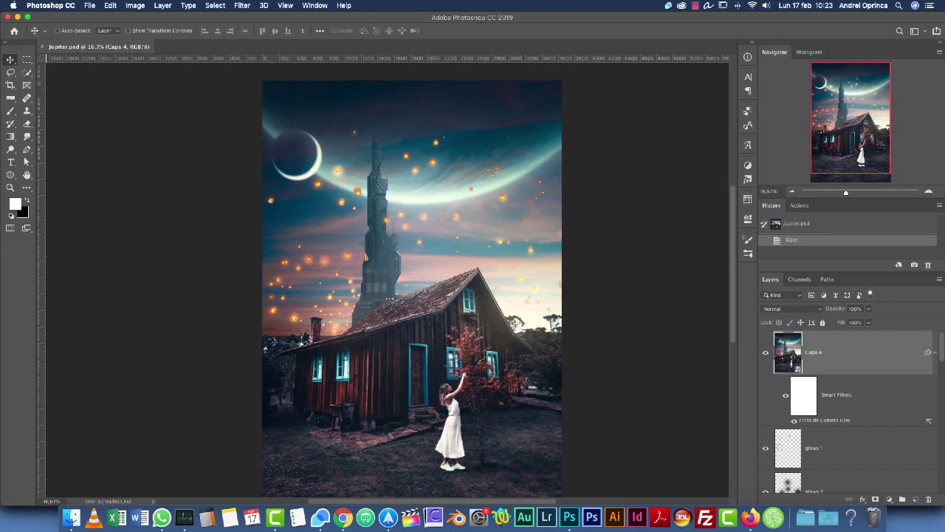
Step: Look over the Jupiter.psd composite and check its Image Size dimensions without changing them
scroll(411, 288, "down", 3)
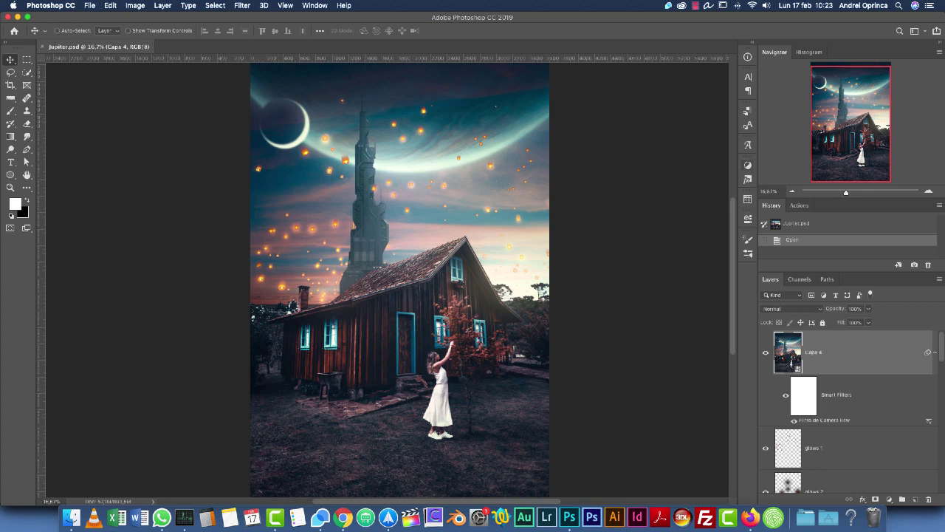
scroll(390, 281, "right", 3)
scroll(381, 279, "right", 2)
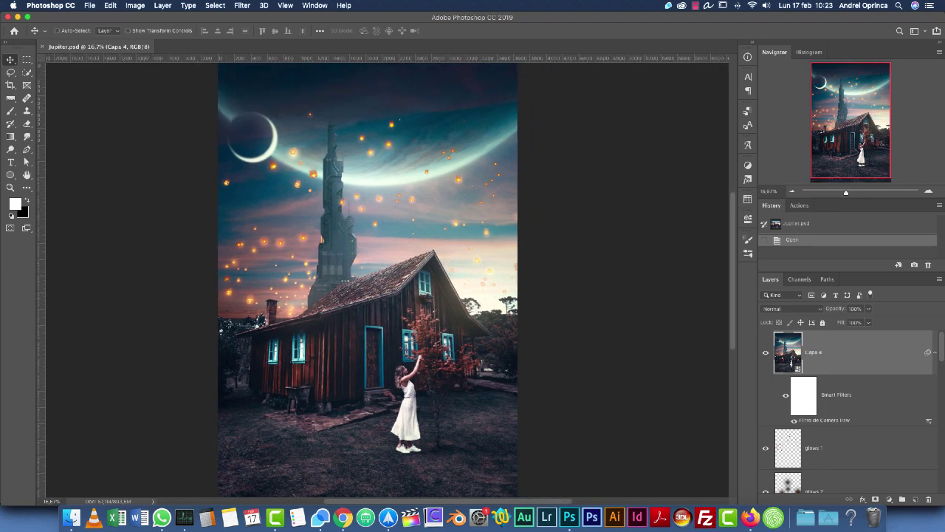
scroll(372, 280, "left", 2)
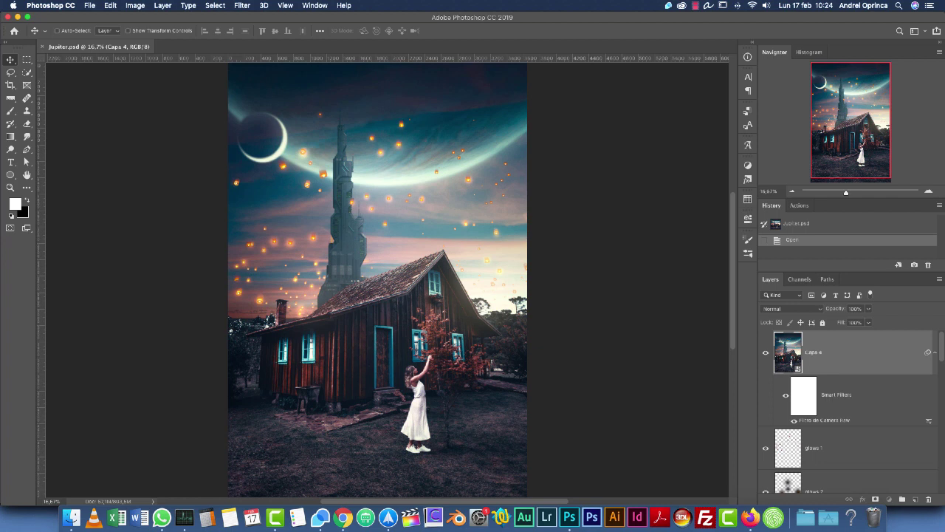
key("super+alt+i")
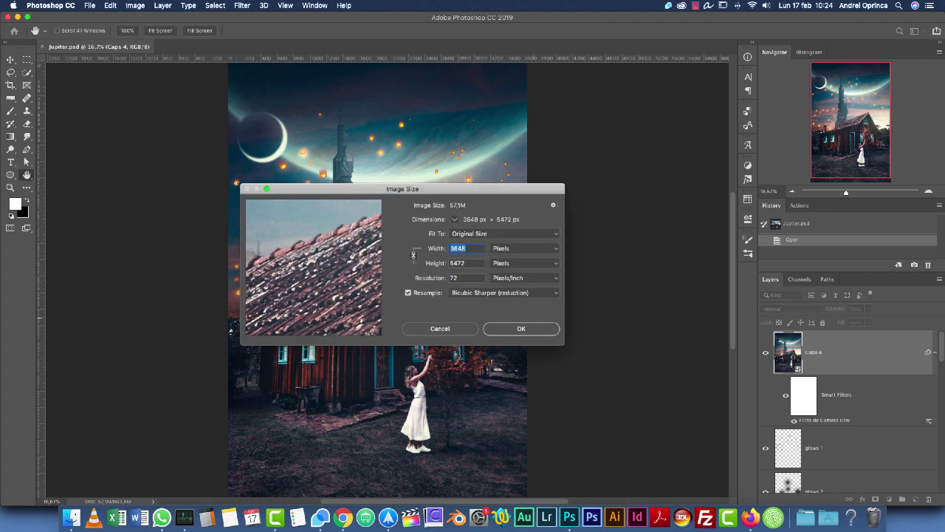
key("Escape")
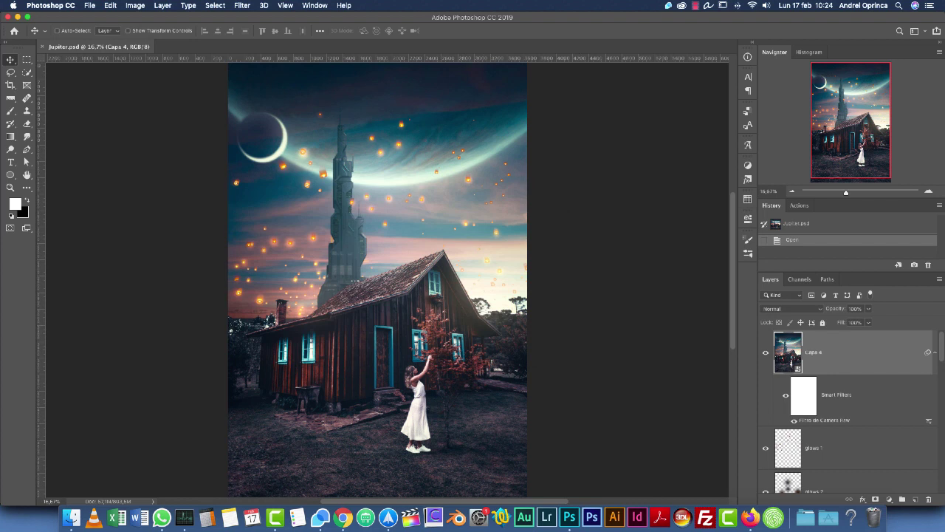
Step: Review the layer stack of Jupiter.psd from the glow layers down to the sky photos
scroll(849, 413, "down", 10)
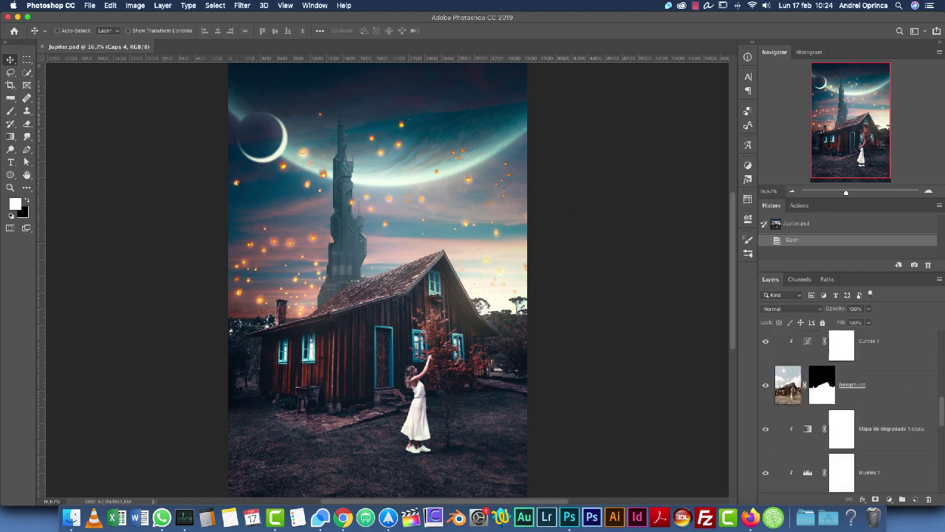
scroll(849, 411, "down", 5)
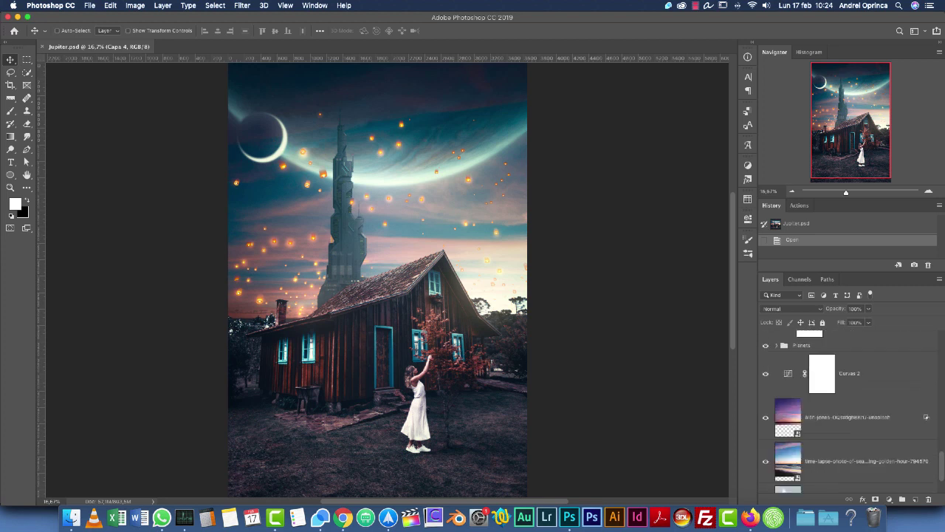
scroll(849, 411, "up", 5)
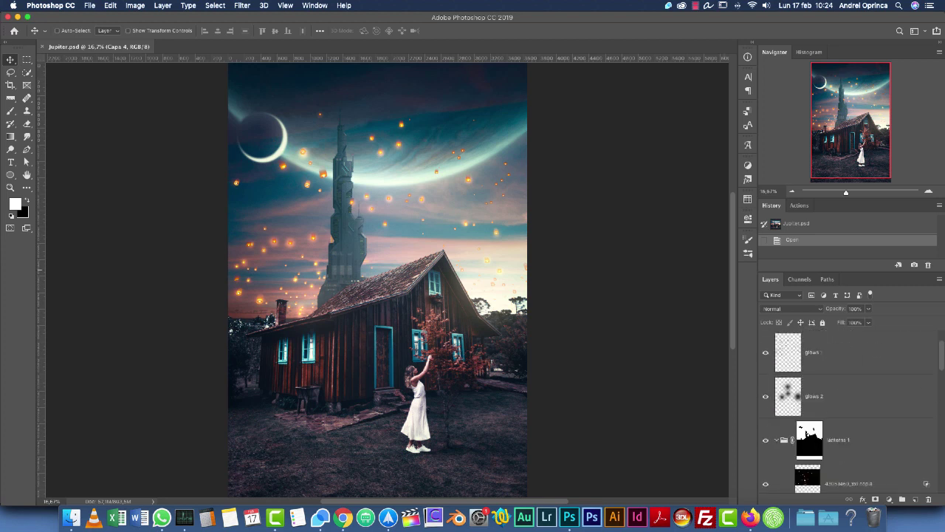
Step: Open adult-cabin-casual-3021256.jpg from the "Resources | Recursos" folder as a new document
key("super+o")
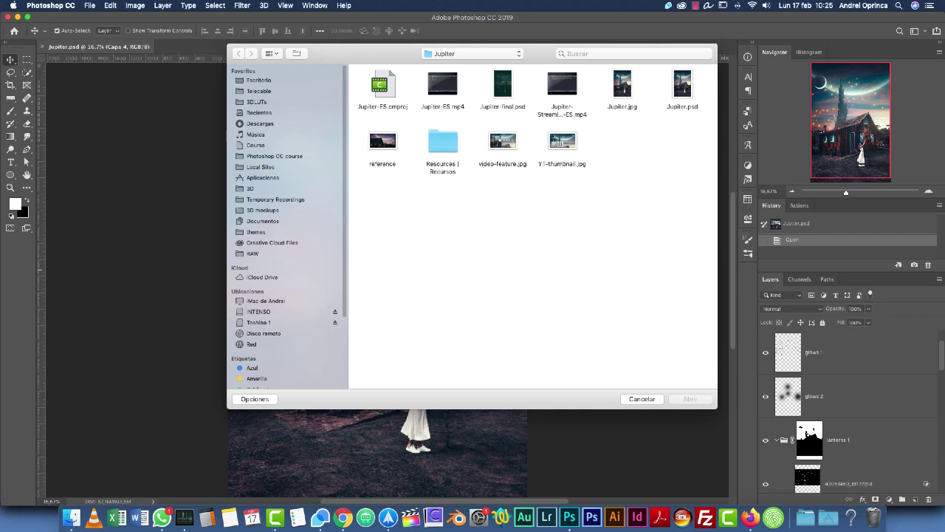
left_click(443, 142)
double_click(443, 142)
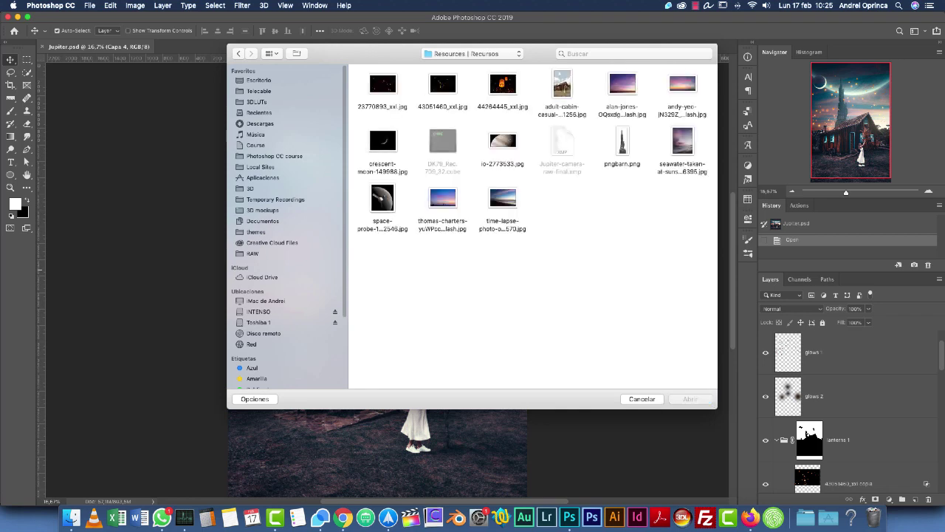
left_click(562, 84)
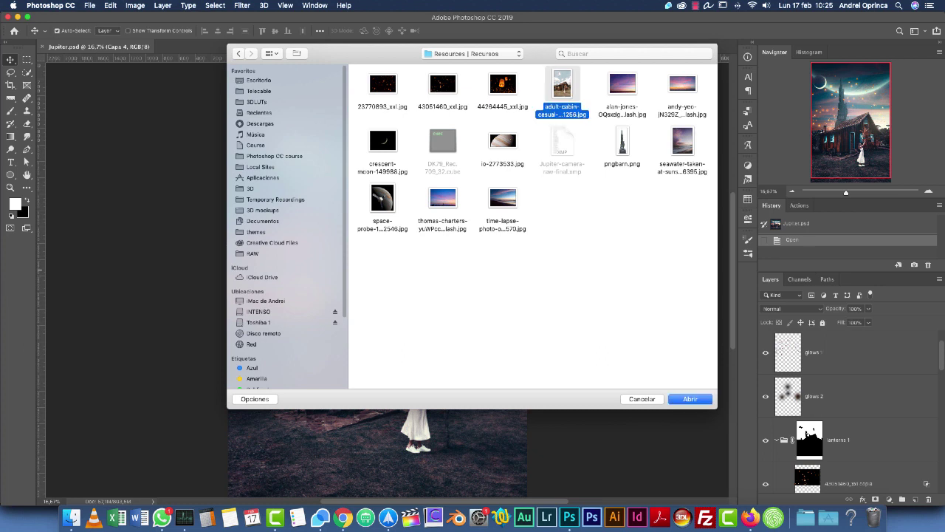
left_click(690, 399)
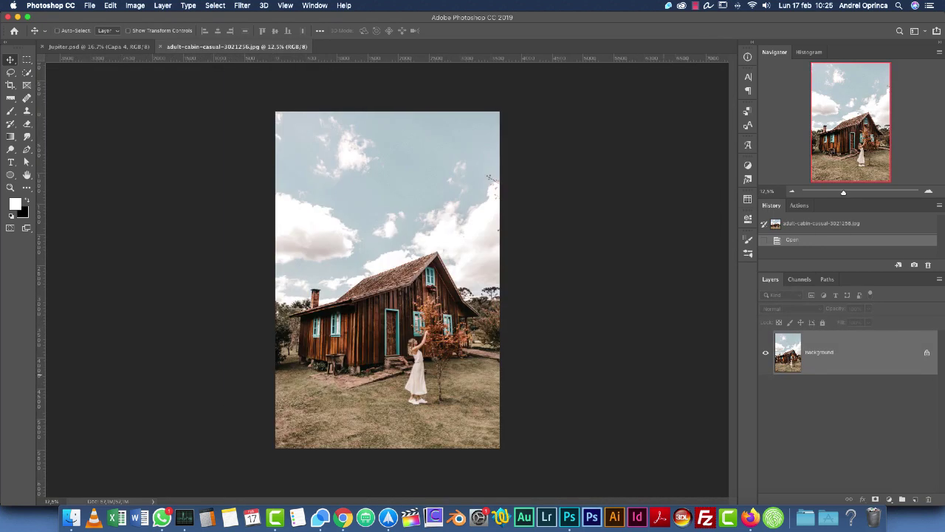
Step: Resize the cabin photo proportionally to a width of 2000 pixels and duplicate its Background layer
key("super+alt+i")
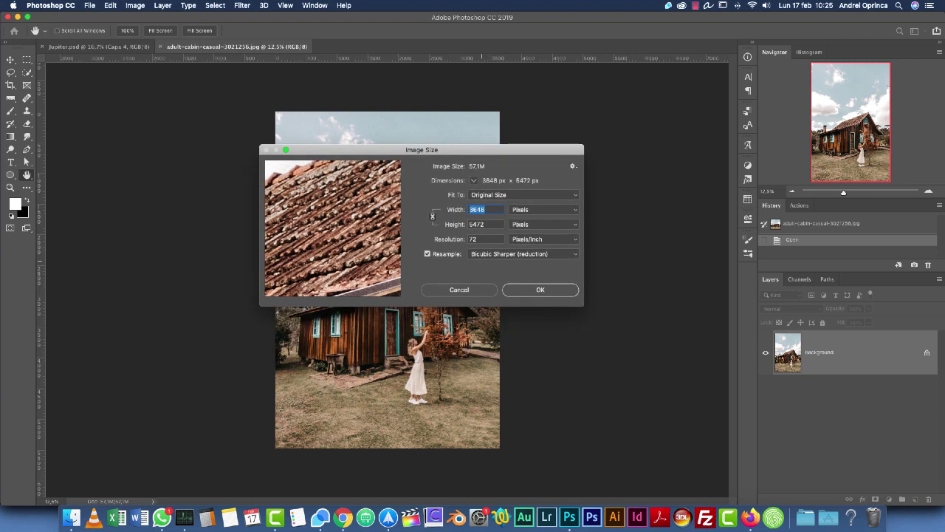
type("2")
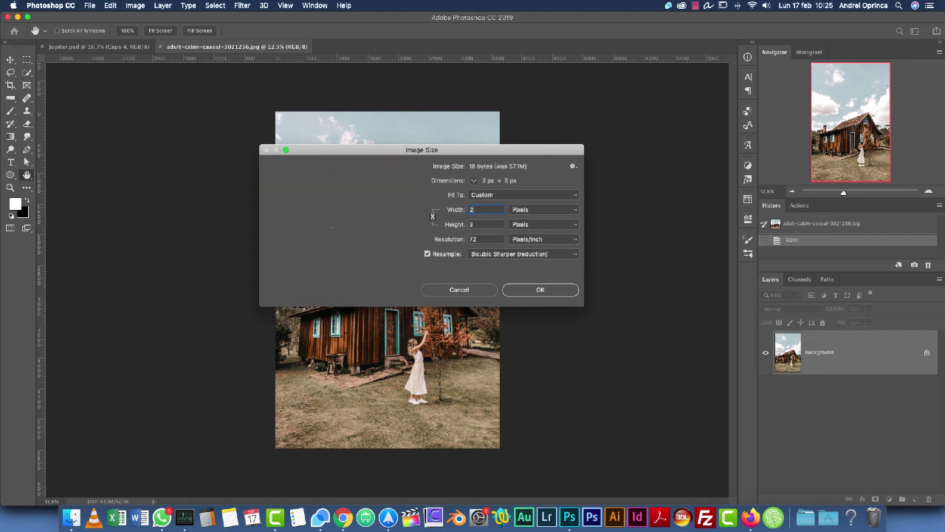
type("000")
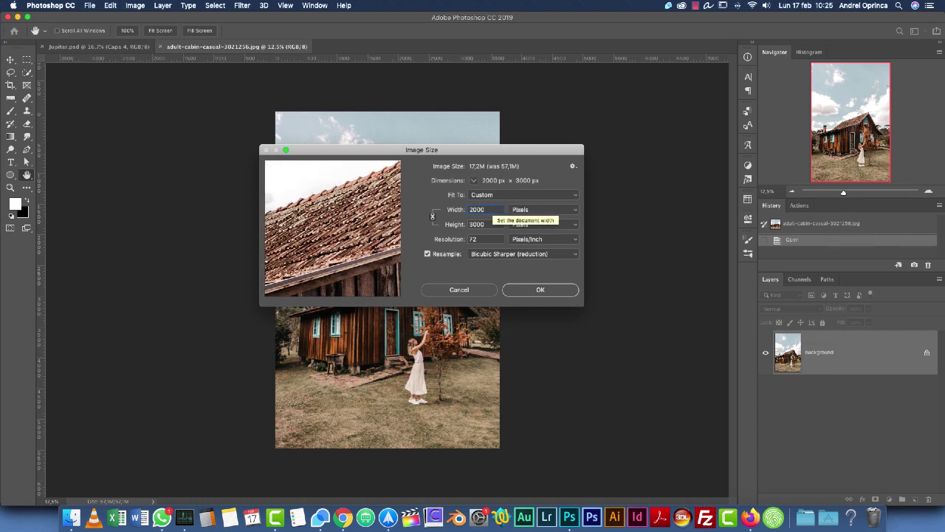
key("Return")
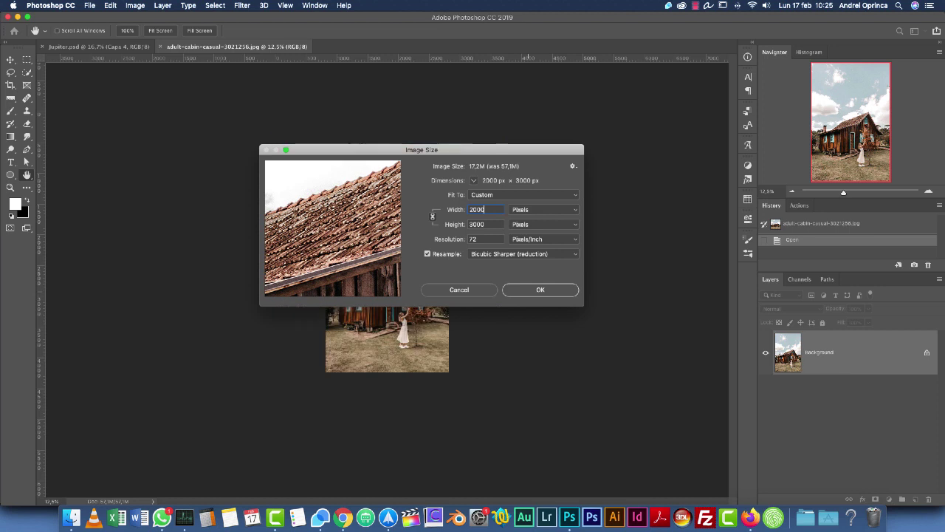
key("v")
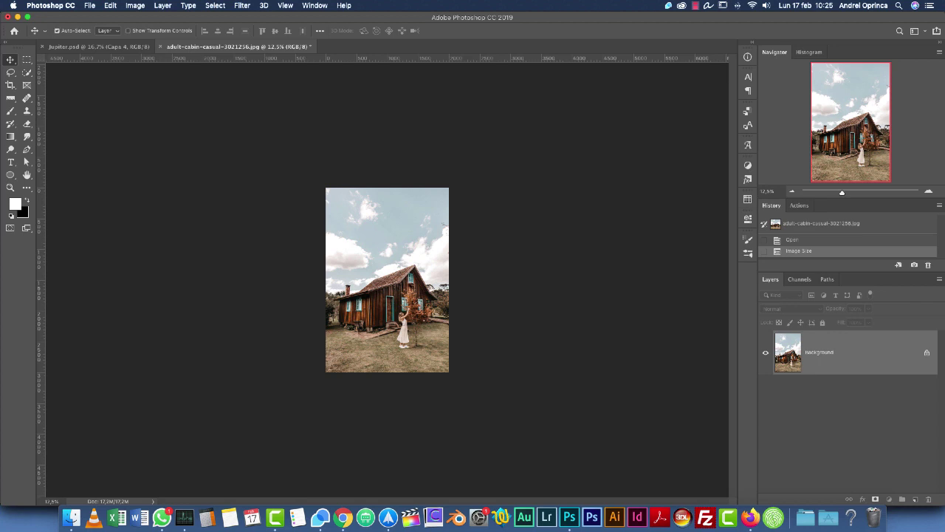
key("super+j")
Step: Select the whole sky on Layer 1 with the Quick Selection tool, following the cabin roof and treetops and subtracting spill at the roof's edge
key("super+plus")
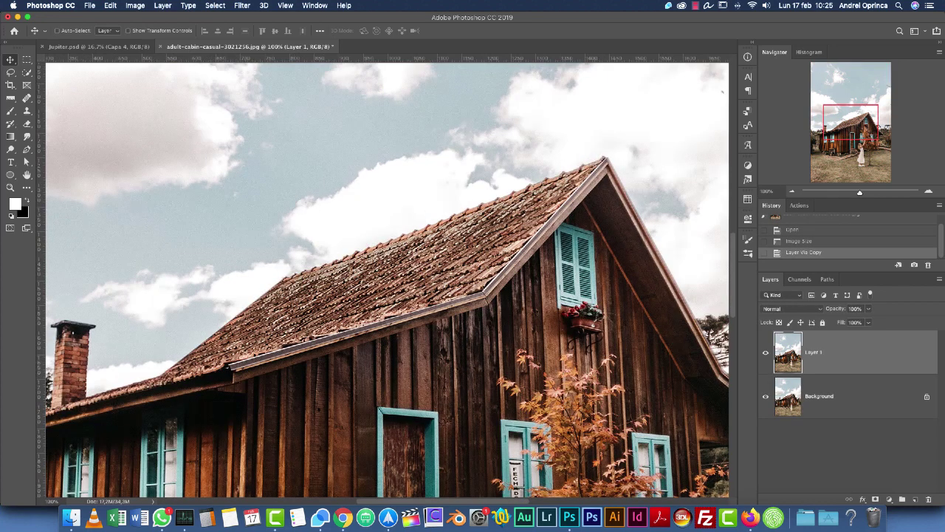
key("super+minus")
key("super+minus")
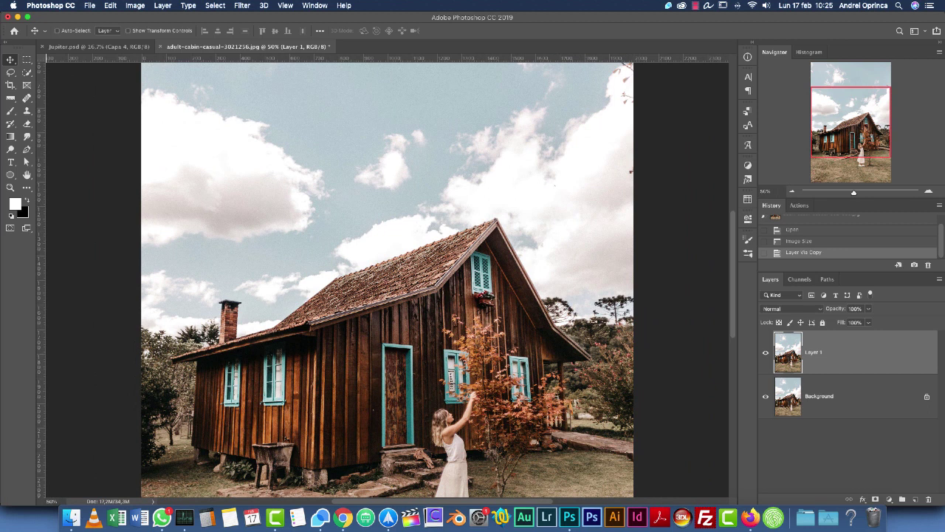
left_click(27, 72)
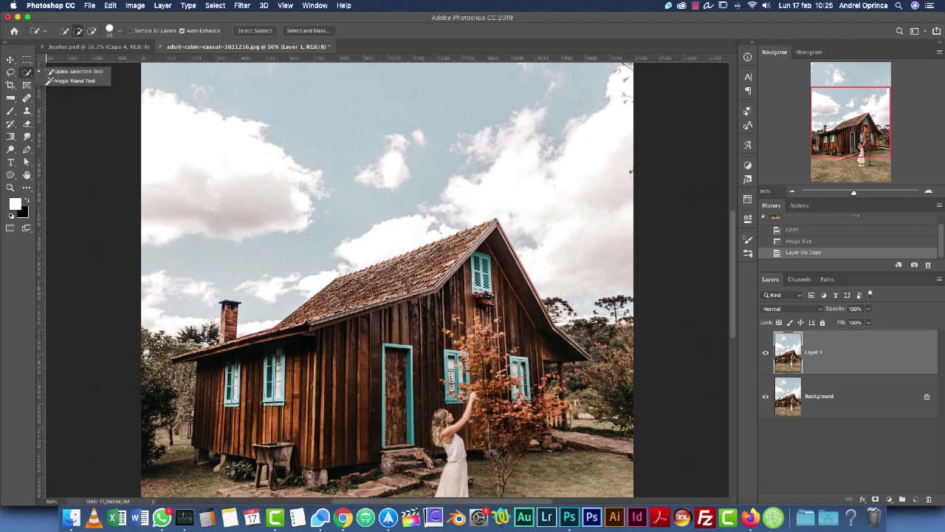
left_click(74, 71)
left_click_drag(231, 248, 576, 126)
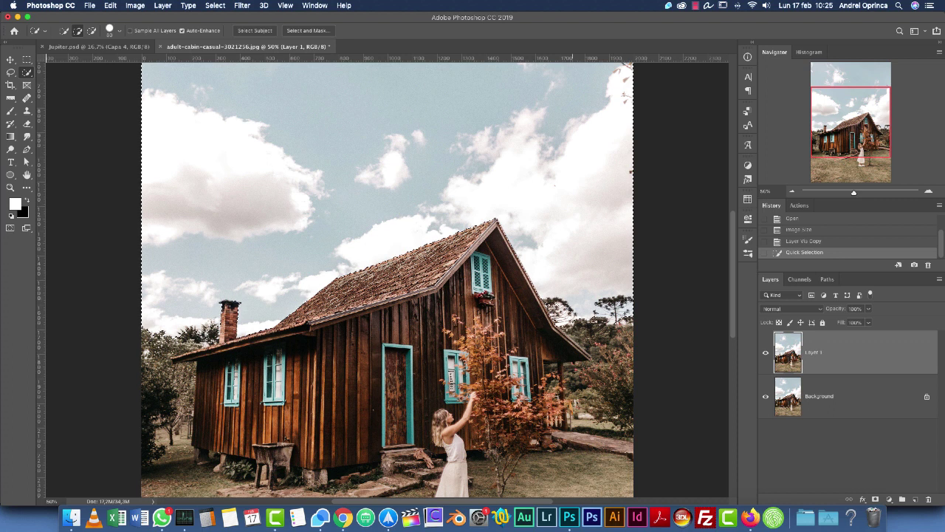
left_click(554, 298)
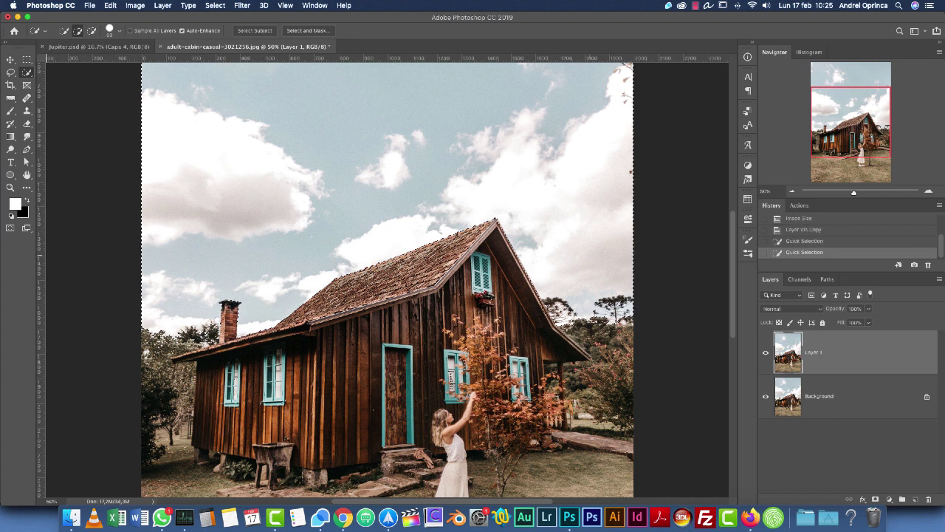
key("alt")
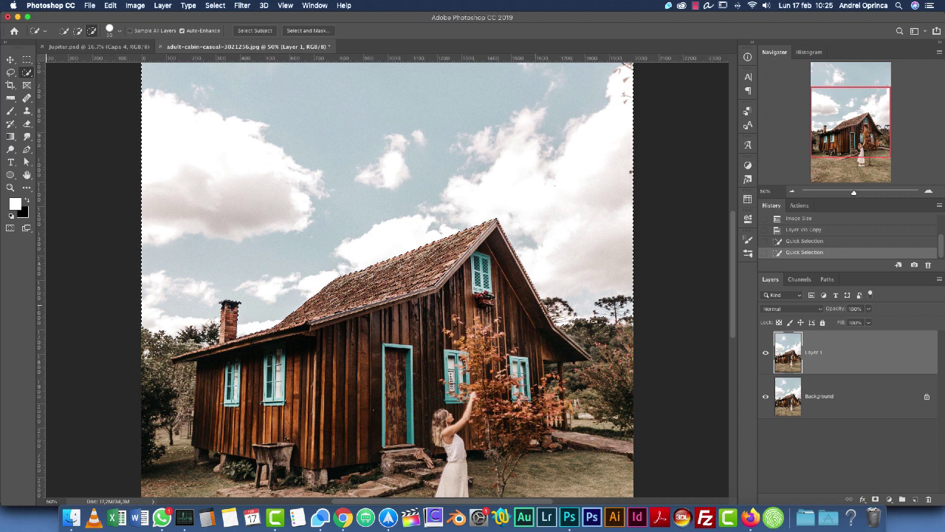
left_click(544, 318, "alt")
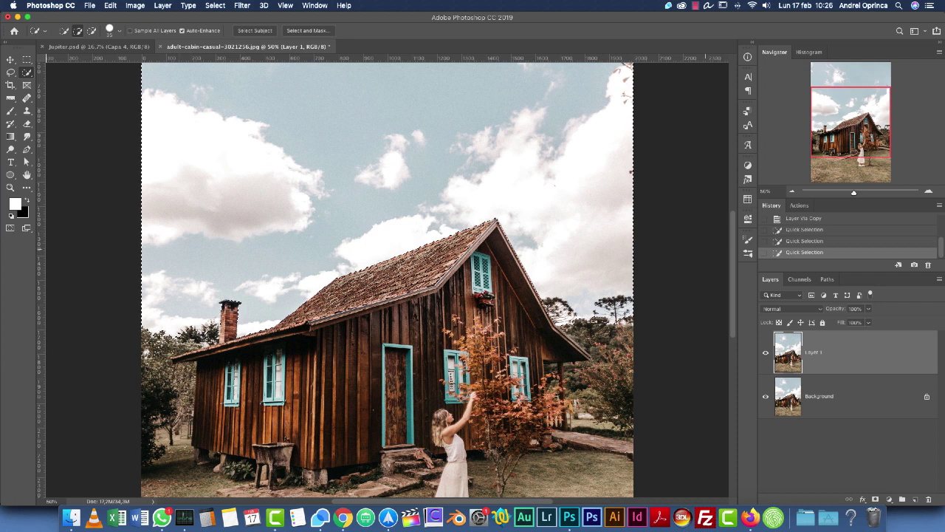
key("super+plus")
key("super+plus")
key("super+plus")
scroll(648, 281, "right", 9)
scroll(648, 280, "up", 1)
scroll(387, 280, "up", 5)
scroll(388, 281, "left", 3)
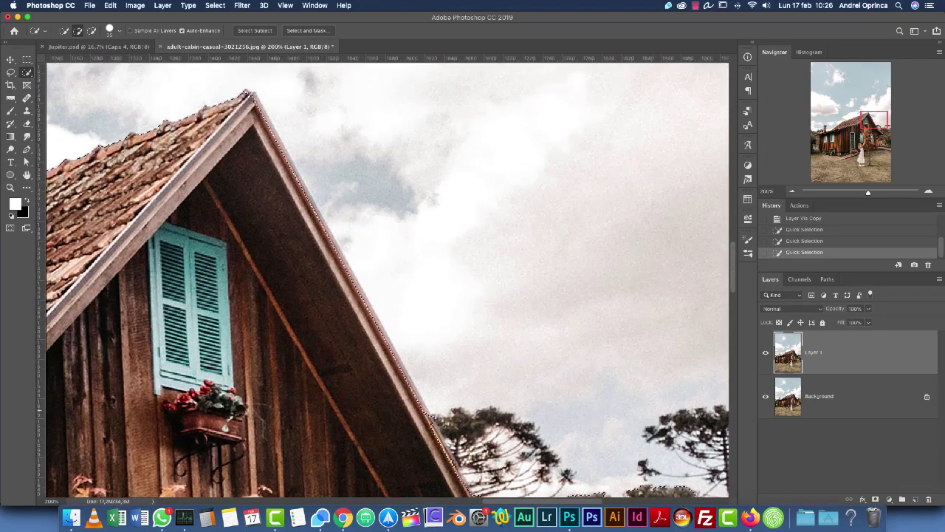
left_click(10, 71)
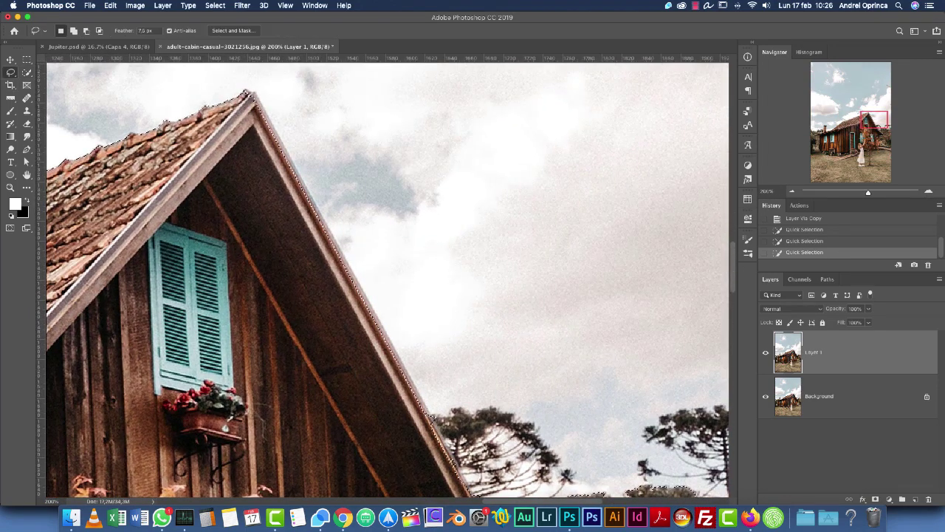
left_click(31, 81)
key("alt+super+a")
left_click(26, 72)
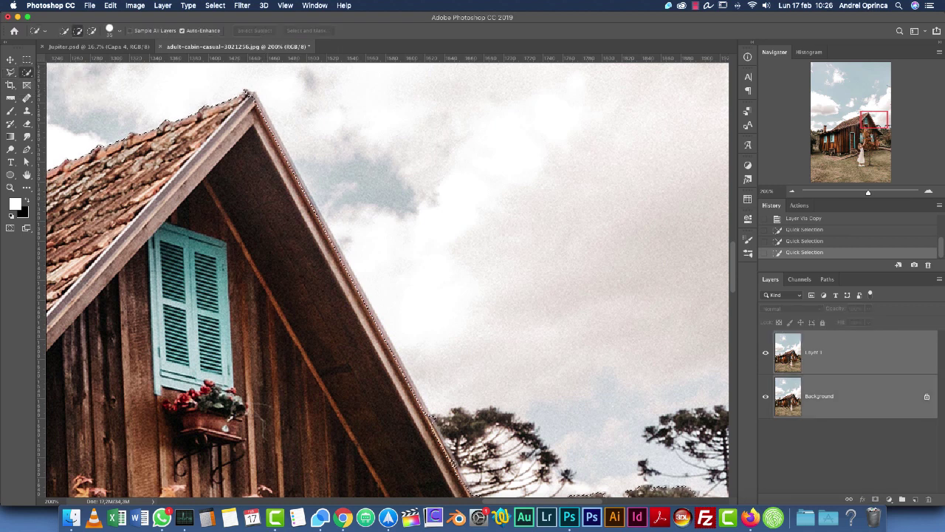
left_click(815, 353)
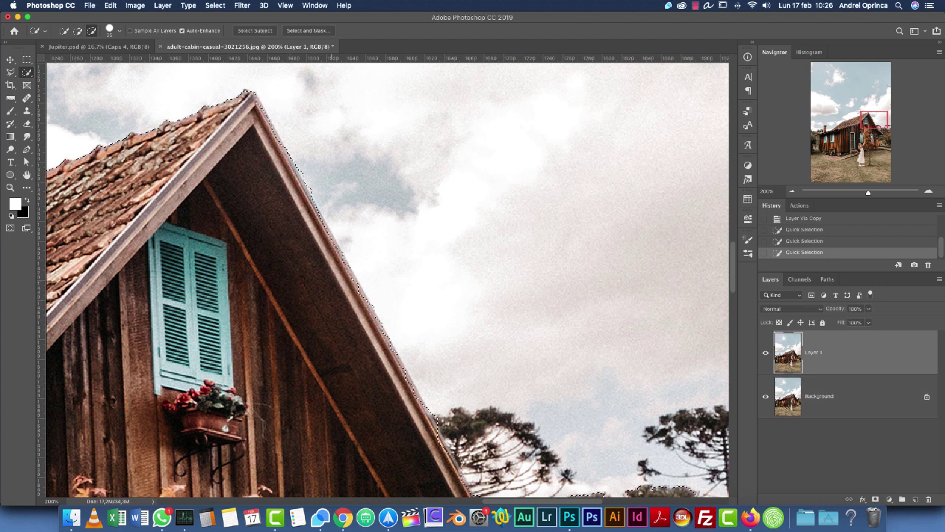
Step: Tidy the sky selection along the gable's sloping edge and hide the selected sky with a layer mask on Layer 1
left_click(452, 437, "alt")
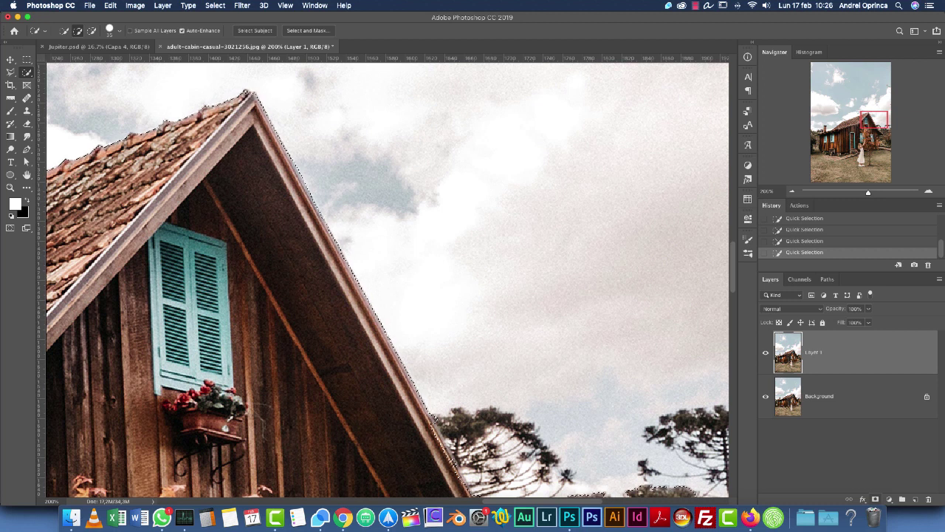
left_click(875, 499)
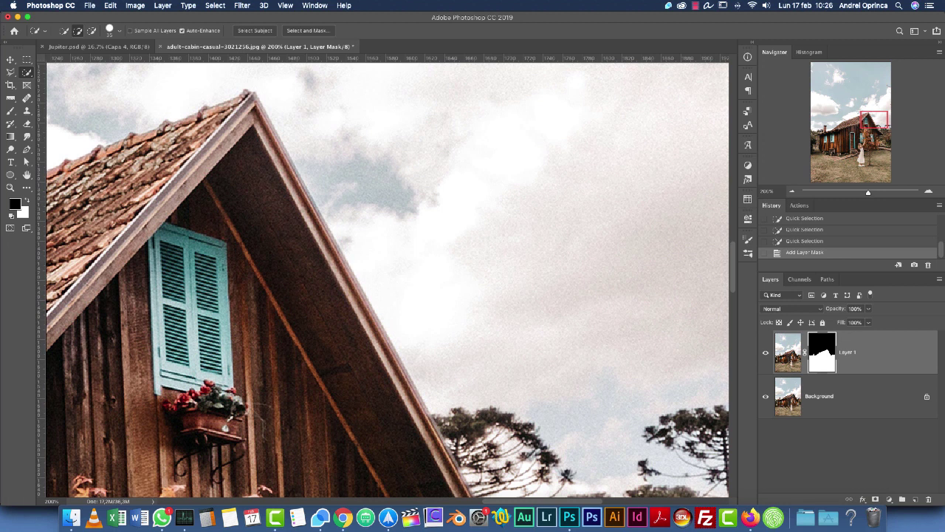
Step: Hide the Background layer and add a new empty layer between it and the masked cabin layer
left_click(766, 397)
left_click(820, 396)
scroll(414, 296, "down", 5)
scroll(413, 296, "up", 3)
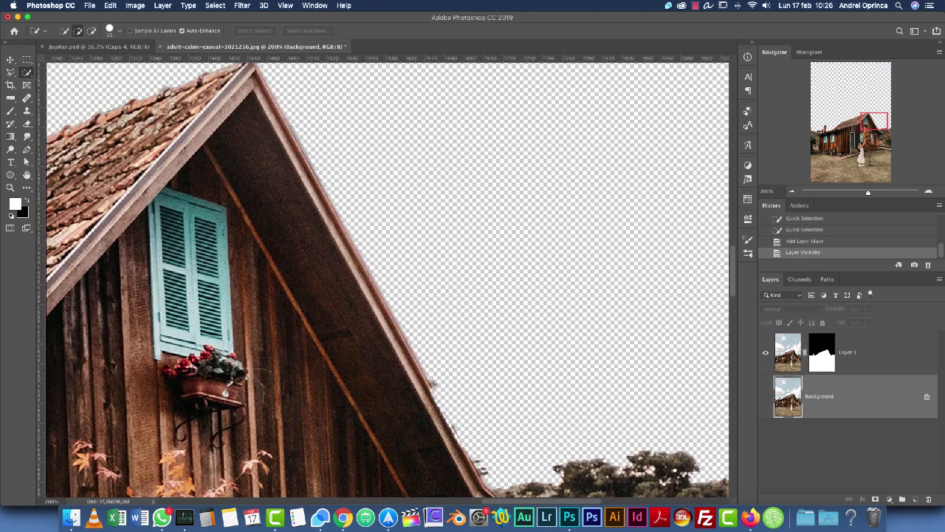
left_click(915, 499)
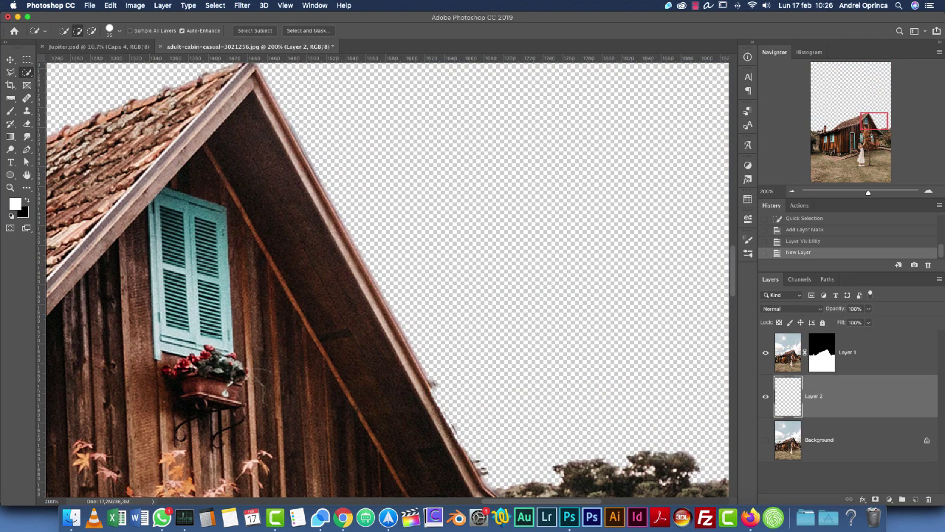
Step: Pick a pink foreground colour and fill the new Layer 2 with it
left_click(15, 204)
left_click(706, 260)
left_click(886, 234)
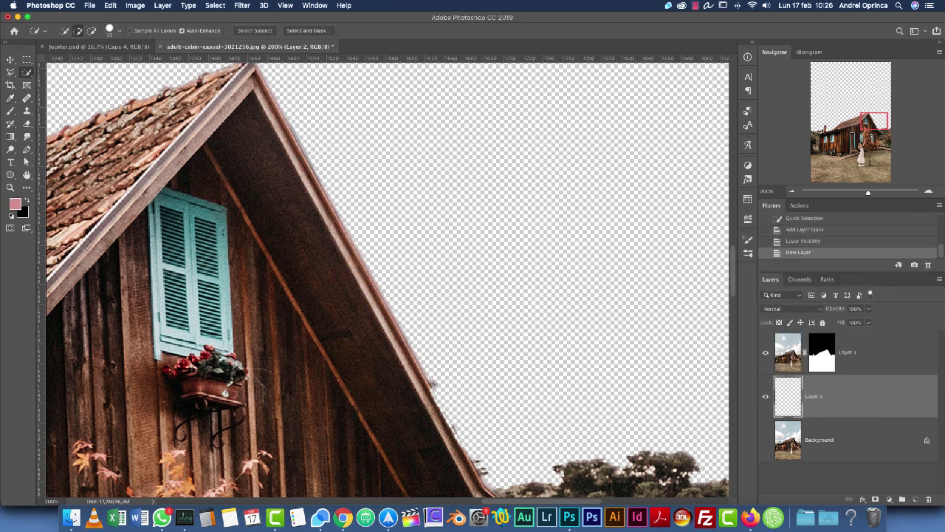
key("alt+BackSpace")
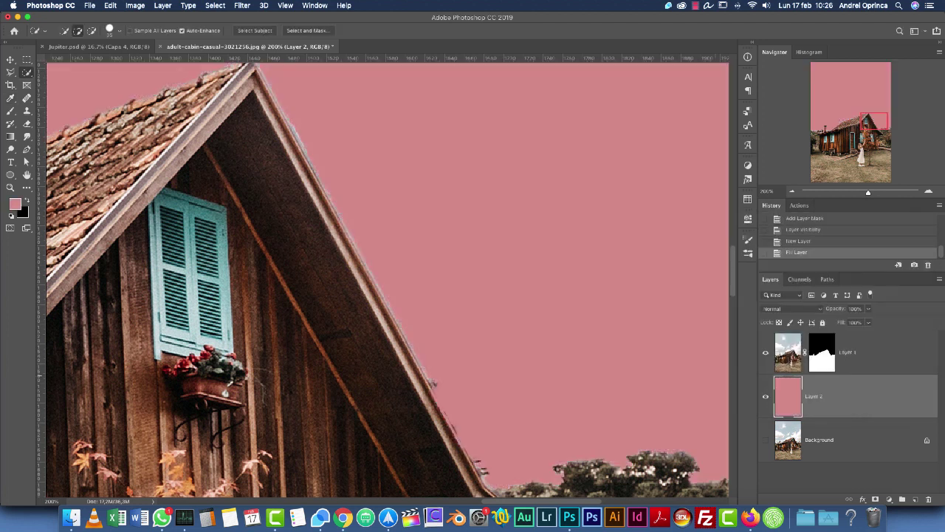
Step: Fill Layer 2 with black as a backdrop for checking the cabin's cut-out edges
key("x")
key("alt+BackSpace")
scroll(573, 327, "up", 3)
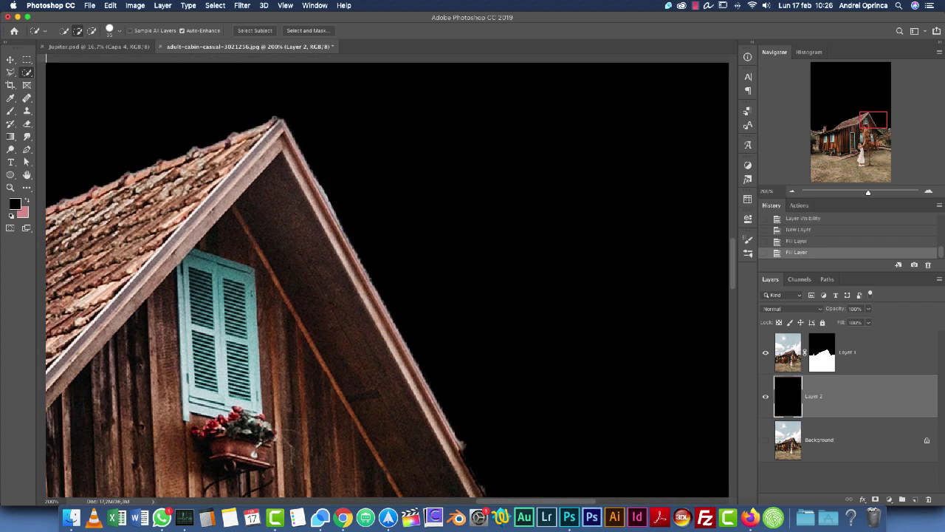
scroll(572, 328, "down", 1)
Step: Target Layer 1's mask and set up a 15 px brush with a much harder edge
left_click(822, 352)
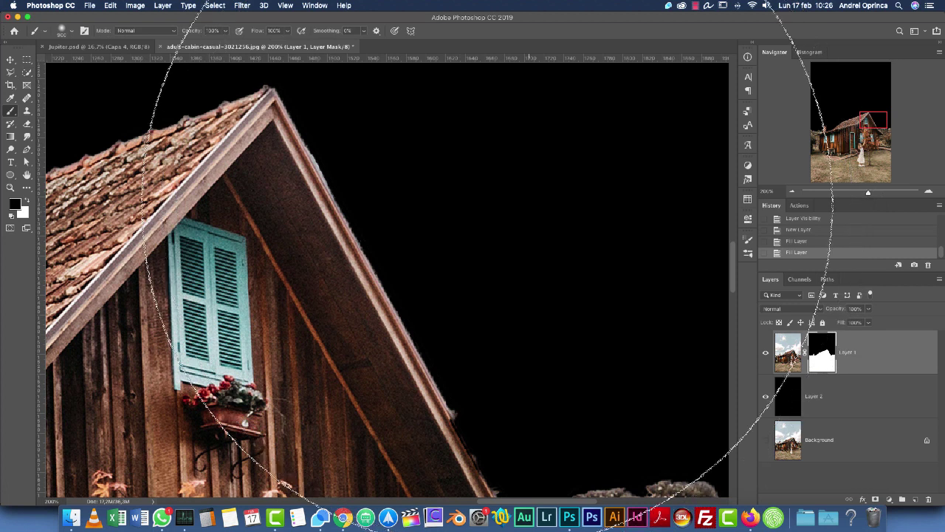
right_click(469, 177)
right_click(434, 200)
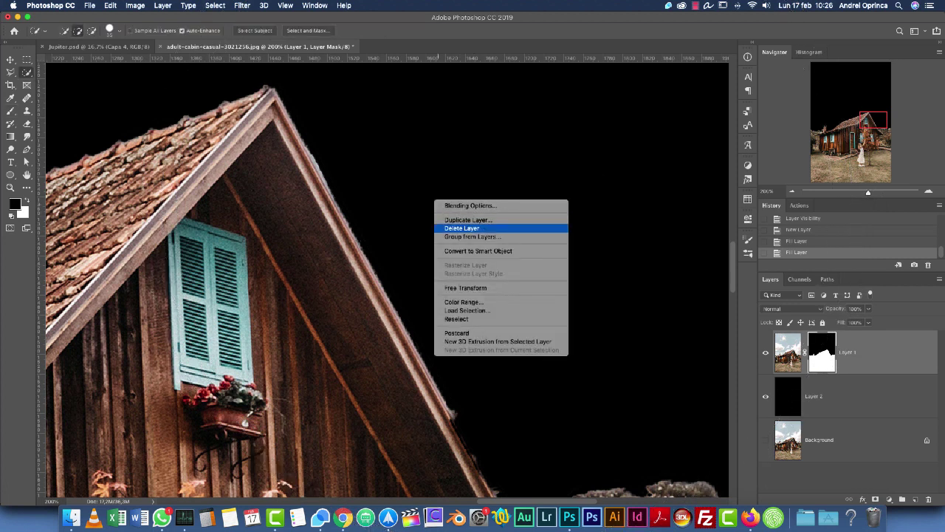
right_click(542, 271)
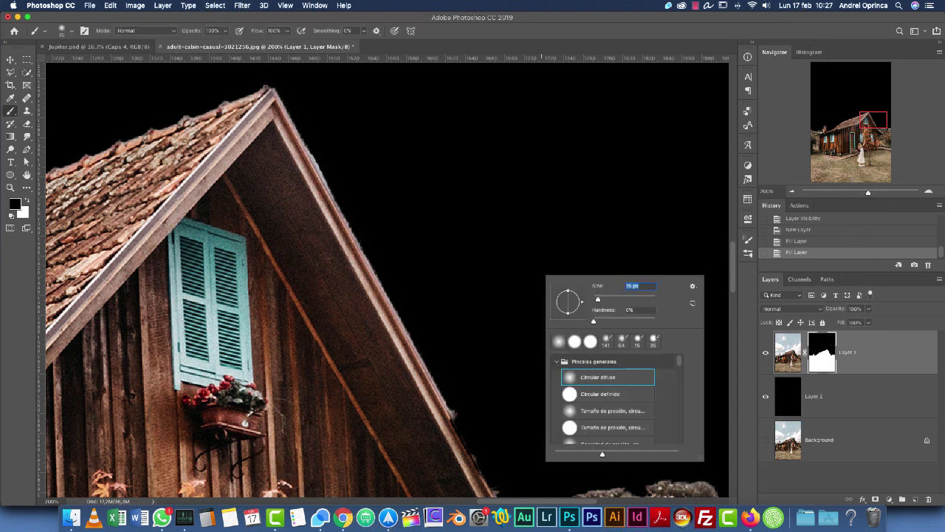
left_click_drag(593, 321, 650, 322)
left_click(659, 200)
Step: Paint white on Layer 1's mask in straight strokes down the gable's sloping edge to restore the roof trim
scroll(387, 279, "up", 5)
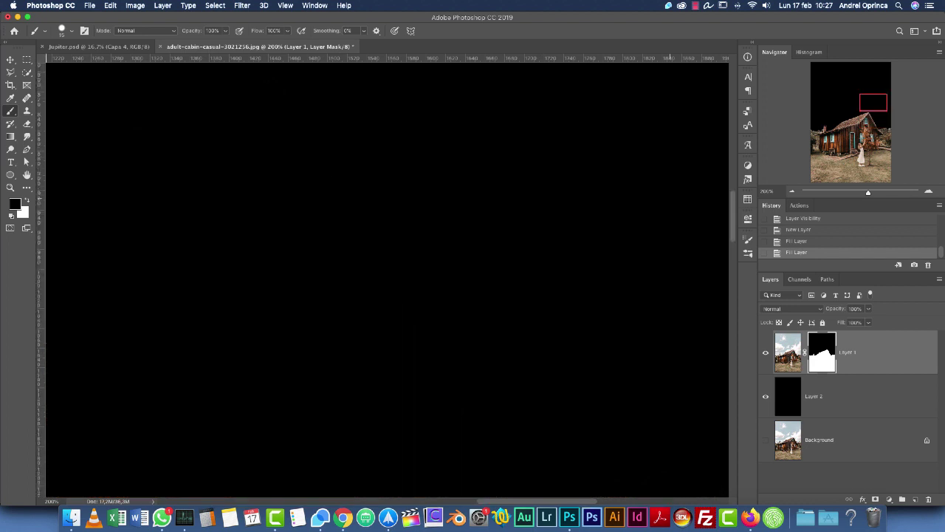
scroll(386, 279, "down", 5)
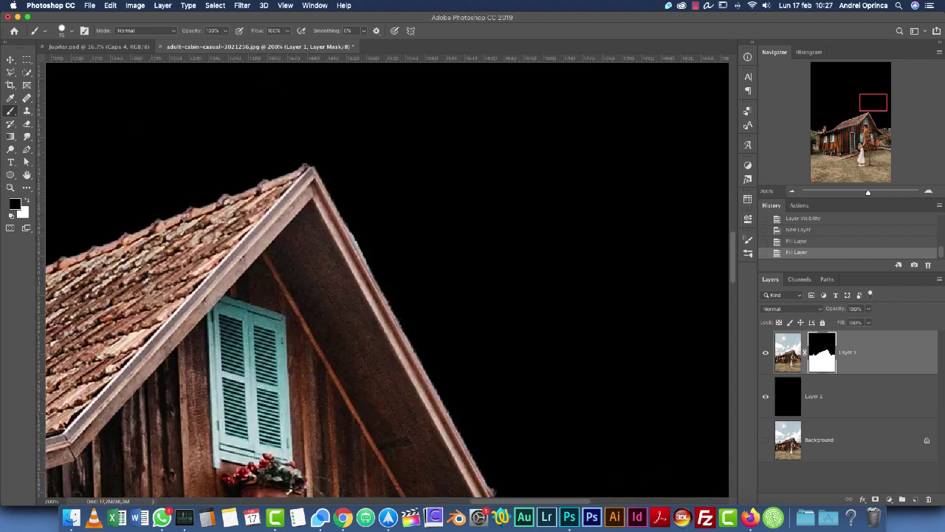
key("x")
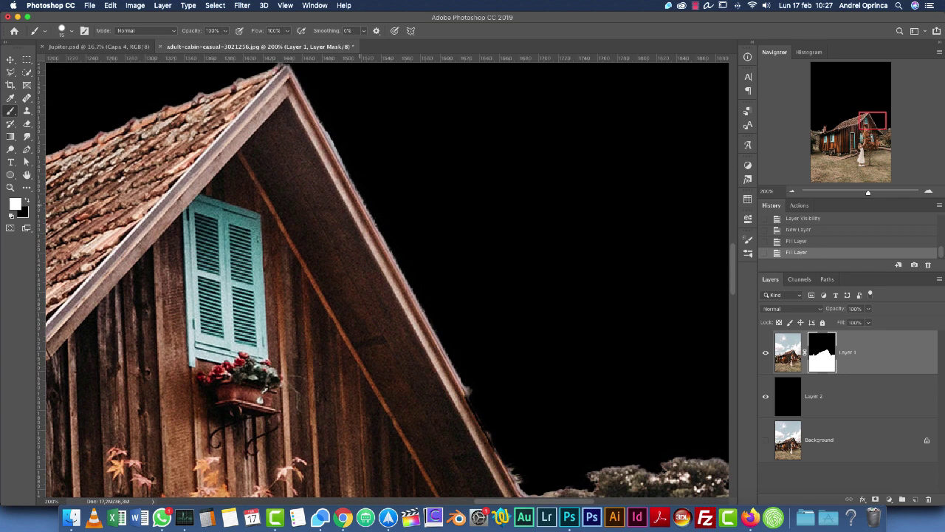
scroll(290, 78, "up", 1)
left_click(287, 87)
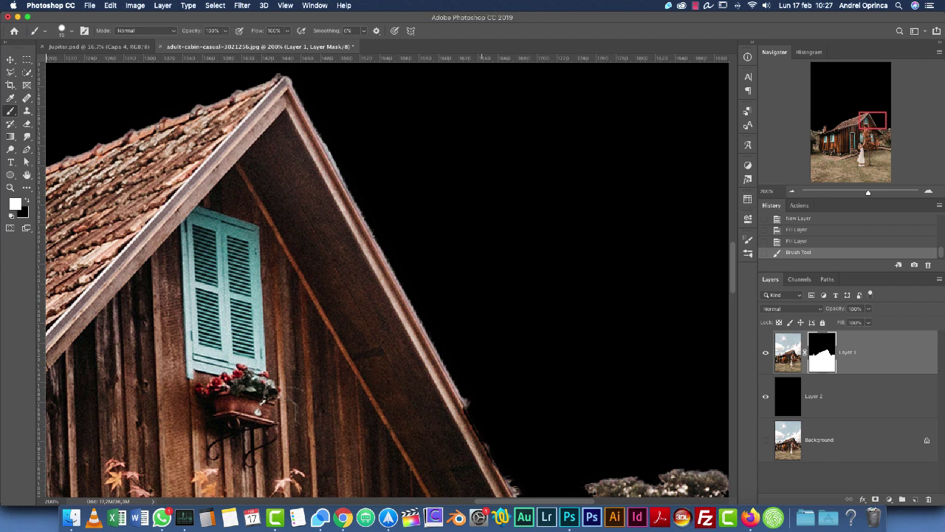
left_click(480, 448, "shift")
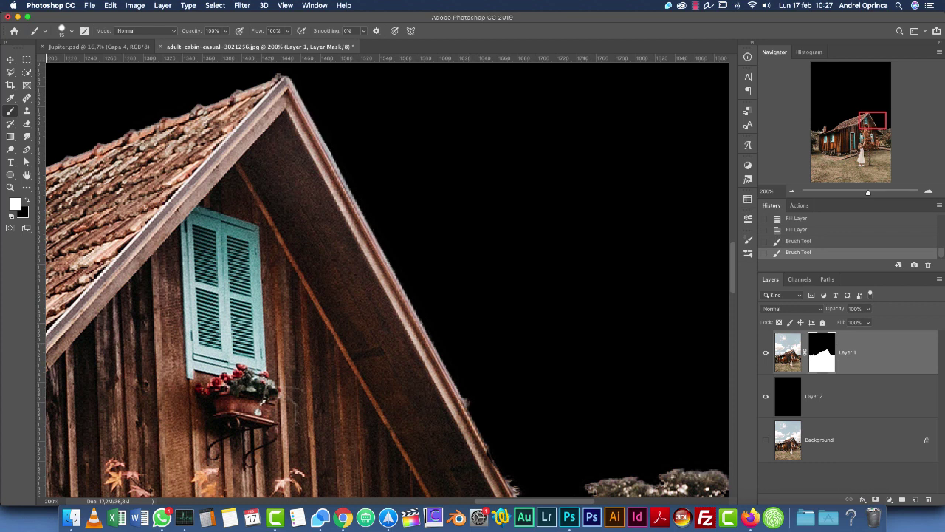
scroll(472, 443, "down", 5)
scroll(471, 443, "right", 3)
scroll(471, 443, "up", 2)
left_click(436, 393, "shift")
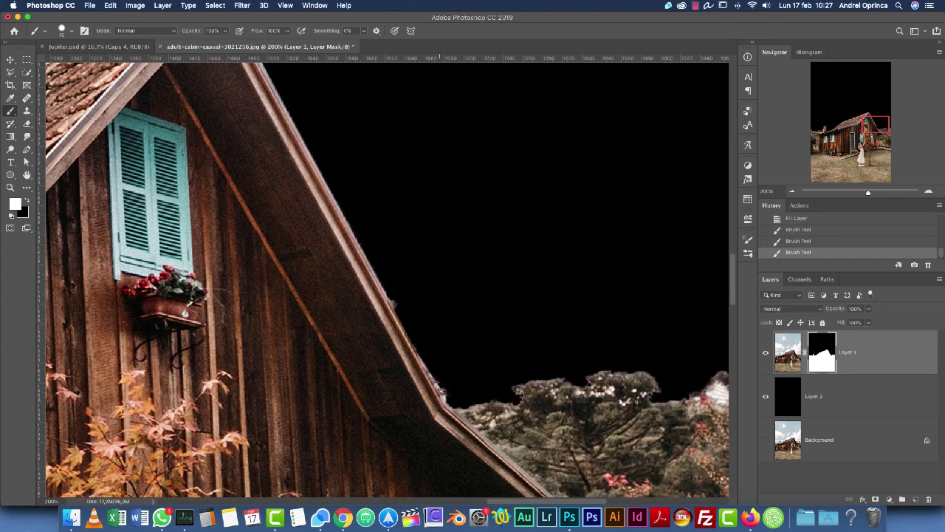
Step: Paint black on the mask in a straight stroke to remove leftover bits beside the lower gable edge
key("x")
left_click(443, 397)
left_click(394, 303, "shift")
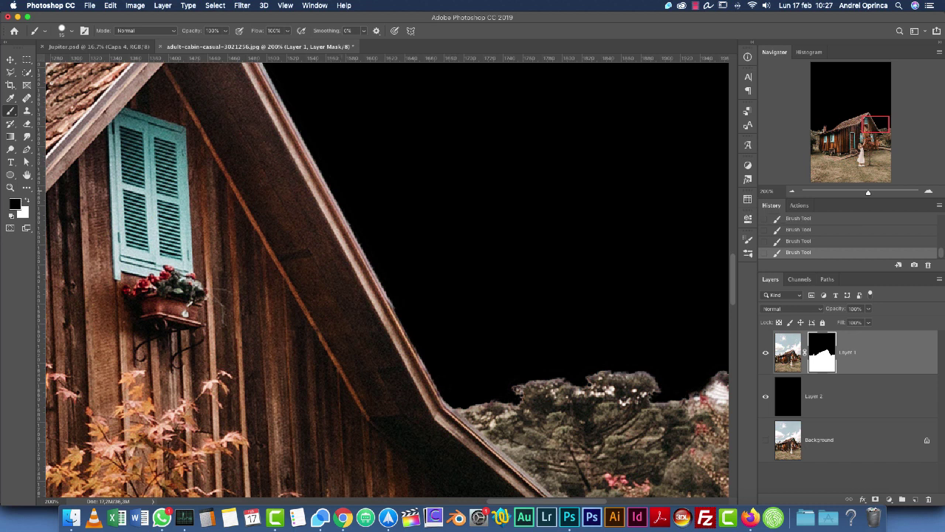
Step: Paint black on the mask around the brick chimney to remove the trees and sky remnants beside it
left_click_drag(664, 369, 444, 295)
left_click_drag(485, 322, 534, 301)
left_click_drag(473, 315, 484, 317)
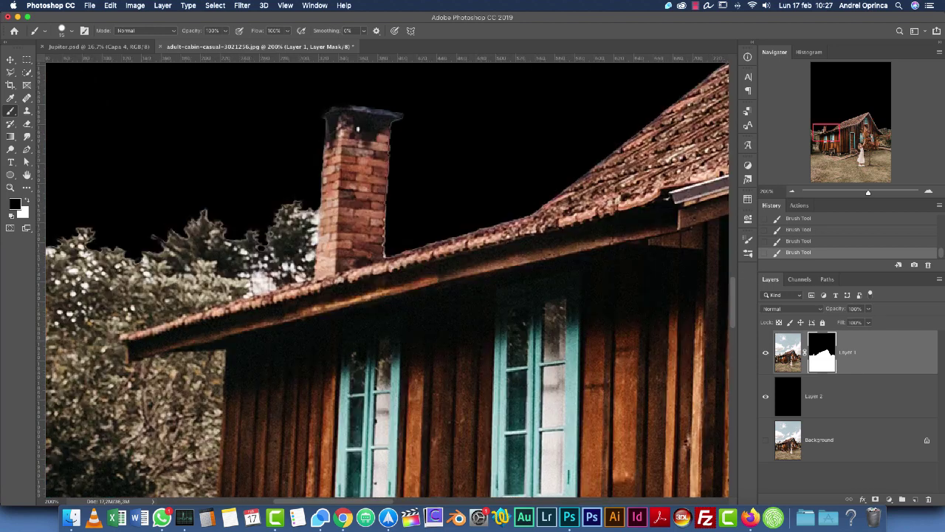
mouse_move(283, 210)
left_mouse_down()
mouse_move(403, 294)
mouse_move(431, 300)
mouse_move(408, 358)
mouse_move(422, 356)
mouse_move(366, 370)
mouse_move(355, 353)
mouse_move(255, 338)
mouse_move(291, 326)
mouse_move(305, 338)
mouse_move(398, 353)
mouse_move(404, 289)
mouse_move(411, 347)
left_mouse_up()
mouse_move(396, 303)
left_mouse_down()
mouse_move(382, 338)
mouse_move(318, 311)
mouse_move(326, 323)
left_mouse_up()
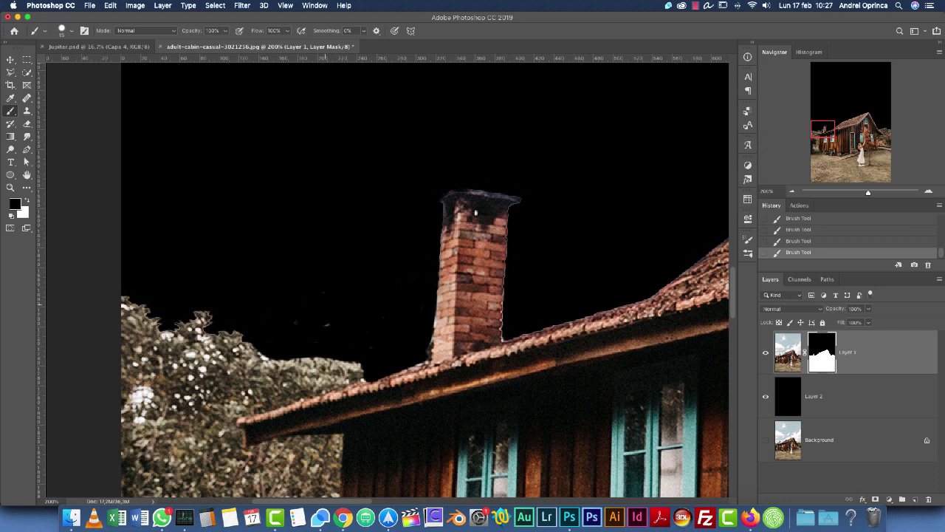
Step: Compare the chimney area with Layer 1's mask disabled and enabled
left_click(822, 353, "shift")
left_click(822, 353, "shift")
left_click(822, 353, "shift")
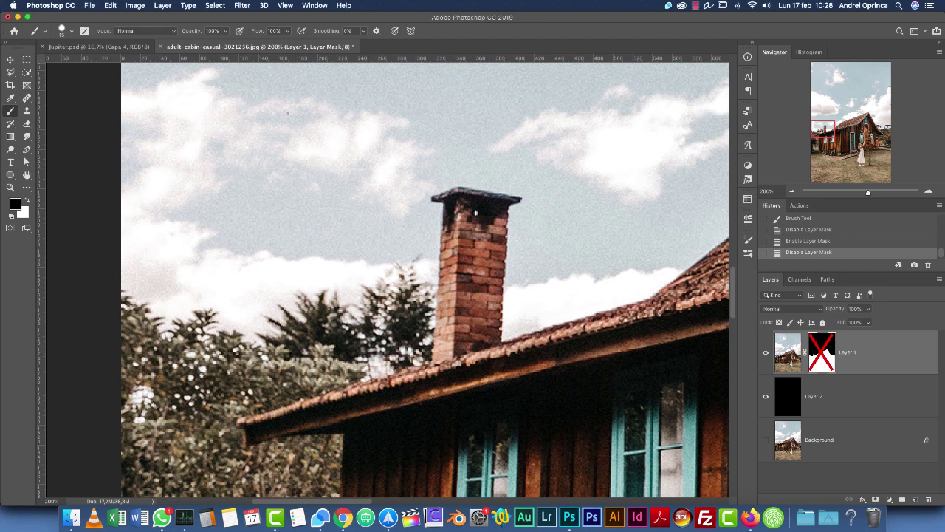
left_click(822, 353, "shift")
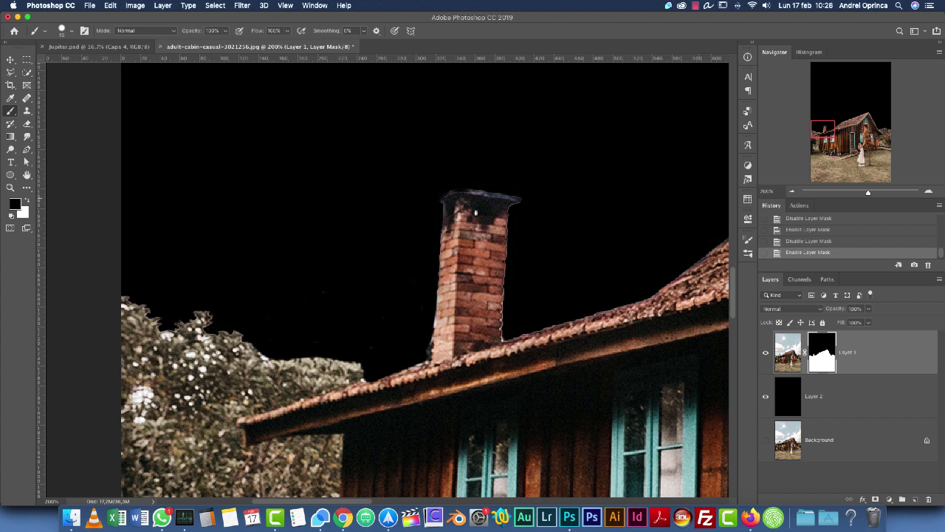
Step: Restore the missing end of the chimney cap on the mask using a smaller brush
key("bracketleft")
key("bracketleft")
mouse_move(470, 194)
left_mouse_down()
mouse_move(448, 191)
mouse_move(442, 205)
mouse_move(427, 193)
mouse_move(434, 204)
mouse_move(428, 193)
mouse_move(462, 188)
left_mouse_up()
key("super+z")
key("x")
key("x")
Step: Delete the black-filled Layer 2 beneath the masked cabin layer
key("super+minus")
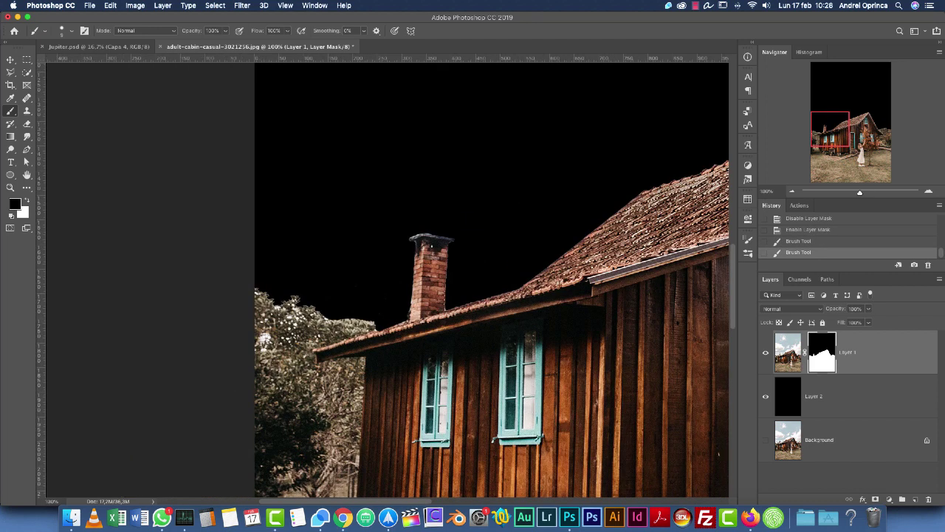
key("super+minus")
key("super+minus")
key("super+minus")
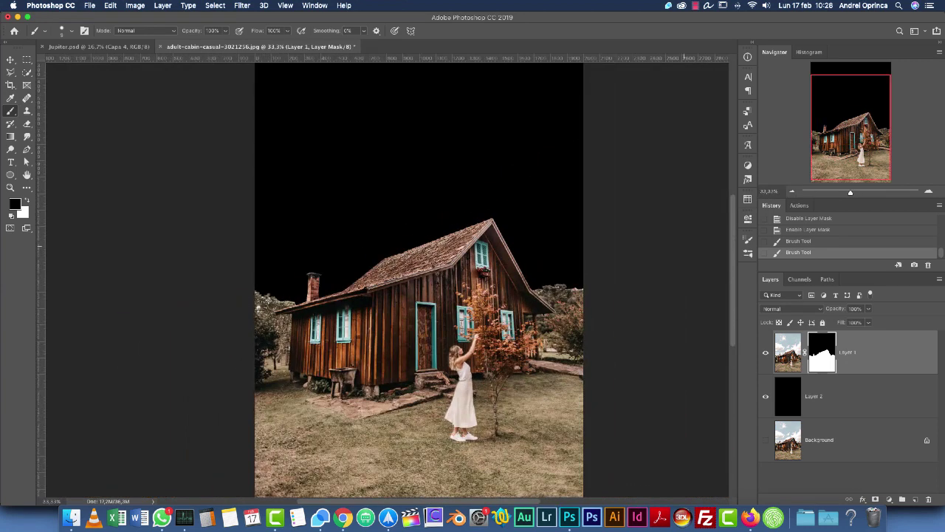
left_click_drag(816, 396, 928, 499)
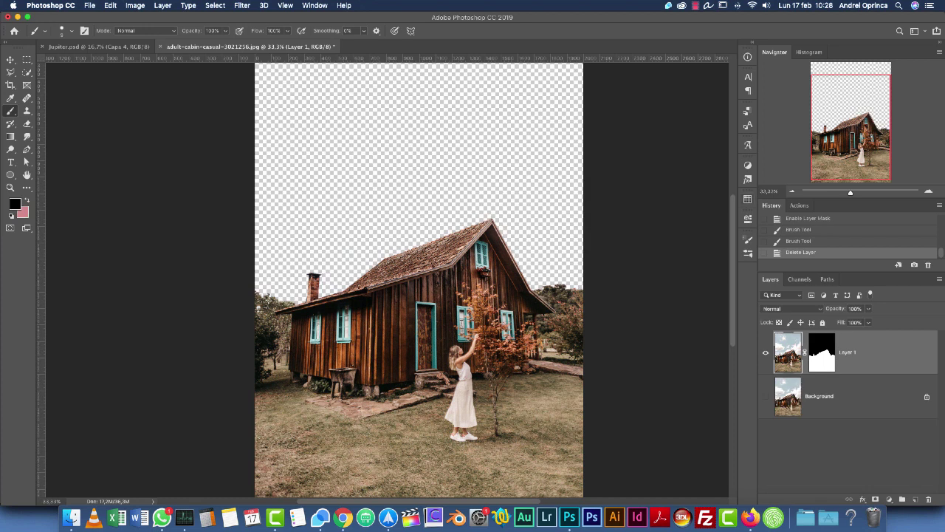
Step: Rename the masked cabin layer as BG
double_click(847, 353)
type("BU")
key("Return")
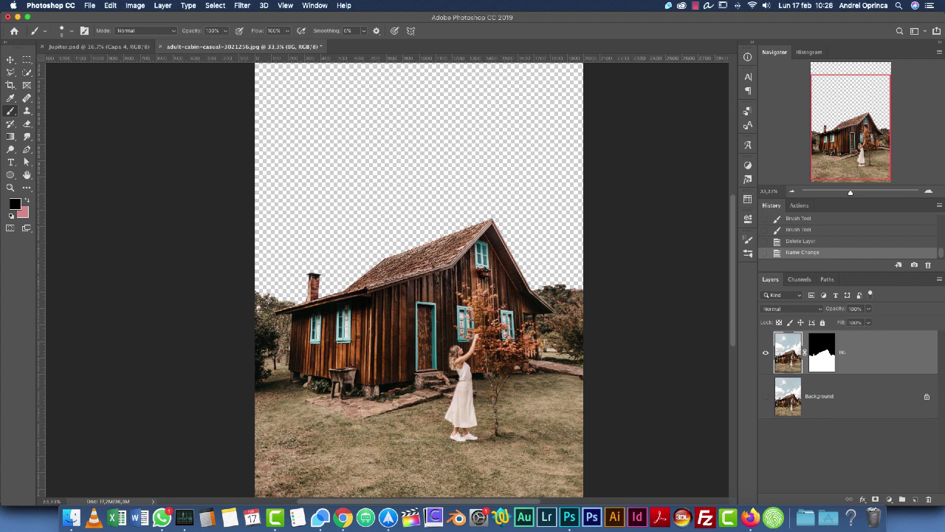
Step: Preview the reference image in the Jupiter folder
left_click(72, 517)
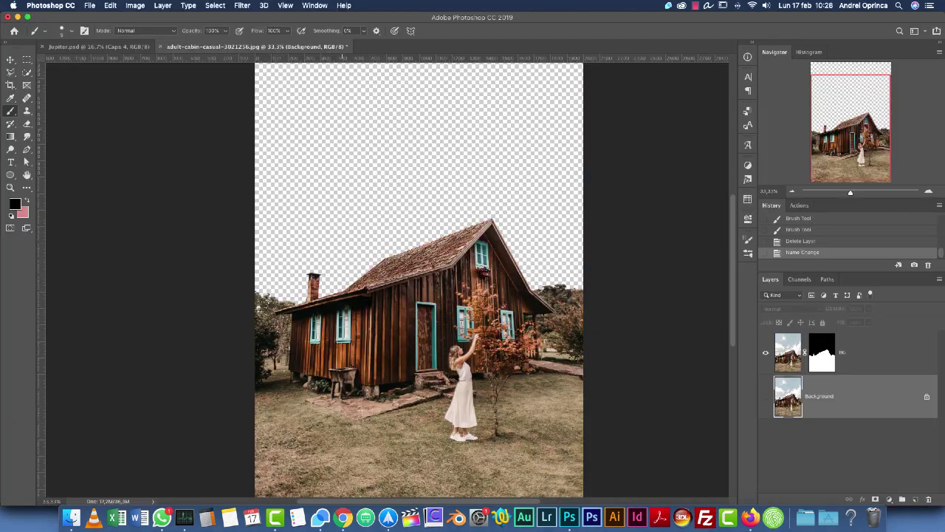
key("super+o")
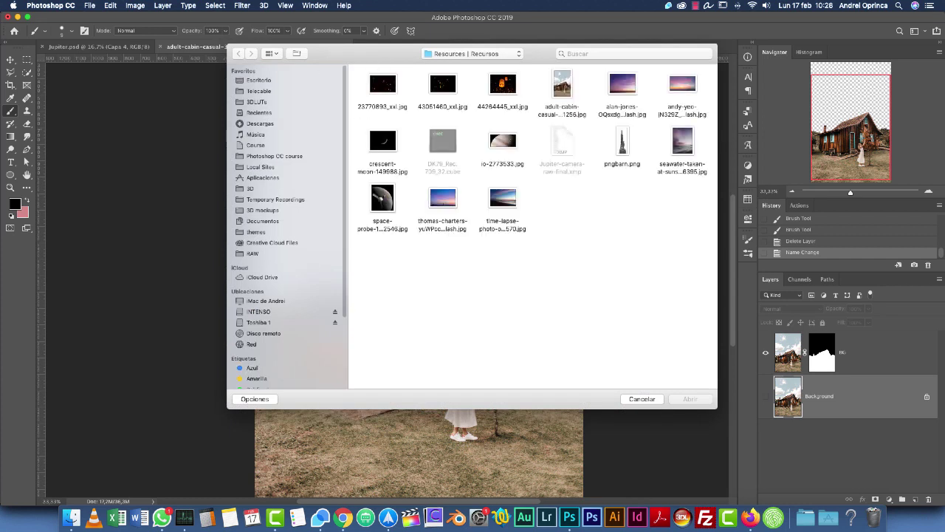
left_click(472, 53)
left_click(451, 64)
left_click(382, 141)
key("space")
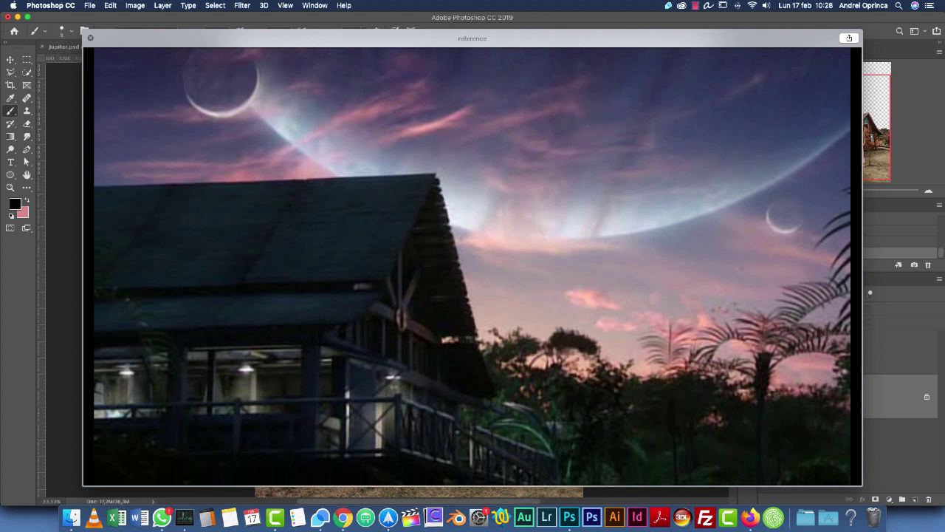
key("space")
left_click(472, 214)
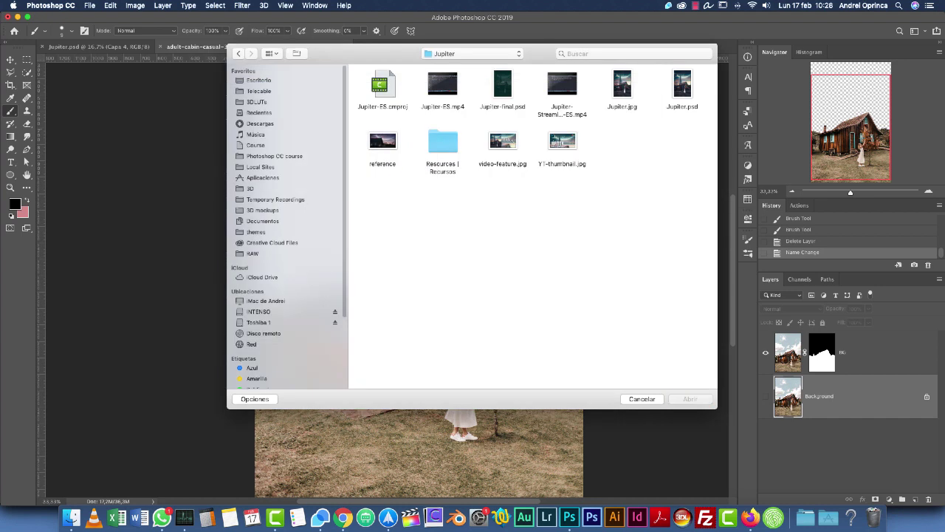
Step: Compare previews of the clock-tower skyline sunset and the purple lakeside sunset in the Resources | Recursos folder
double_click(443, 140)
left_click(443, 198)
key("space")
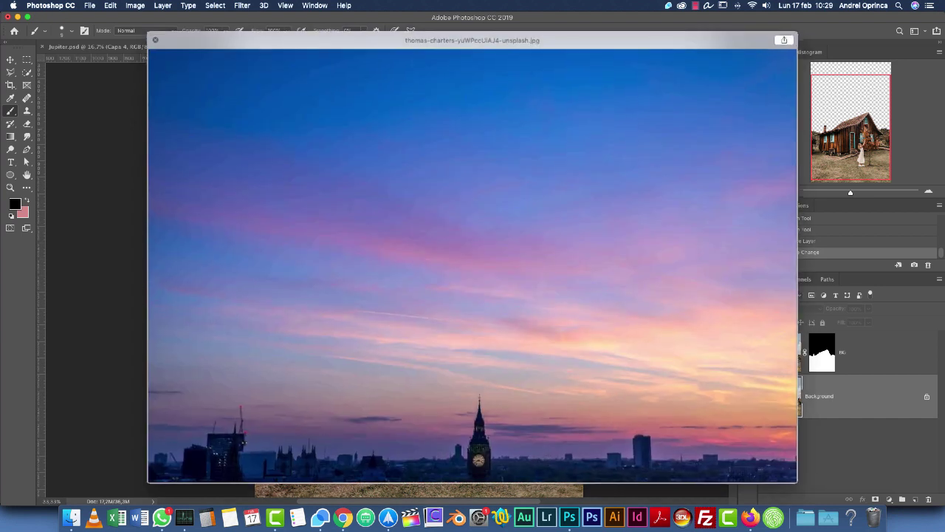
key("space")
left_click(622, 84)
key("space")
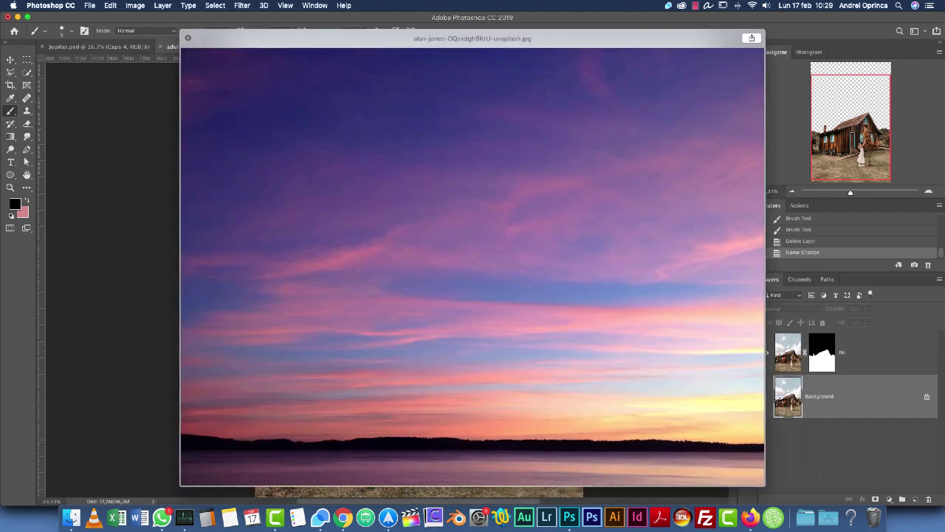
key("space")
left_click(443, 198)
key("space")
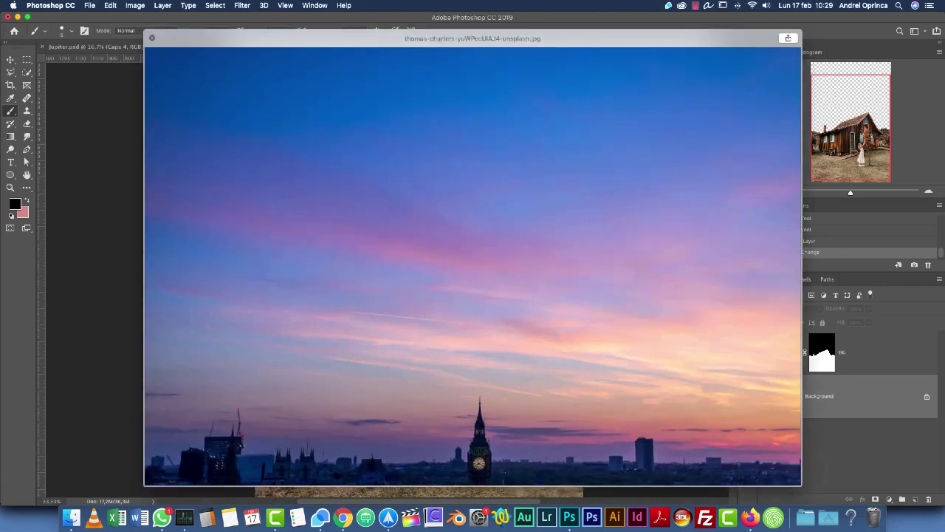
key("space")
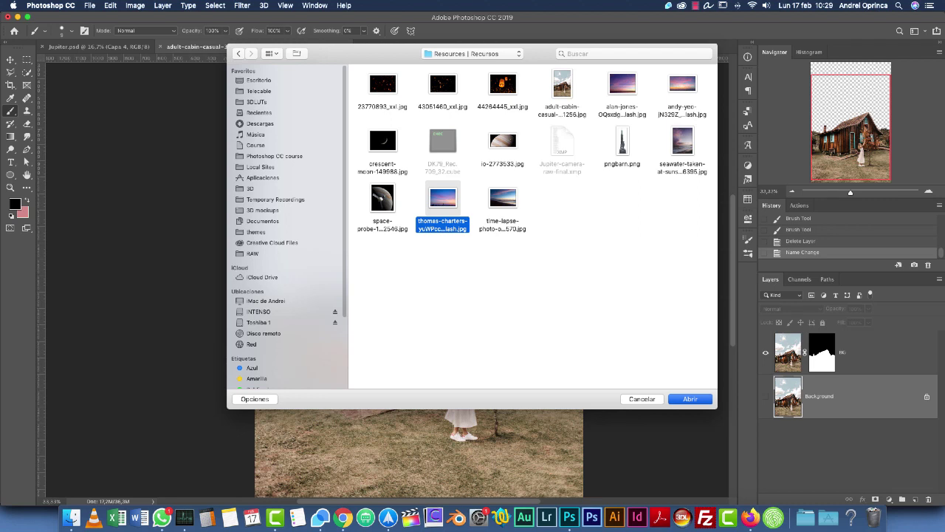
Step: Open the clock-tower sunset photo and paste its whole image into the cabin document, between the Background and BG layers
key("Return")
key("ctrl+a")
key("ctrl+c")
key("super+x")
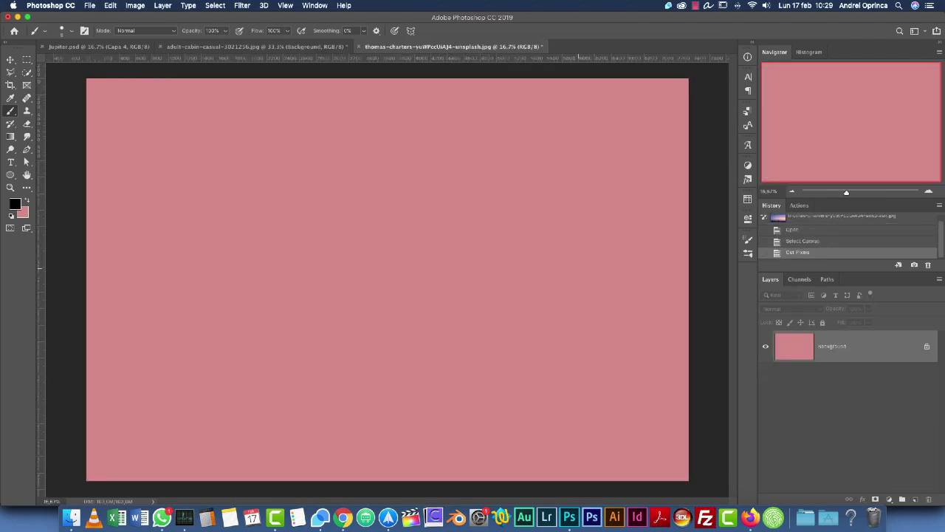
key("super+w")
left_click(440, 177)
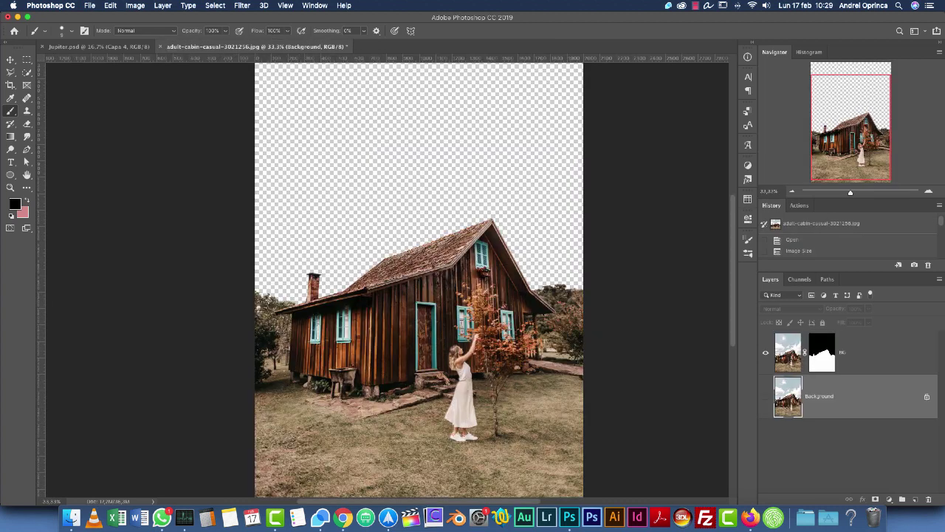
key("super+v")
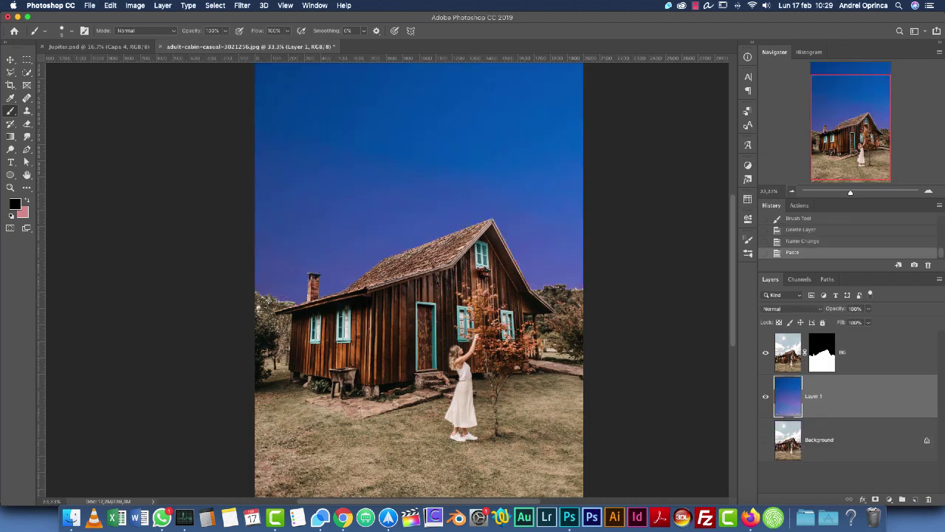
Step: Scale the pasted sunset layer down to roughly half its size and position its pink clouds behind the cabin roof
key("super+minus")
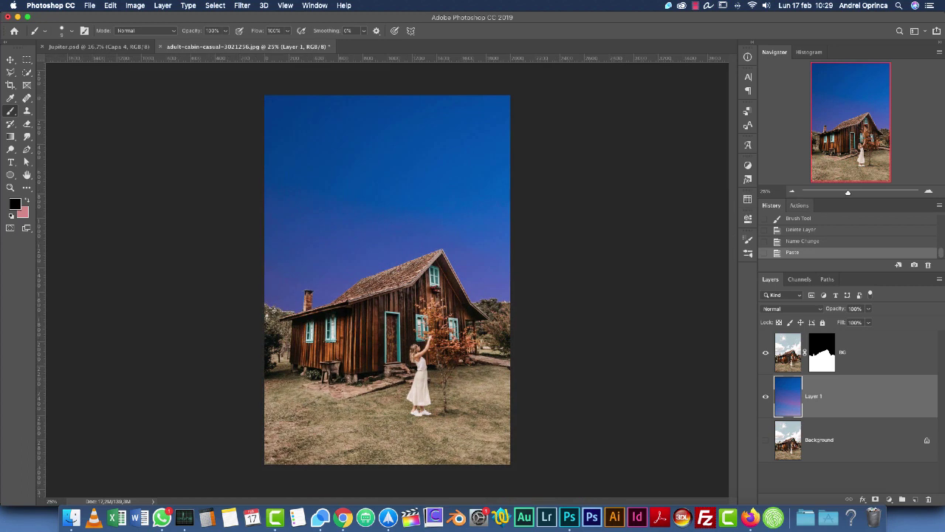
key("super+t")
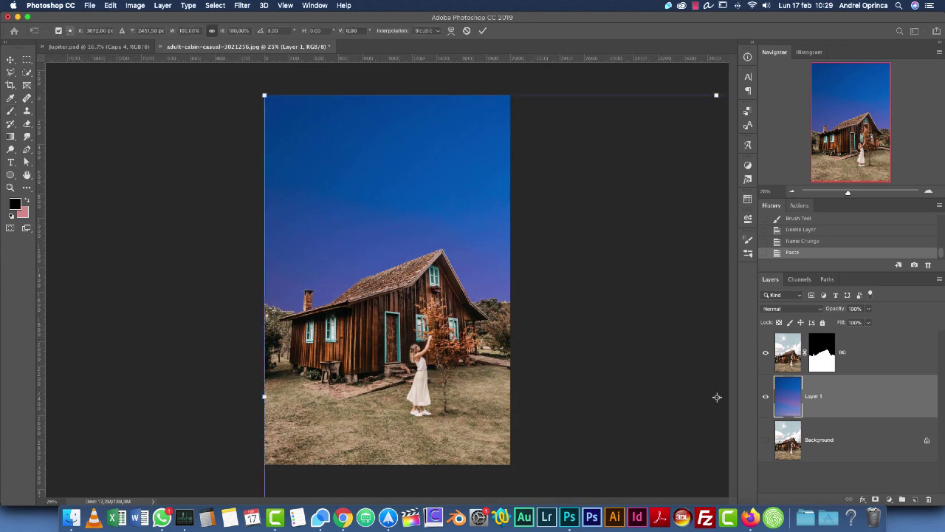
left_click_drag(460, 364, 254, 254)
left_click_drag(414, 355, 315, 228)
key("super+minus")
key("super+minus")
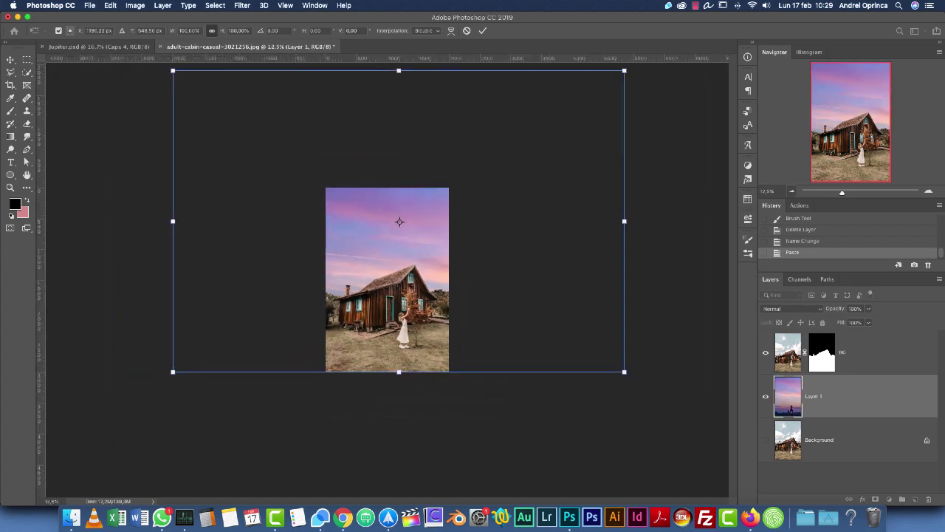
left_click_drag(624, 71, 465, 176)
left_click_drag(320, 274, 449, 234)
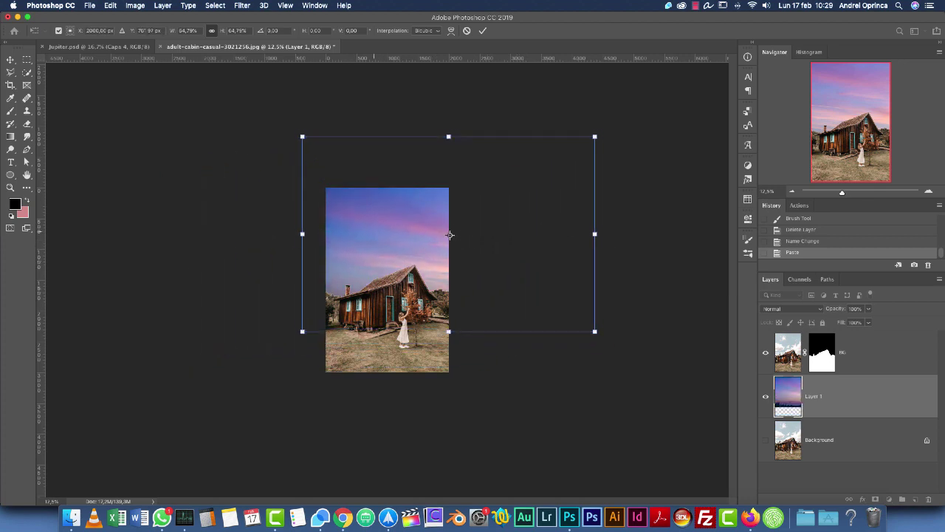
left_click_drag(303, 138, 359, 174)
left_click_drag(409, 223, 339, 214)
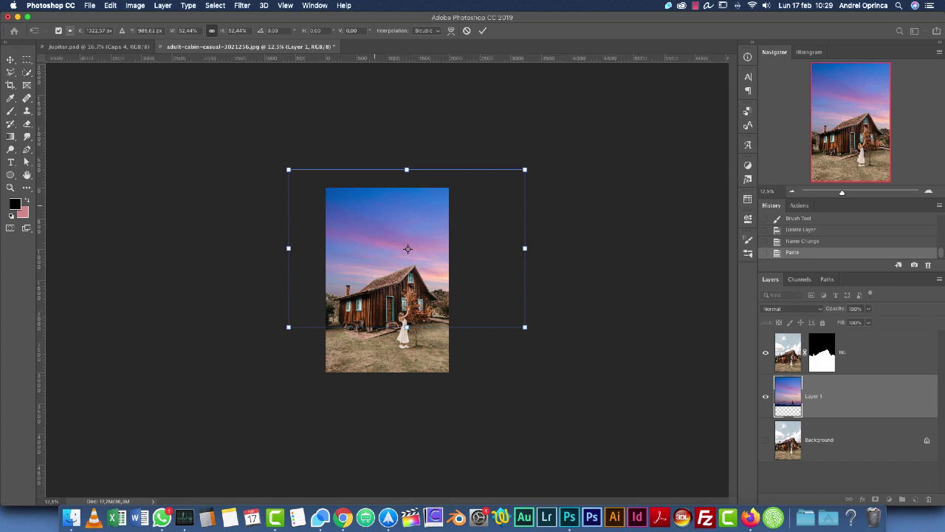
left_click_drag(525, 327, 513, 319)
key("Return")
Step: Rename the pasted sunset layer as sky
key("super+plus")
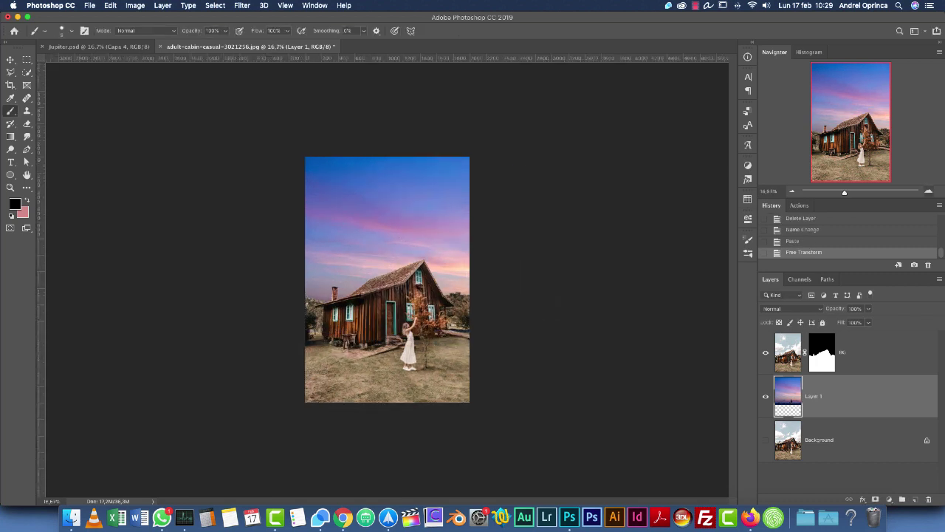
key("super+plus")
key("super+plus")
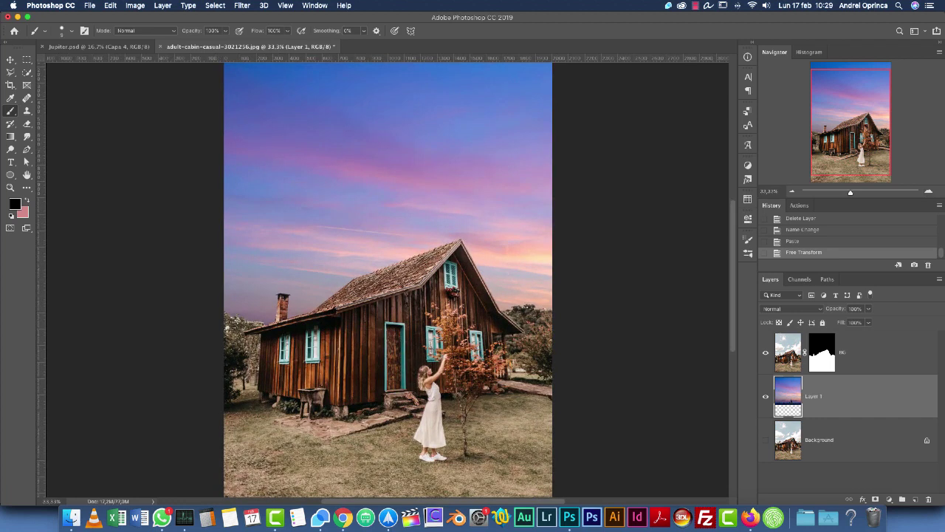
double_click(816, 396)
type("sky")
key("Return")
Step: Inspect the cabin's roof edges against the new sky, and compare the image with the BG layer hidden and shown
key("super+plus")
key("super+plus")
key("super+plus")
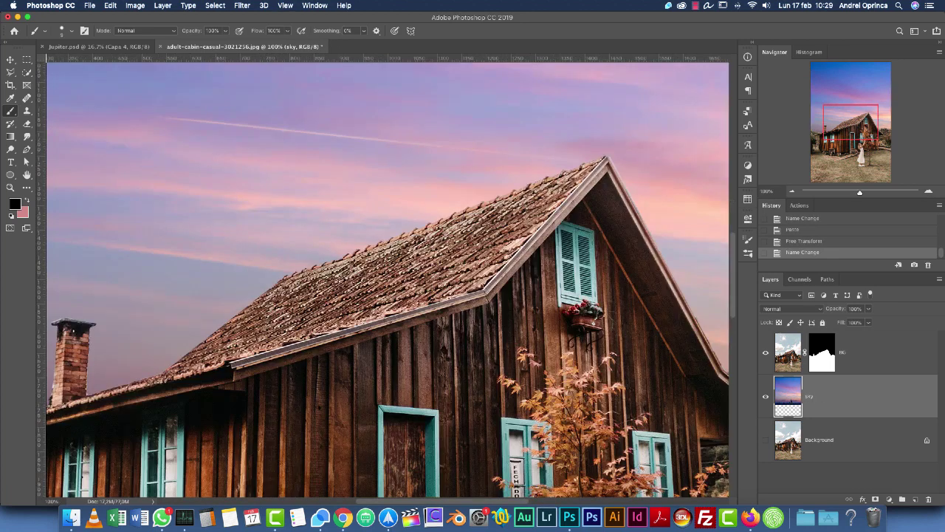
scroll(388, 280, "up", 10)
key("super+minus")
key("super+minus")
key("super+minus")
key("super+minus")
key("super+minus")
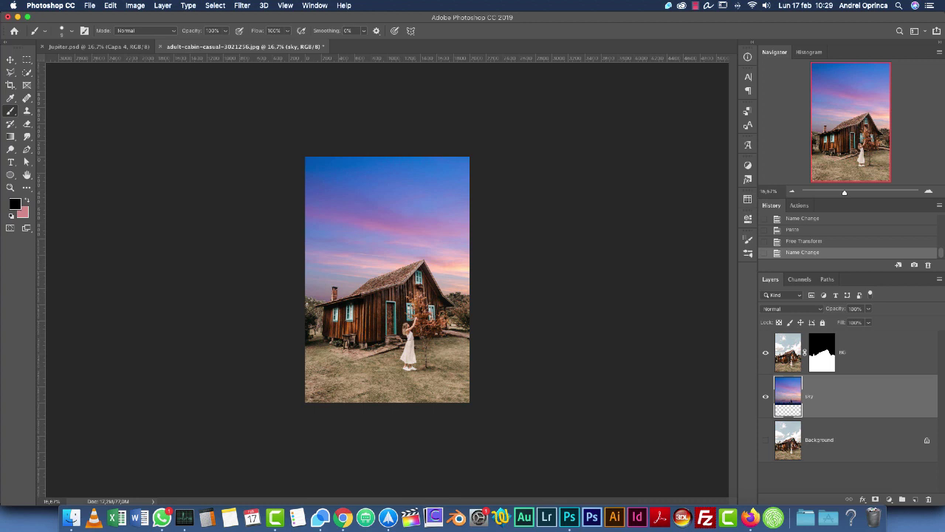
left_click(787, 352)
left_click(766, 352)
left_click(766, 352)
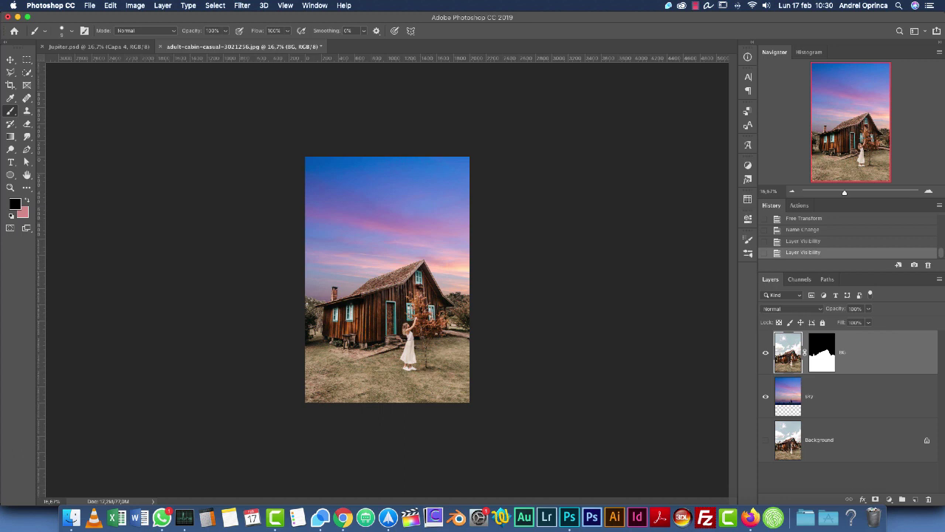
Step: Add a Curves adjustment layer above BG and clip it to the BG layer
left_click(928, 191)
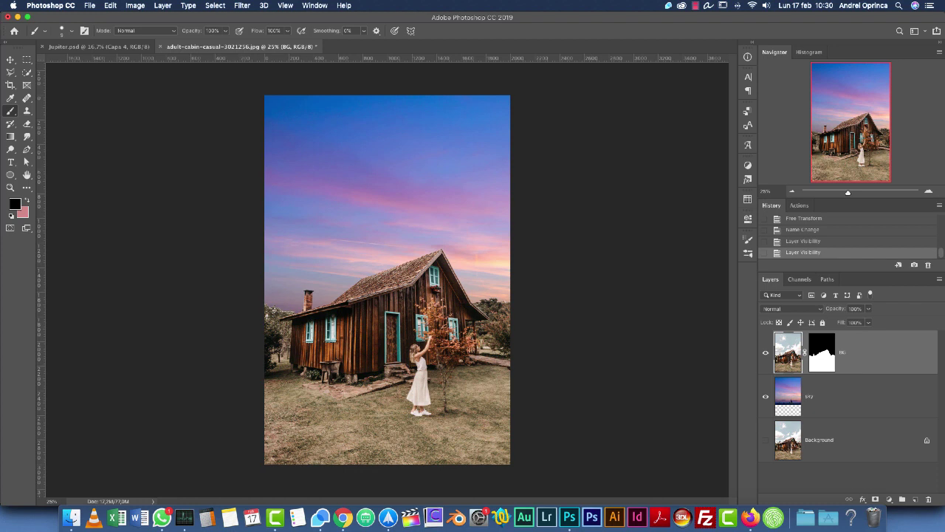
left_click(889, 499)
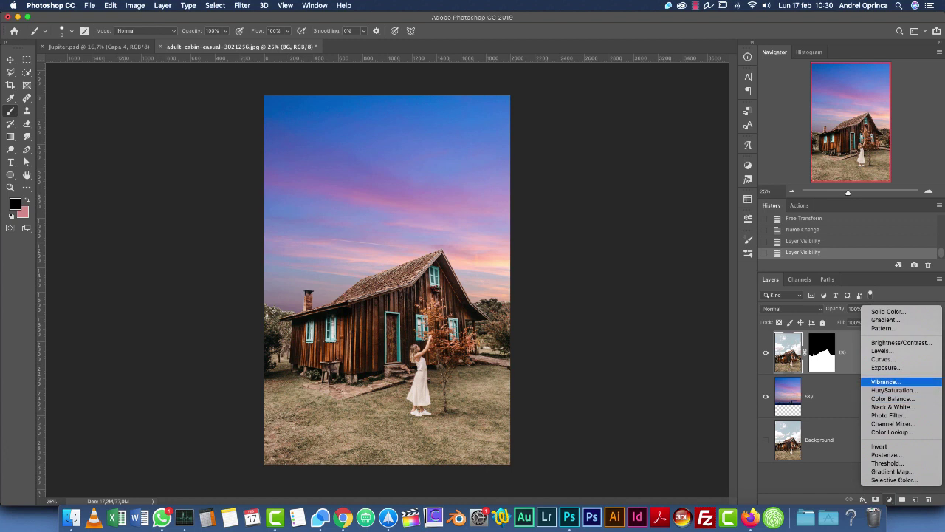
left_click(883, 359)
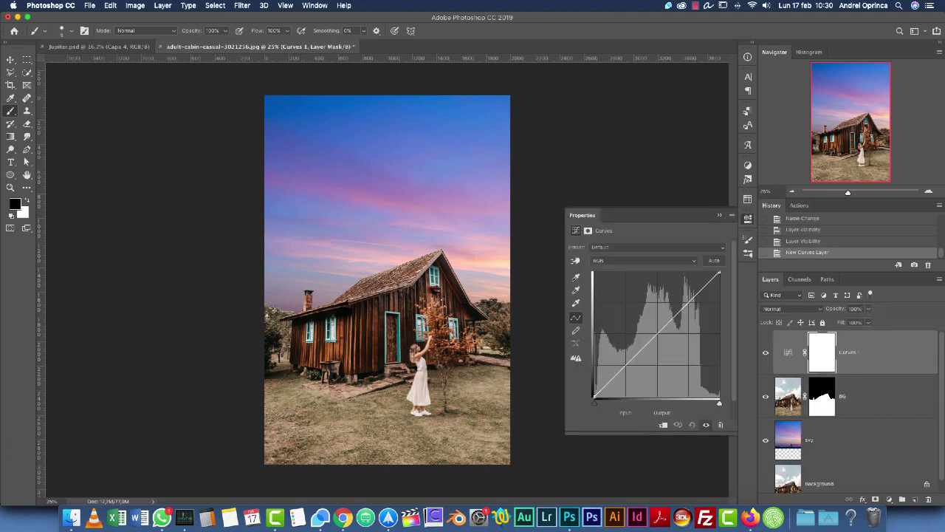
left_click(789, 399)
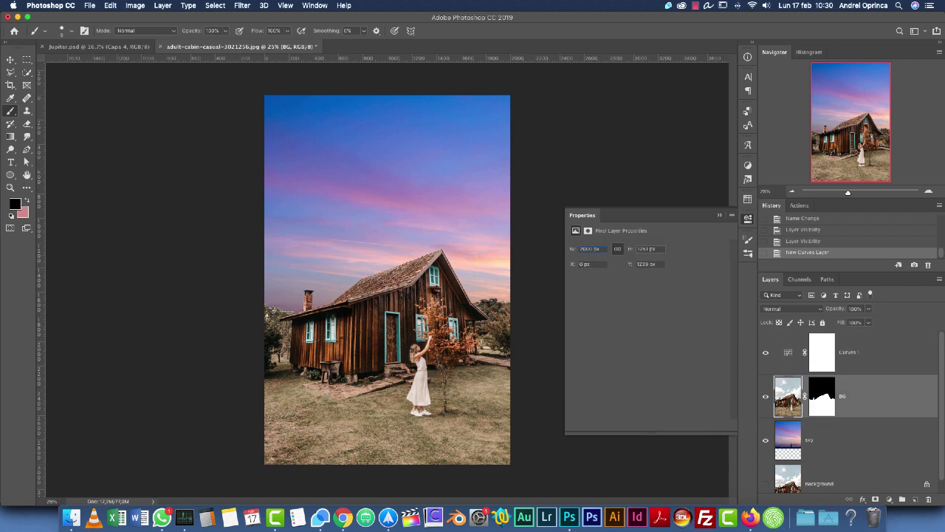
left_click(822, 353)
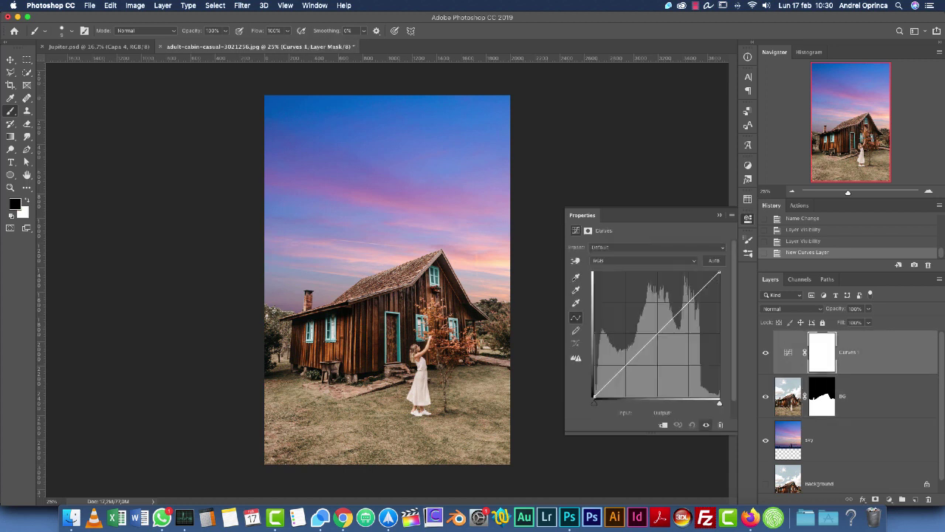
key("super+alt+g")
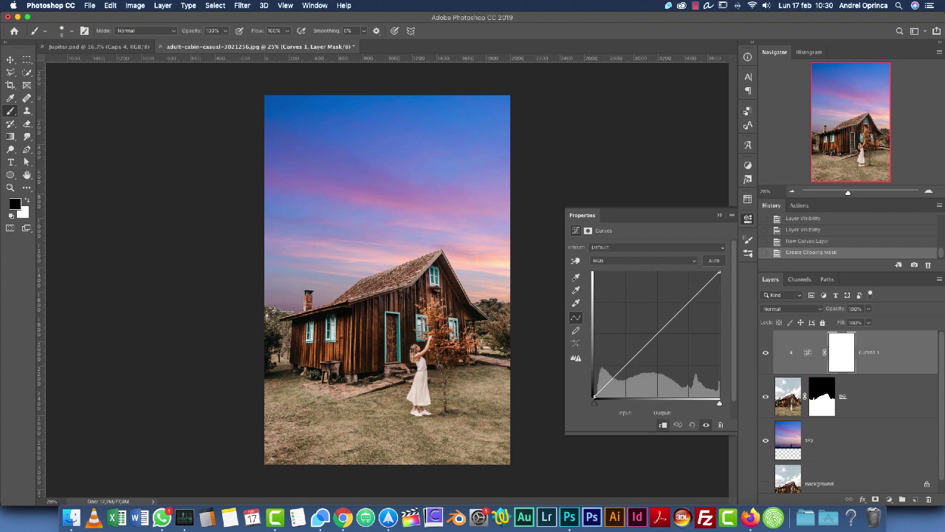
Step: Raise the RGB curve's black point slightly and its midpoint from input 127 to an output of about 135
left_click_drag(654, 337, 657, 334)
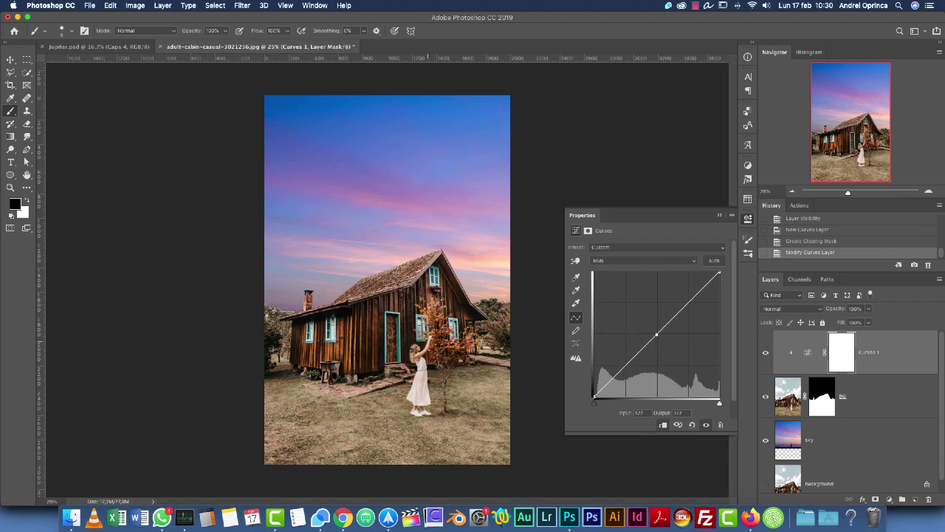
left_click_drag(656, 334, 650, 436)
left_click_drag(595, 396, 594, 394)
left_click_drag(655, 335, 655, 330)
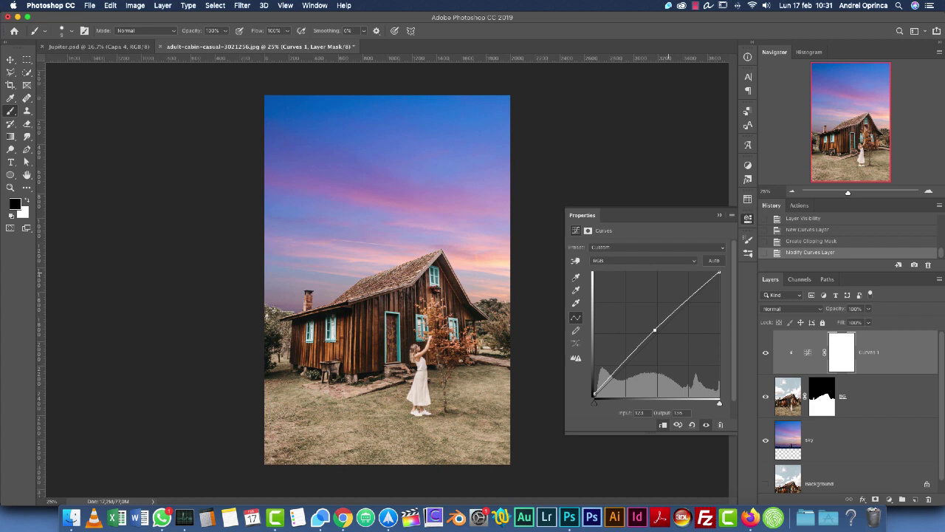
left_click(694, 261)
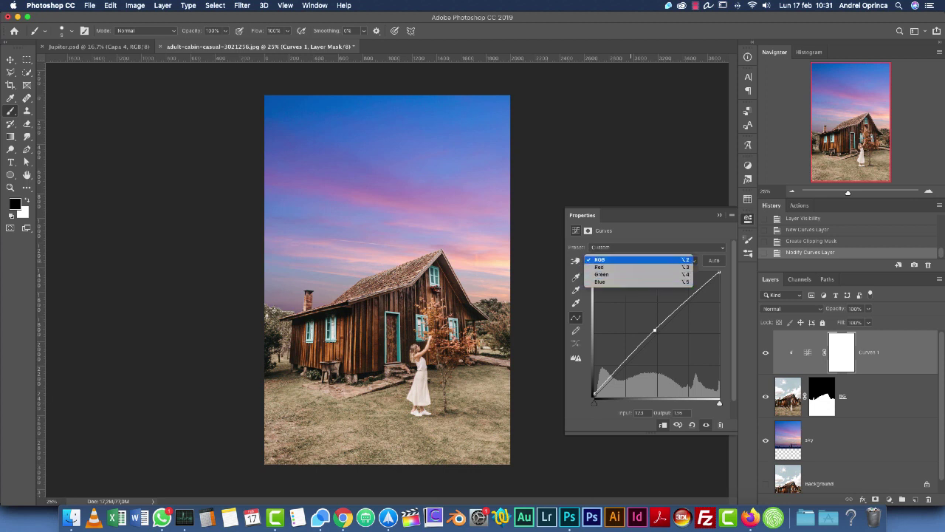
left_click(629, 300)
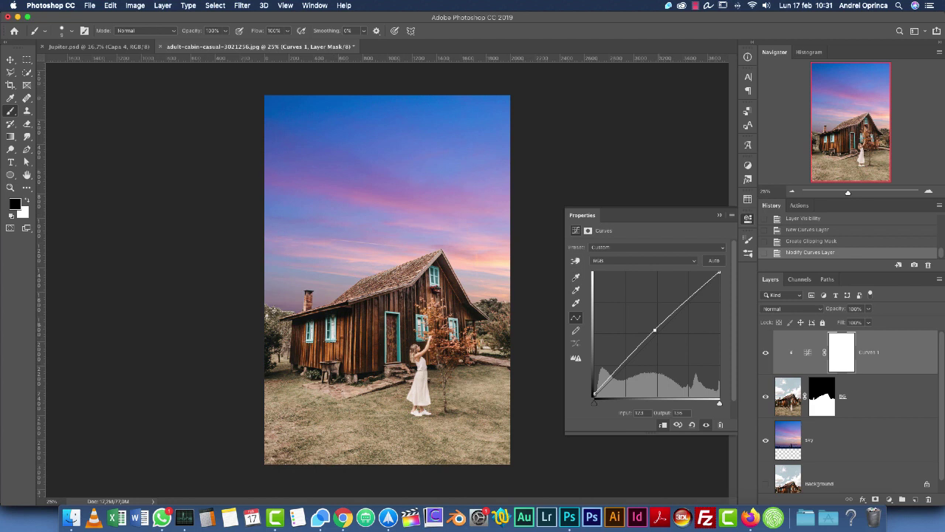
left_click_drag(655, 330, 657, 330)
Step: Lower the midtones of the Red channel curve, bringing input 137 down to an output of about 93
left_click(644, 261)
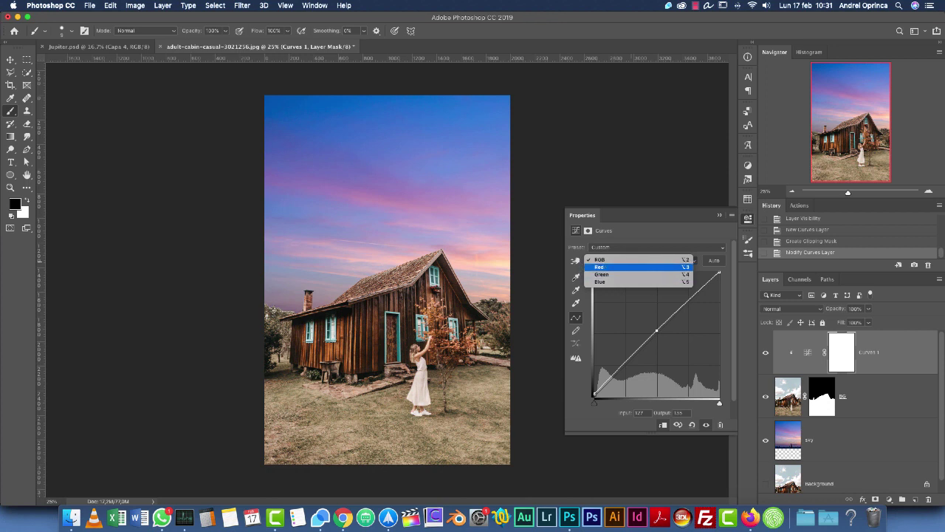
left_click(639, 267)
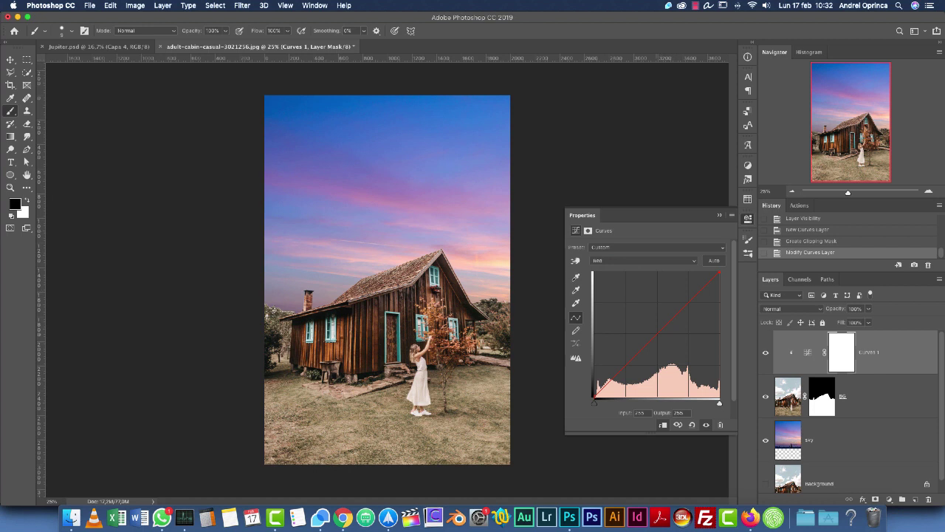
left_click_drag(661, 330, 661, 351)
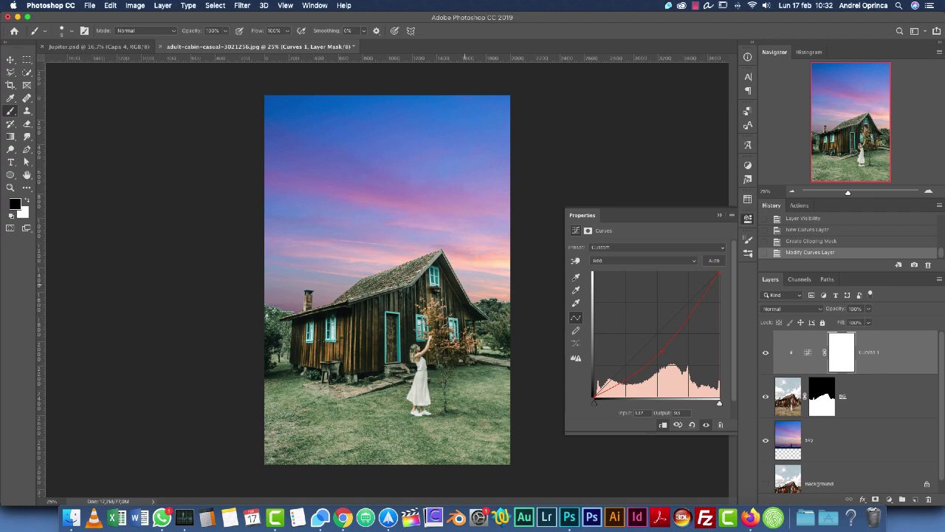
Step: Try raising the Red channel curve's midtones to an output of about 187, and remove that point to straighten the curve
left_click_drag(661, 352, 656, 304)
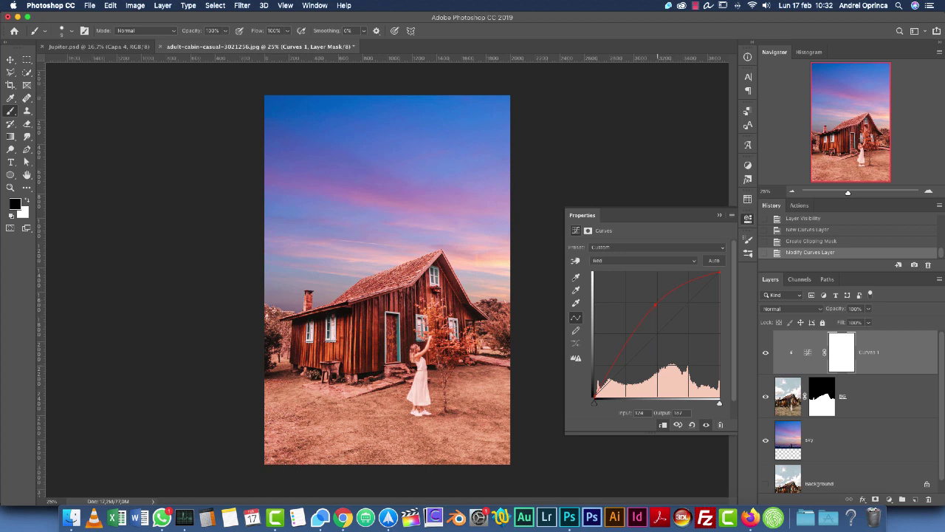
key("Delete")
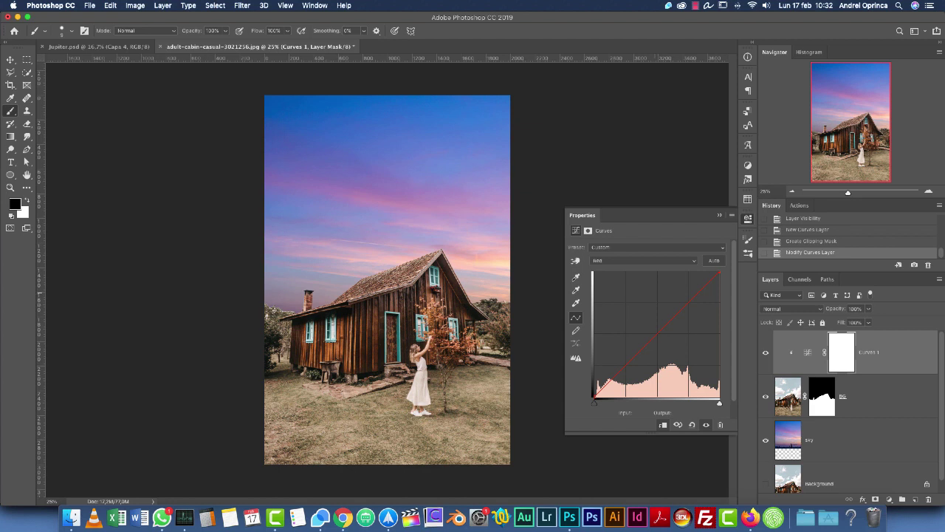
Step: Raise the Blue channel curve's midtones slightly and lift its black point to an output of about 6
left_click(643, 260)
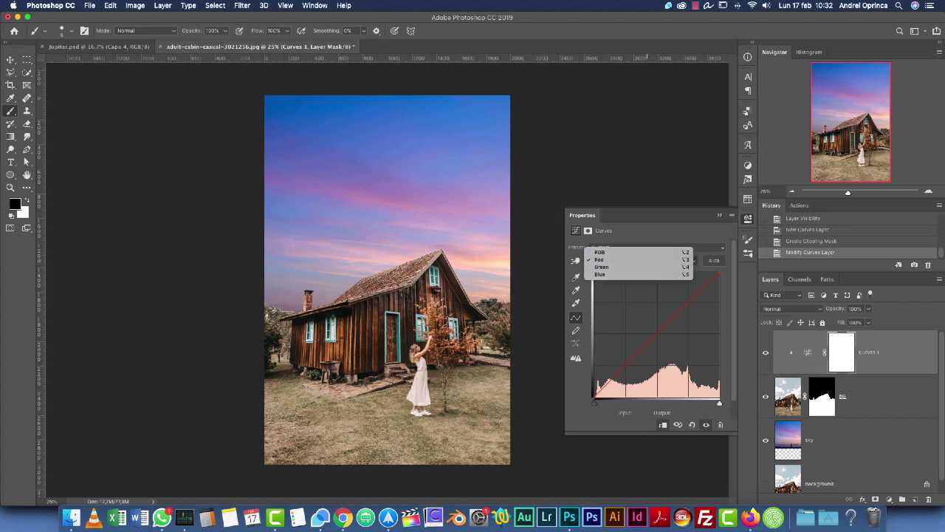
left_click(635, 275)
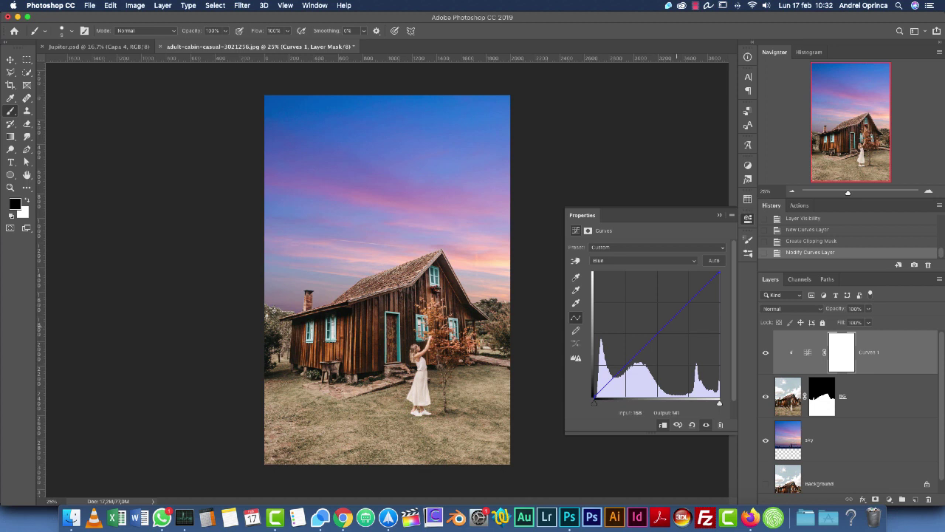
left_click_drag(657, 337, 655, 328)
left_click_drag(595, 398, 595, 395)
Step: Lower the midtones of the Green and Red channel curves slightly, taking Red input 142 to an output of about 125
left_click(630, 260)
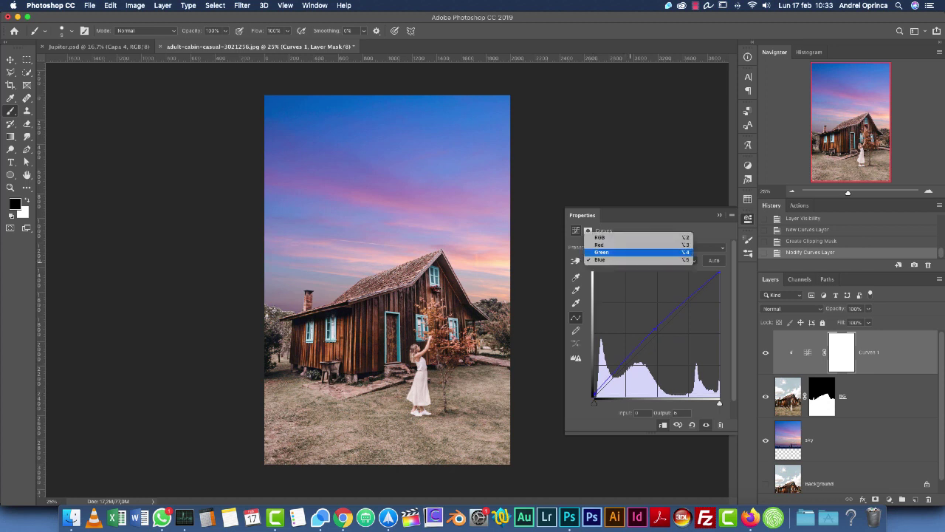
left_click(615, 251)
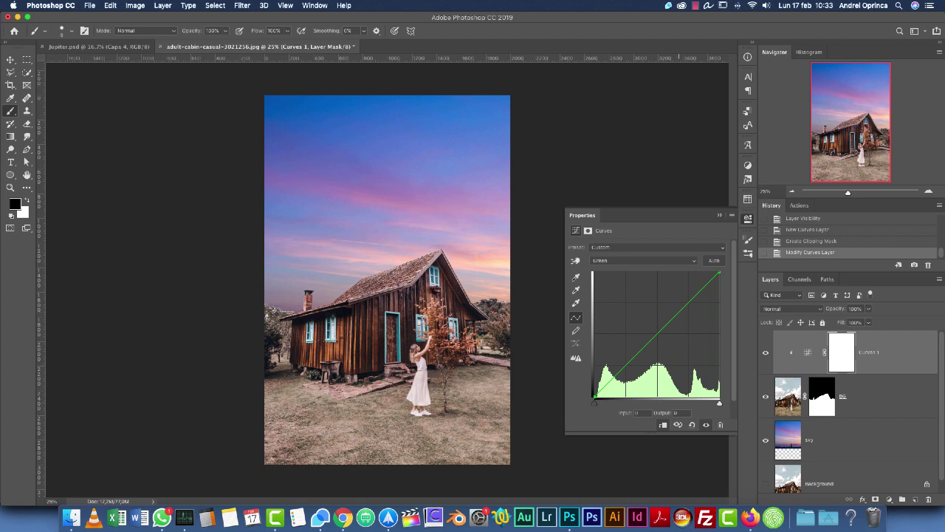
left_click_drag(658, 333, 532, 295)
left_click_drag(658, 334, 664, 337)
left_click(666, 261)
left_click(664, 252)
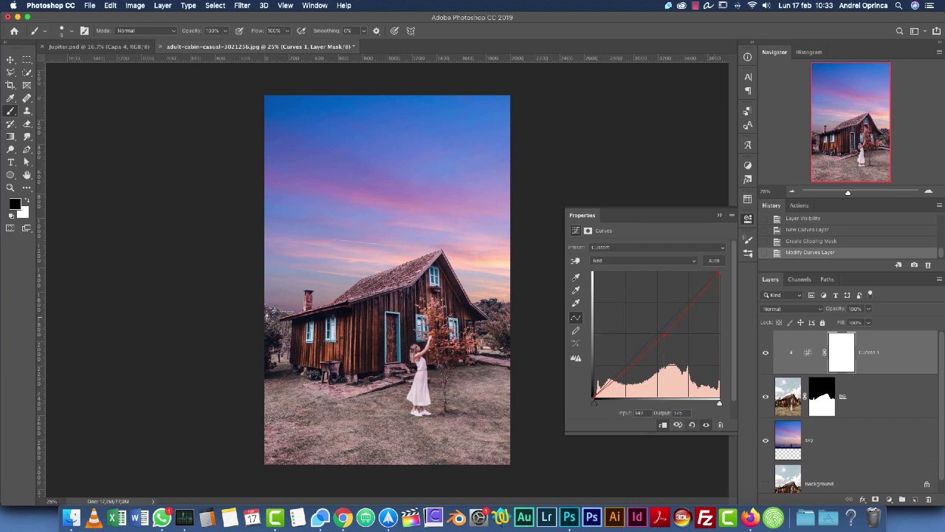
Step: Return to the RGB curve and compare the cabin with the Curves 1 layer hidden and shown
left_click(665, 261)
left_click(650, 251)
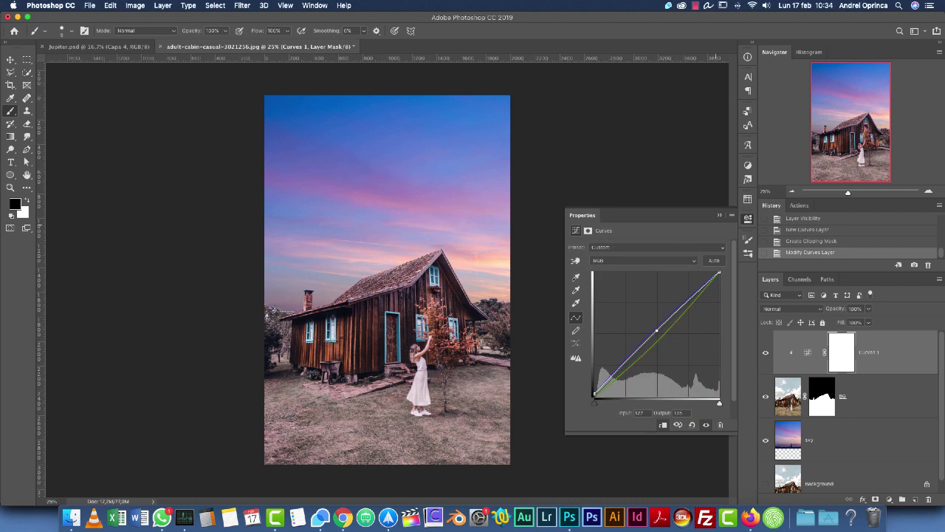
left_click(720, 214)
left_click(765, 352)
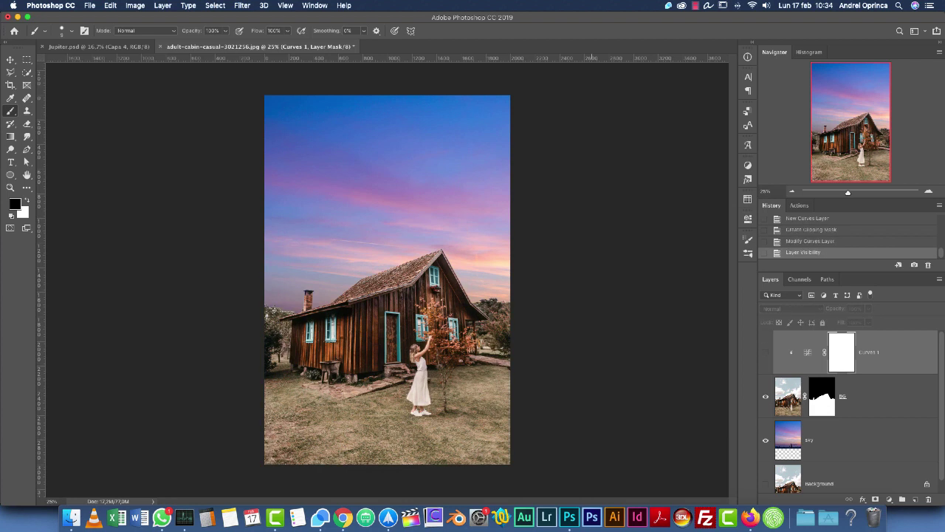
left_click(765, 352)
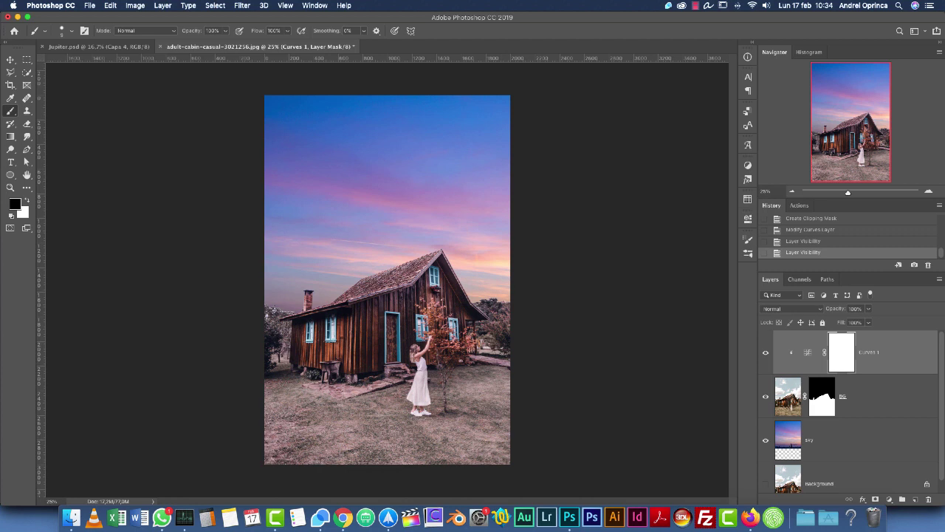
Step: Fine-tune the RGB curve of Curves 1 by lowering its black point slightly and nudging its midpoint
double_click(808, 353)
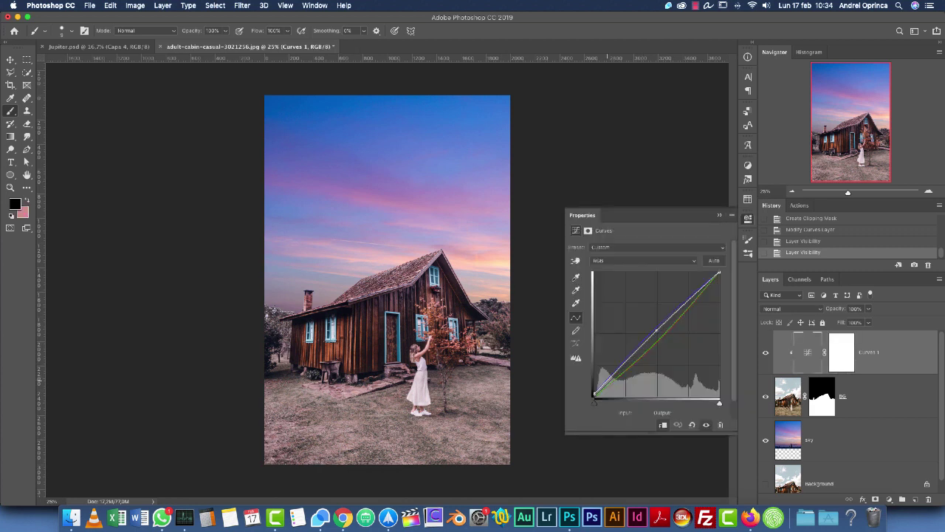
left_click_drag(594, 392, 593, 395)
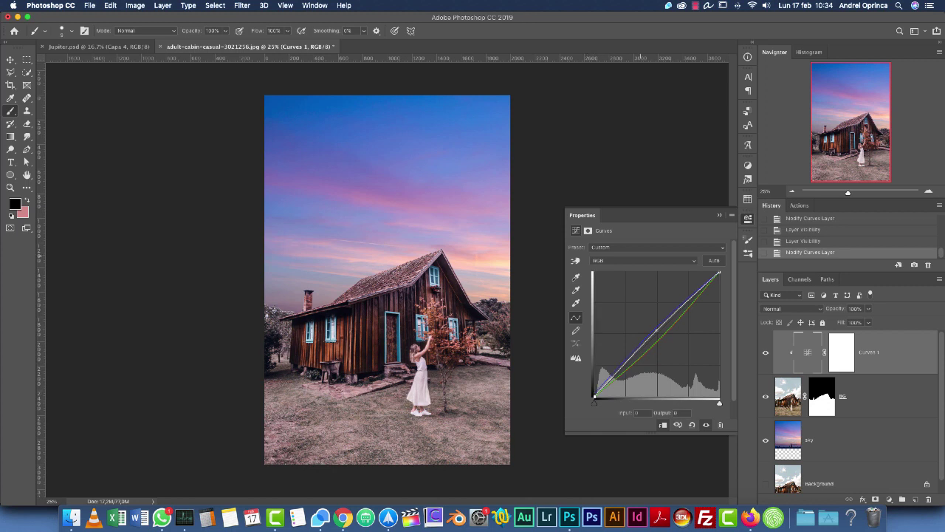
left_click_drag(595, 396, 594, 394)
left_click_drag(657, 330, 655, 330)
left_click(719, 215)
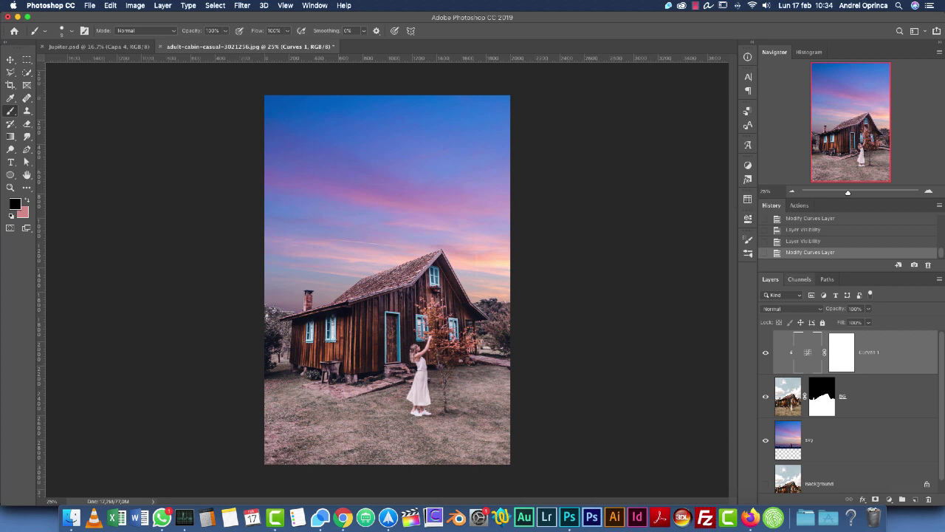
Step: Check the gradient of the Mapa de degradado 1 layer in Jupiter.psd, and return to the cabin document
left_click(99, 47)
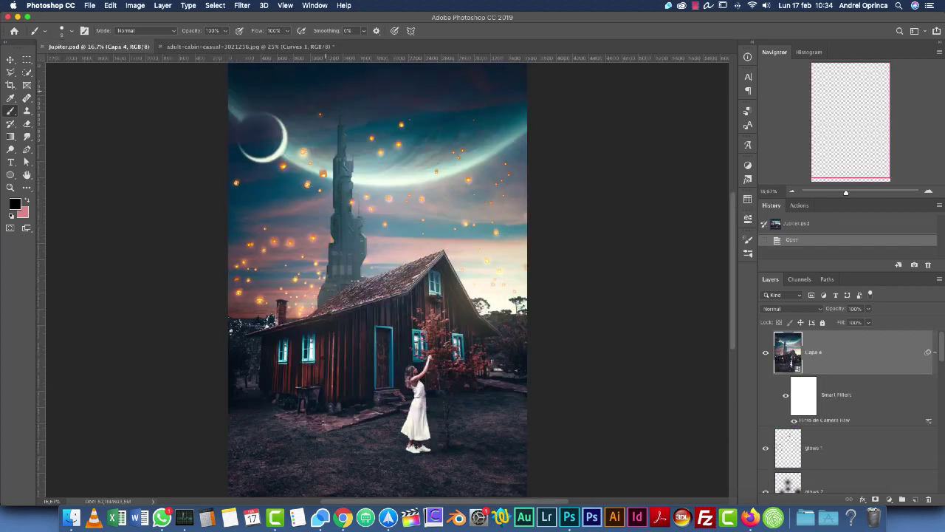
scroll(850, 411, "down", 5)
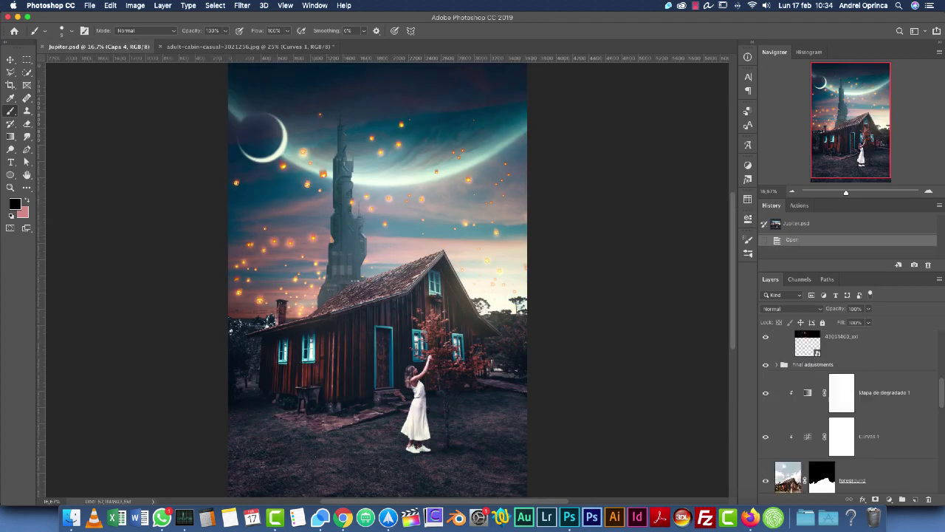
left_click(885, 393)
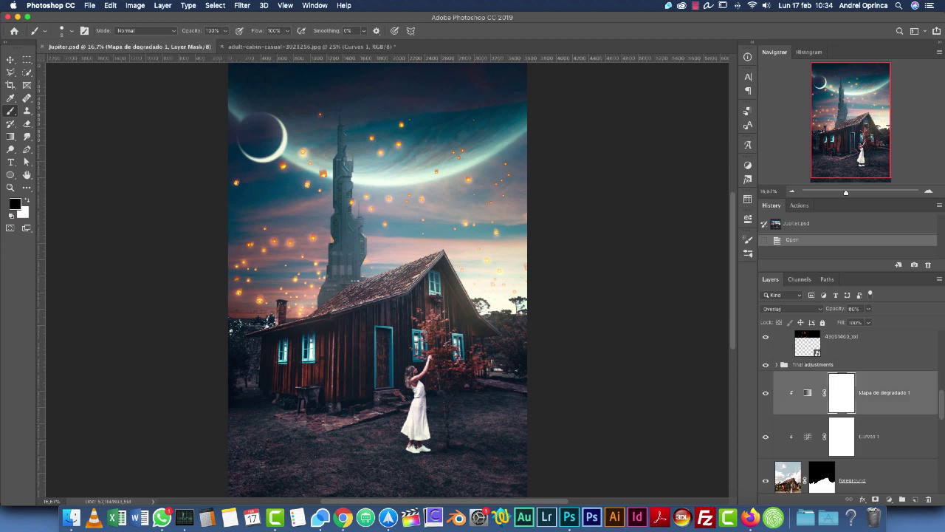
double_click(807, 393)
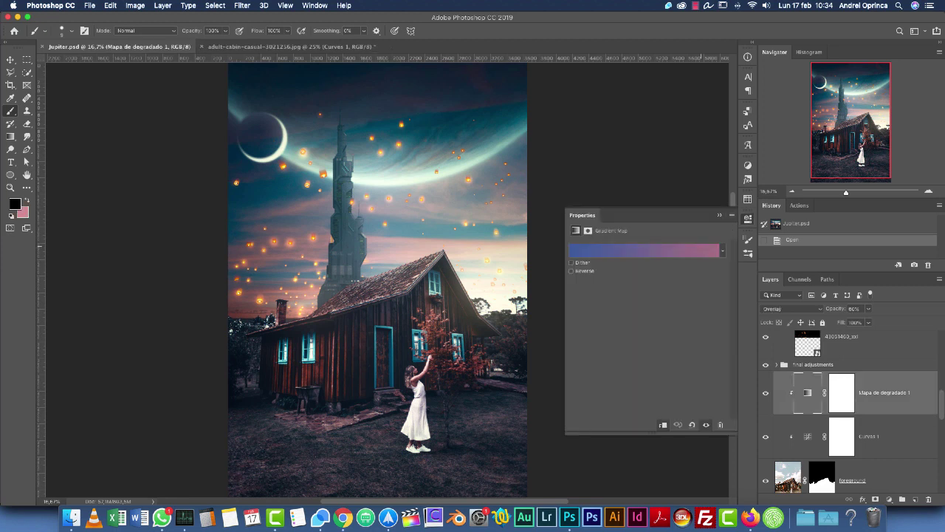
left_click(720, 215)
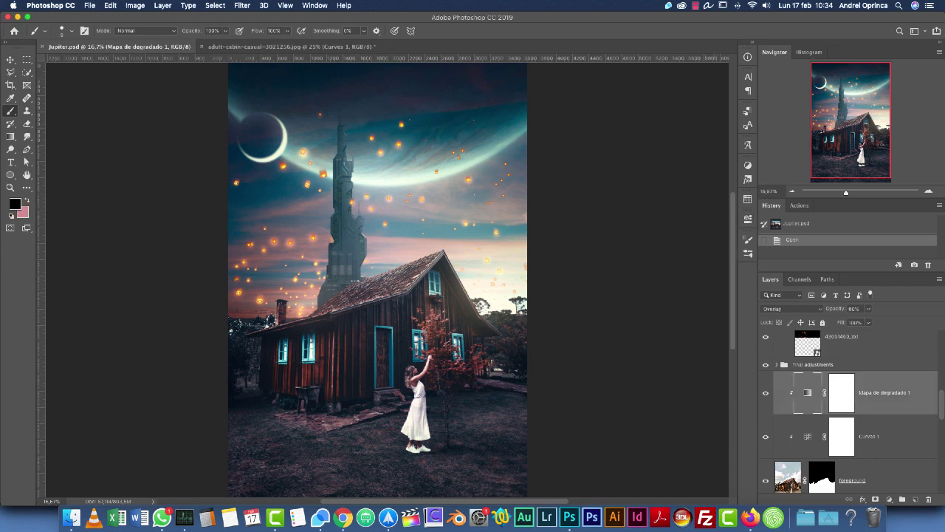
left_click(288, 46)
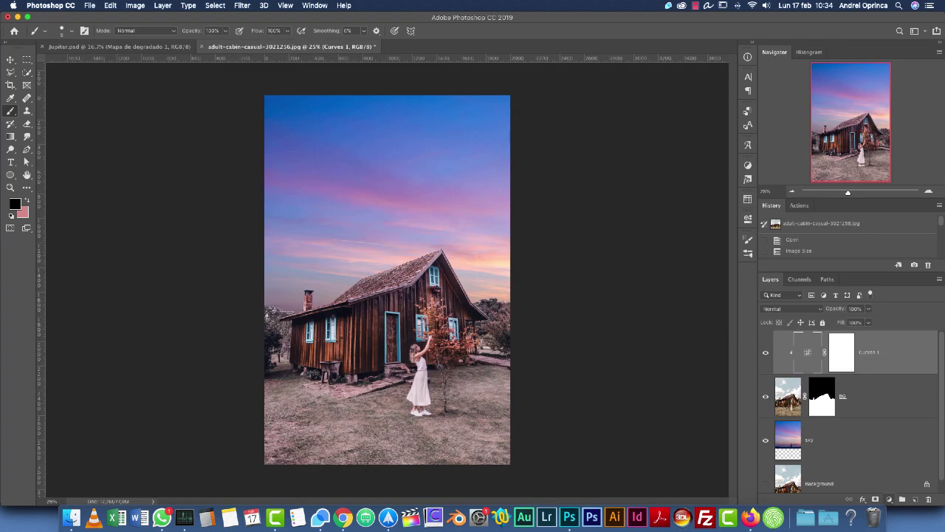
left_click(889, 500)
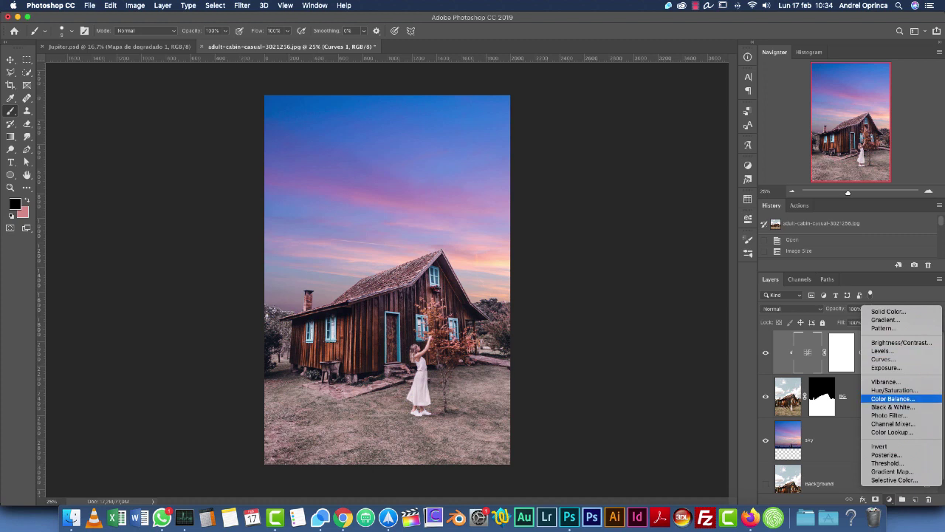
left_click(888, 311)
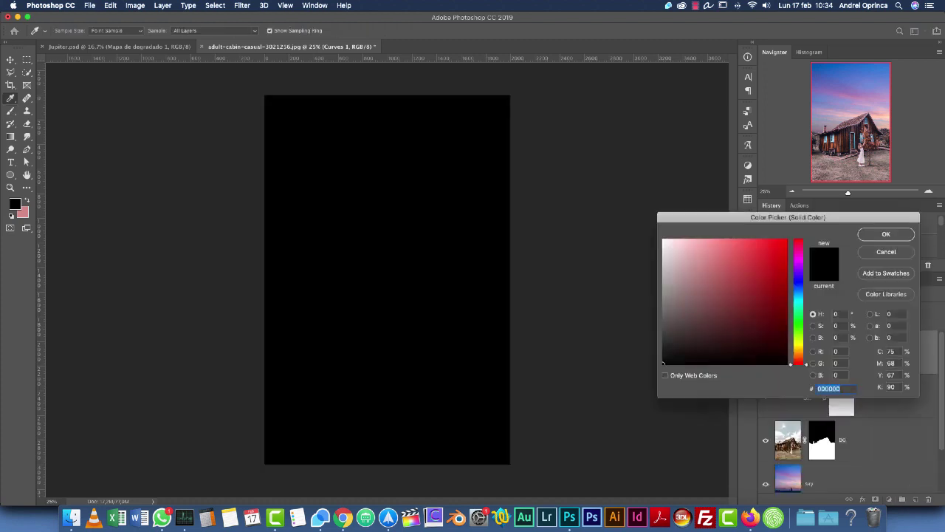
key("Escape")
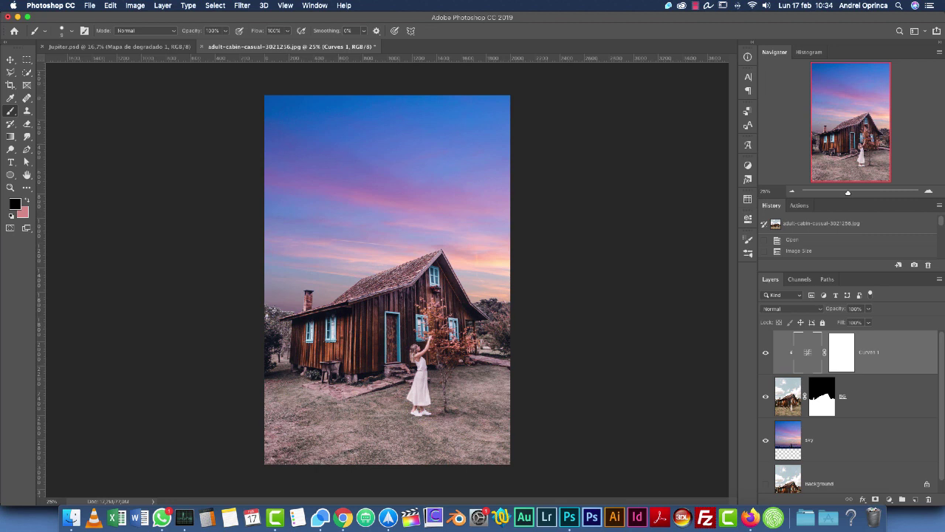
Step: Add a Gradient Map adjustment layer above Curves 1 with the Foreground to Background gradient, and hide the layer
left_click(889, 499)
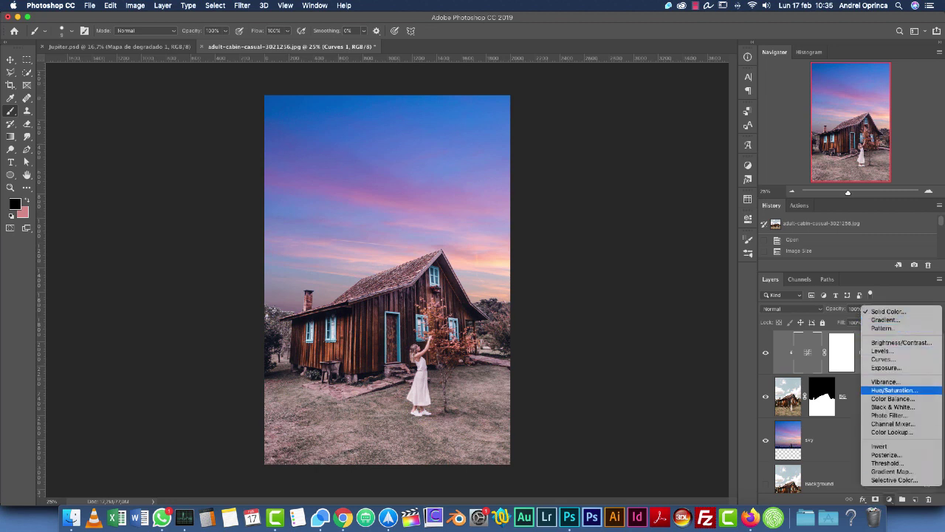
left_click(892, 471)
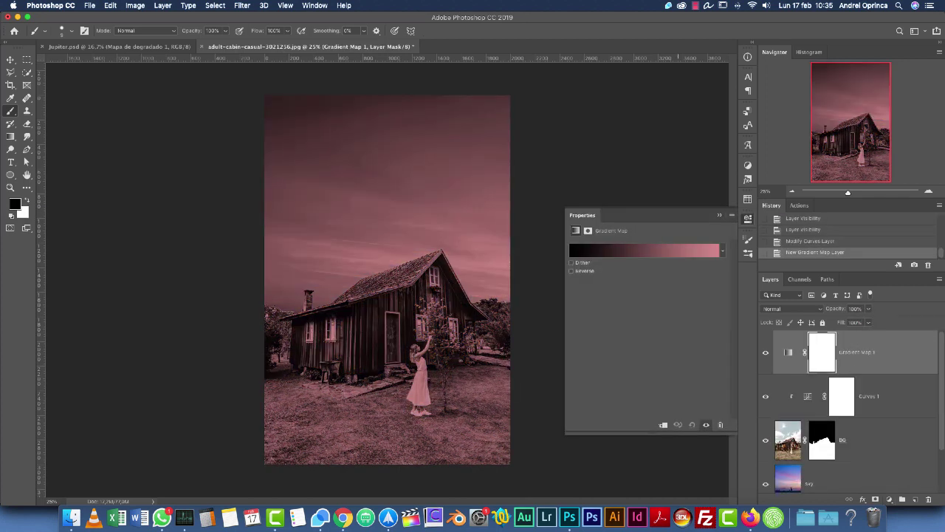
left_click(789, 352)
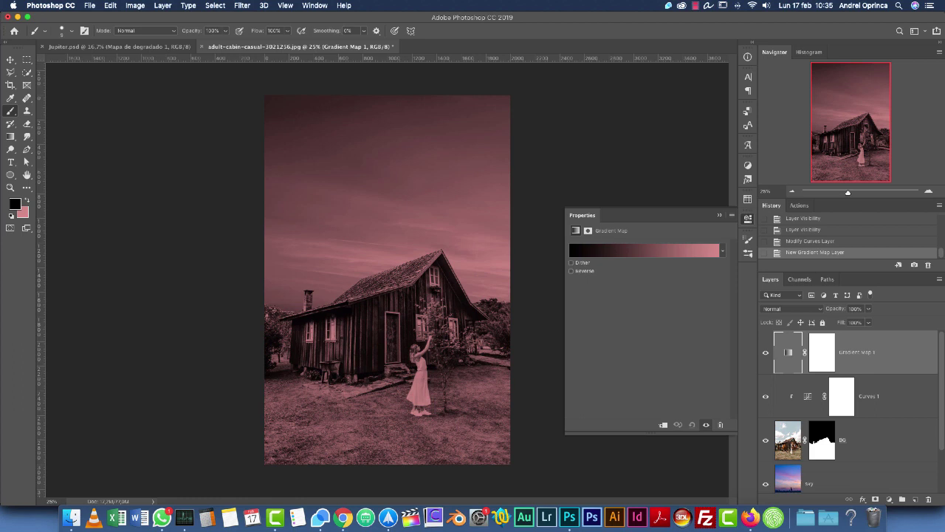
left_click(645, 250)
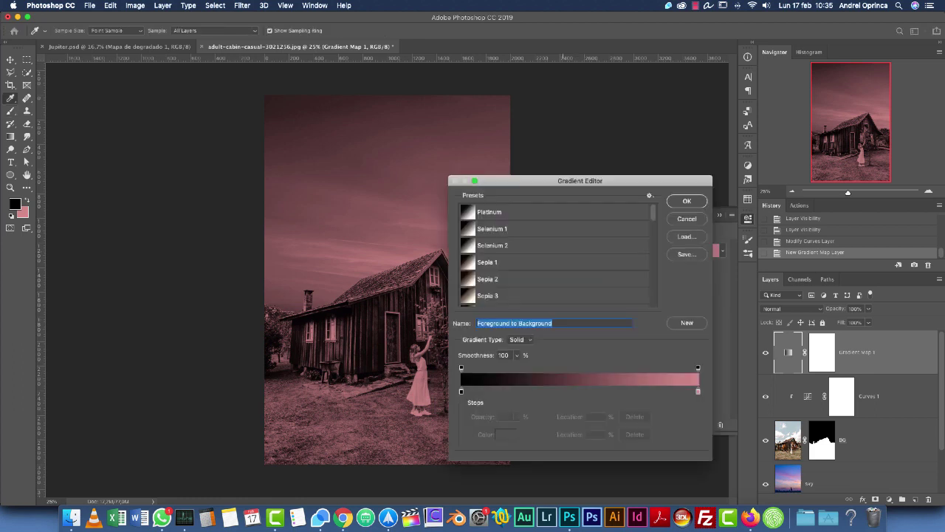
left_click(687, 201)
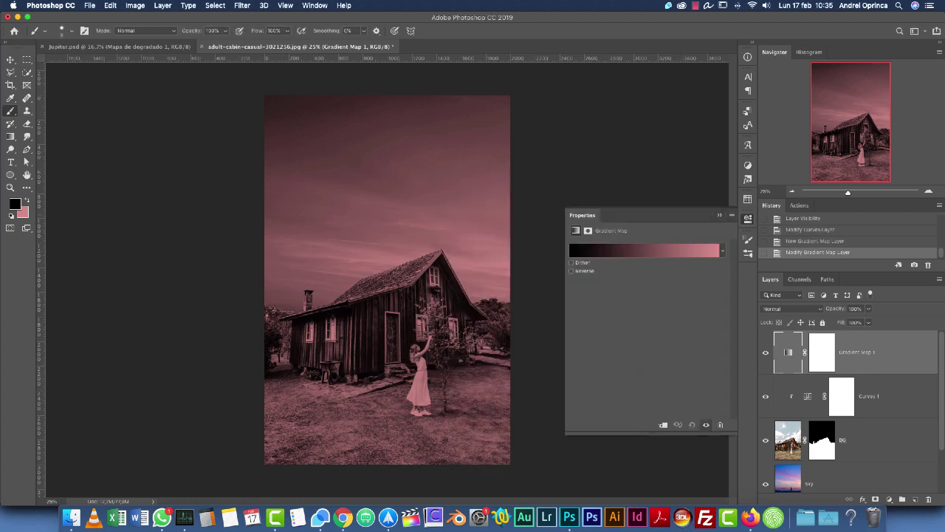
left_click(766, 352)
left_click(628, 251)
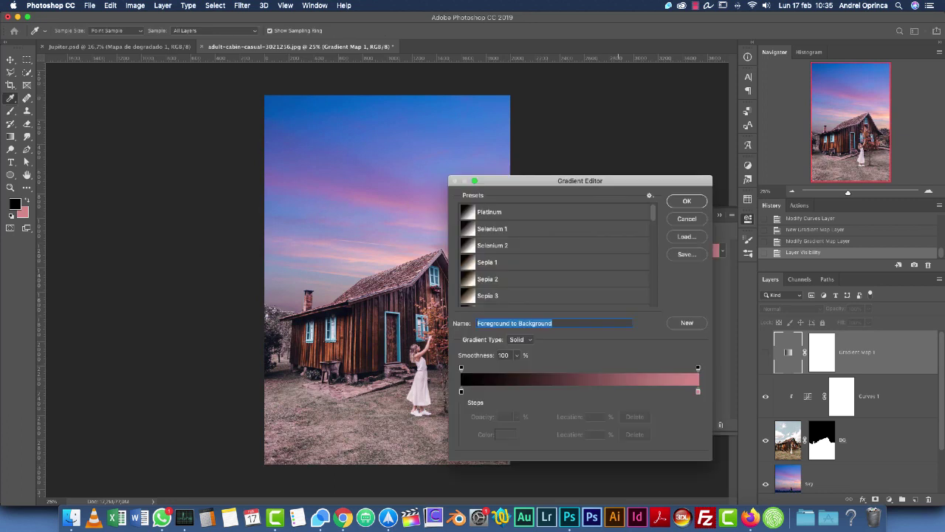
left_click(687, 220)
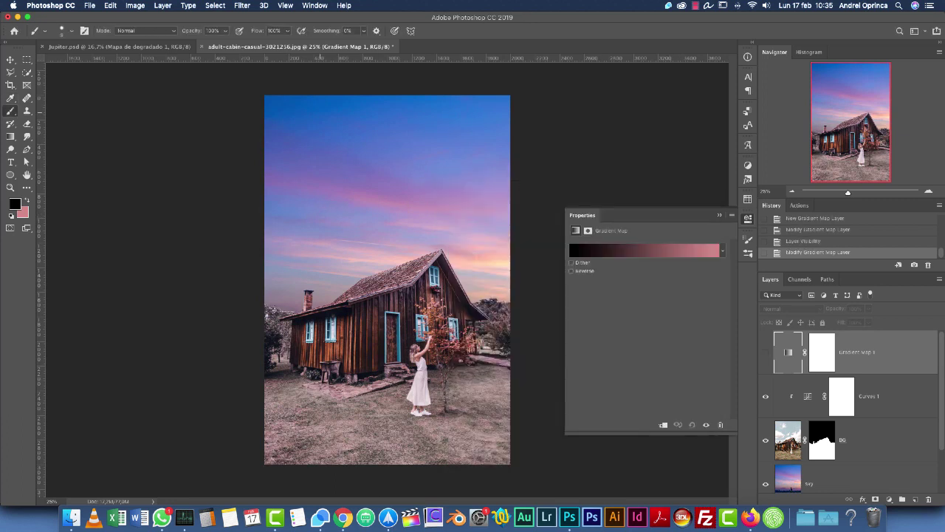
left_click(613, 250)
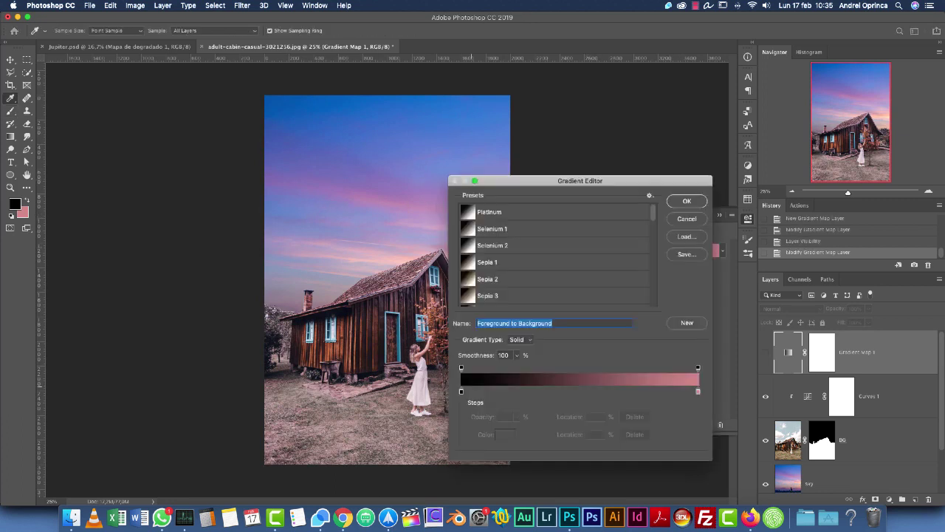
left_click_drag(462, 392, 461, 406)
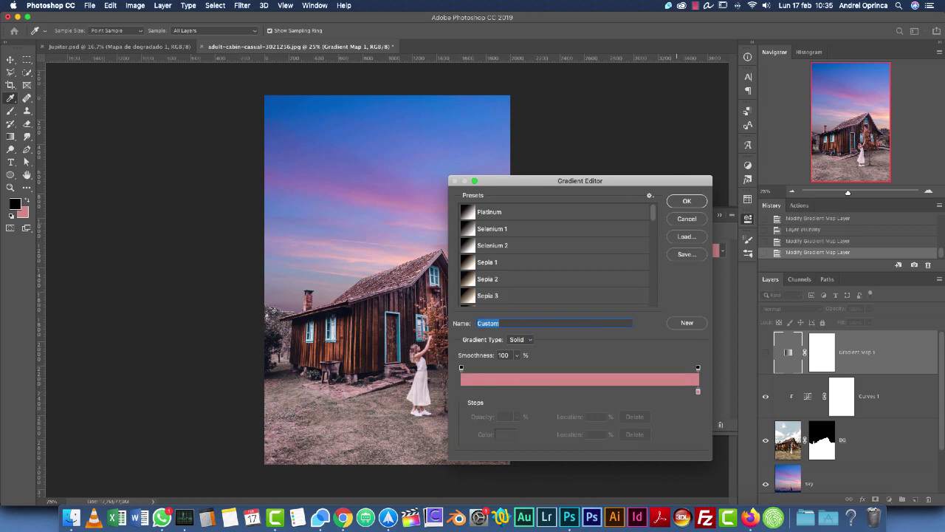
left_click(687, 219)
left_click(822, 352)
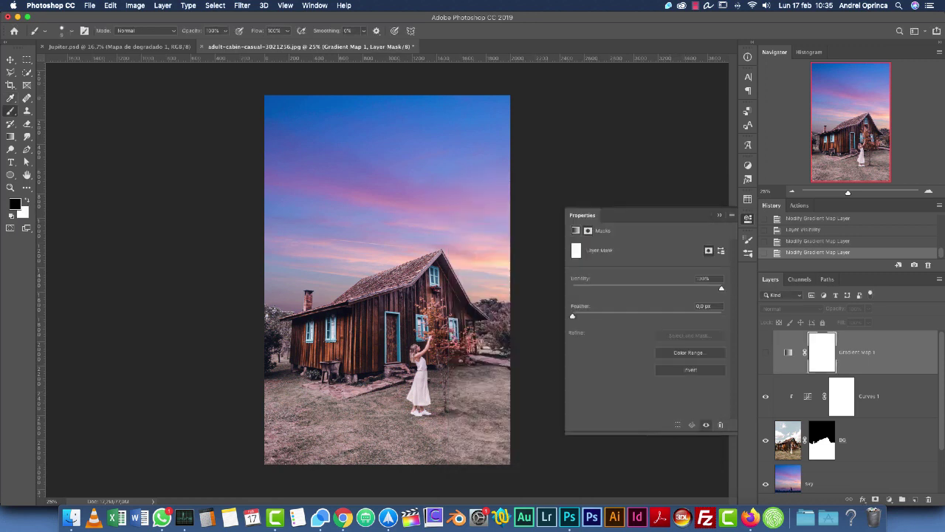
left_click(788, 353)
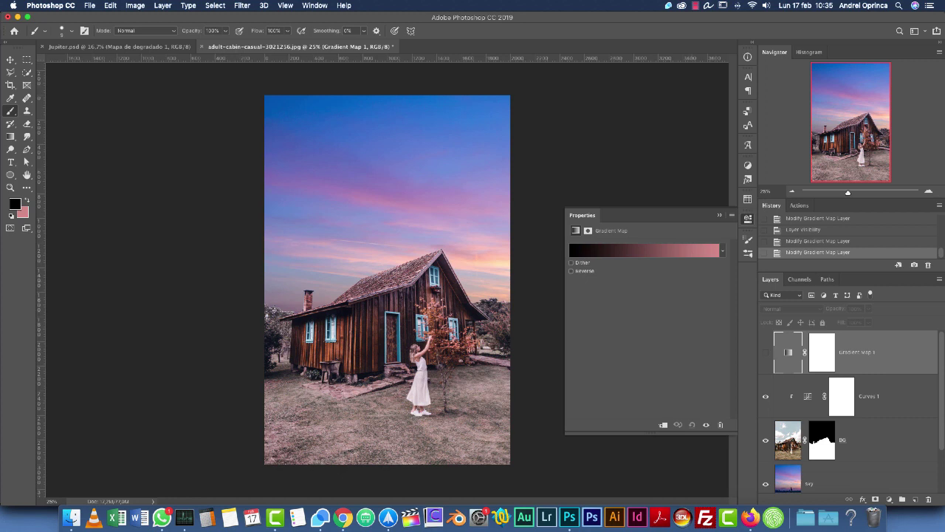
Step: Set the dark stop of the Gradient Map 1 gradient to dark blue #1b4673, starting from a color sampled in the upper sky
left_click(645, 250)
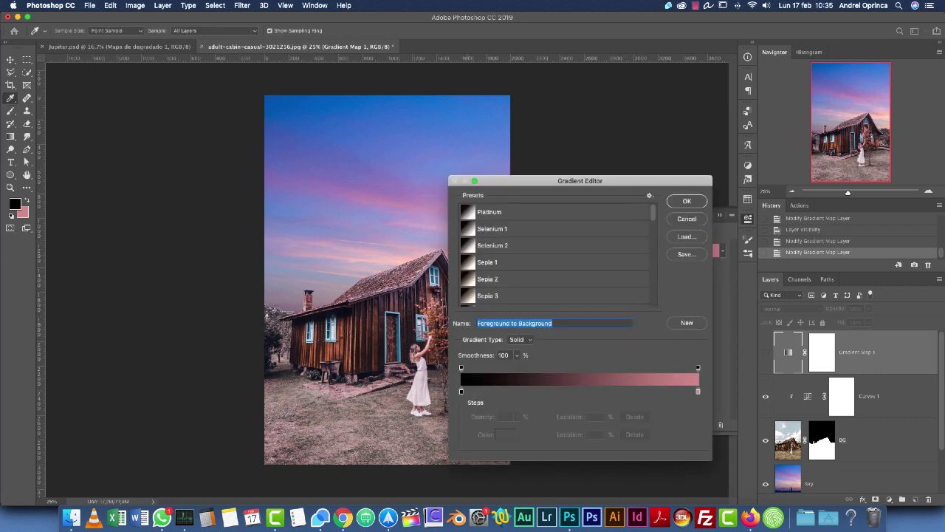
left_click(461, 392)
left_click(507, 434)
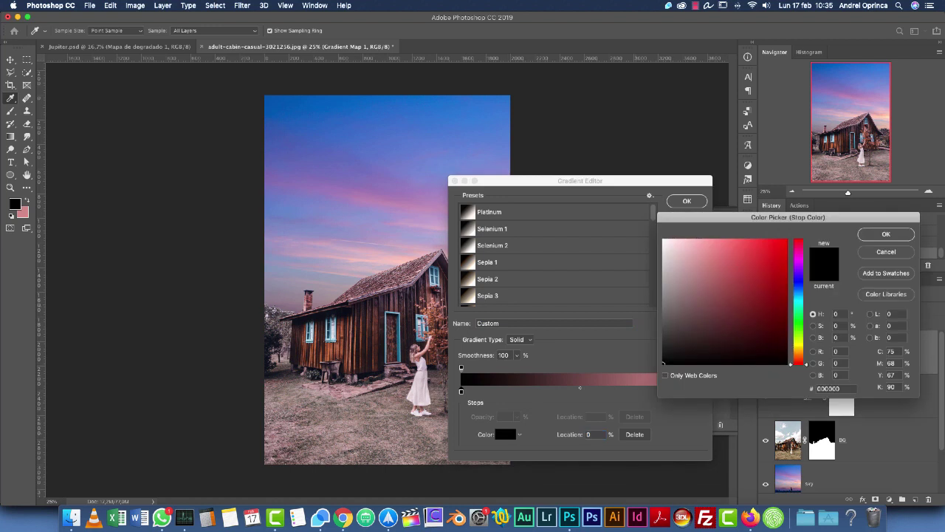
left_click_drag(324, 171, 275, 106)
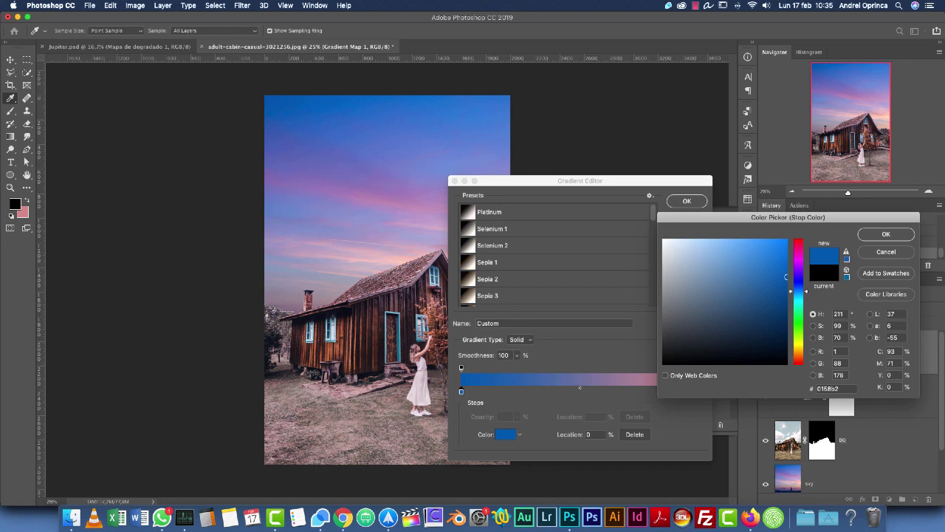
left_click(759, 308)
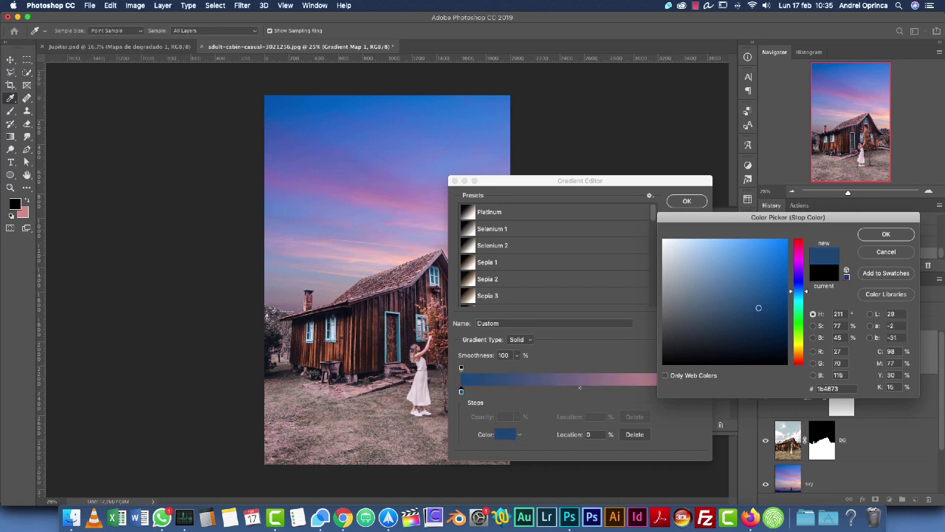
key("Return")
Step: Set the light stop of the Gradient Map 1 gradient to muted purple #604967 and apply the gradient
left_click(698, 392)
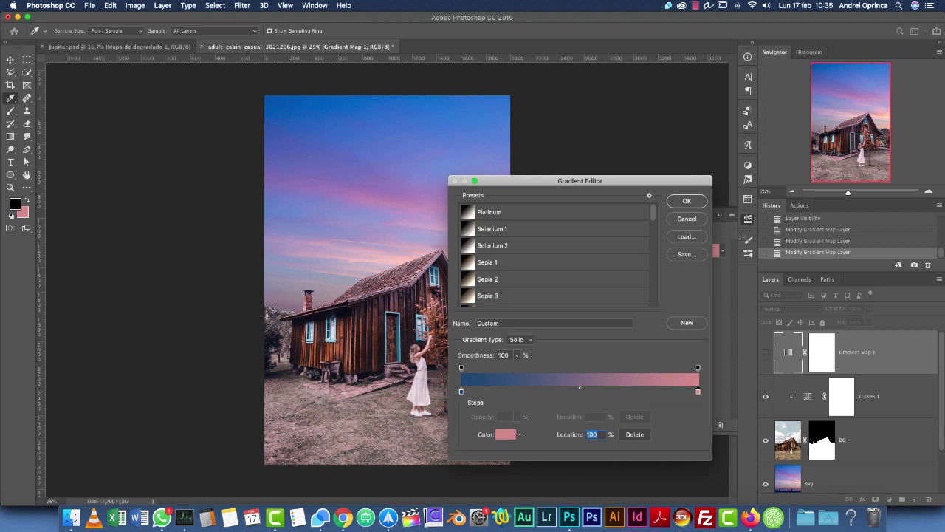
left_click(505, 434)
left_click(722, 261)
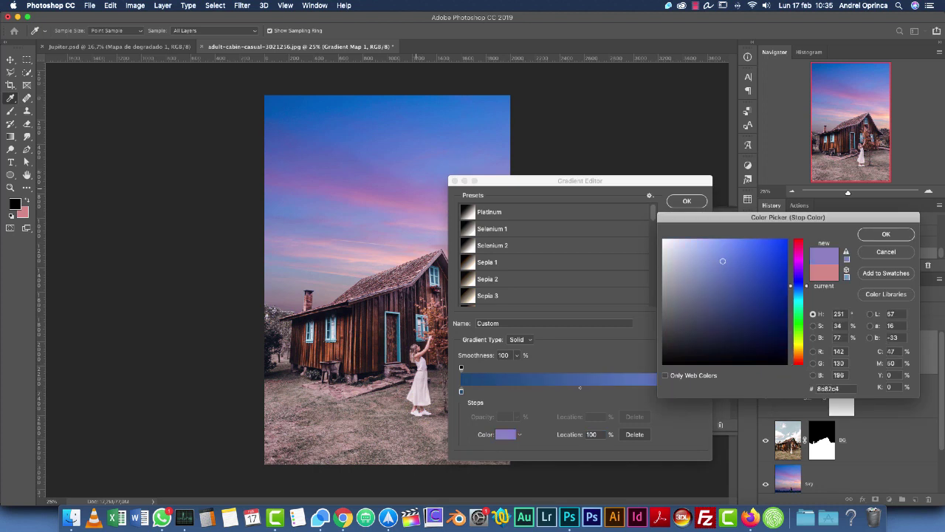
left_click(798, 265)
left_click(715, 319)
left_click_drag(715, 319, 698, 314)
key("Return")
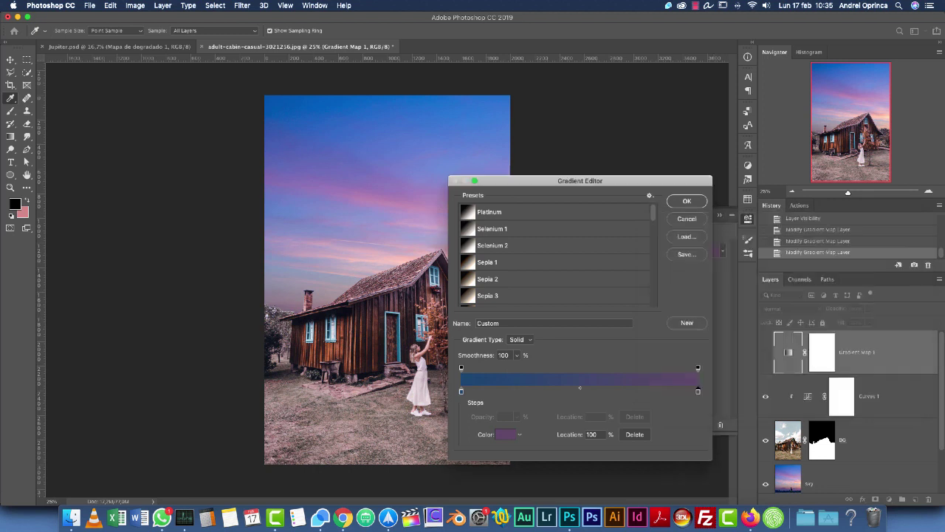
key("Return")
Step: Show the Gradient Map 1 layer, clip it to the cabin layers below, and set its blend mode to Color
left_click(766, 353)
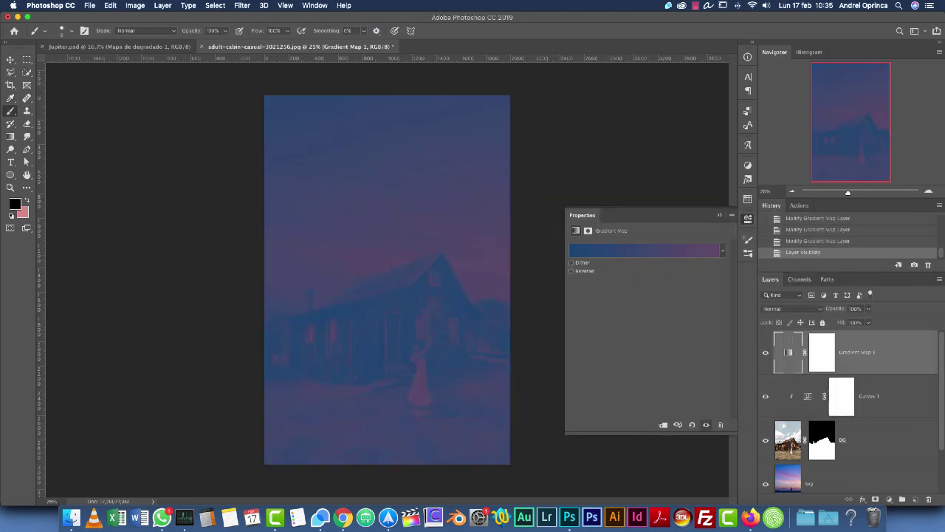
left_click(720, 215)
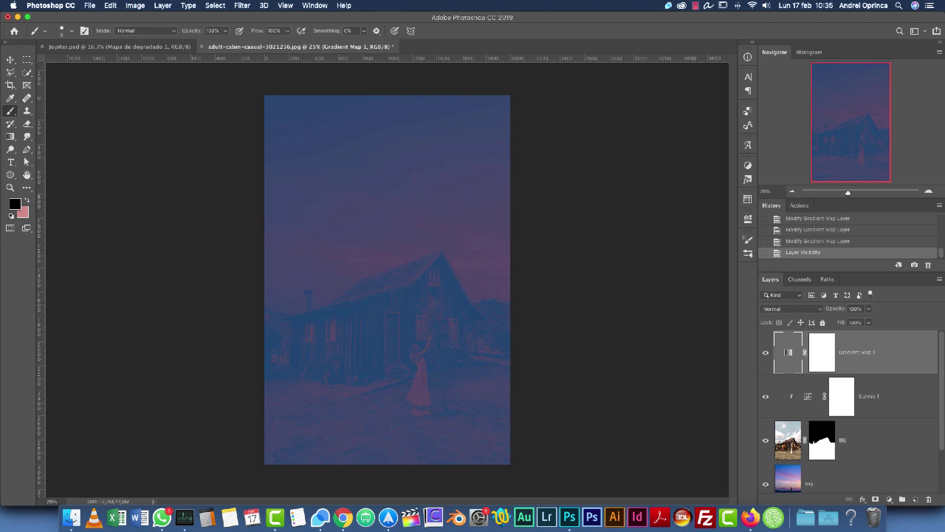
key("super+alt+g")
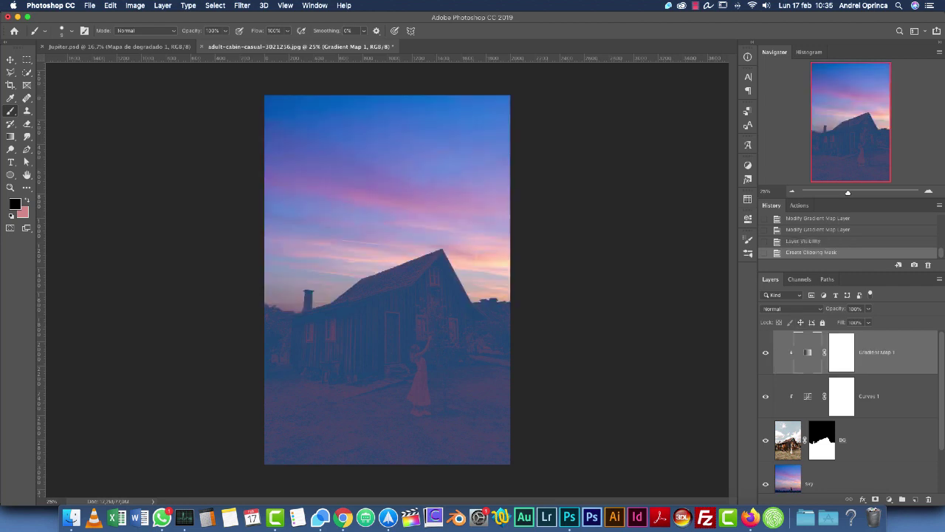
left_click(792, 309)
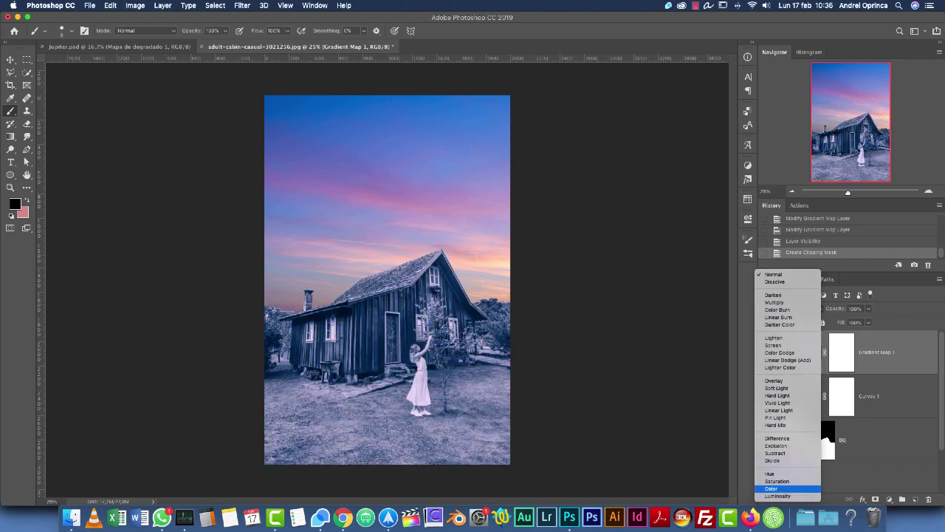
left_click(772, 488)
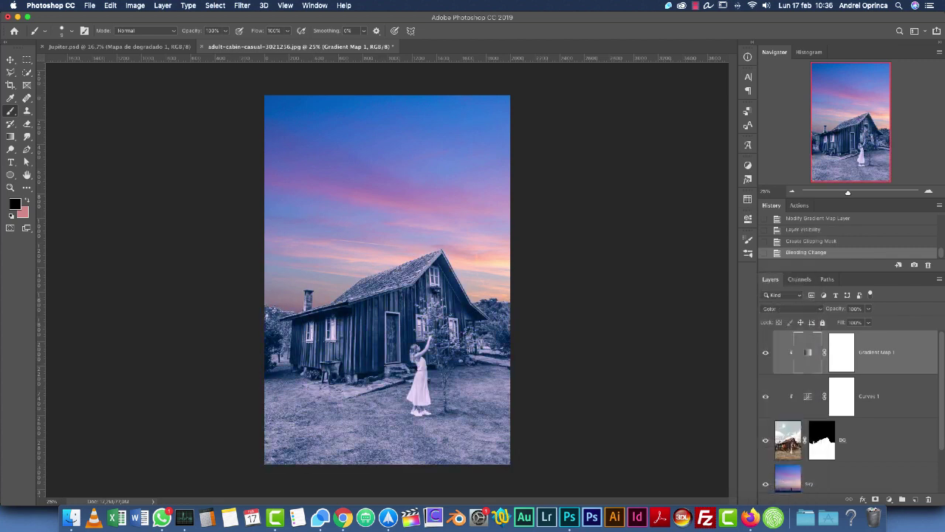
Step: Change the light stop of the Gradient Map 1 gradient to a brighter purple, #955ba6
left_click(747, 218)
left_click(642, 250)
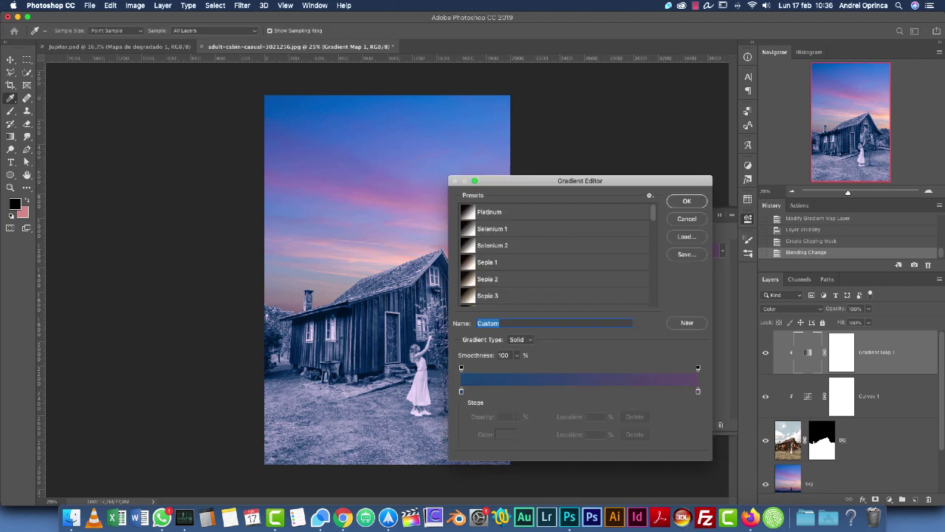
left_click(698, 391)
left_click(506, 434)
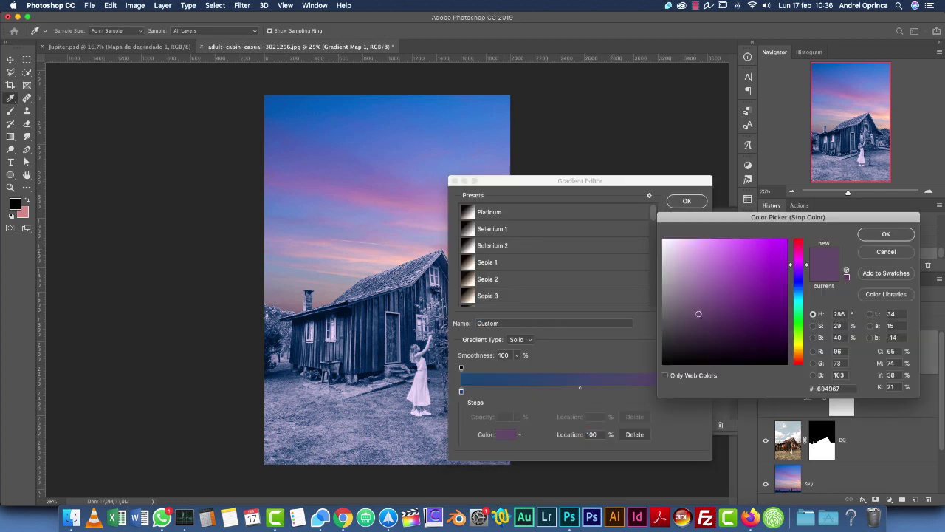
left_click_drag(698, 313, 719, 282)
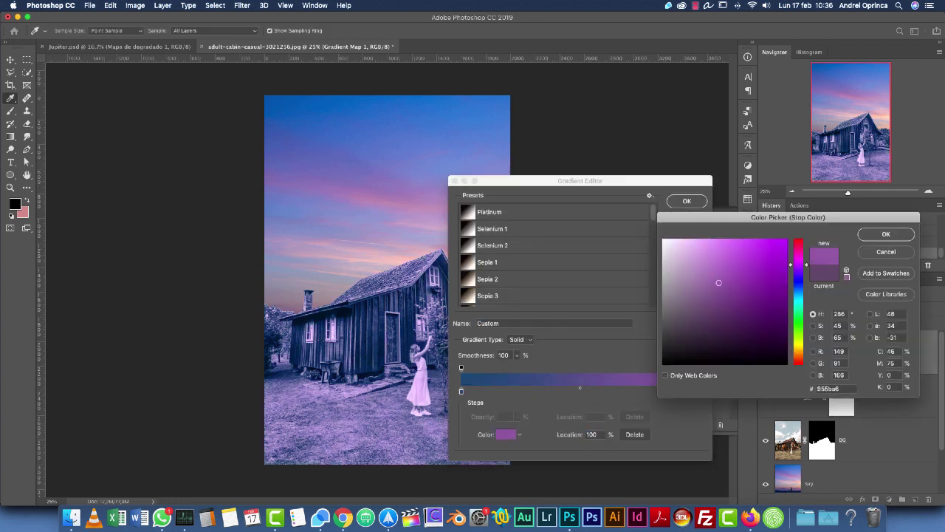
key("Return")
key("Return")
Step: Lower the opacity of Gradient Map 1 to about 18% and compare the cabin with the layer hidden and shown
left_click(868, 309)
left_click_drag(869, 320, 832, 321)
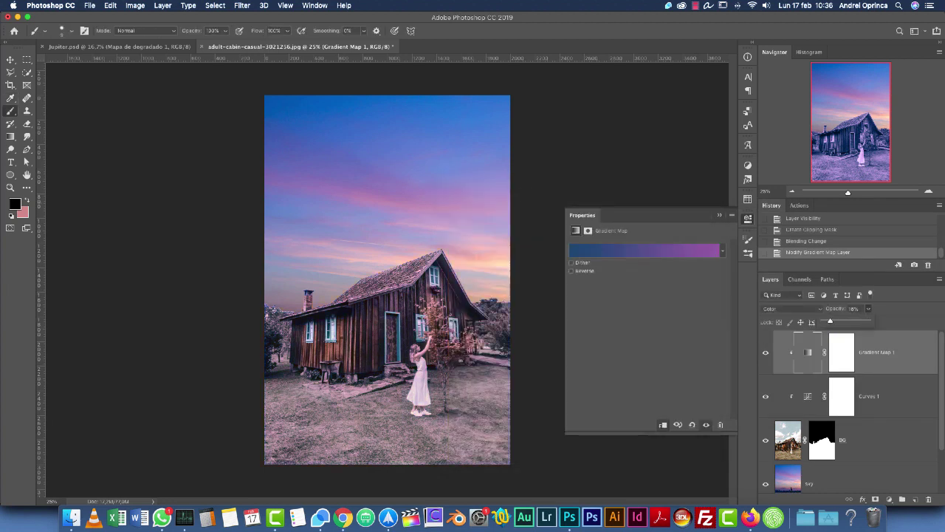
left_click(766, 352)
left_click(765, 353)
left_click(719, 215)
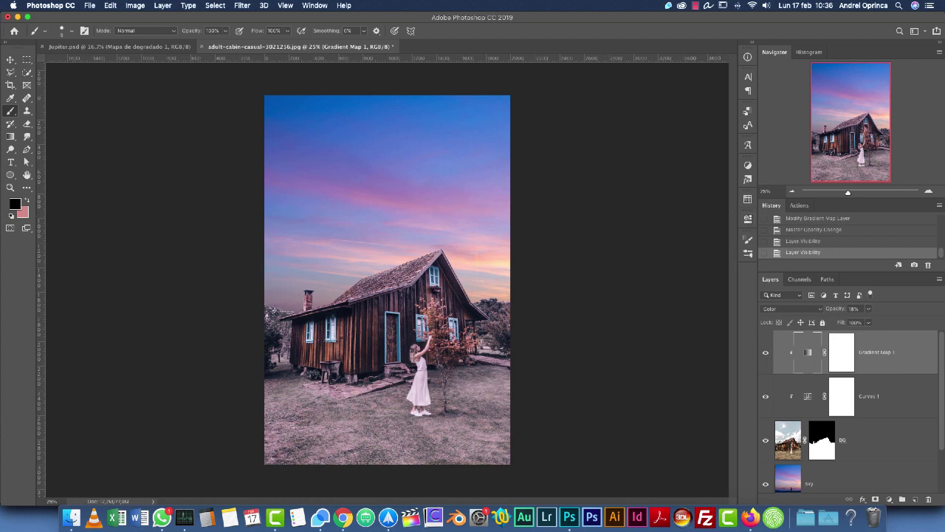
Step: Reduce the opacity of Gradient Map 1 further, release its clipping mask, and compare the whole image with the layer hidden and shown
left_click_drag(860, 309, 812, 295)
key("Return")
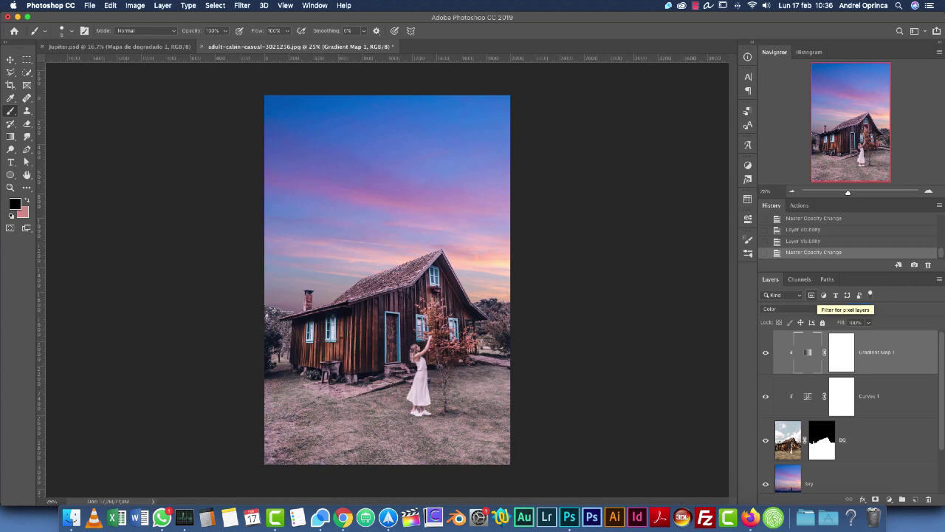
key("alt+super+g")
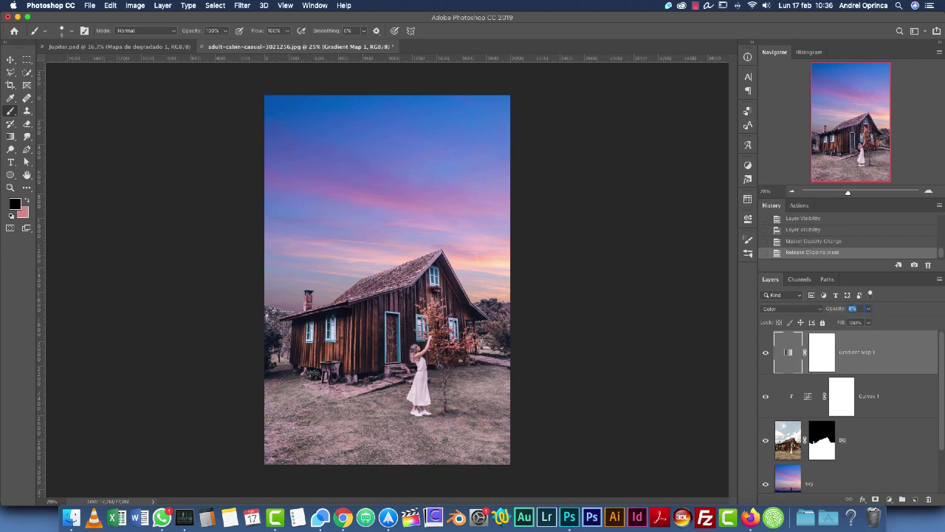
left_click(766, 352)
left_click(766, 353)
Step: Raise the opacity of the unclipped Gradient Map 1 to about 18% and compare the image with and without it
left_click(869, 309)
left_click_drag(868, 322, 873, 321)
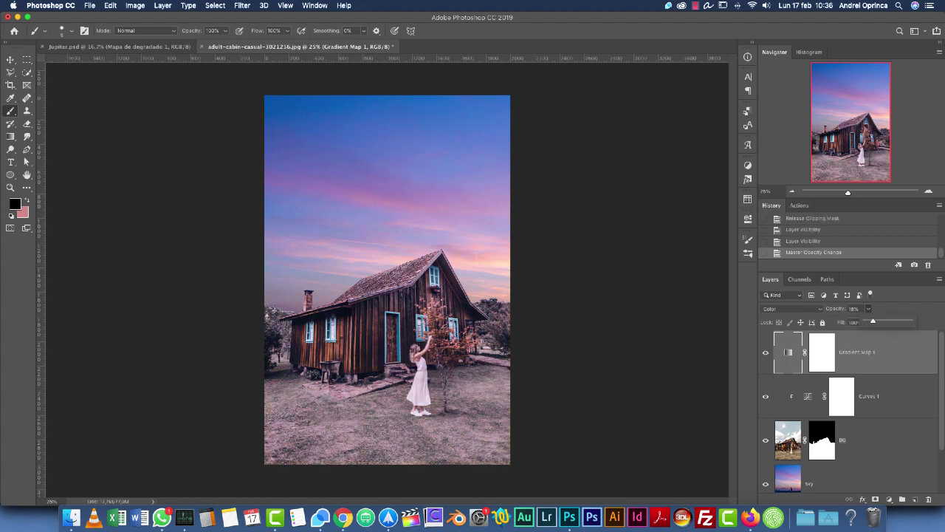
left_click(766, 352)
left_click(765, 352)
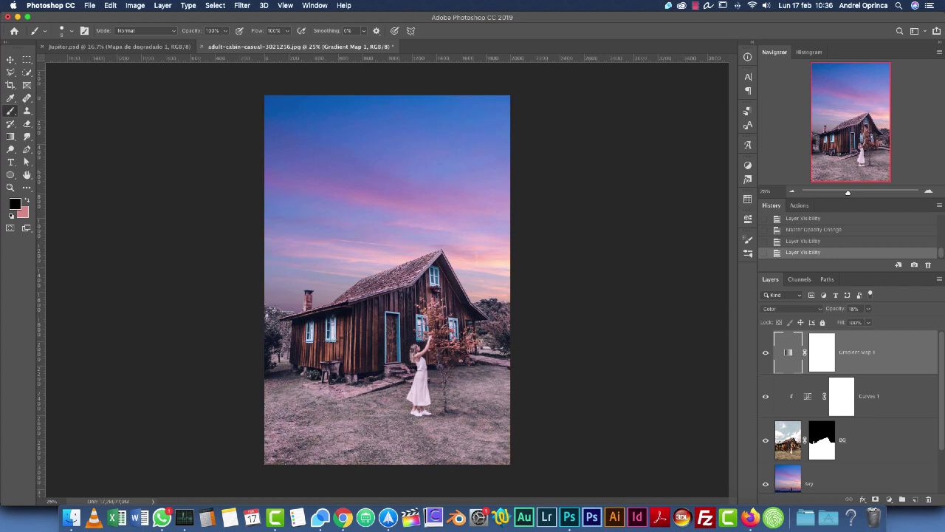
Step: Delete the Gradient Map 1 layer and compare the cabin with Curves 1 hidden and shown
left_click_drag(916, 365, 928, 499)
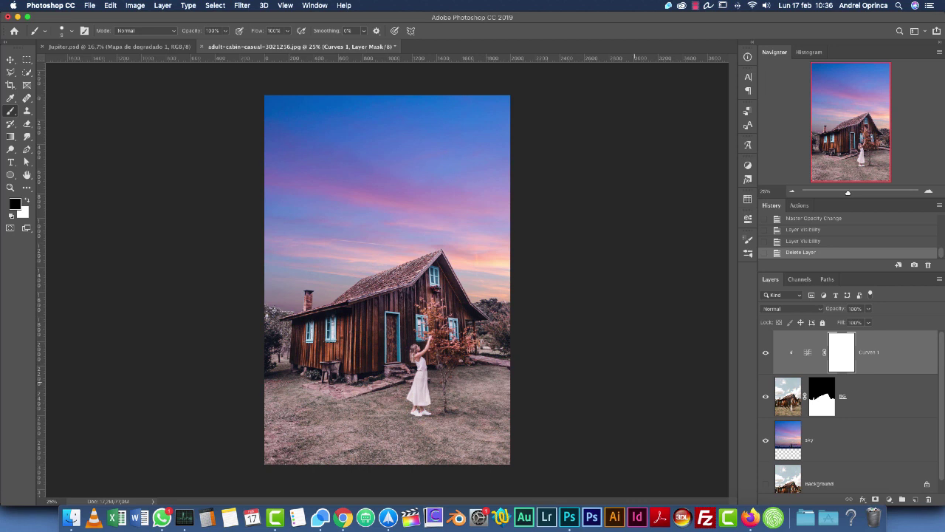
left_click(766, 353)
left_click(766, 353)
Step: Try a Color Balance adjustment layer above Curves 1 with the midtones shifted toward cyan, and delete it
left_click(890, 499)
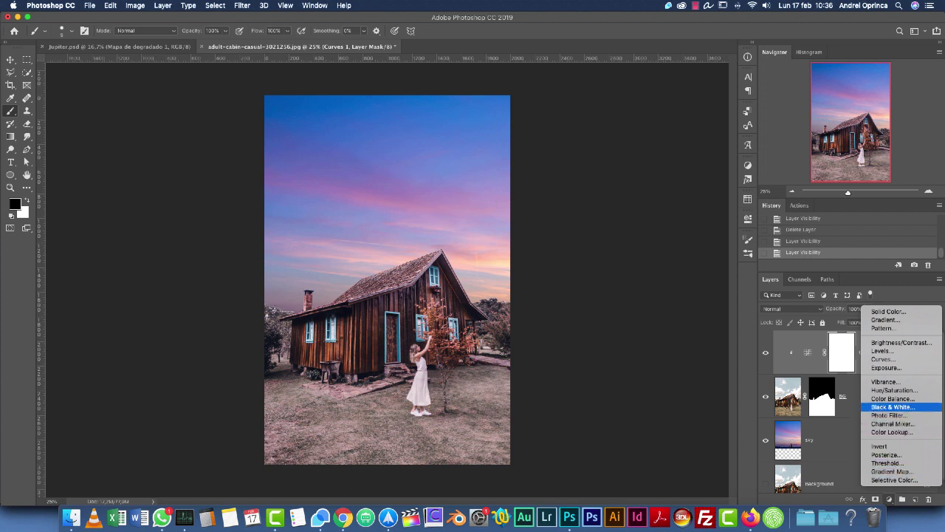
left_click(893, 399)
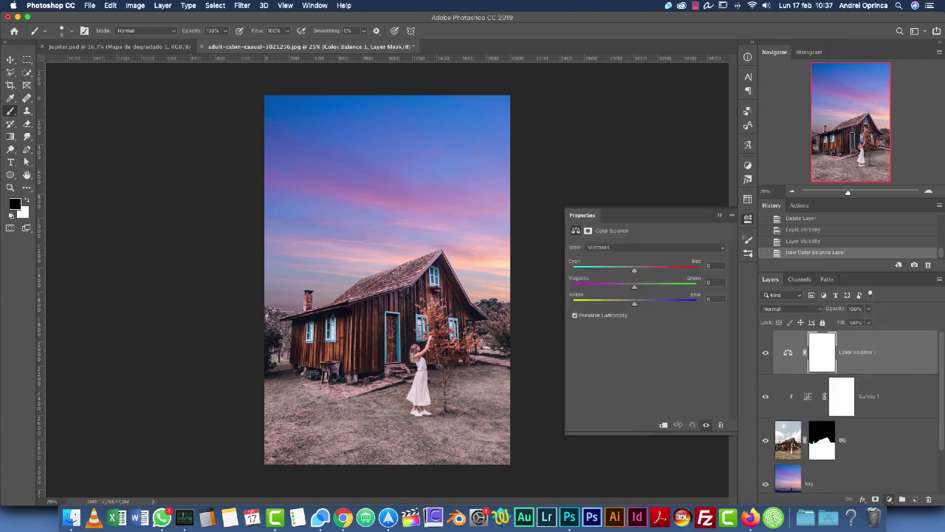
left_click_drag(634, 269, 620, 270)
left_click_drag(921, 365, 928, 499)
left_click(889, 499)
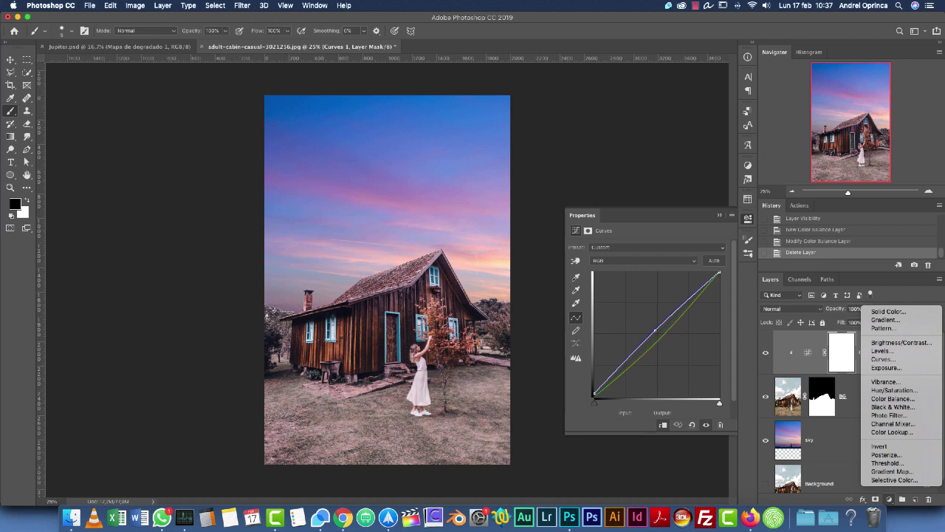
left_click(719, 215)
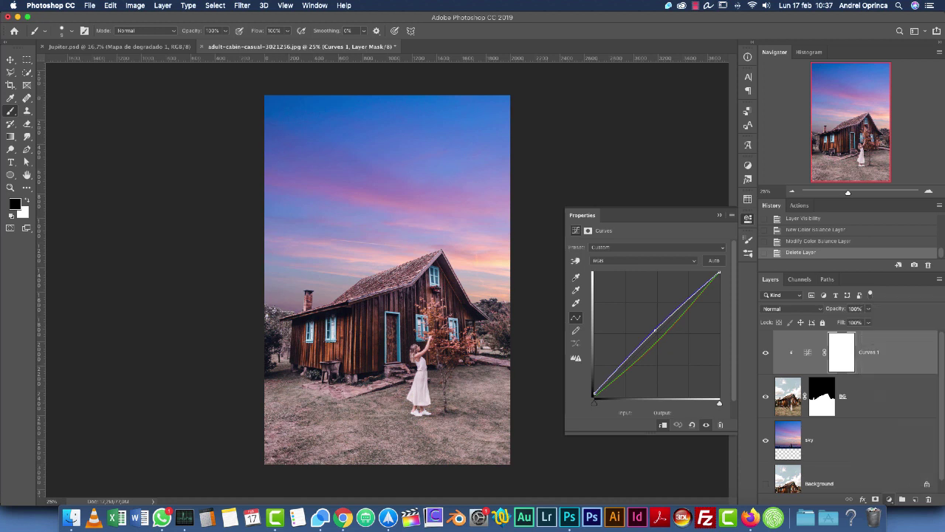
left_click(720, 215)
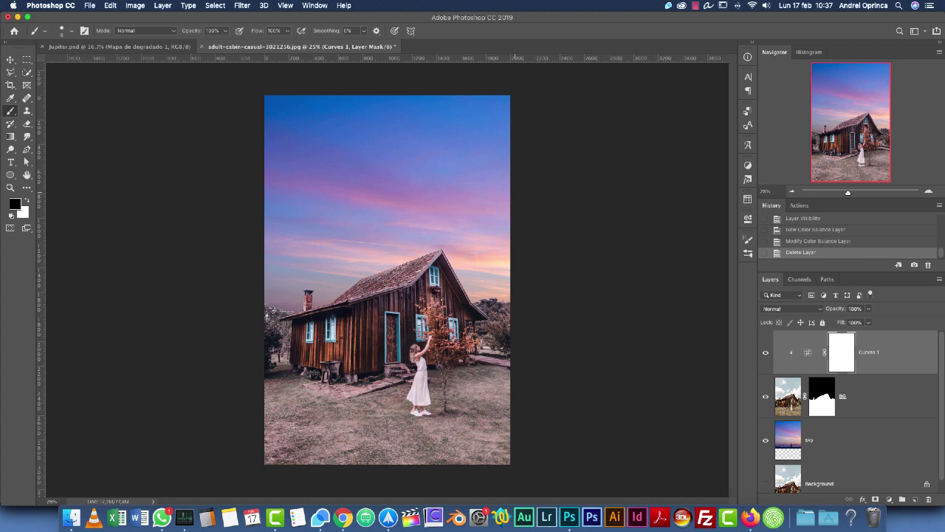
Step: Select the sky layer and start placing an embedded image from the Resources folder
left_click(810, 441)
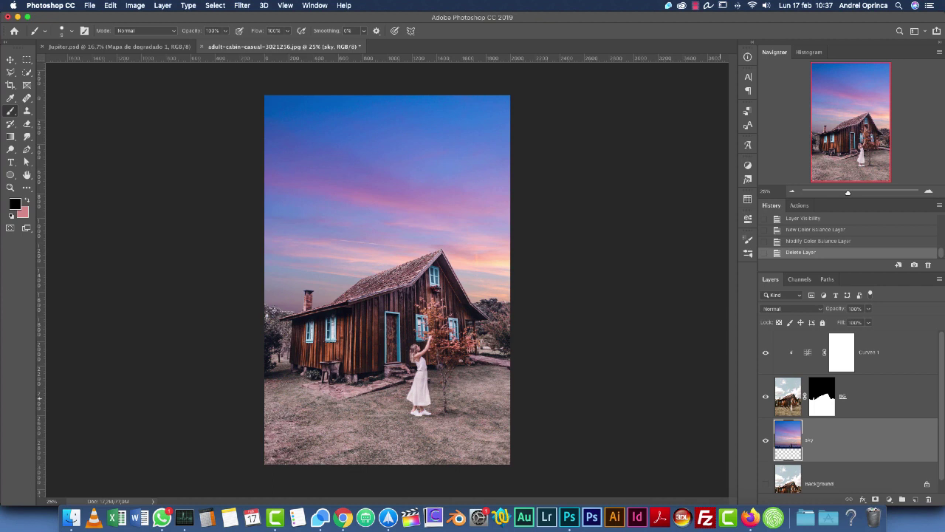
key("super+o")
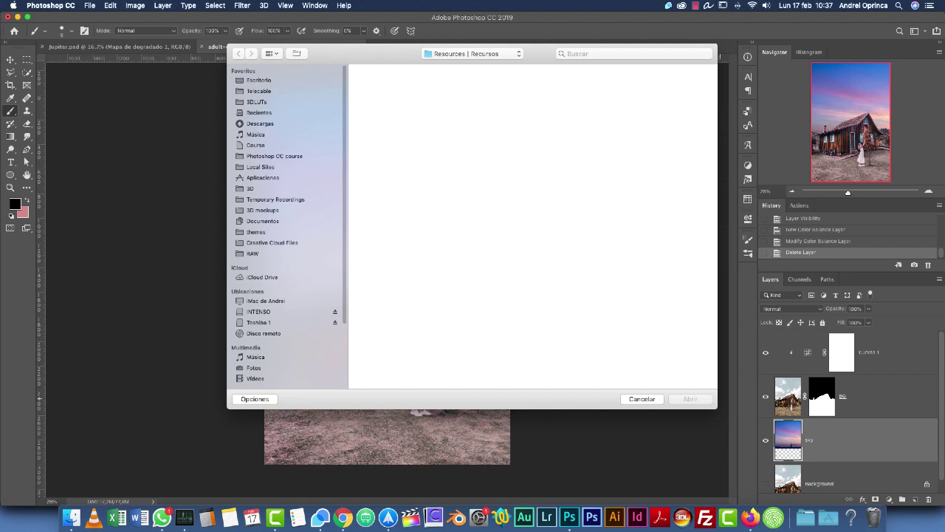
key("Escape")
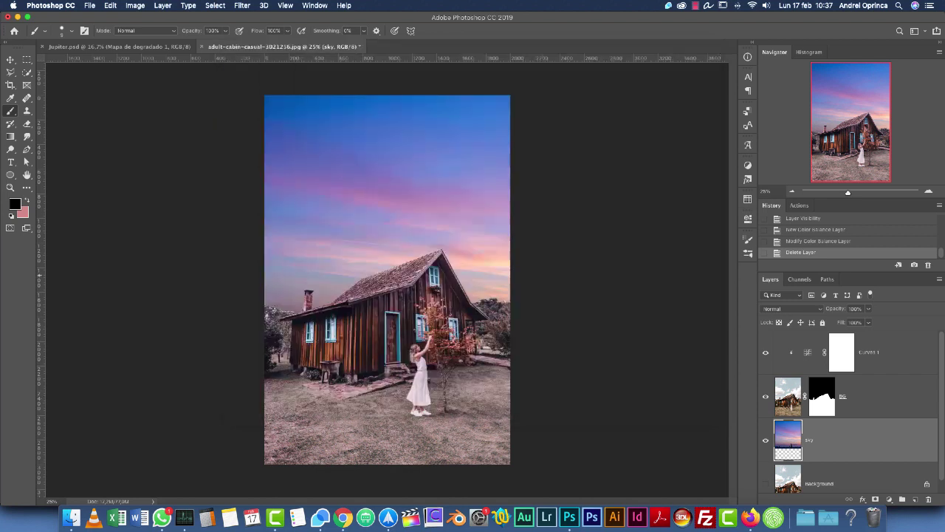
left_click(90, 5)
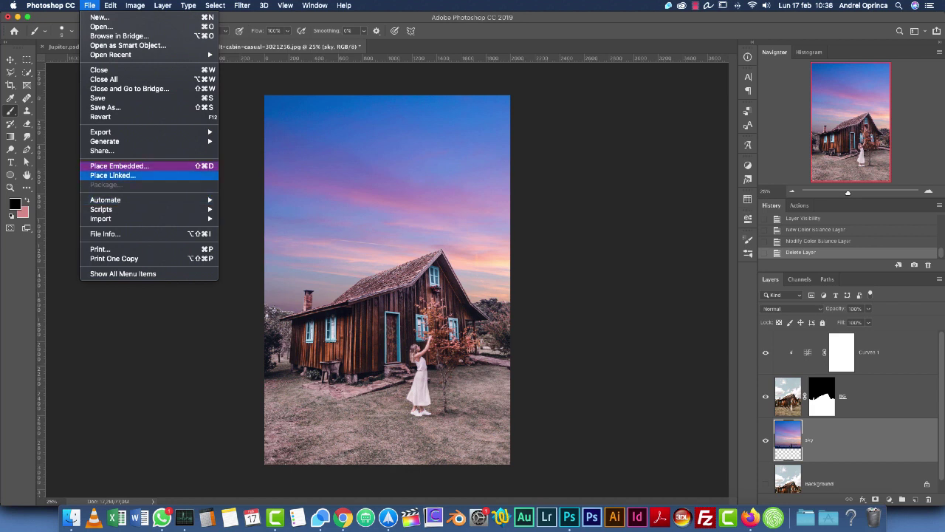
left_click(120, 165)
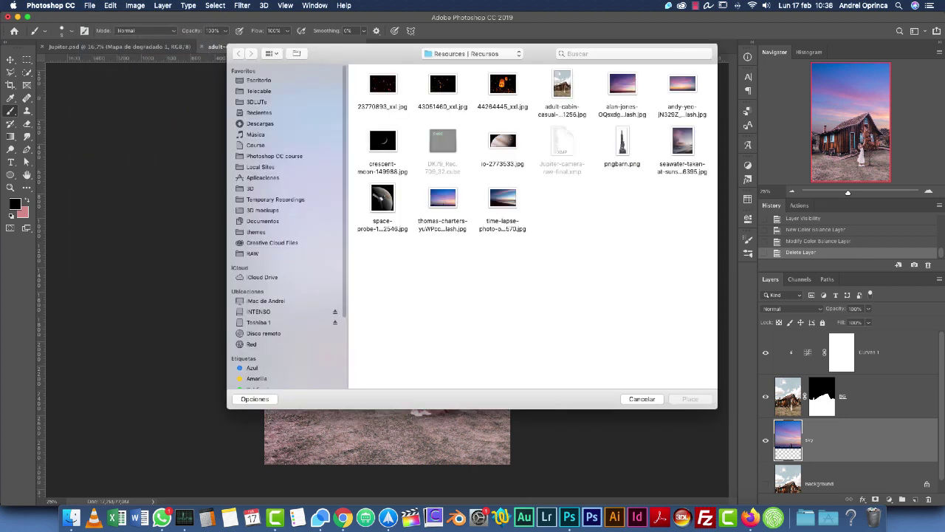
Step: Preview io-2773533.jpg and the space-probe image, and place space-probe-1522546.jpg as an embedded layer above the sky
left_click(503, 141)
key("space")
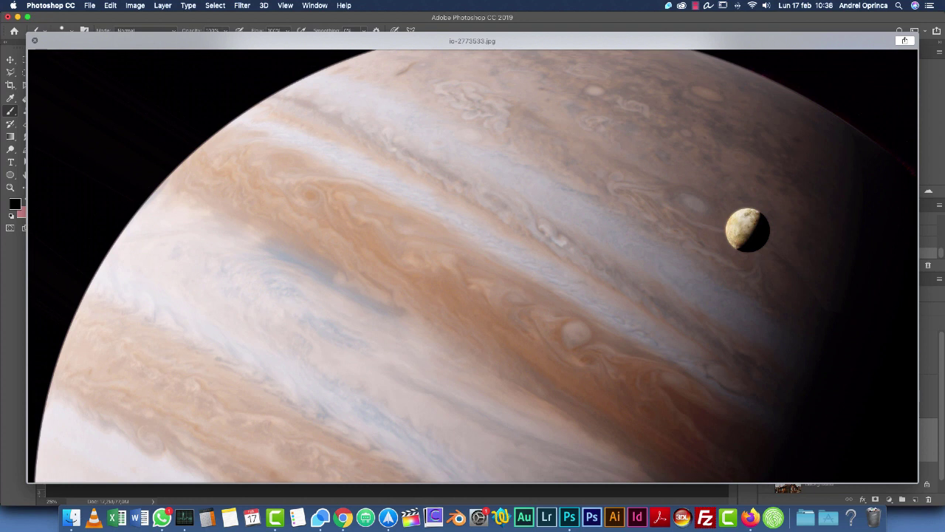
key("space")
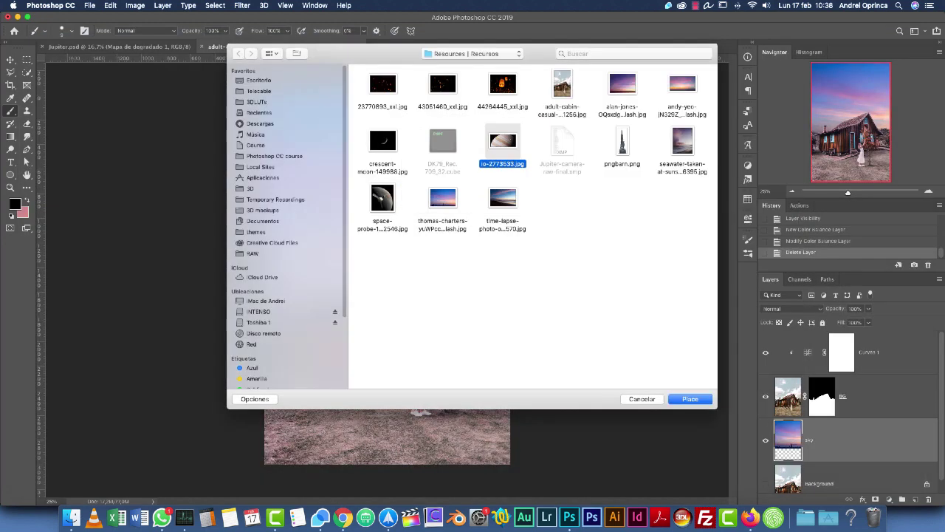
left_click(383, 197)
key("space")
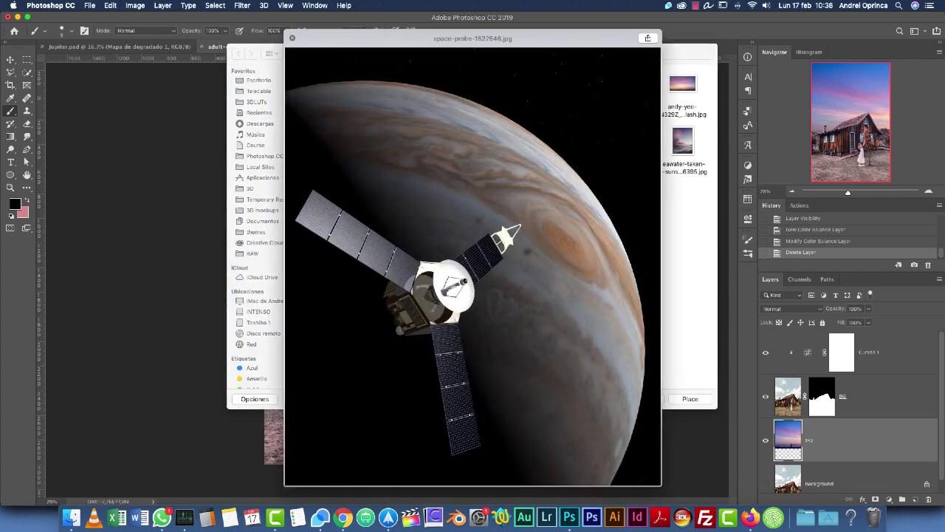
key("space")
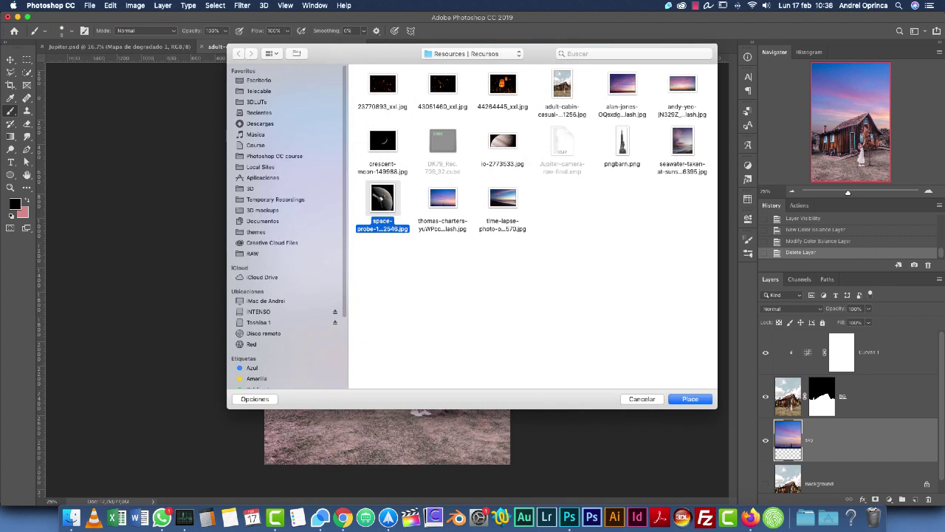
key("Return")
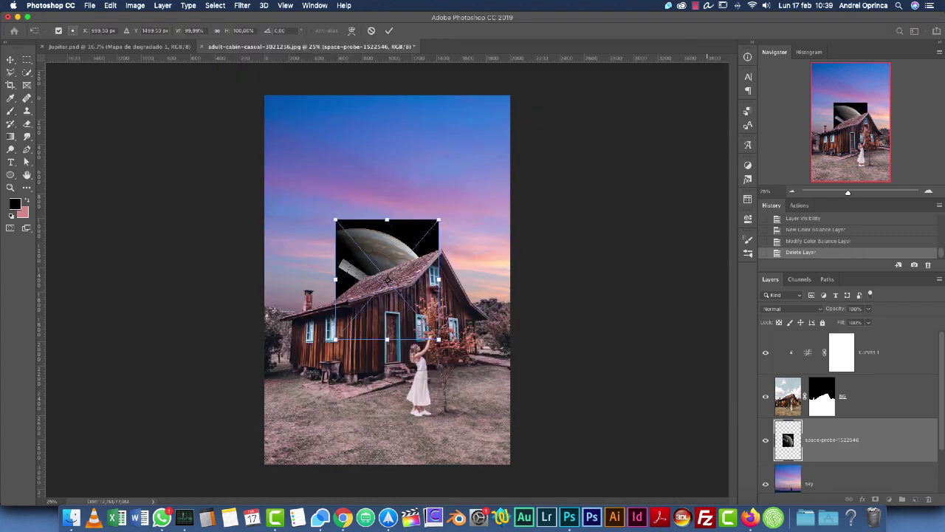
Step: Enlarge the placed planet image to about 178% and move it up into the sky behind the cabin
left_click_drag(438, 220, 517, 116)
mouse_move(446, 212)
left_mouse_down()
mouse_move(389, 193)
mouse_move(403, 207)
left_mouse_up()
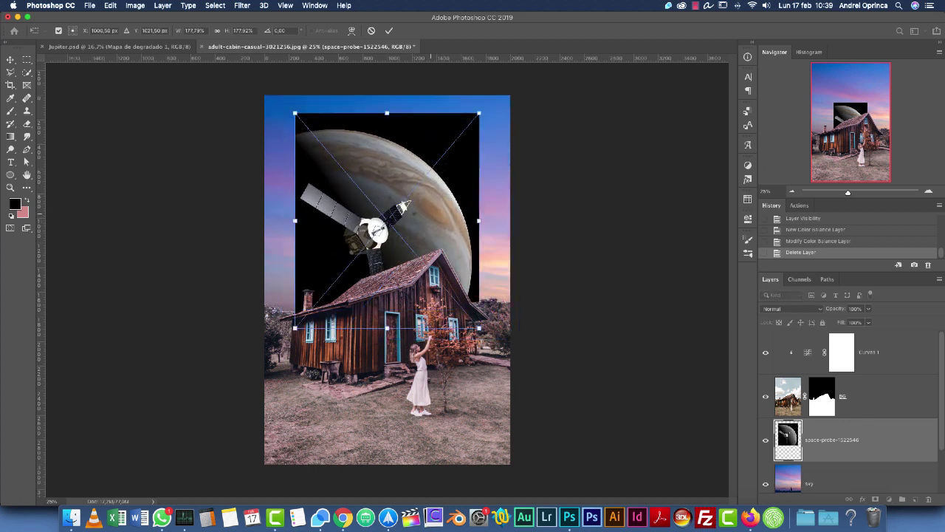
key("Return")
Step: Rename the placed space-probe layer as jupiter
key("b")
double_click(862, 441)
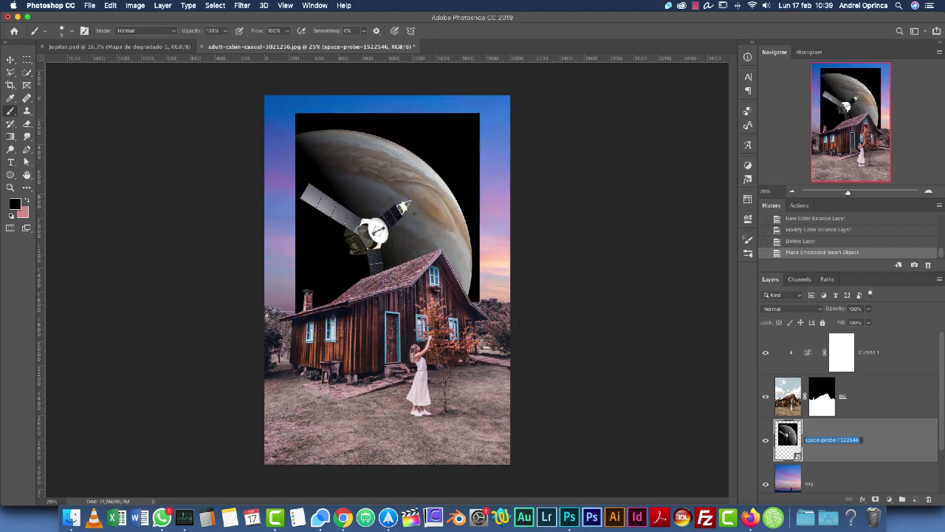
type("jupiter")
key("Return")
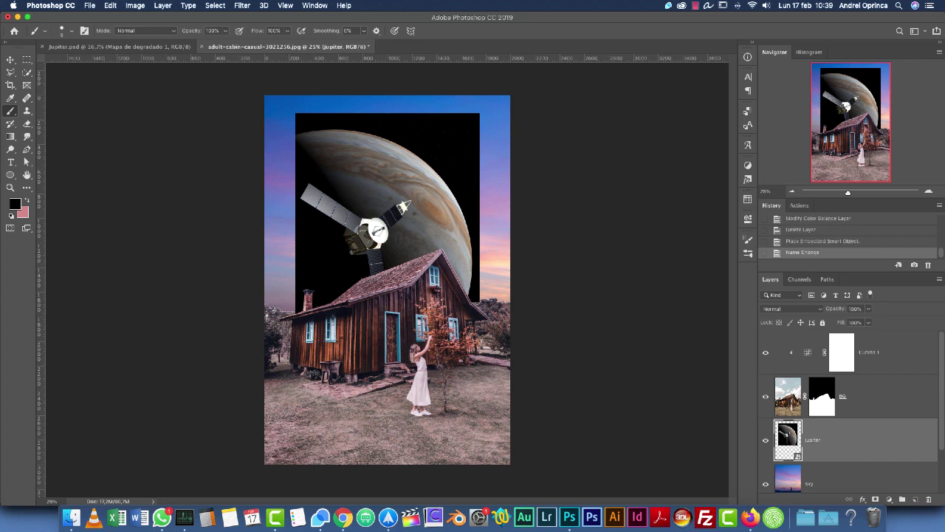
Step: Open the contents of the jupiter smart object and frame the space probe at 50% zoom
double_click(788, 434)
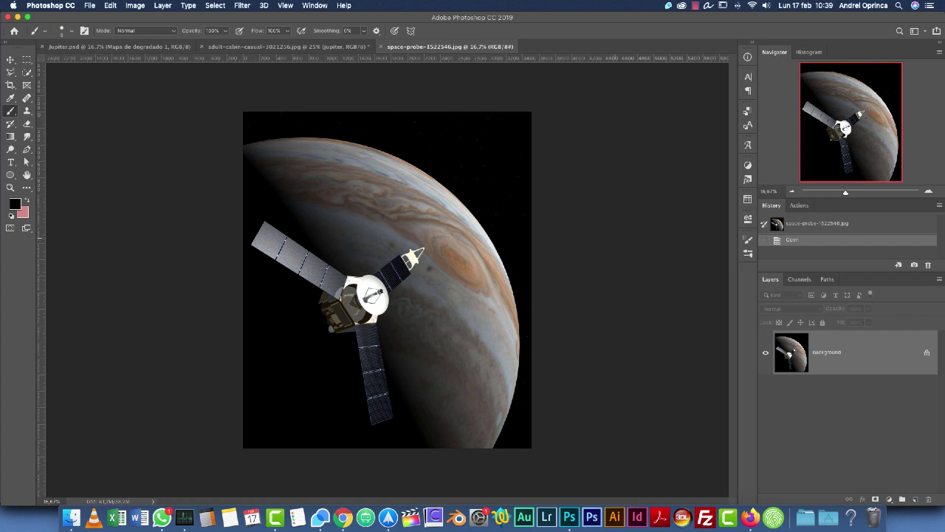
key("super+1")
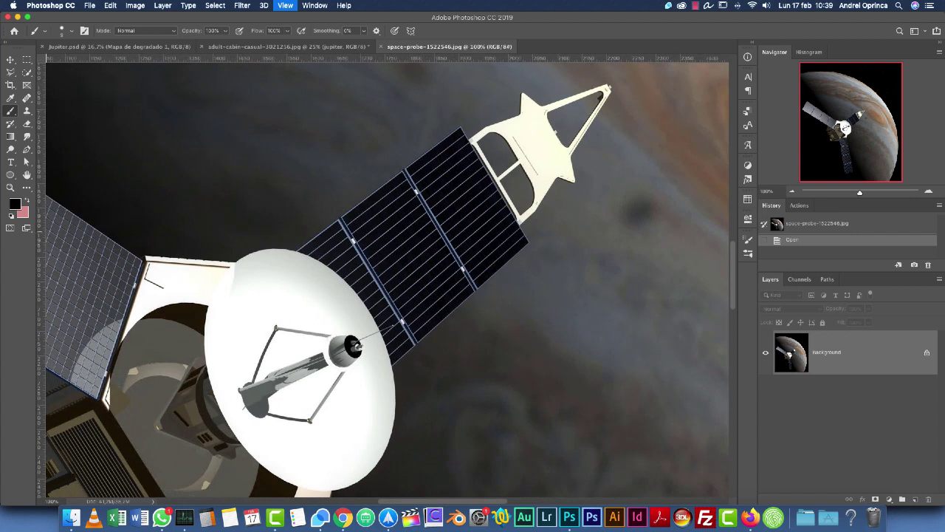
key("super+minus")
key("super+minus")
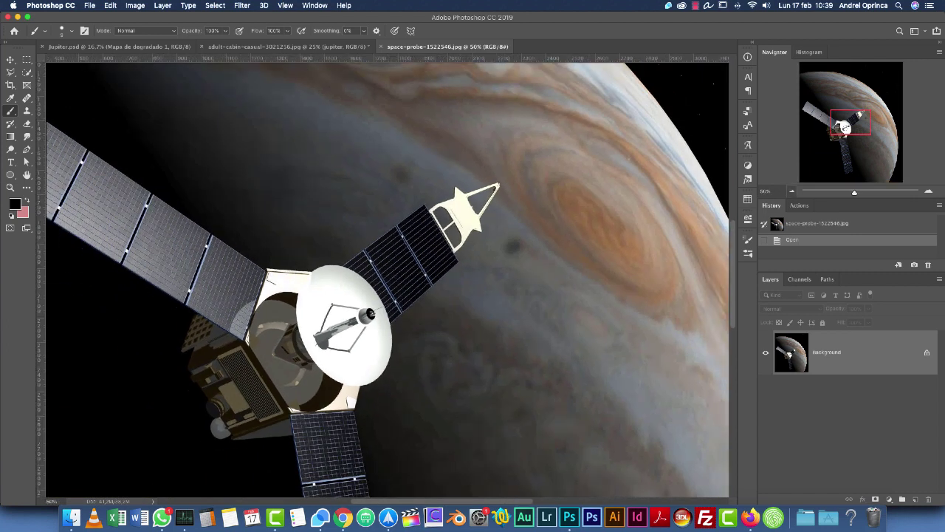
mouse_move(574, 255)
left_mouse_down()
mouse_move(599, 298)
mouse_move(575, 261)
left_mouse_up()
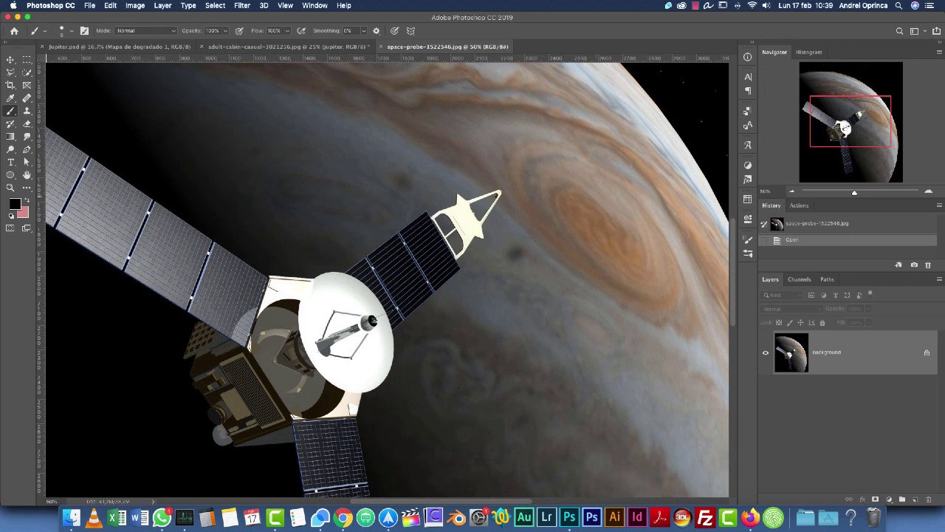
Step: Draw a freehand Lasso selection around the probe's short solar panel with the cream-coloured tip, including part of the white dish
left_click(27, 110)
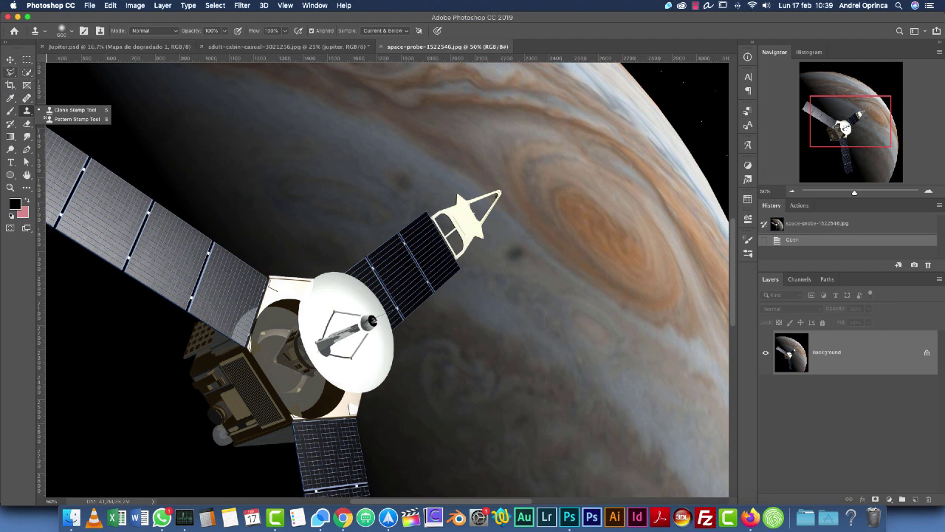
left_click(11, 71)
left_click(50, 71)
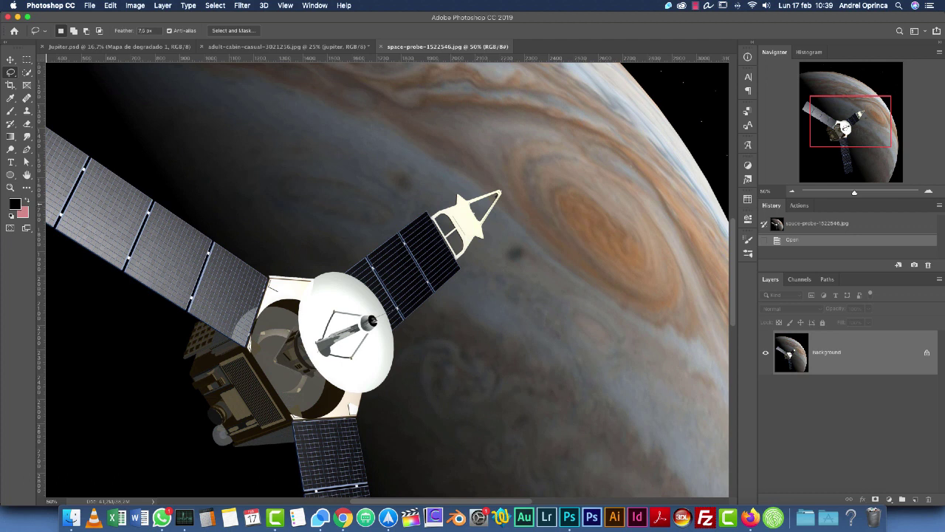
left_click_drag(435, 190, 413, 202)
mouse_move(390, 221)
left_mouse_down()
mouse_move(324, 274)
mouse_move(332, 321)
mouse_move(356, 333)
mouse_move(393, 340)
mouse_move(426, 326)
mouse_move(494, 244)
left_mouse_up()
left_click_drag(436, 191, 436, 191)
Step: Fill the selected solar panel using Content-Aware contents, Normal mode and 100% opacity, and deselect
left_click(110, 5)
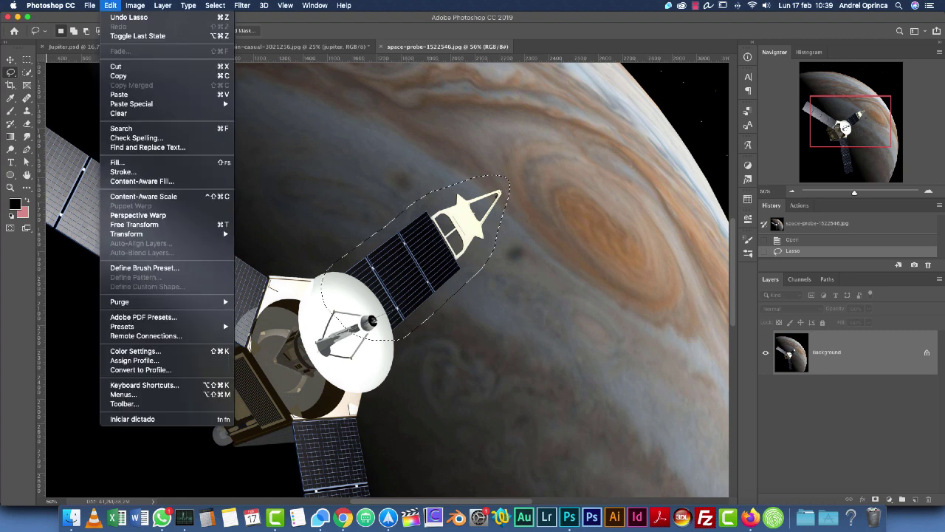
left_click(116, 162)
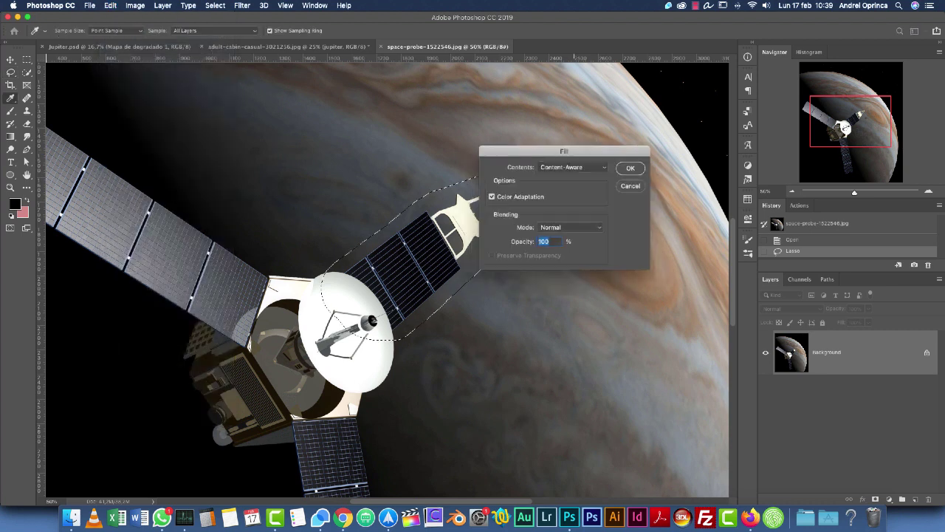
left_click_drag(557, 152, 666, 135)
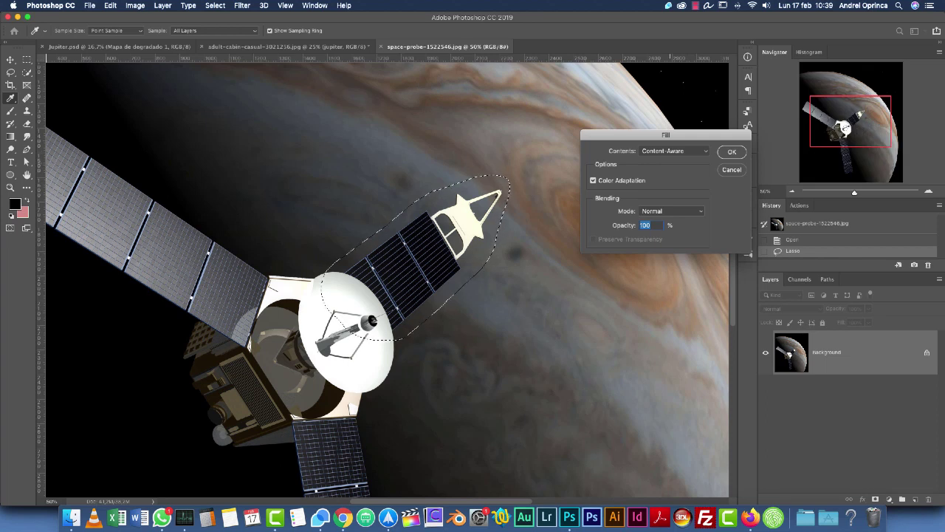
left_click(675, 151)
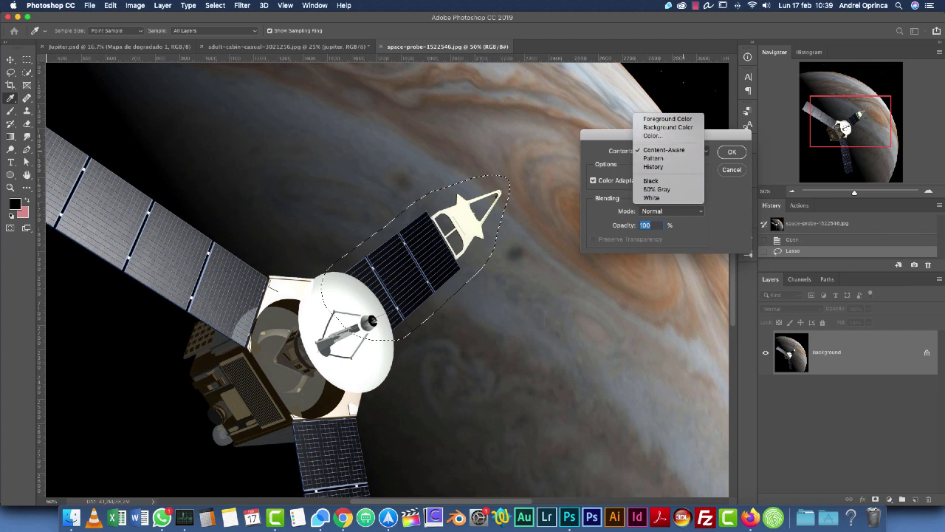
left_click(664, 150)
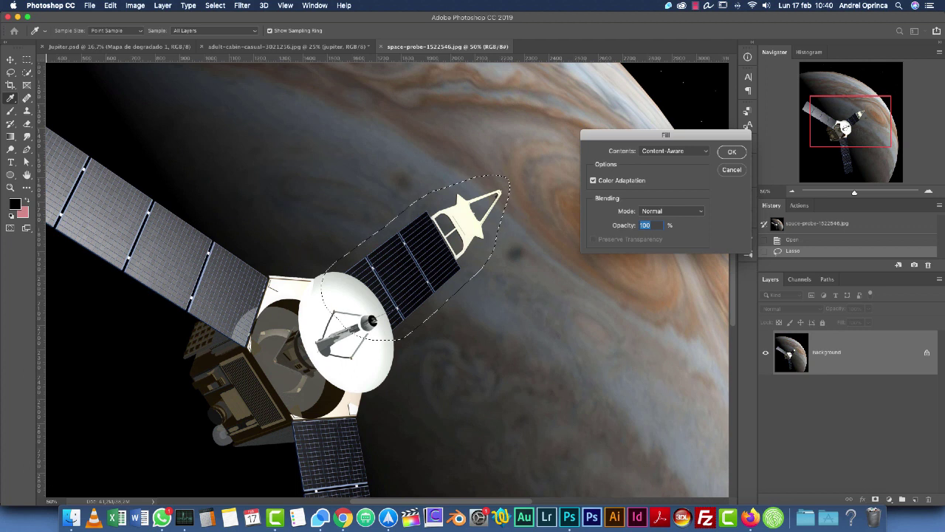
key("Escape")
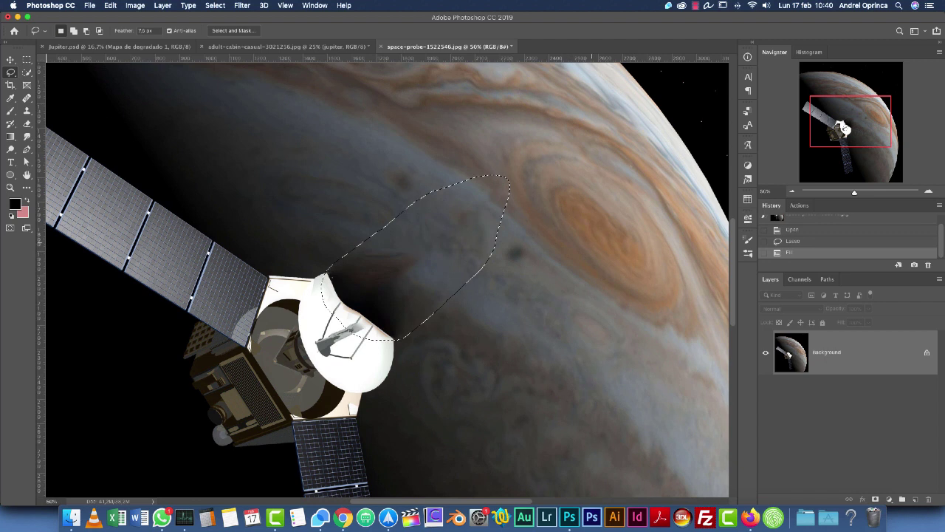
key("super+d")
Step: Choose the Spot Healing Brush tool for retouching the filled area beside the white dish
scroll(388, 280, "left", 5)
scroll(387, 281, "up", 1)
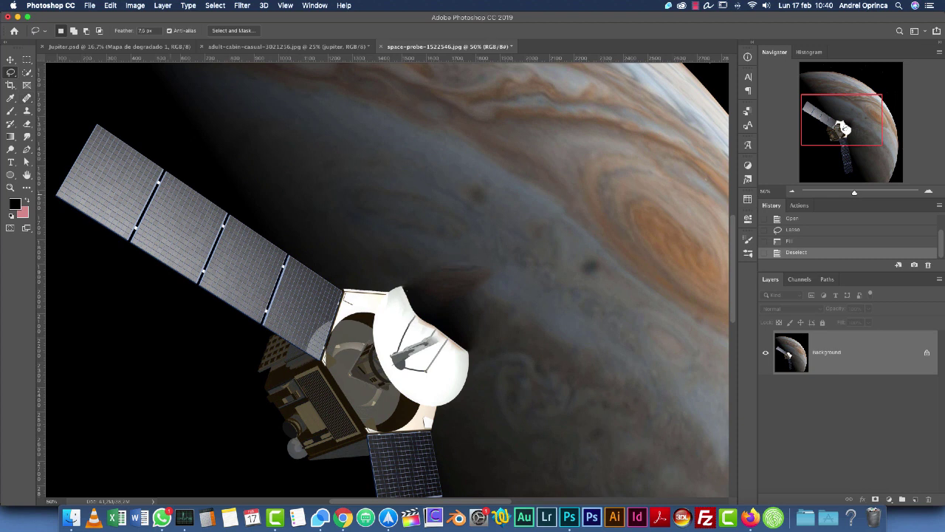
left_click(27, 97)
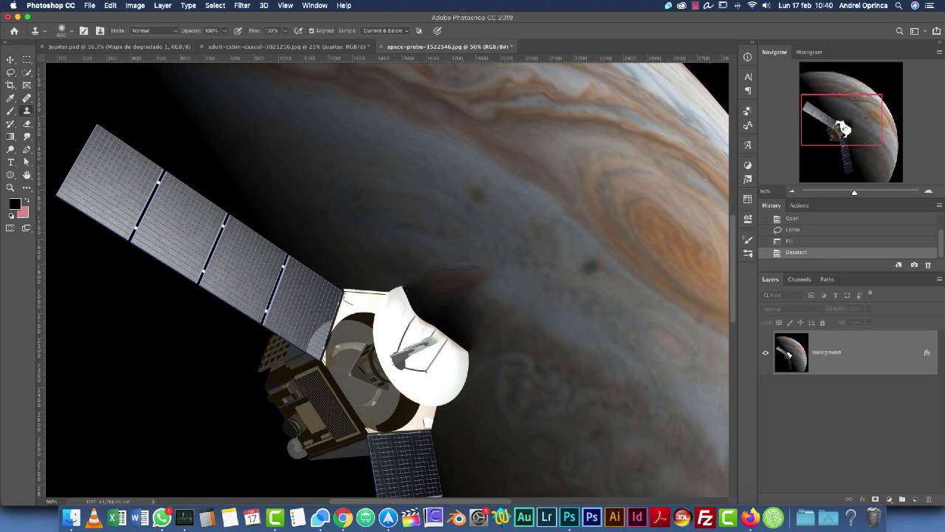
left_click(59, 121)
left_click(27, 97)
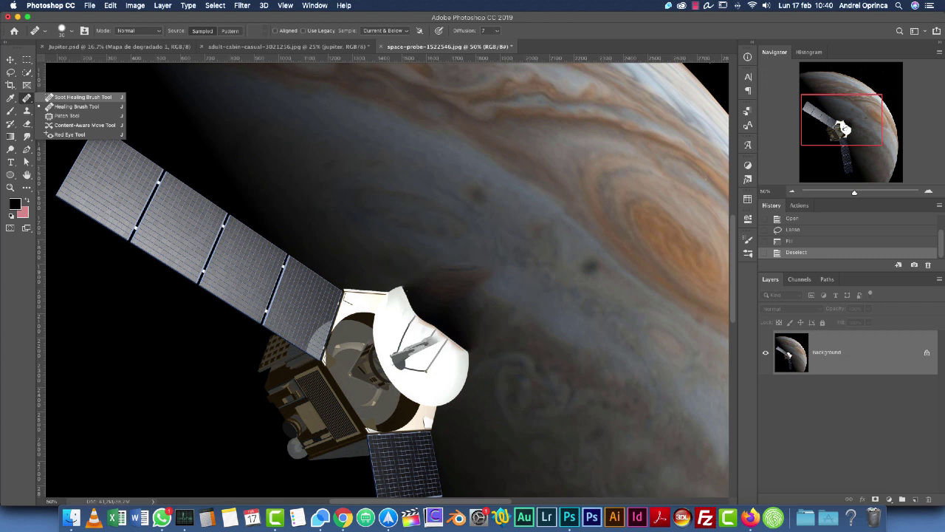
left_click(78, 97)
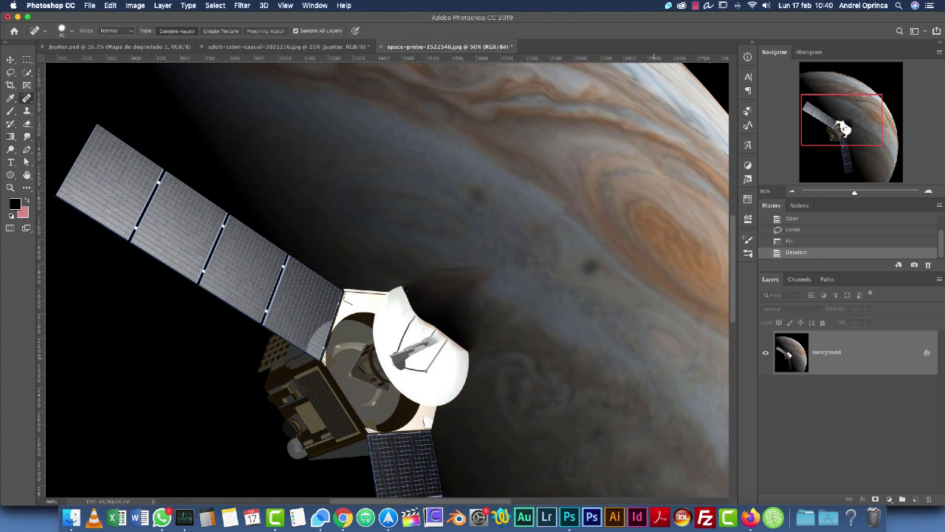
Step: Try wider Spot Healing Brush spacing values of 83% and 194%
right_click(605, 252)
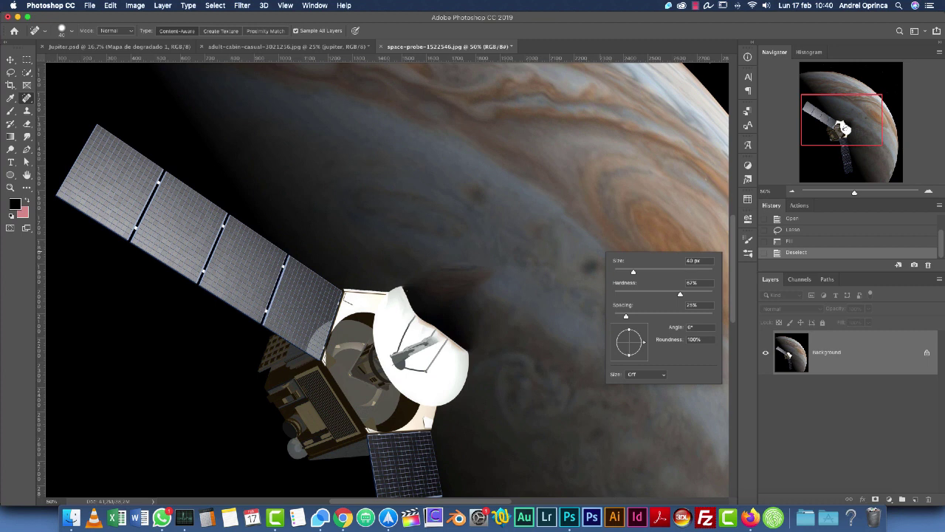
left_click_drag(626, 316, 655, 316)
key("Return")
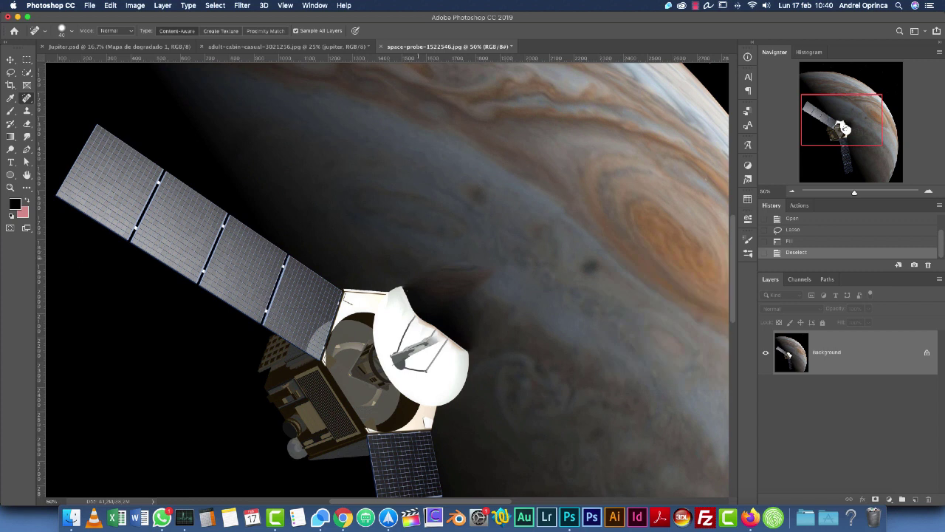
right_click(638, 314)
key("Return")
right_click(551, 271)
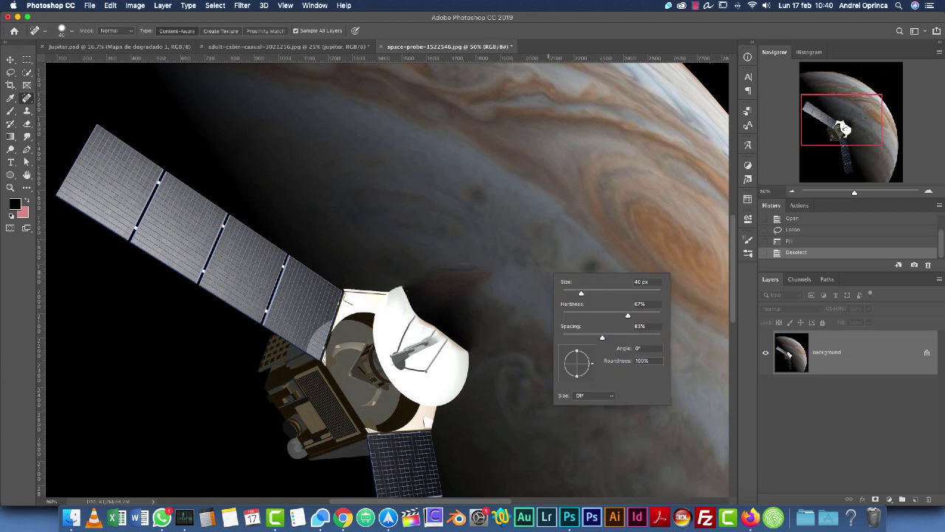
key("Return")
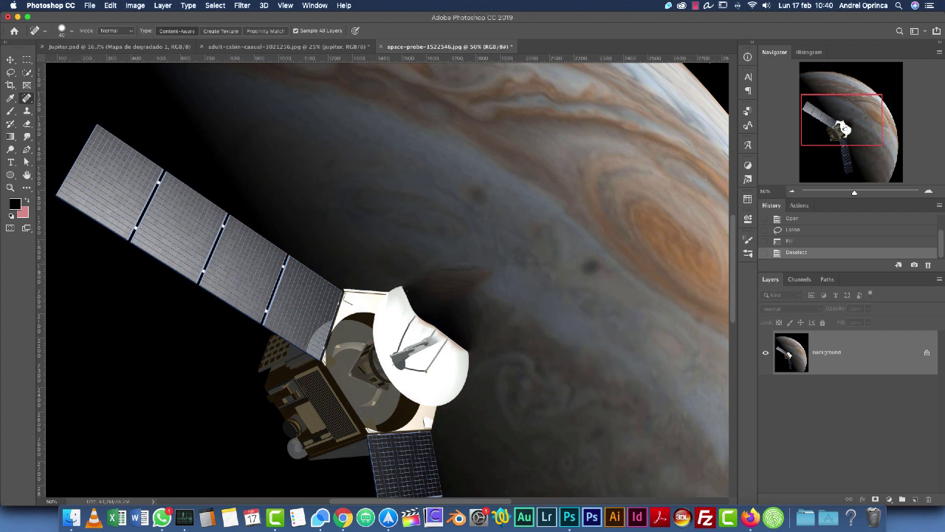
right_click(455, 225)
key("Return")
Step: Enlarge the Spot Healing Brush to about 300 px, reduce its spacing, and paint over the reddish smear beside the dish
right_click(454, 230)
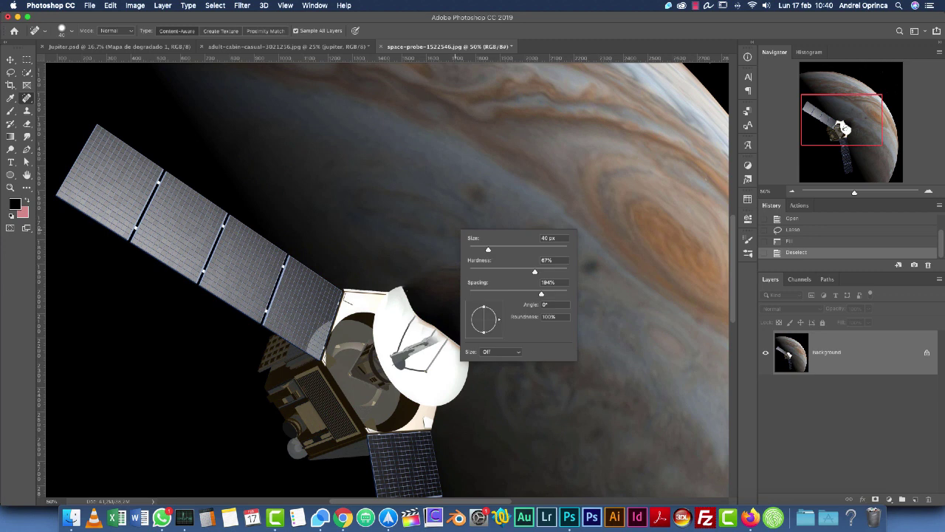
left_click_drag(488, 250, 529, 250)
left_click_drag(541, 294, 475, 294)
key("Return")
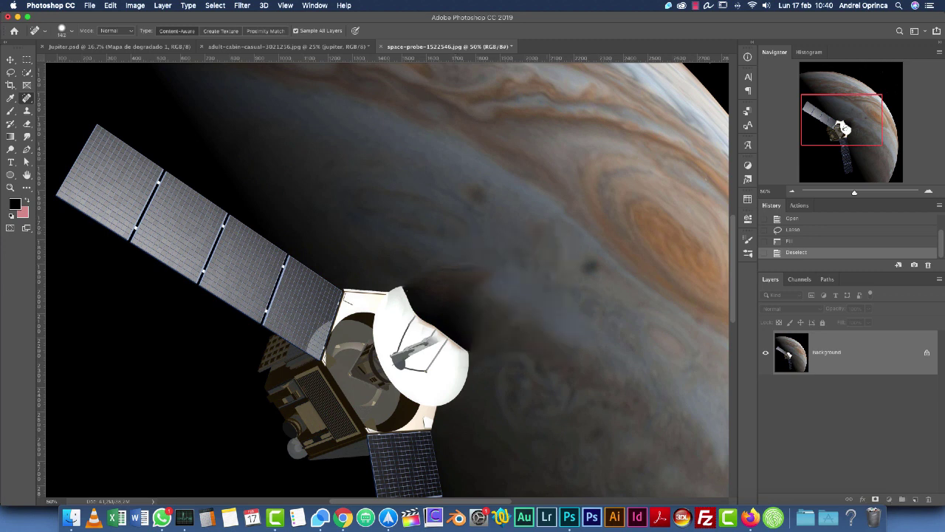
left_click(483, 292, "alt")
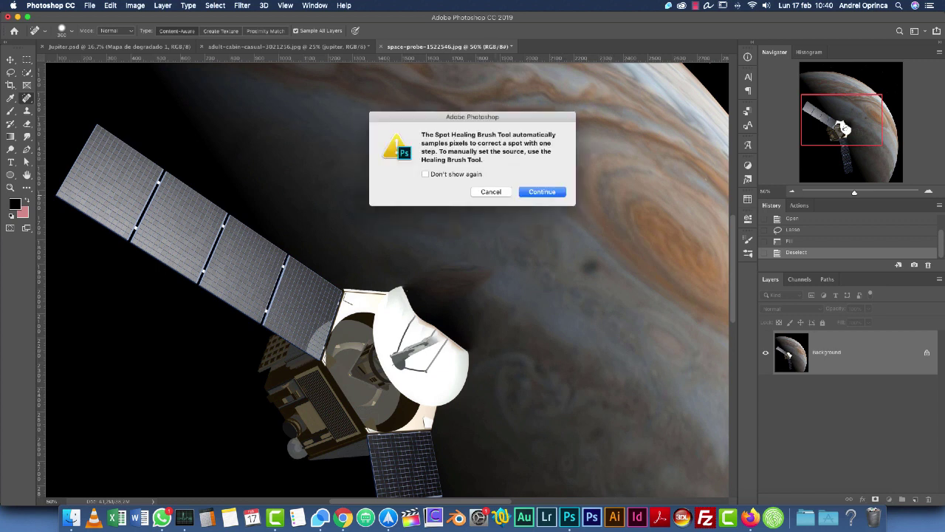
key("Return")
mouse_move(478, 289)
left_mouse_down()
mouse_move(455, 273)
mouse_move(467, 284)
left_mouse_up()
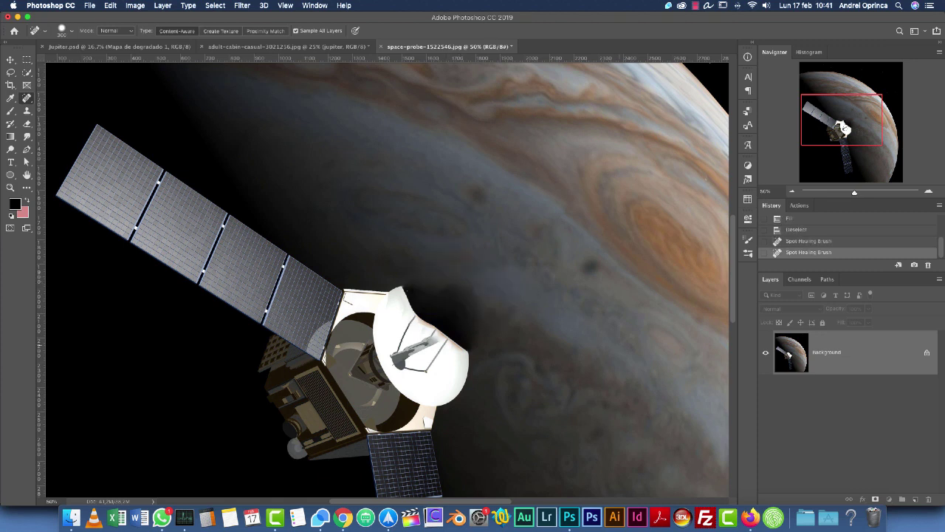
Step: Try the Healing Brush at about 175 px on the dark area beside the white dish and undo its strokes
right_click(26, 97)
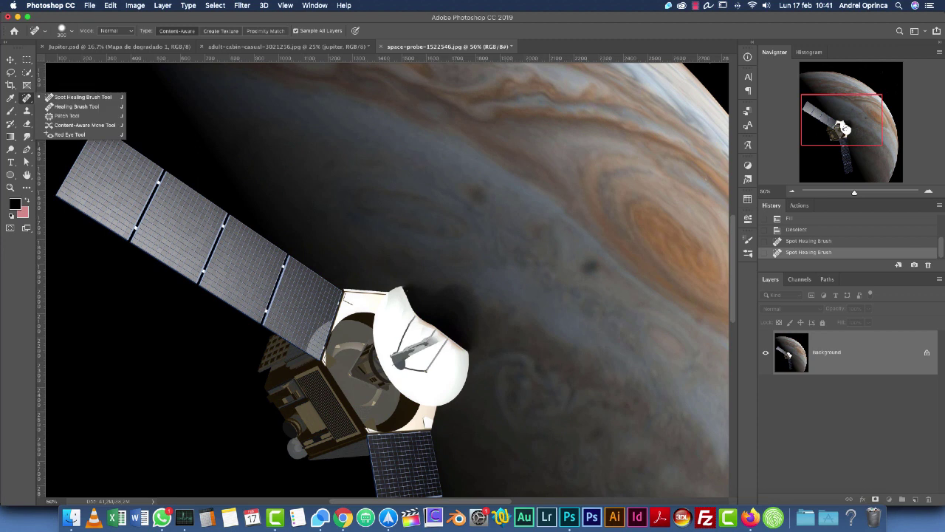
left_click(74, 106)
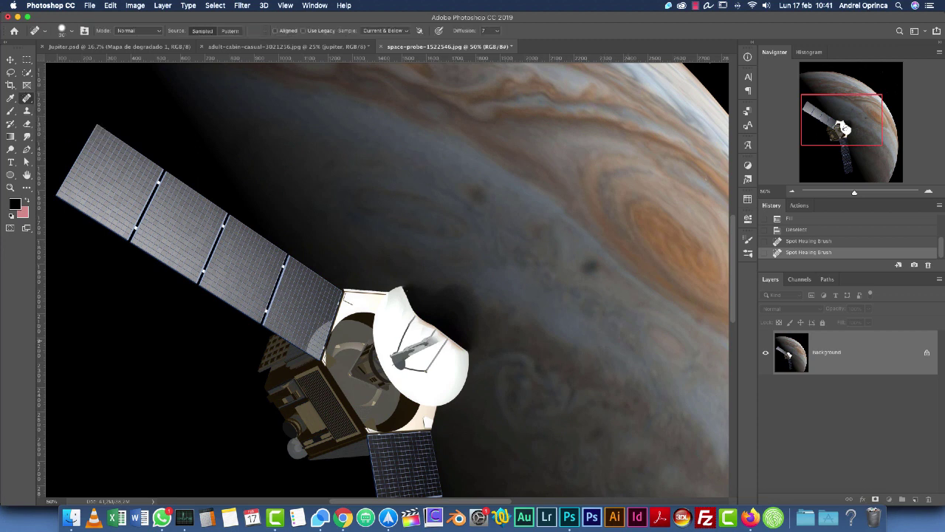
right_click(633, 336)
left_click_drag(656, 355, 710, 356)
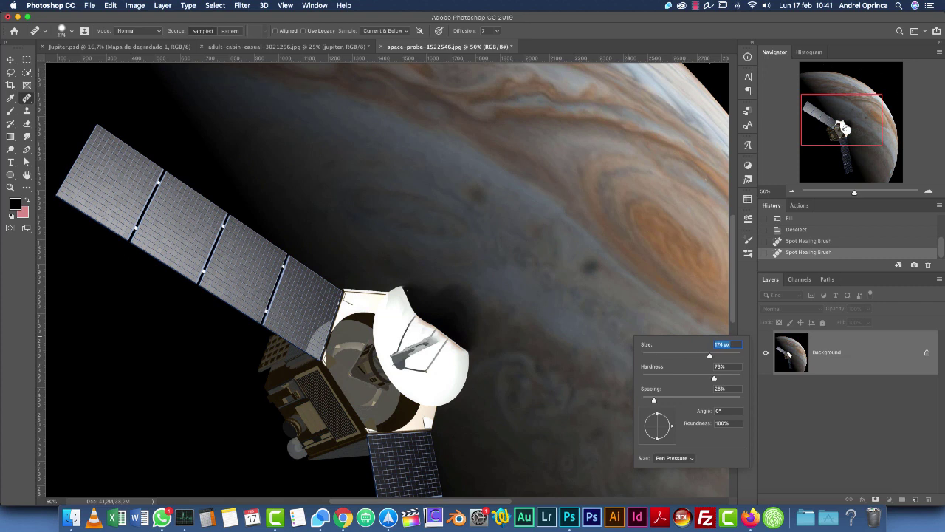
key("Return")
mouse_move(473, 300)
left_mouse_down()
mouse_move(452, 291)
mouse_move(444, 301)
mouse_move(478, 329)
mouse_move(458, 303)
mouse_move(432, 294)
left_mouse_up()
key("super+z")
key("super+z")
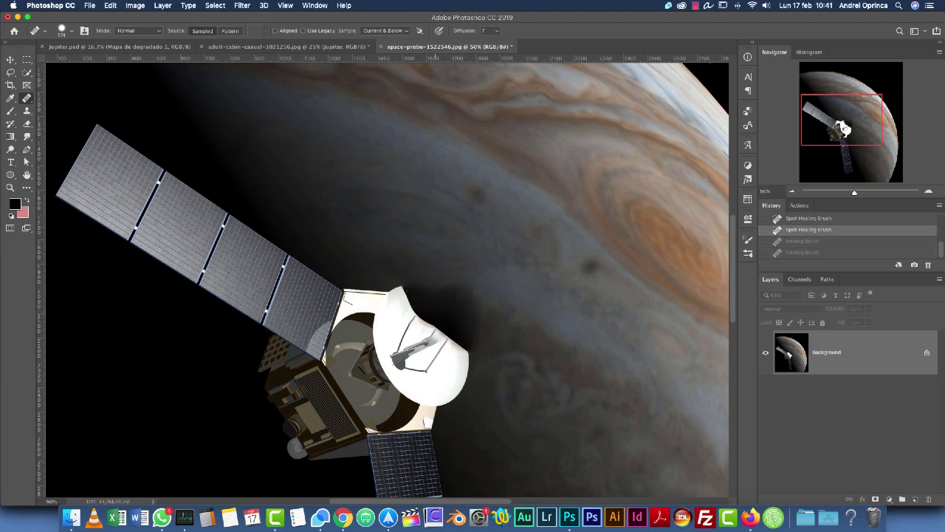
Step: Clone Jupiter's cloud texture over the probe's white dish and the dark area beside it with the Clone Stamp
key("s")
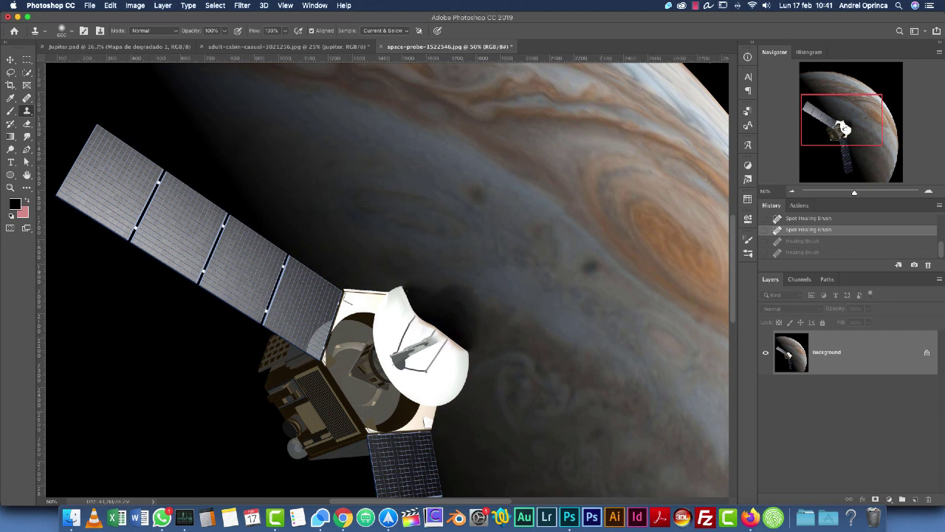
mouse_move(443, 321)
left_mouse_down()
mouse_move(418, 316)
mouse_move(425, 369)
mouse_move(403, 354)
left_mouse_up()
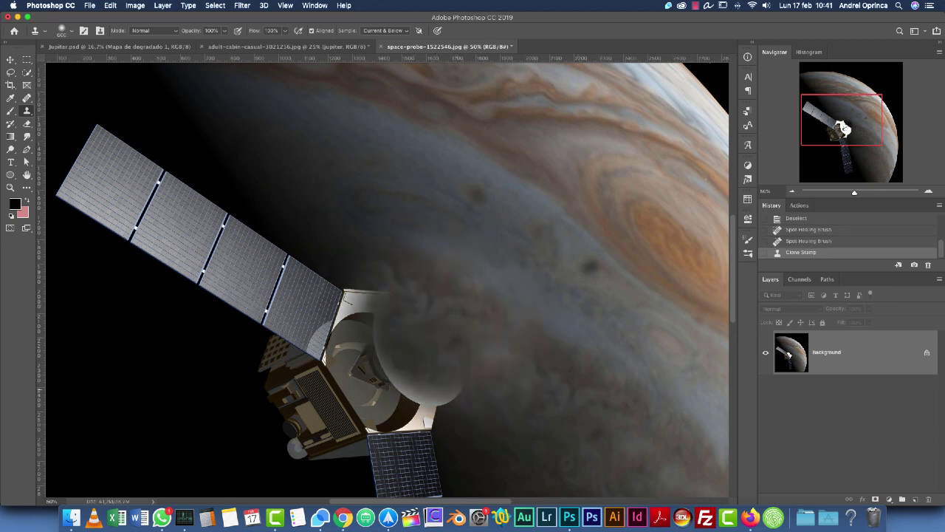
left_click_drag(499, 237, 482, 274)
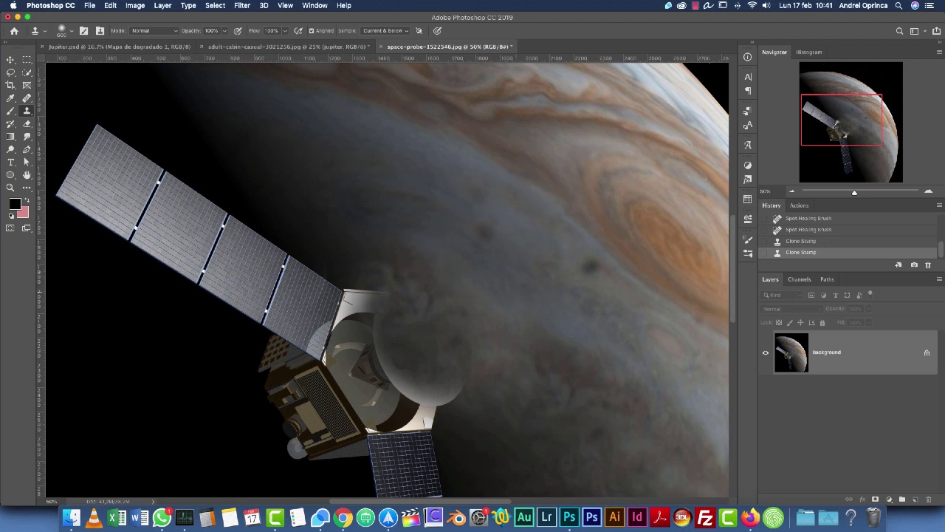
key("super+minus")
key("super+z")
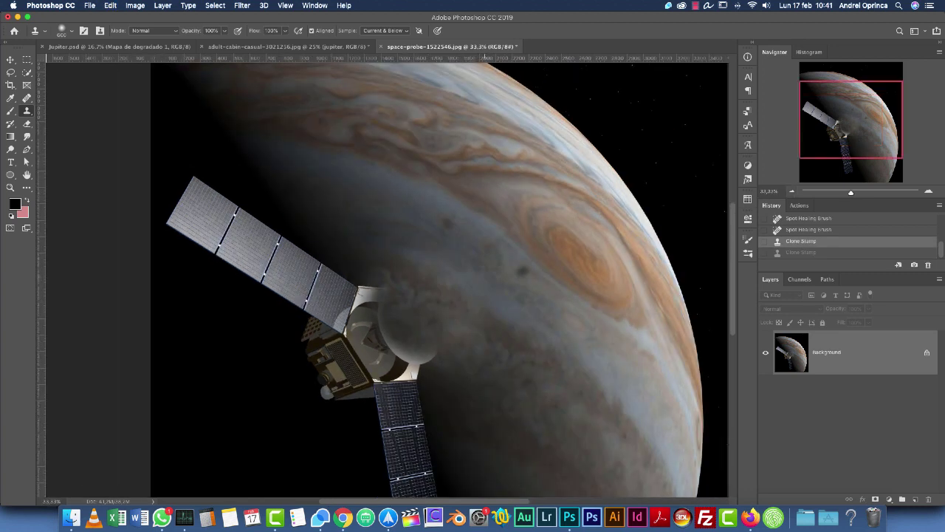
left_click_drag(449, 290, 400, 266)
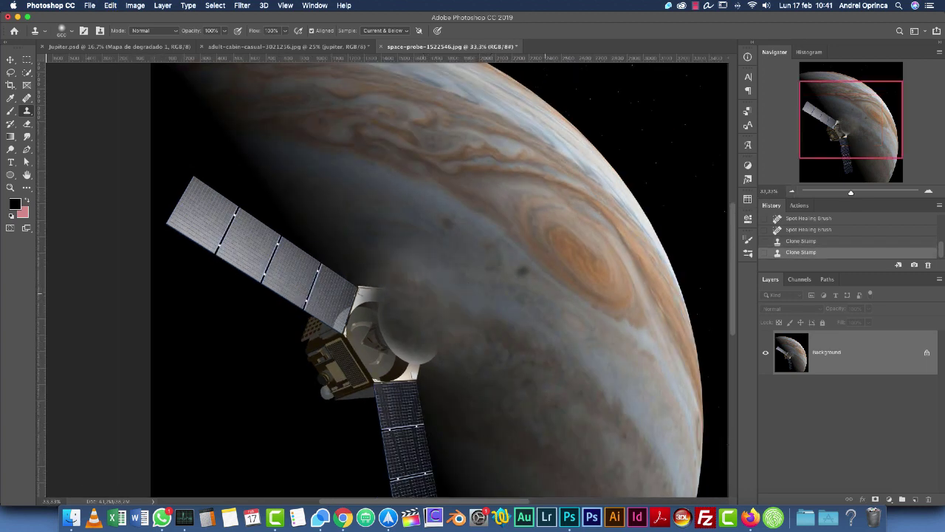
key("super+minus")
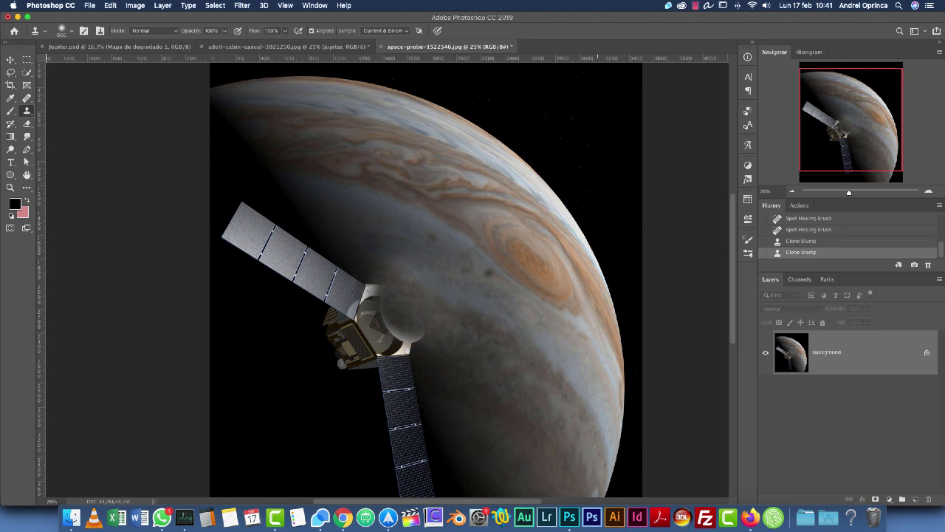
Step: Reduce the Clone Stamp size and clone surrounding clouds over the small dark spots on Jupiter's surface
right_click(596, 237)
left_click(676, 265)
left_click(504, 285, "alt")
left_click_drag(488, 272, 492, 277)
left_click(419, 233)
Step: Unlock the background layer and mask out the black sky around Jupiter using a Quick Selection
left_click(927, 353)
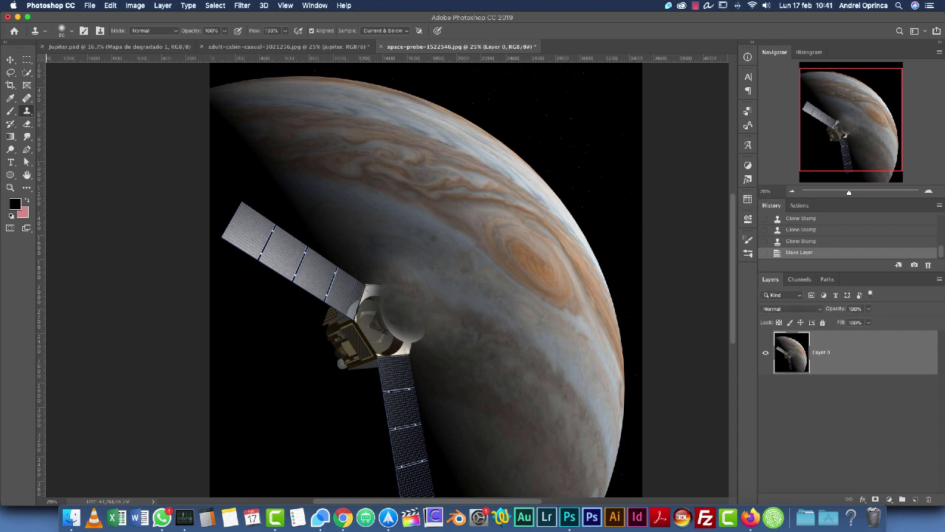
scroll(570, 285, "up", 5)
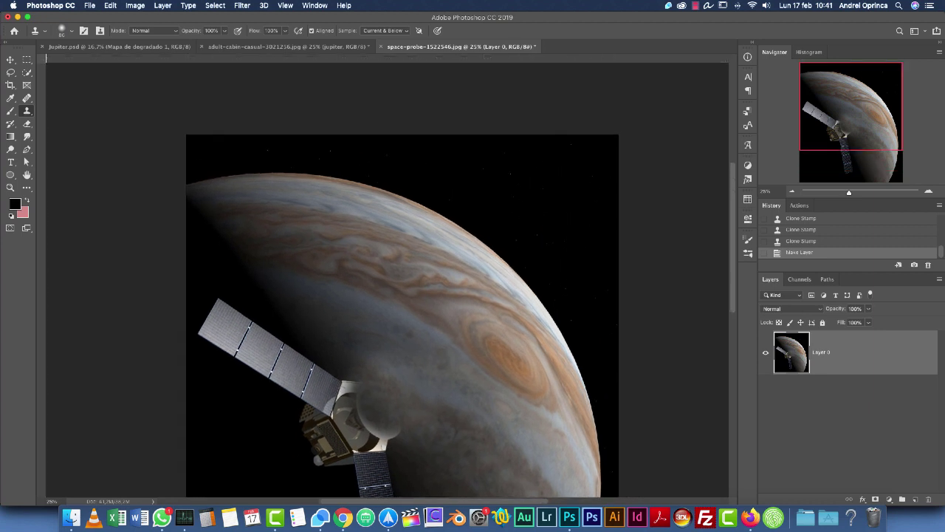
left_click(27, 72)
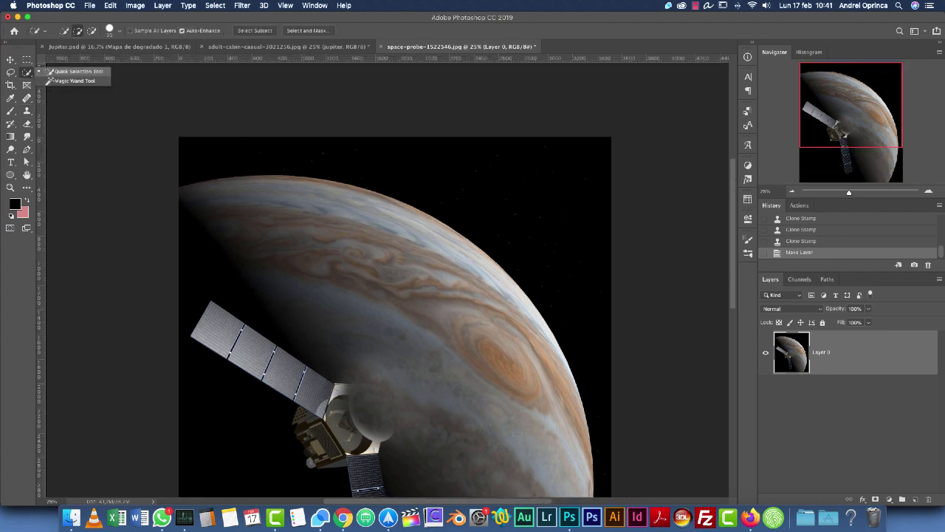
left_click_drag(206, 151, 491, 174)
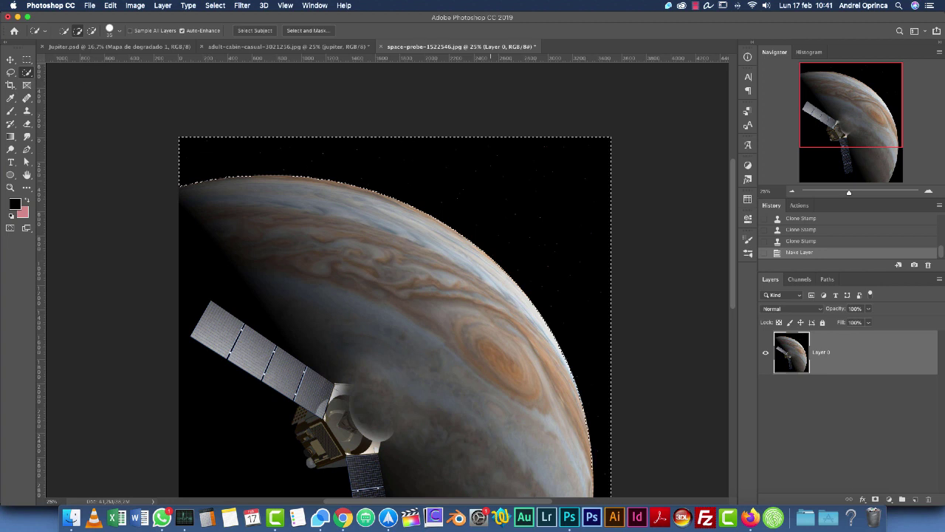
scroll(491, 174, "down", 6)
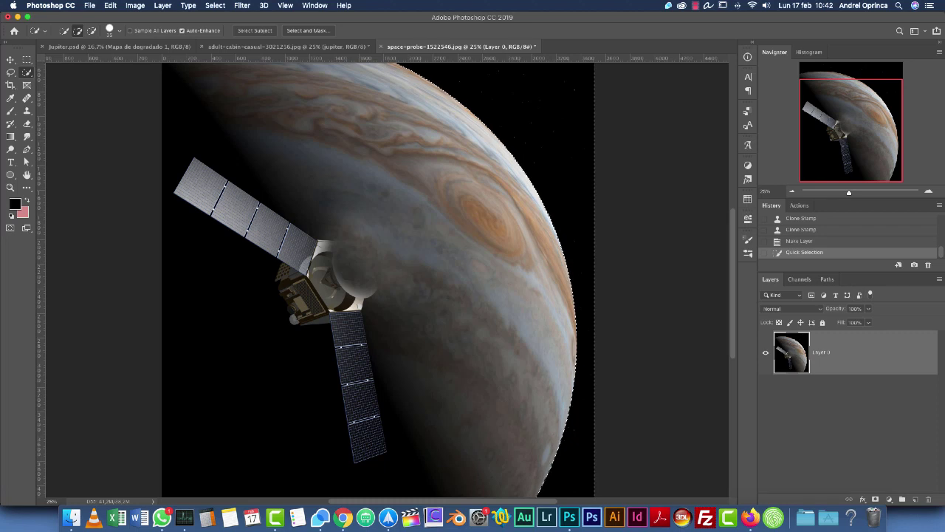
left_click(875, 500, "alt")
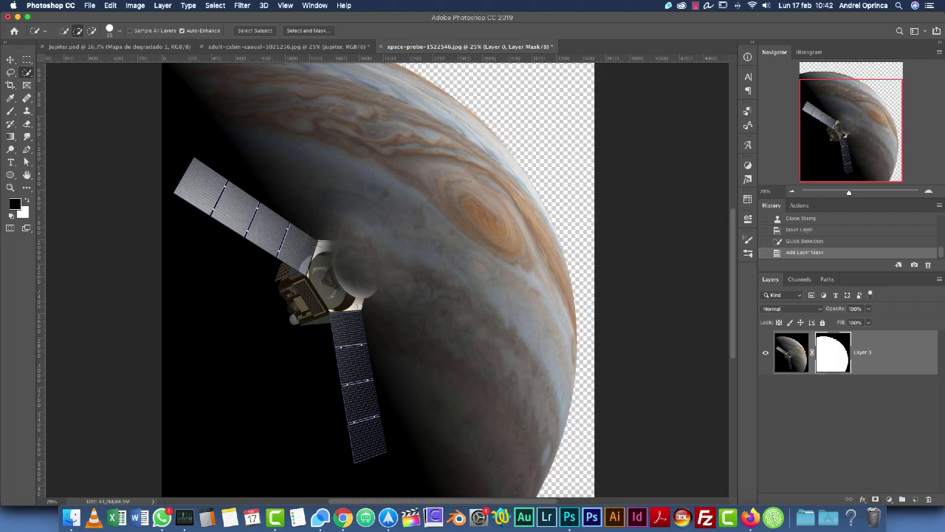
key("super+i")
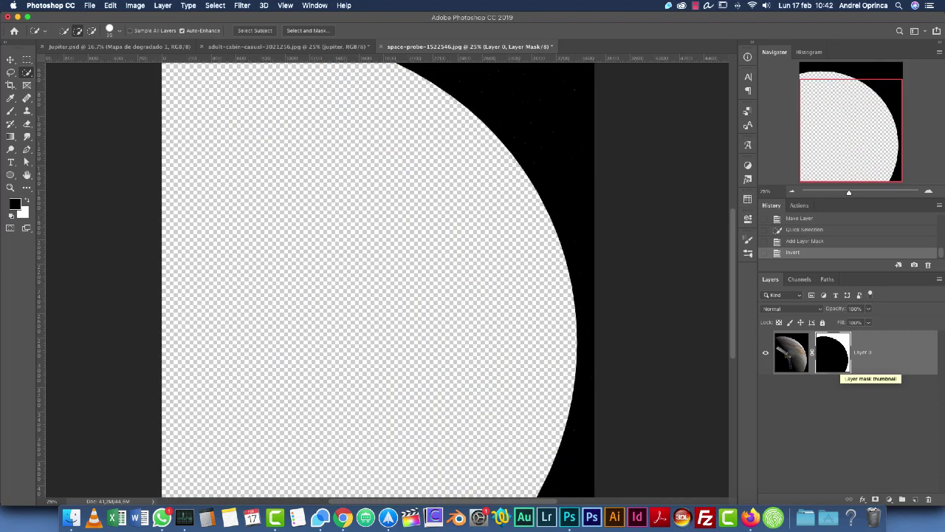
key("super+i")
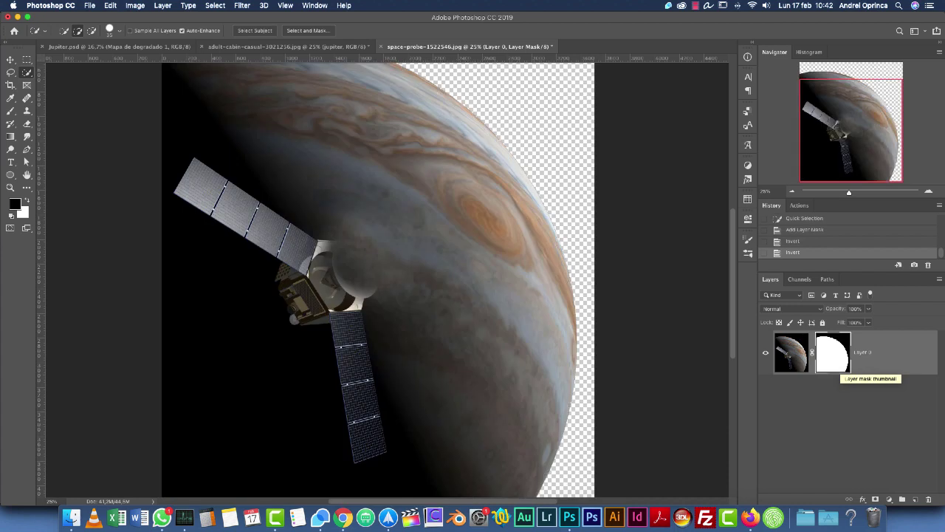
Step: Try to apply the layer mask on the Jupiter layer
left_click(792, 191)
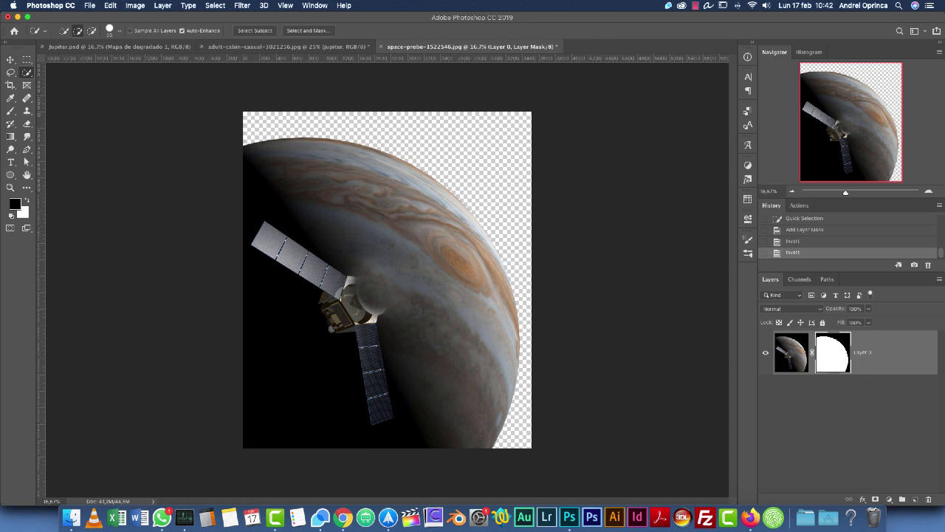
right_click(835, 346)
left_click(821, 425)
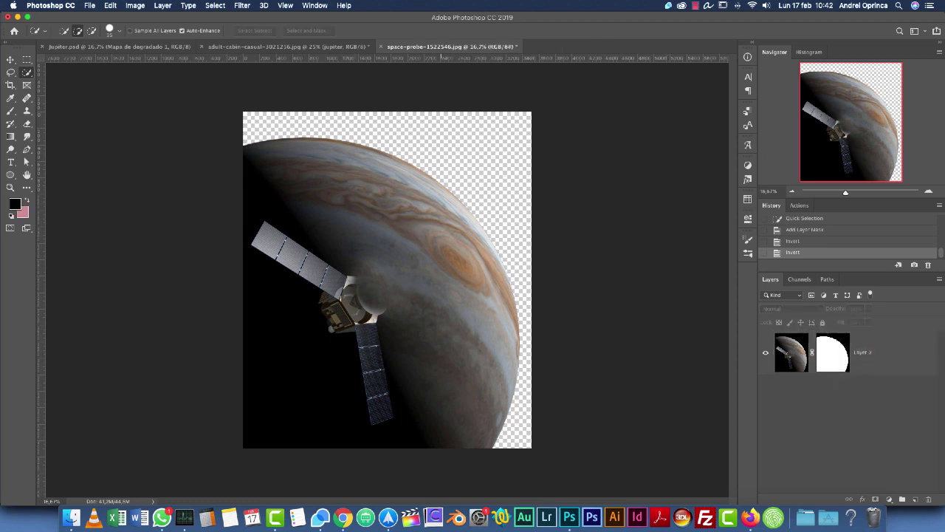
right_click(834, 353)
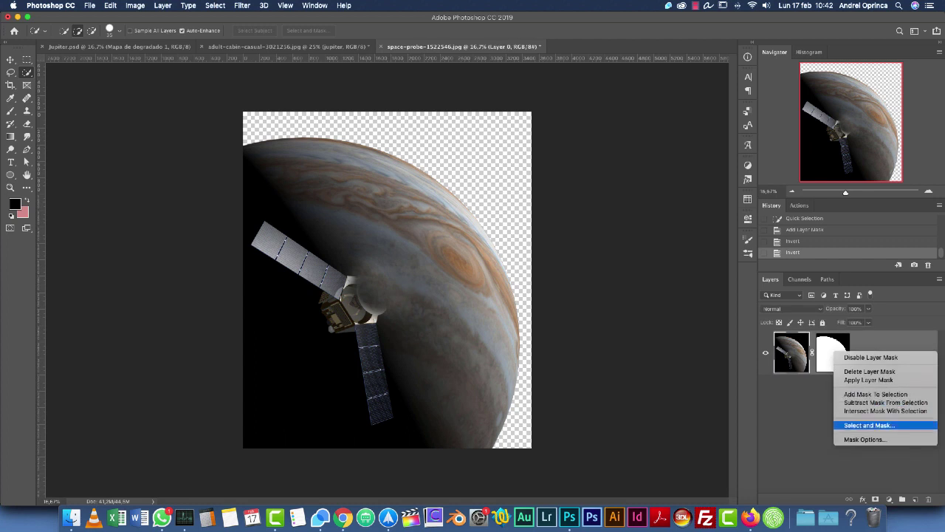
left_click(868, 381)
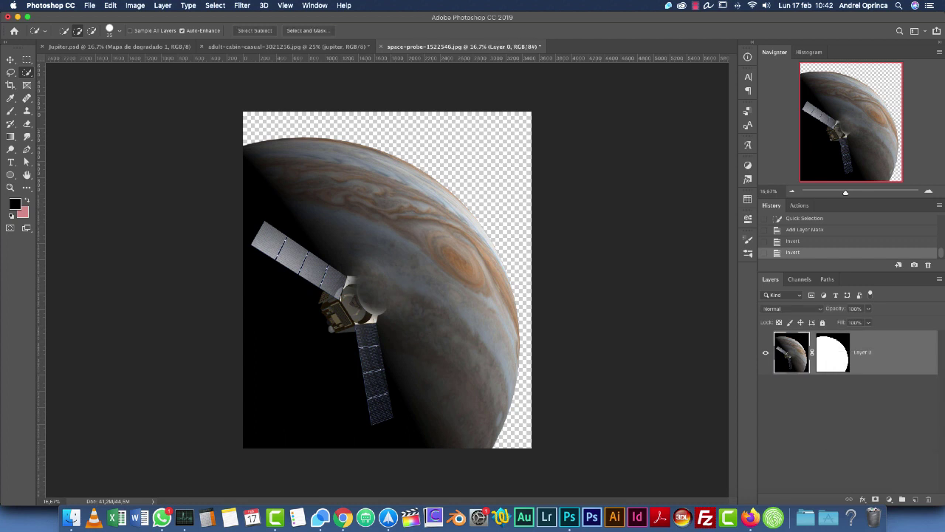
Step: Check Jupiter's cut-out edge up close and apply the layer mask to the layer
key("super+plus")
key("super+plus")
key("super+plus")
key("super+plus")
key("super+plus")
scroll(387, 279, "up", 10)
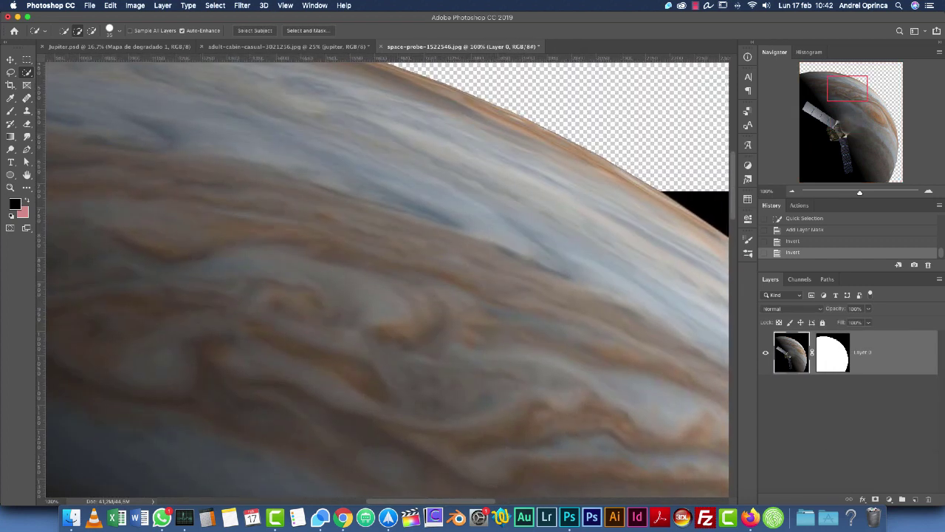
scroll(387, 279, "up", 6)
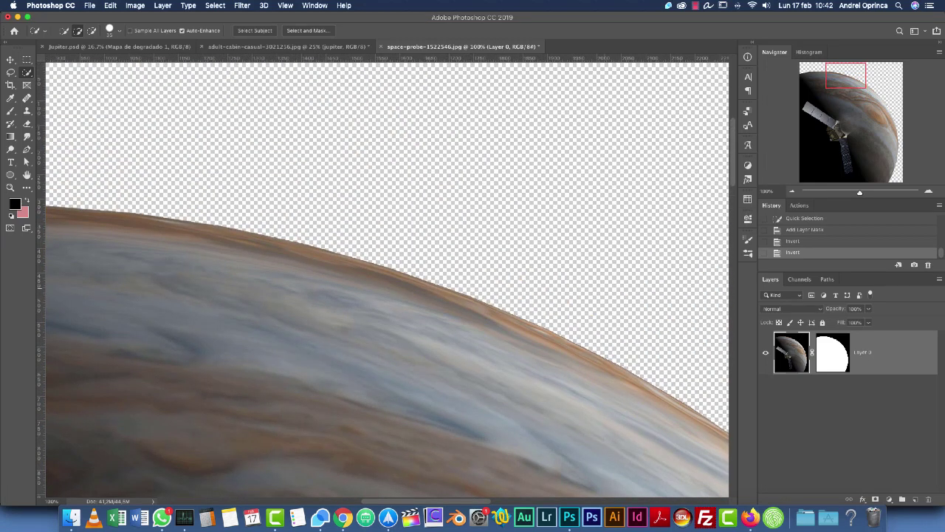
left_click(832, 351)
right_click(832, 347)
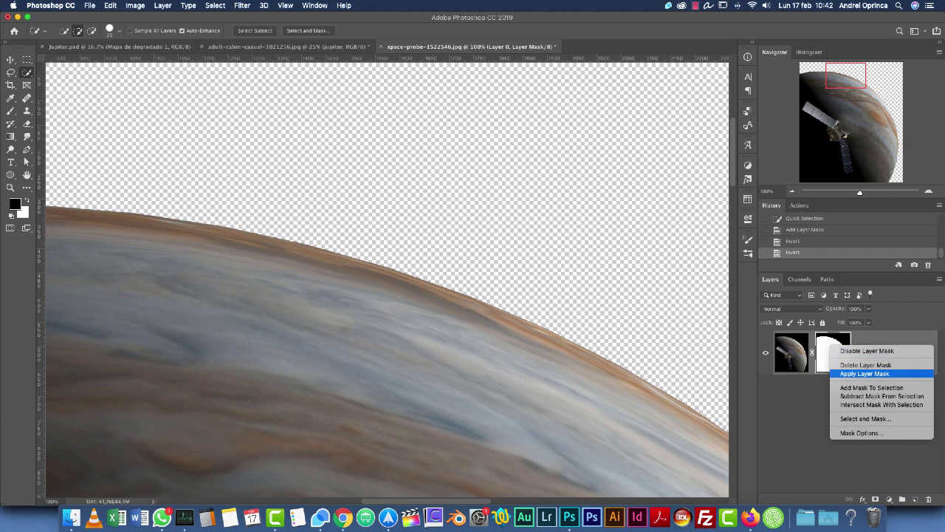
left_click(864, 373)
Step: Cancel closing and saving the space-probe document and undo applying the layer mask
key("super+w")
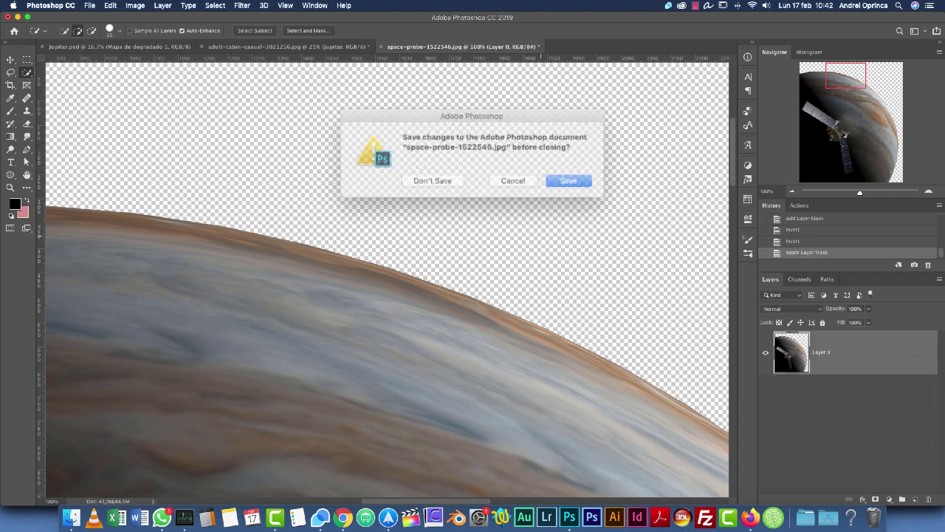
key("Return")
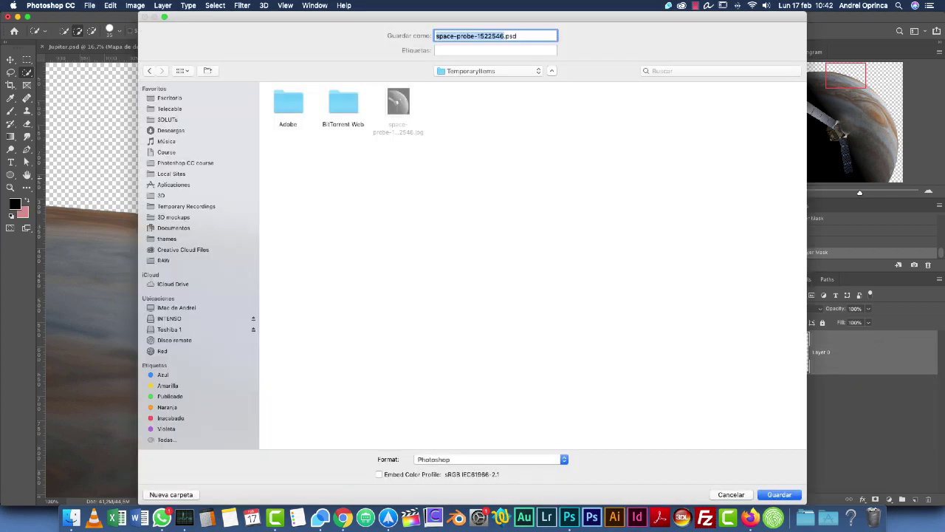
key("Escape")
left_click(288, 47)
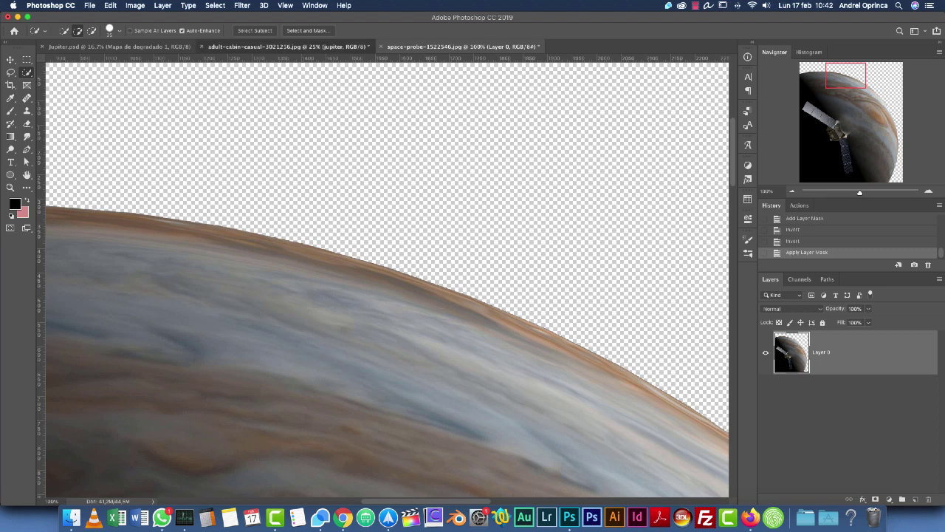
left_click(460, 46)
key("super+z")
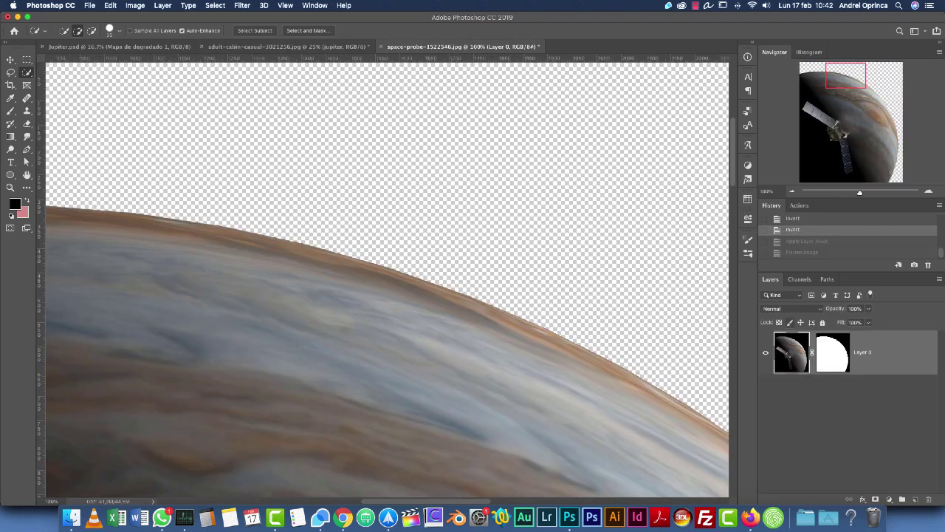
Step: Delete the existing jupiter layer from the adult-cabin-casual document
left_click(288, 46)
left_click_drag(915, 448, 928, 500)
Step: Copy the masked Jupiter layer from the space-probe document into the cabin composite, between the BG and sky layers
key("ctrl+Tab")
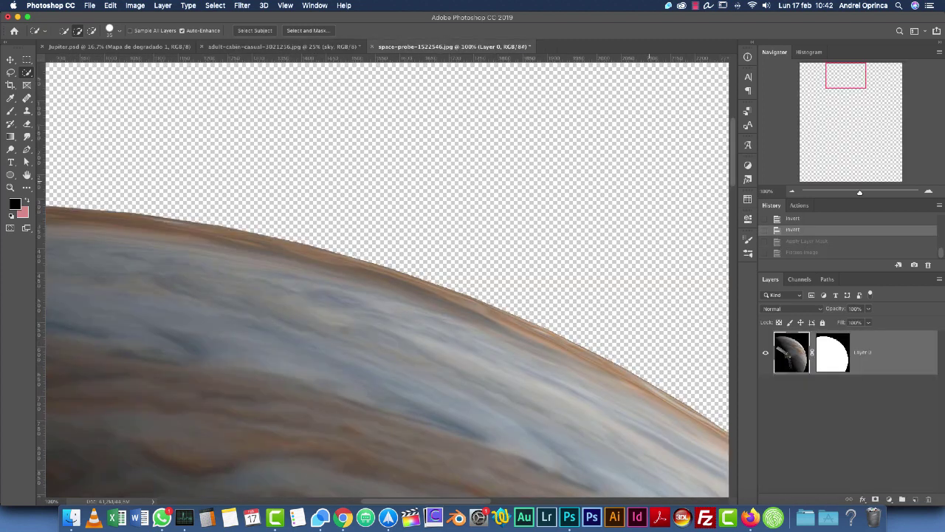
key("super+0")
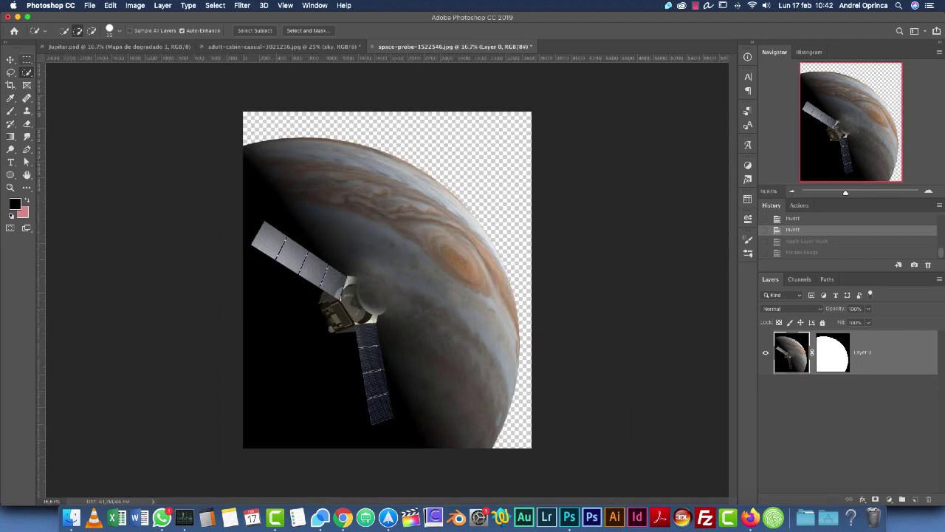
left_click(10, 60)
key("ctrl+shift+Tab")
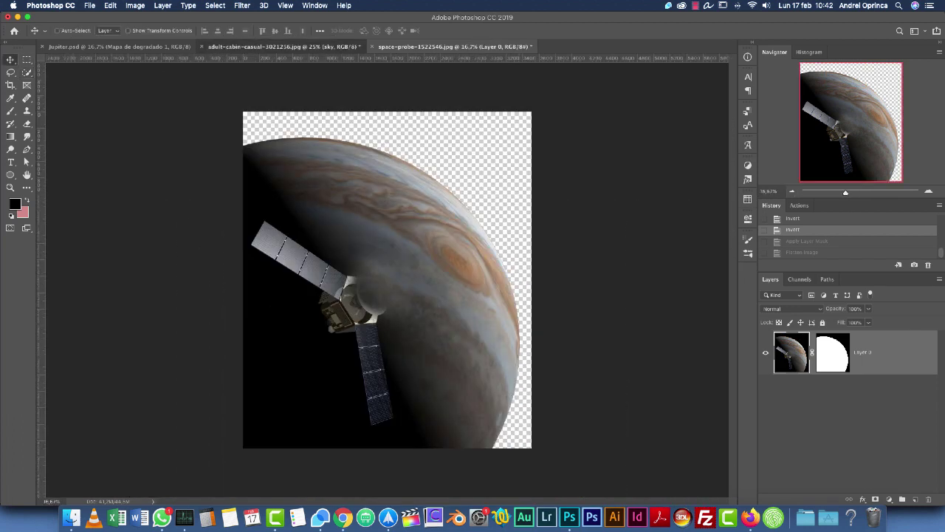
key("ctrl+Tab")
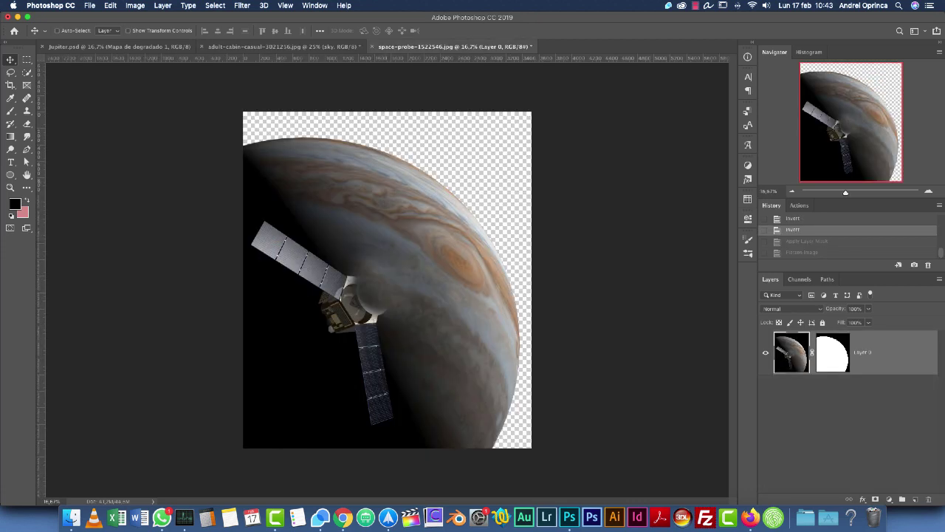
left_click_drag(438, 166, 417, 210)
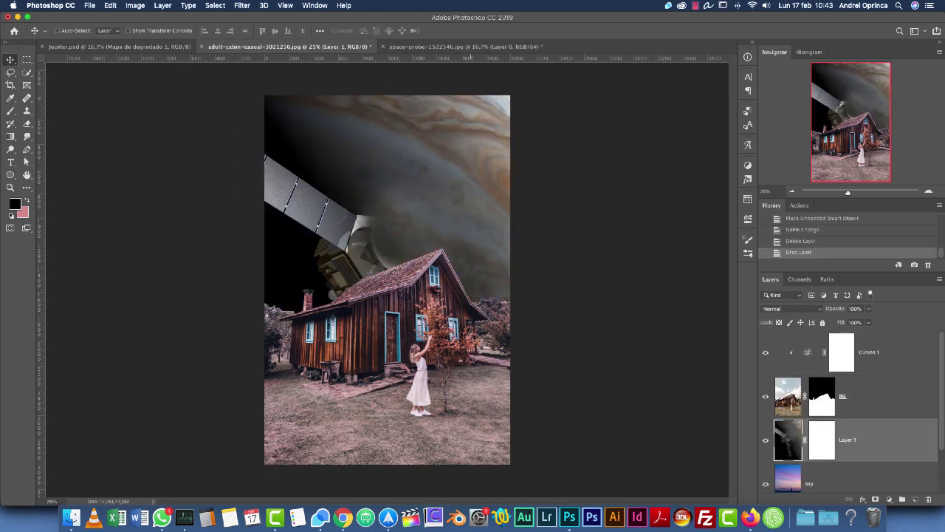
Step: Convert the copied planet layer to a smart object, then rotate, scale and move it so Jupiter's lower curve hangs above the cabin
right_click(863, 441)
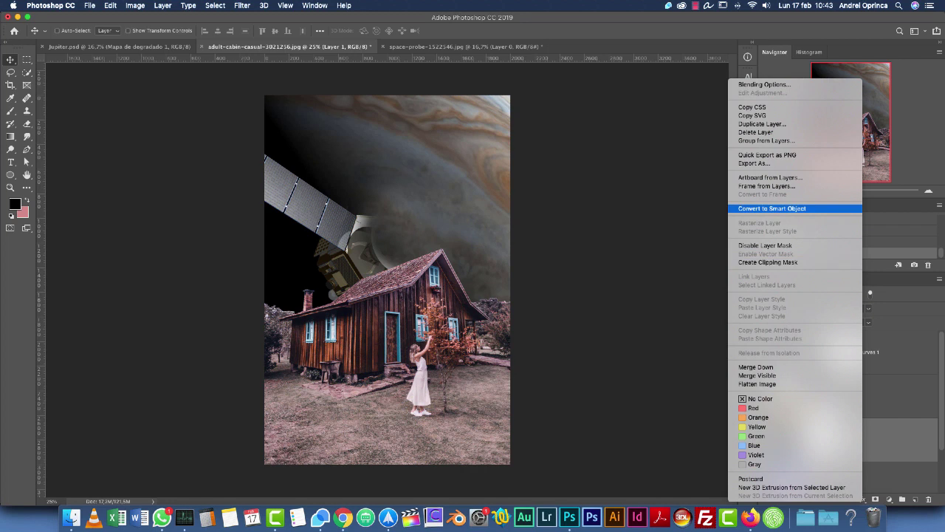
left_click(772, 208)
key("ctrl+t")
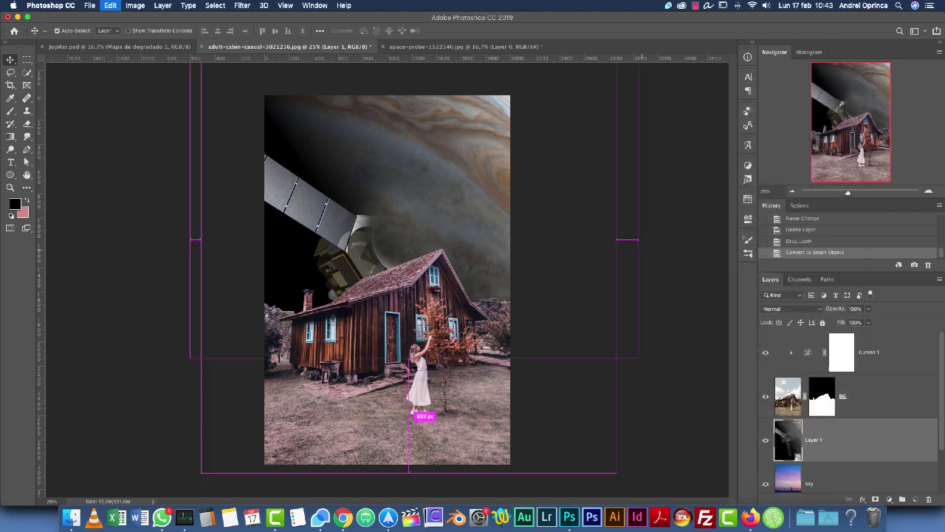
key("ctrl+minus")
left_click_drag(559, 86, 427, 362)
left_click_drag(608, 224, 525, 156)
left_click_drag(459, 182, 472, 166)
left_click_drag(559, 135, 567, 179)
left_click_drag(462, 192, 454, 217)
left_click_drag(532, 201, 463, 186)
left_click_drag(569, 194, 456, 178)
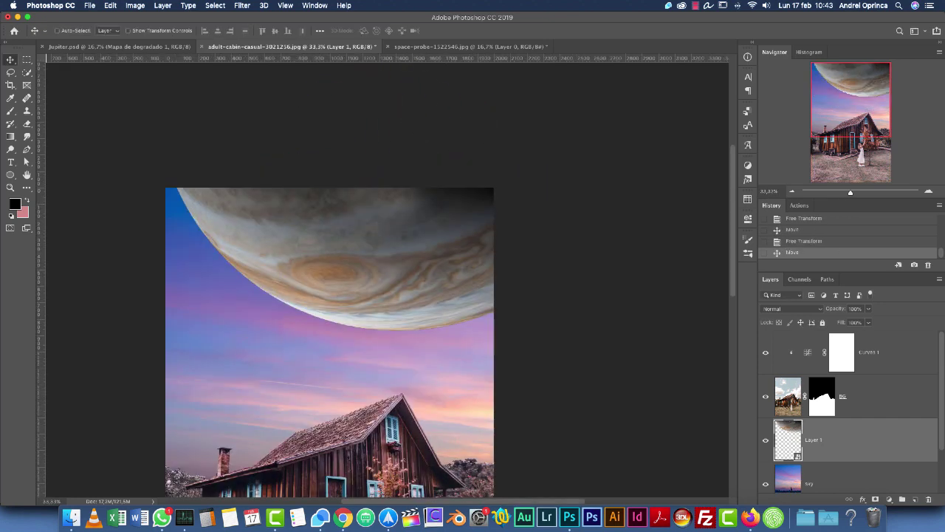
Step: Rename the planet layer to jupiter and inspect the planet's lower edge against the sky
double_click(818, 439)
type("Jupiter")
key("Return")
key("super+plus")
key("super+plus")
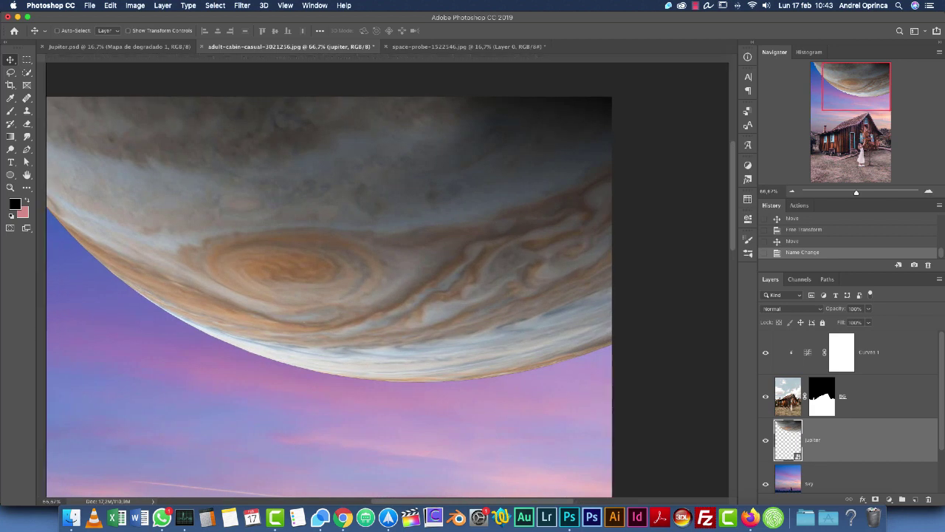
left_click_drag(473, 273, 609, 291)
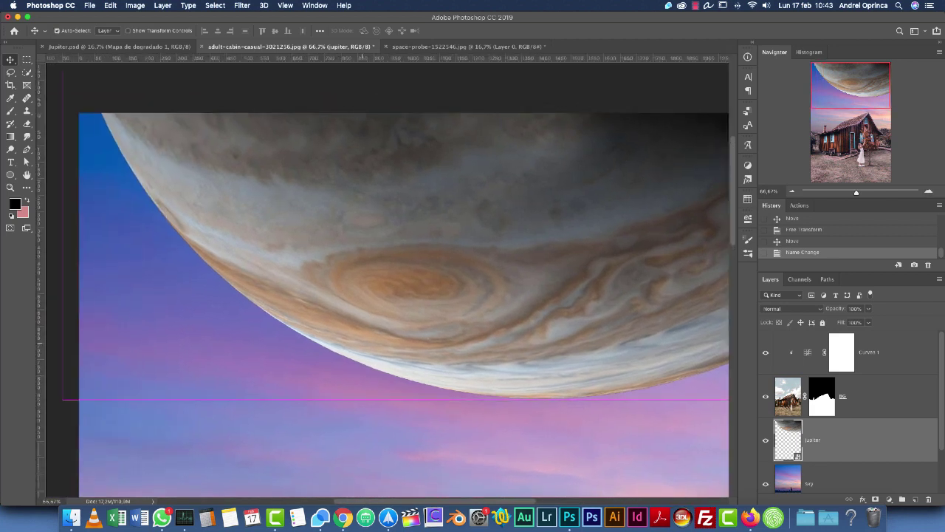
Step: Open the reference image from the Jupiter folder, study the planet's edge in its sky, and close the image
key("super+s")
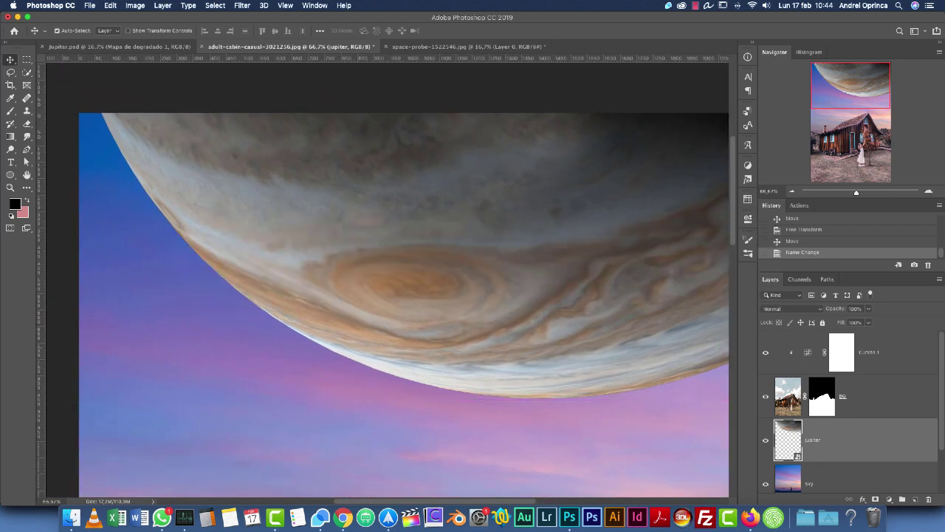
left_click(472, 53)
left_click(450, 65)
left_click_drag(383, 141, 340, 221)
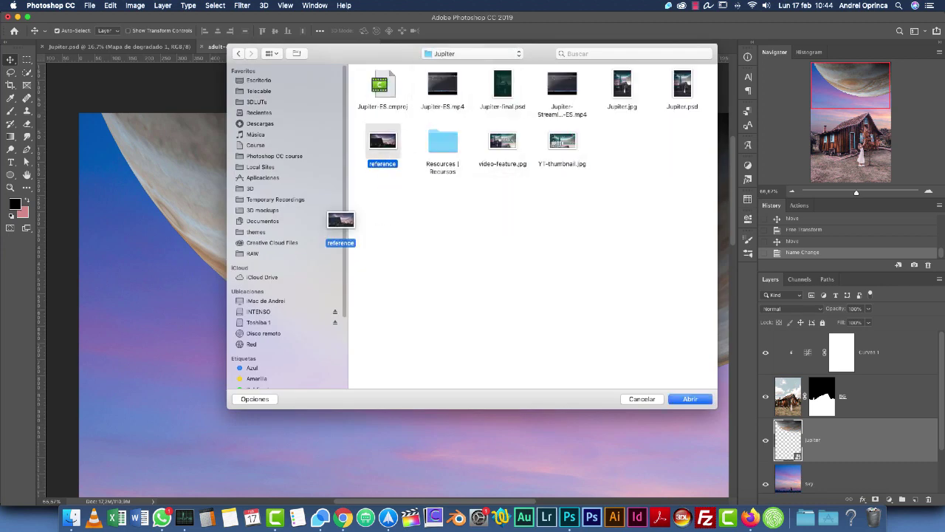
key("Return")
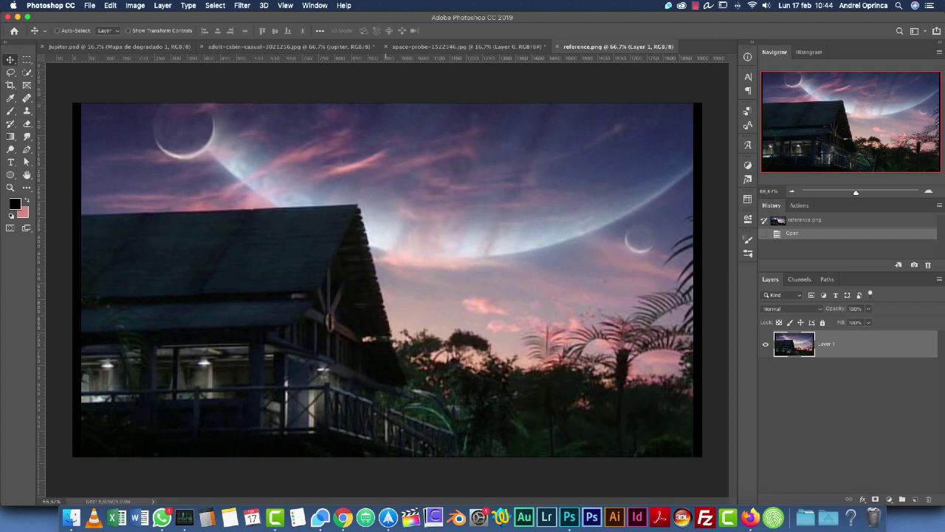
key("super+w")
Step: Add a layer mask to the jupiter layer, fill the planet's loaded outline with black, and invert the mask to reveal the planet
key("super+plus")
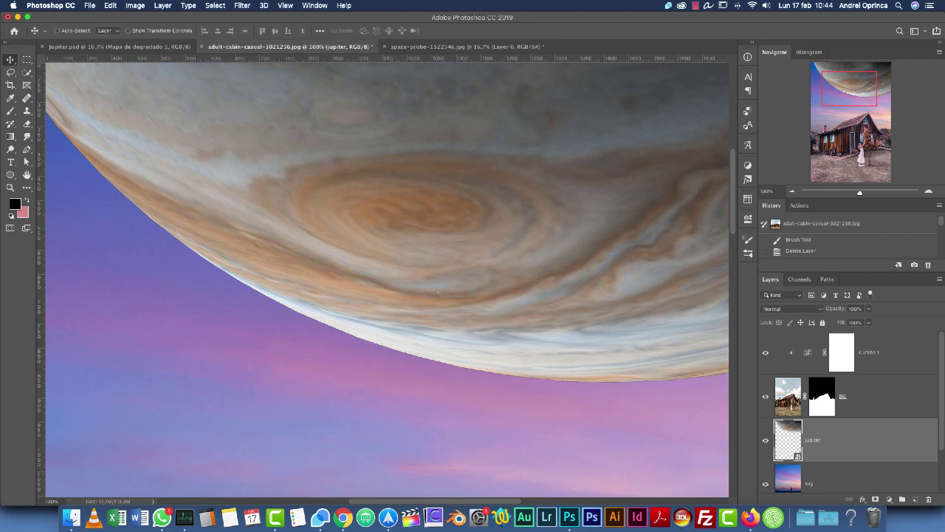
left_click(876, 499)
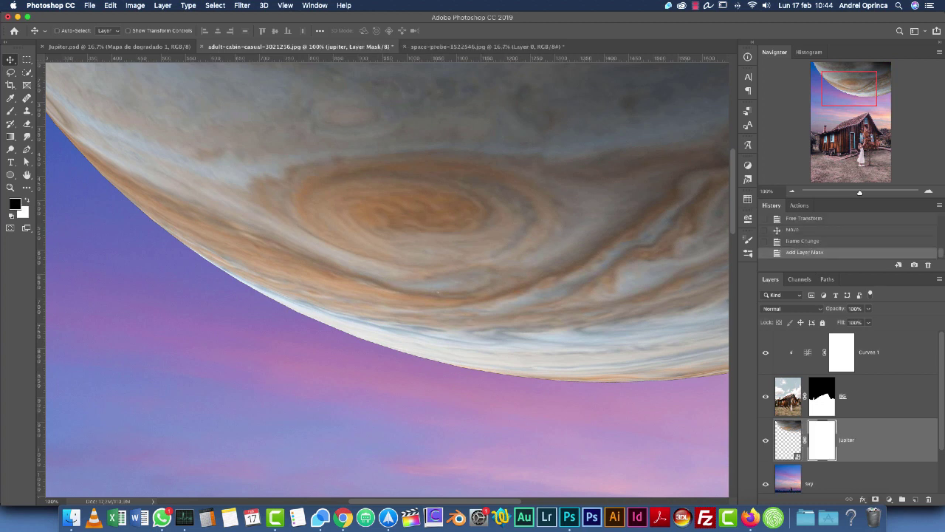
left_click(788, 440, "super")
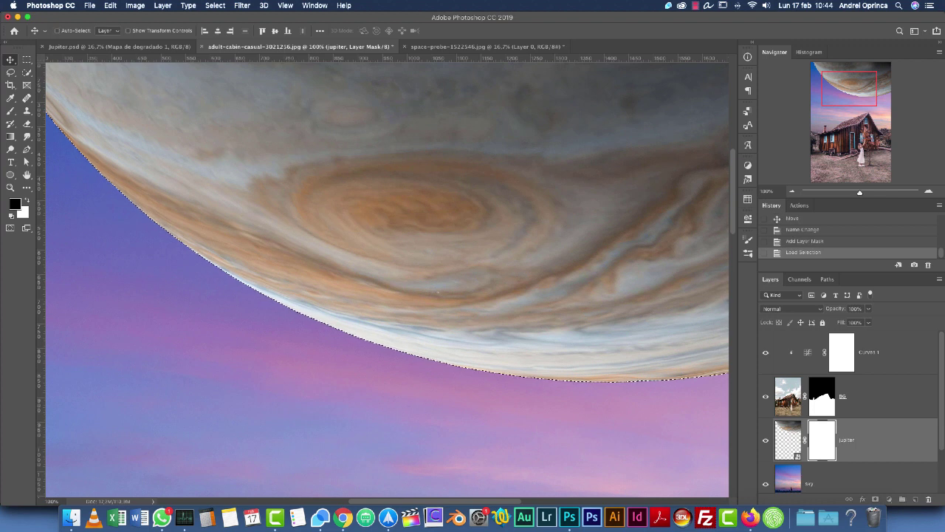
key("alt+BackSpace")
key("super+d")
key("super+i")
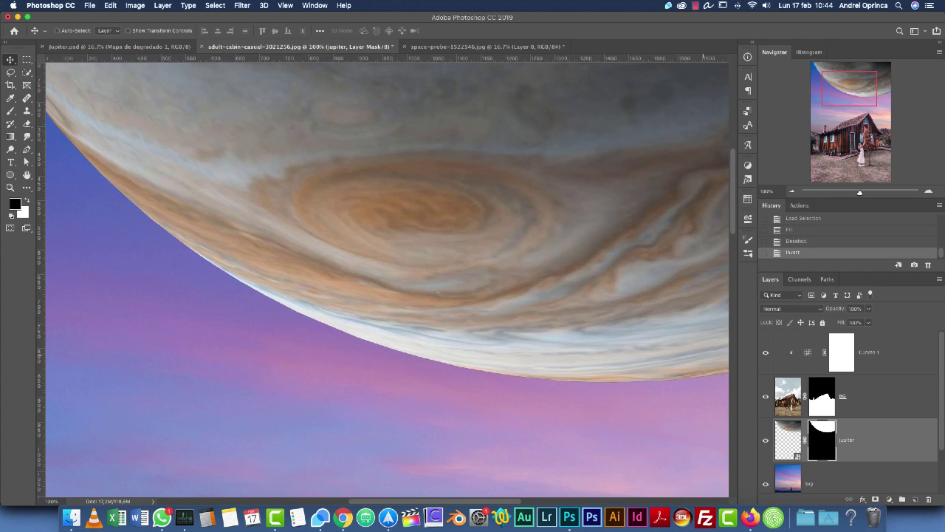
left_click(822, 441, "alt")
left_click(822, 440, "alt")
Step: Refine the jupiter layer mask in Select and Mask with -50% shift edge, 9.4 px feather and about 32% contrast
right_click(822, 441)
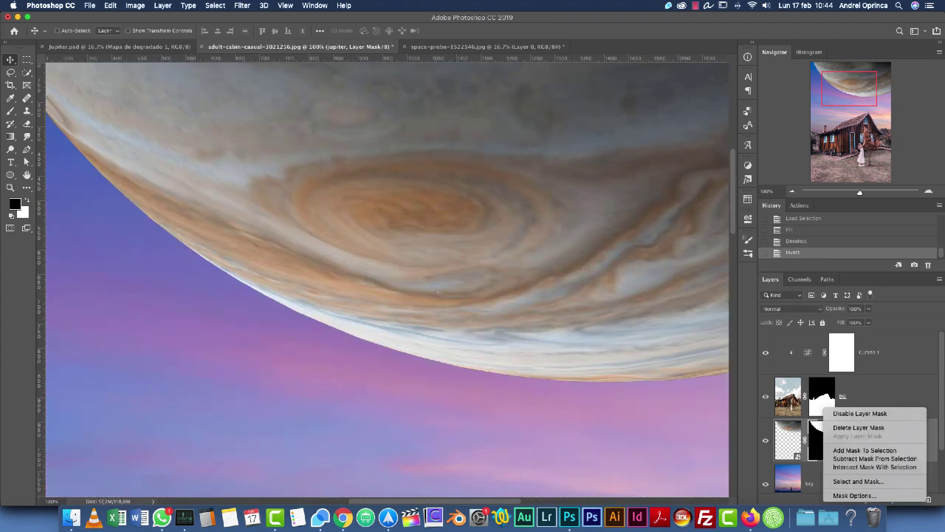
left_click(858, 480)
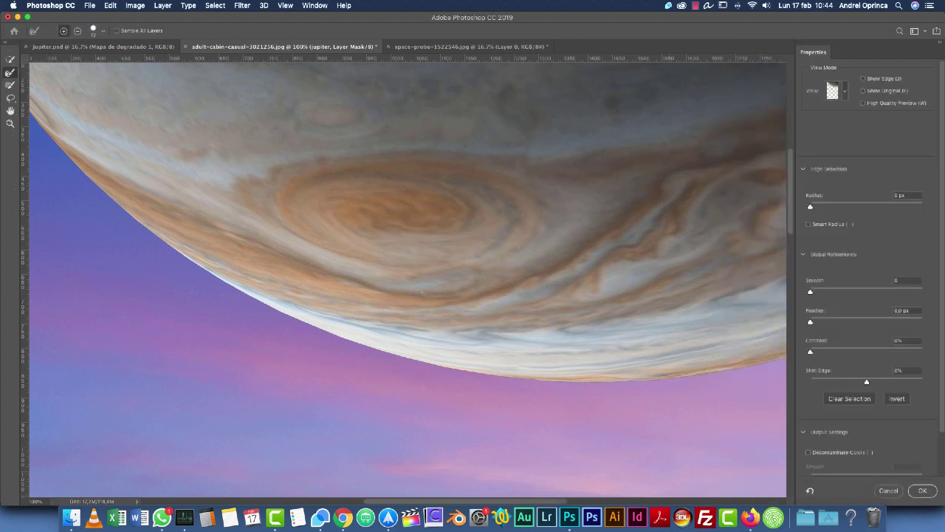
left_click_drag(867, 382, 838, 381)
left_click_drag(810, 322, 854, 322)
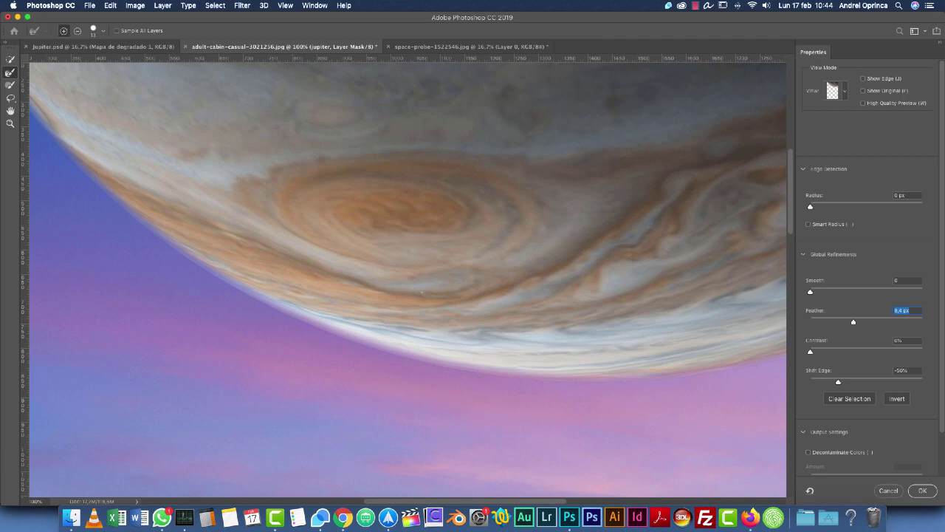
left_click_drag(810, 352, 851, 352)
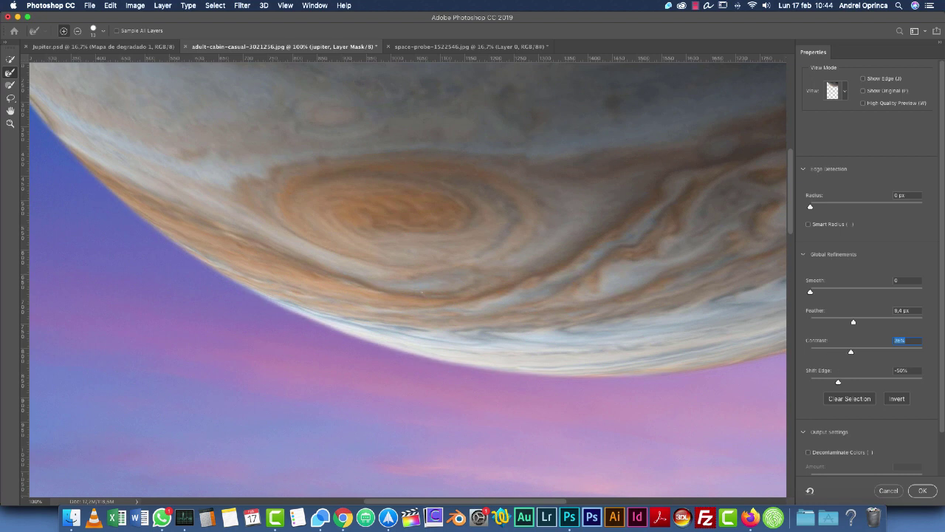
left_click_drag(851, 352, 888, 352)
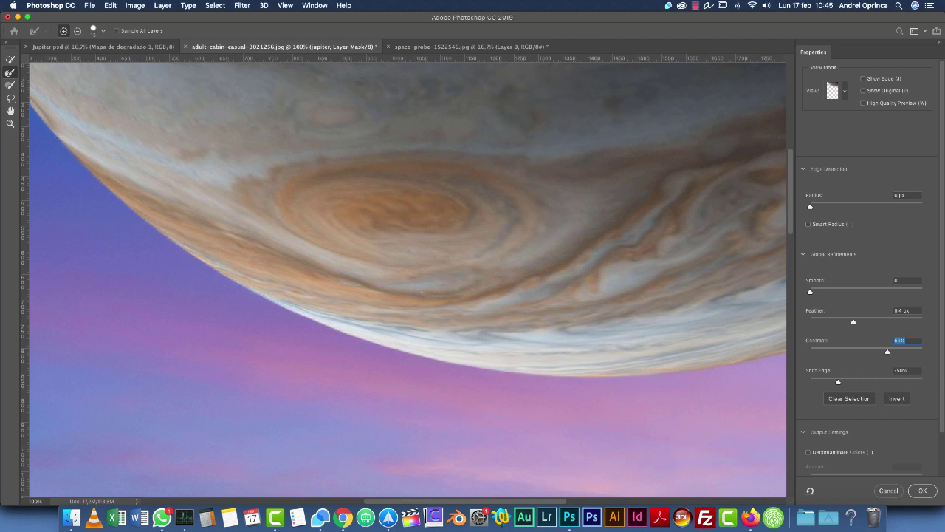
left_click_drag(887, 352, 852, 352)
left_click_drag(421, 293, 410, 267)
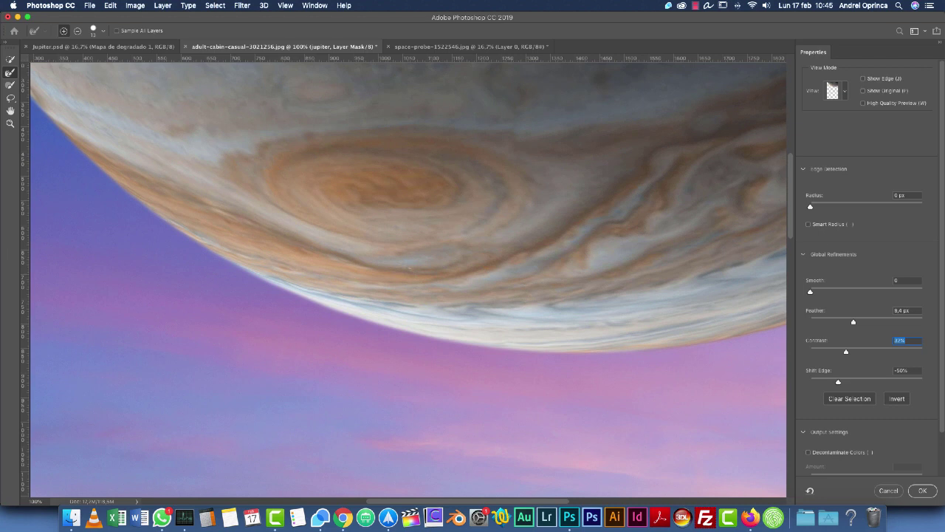
left_click(922, 490)
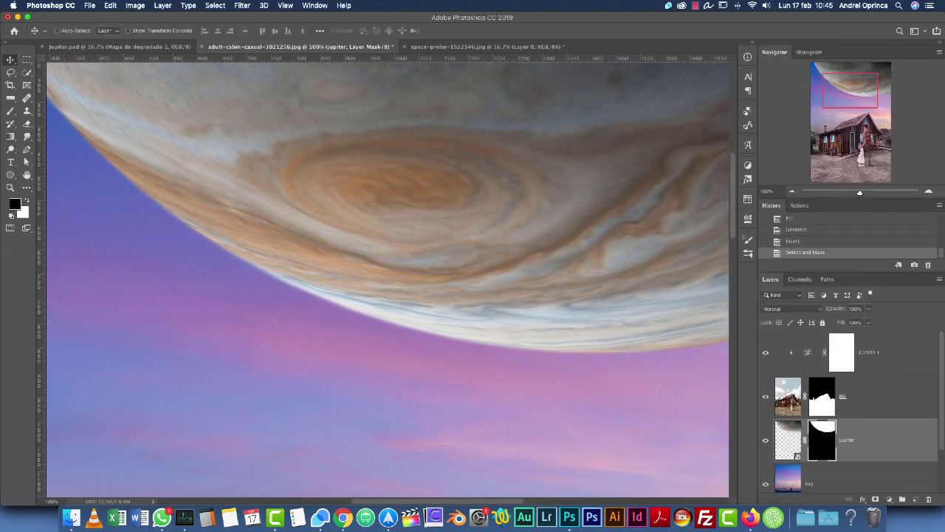
Step: Examine how Jupiter's softened edge blends with the sky and cabin at several magnifications
left_click(792, 191)
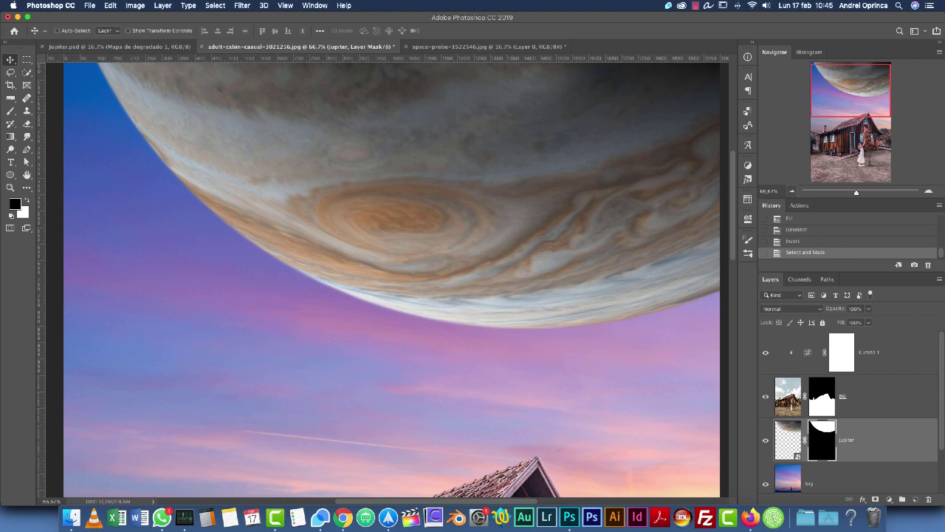
left_click(792, 190)
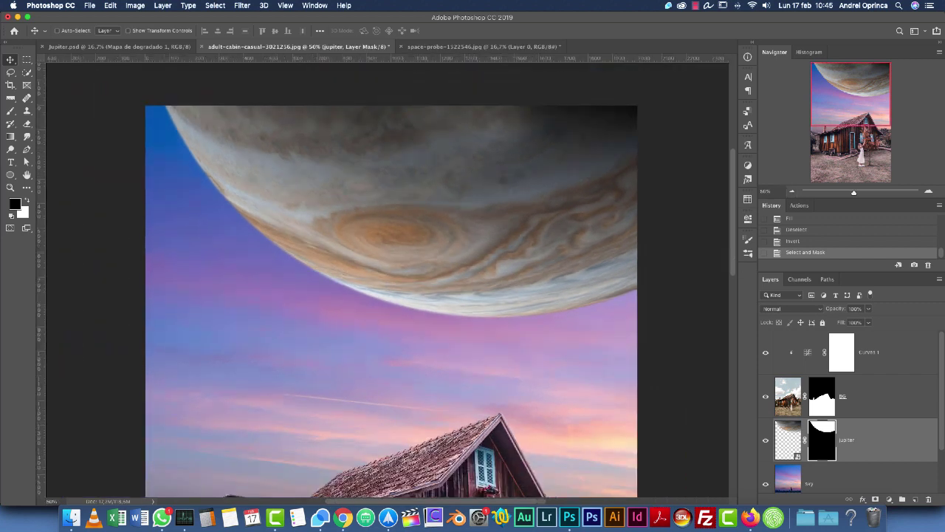
left_click(791, 191)
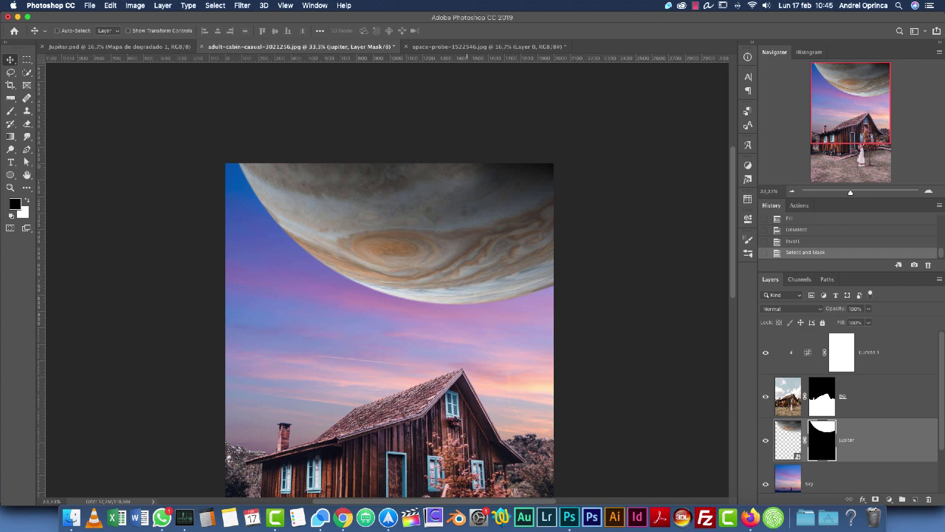
scroll(389, 295, "down", 5)
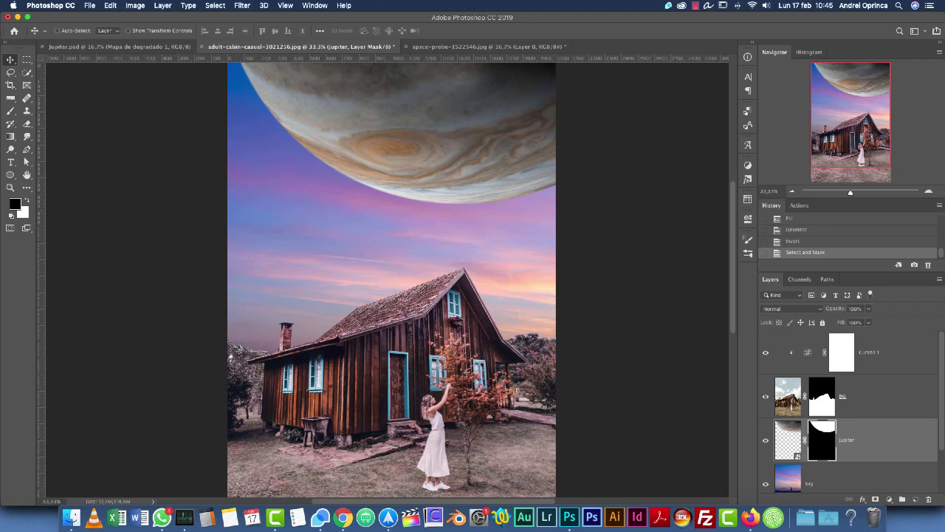
scroll(390, 295, "right", 2)
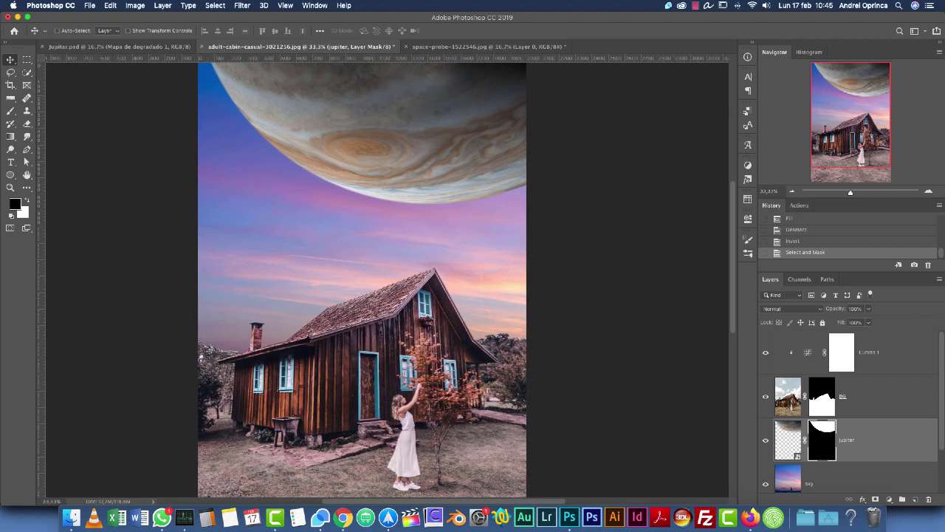
left_click(929, 192)
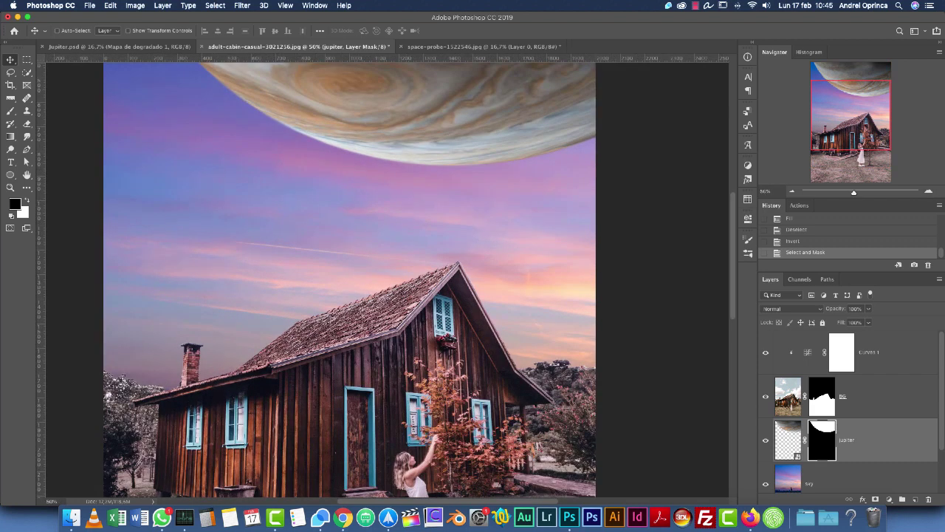
scroll(667, 213, "up", 5)
scroll(667, 213, "right", 2)
scroll(667, 212, "up", 5)
scroll(667, 213, "left", 4)
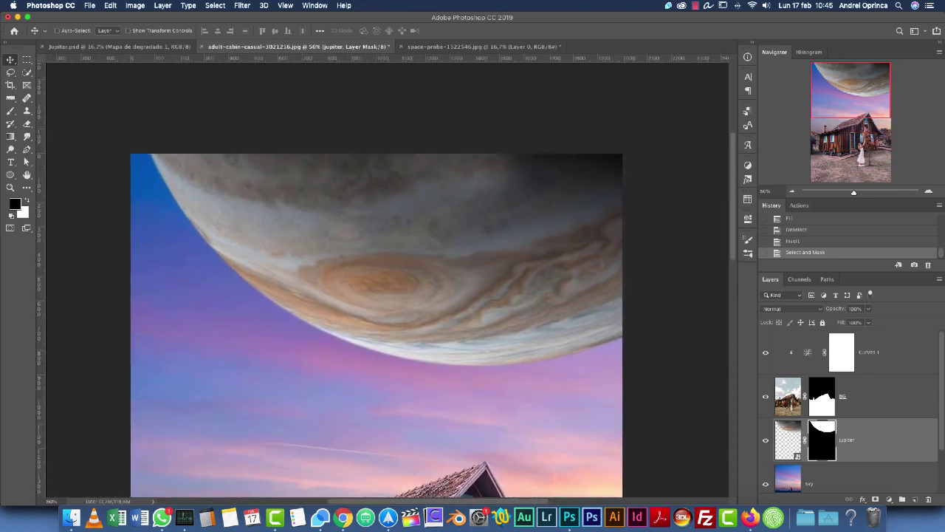
Step: Try the jupiter layer at 20% and 30% opacity
left_click(788, 439)
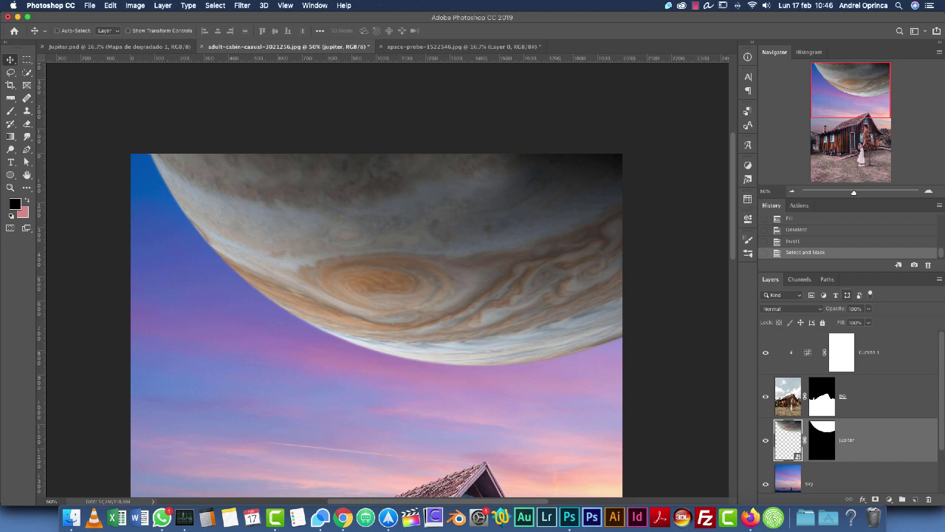
left_click(855, 322)
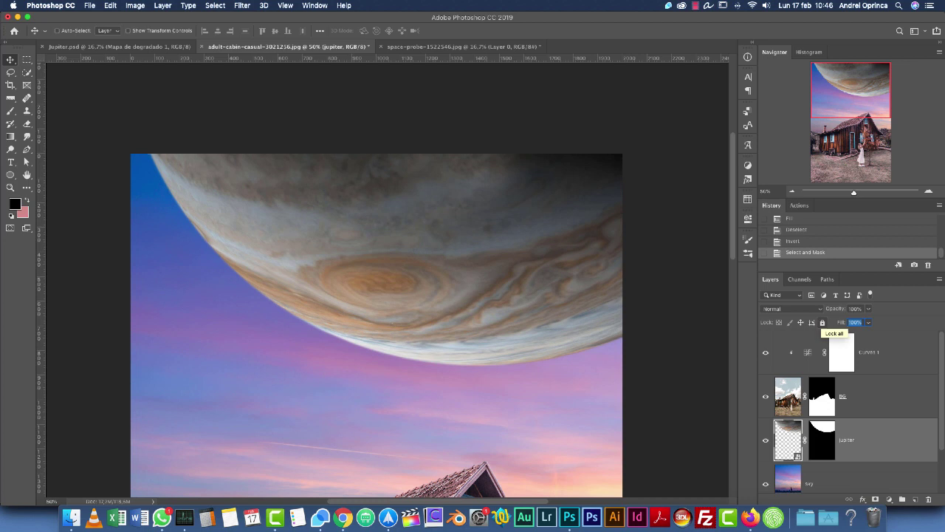
key("shift+Tab")
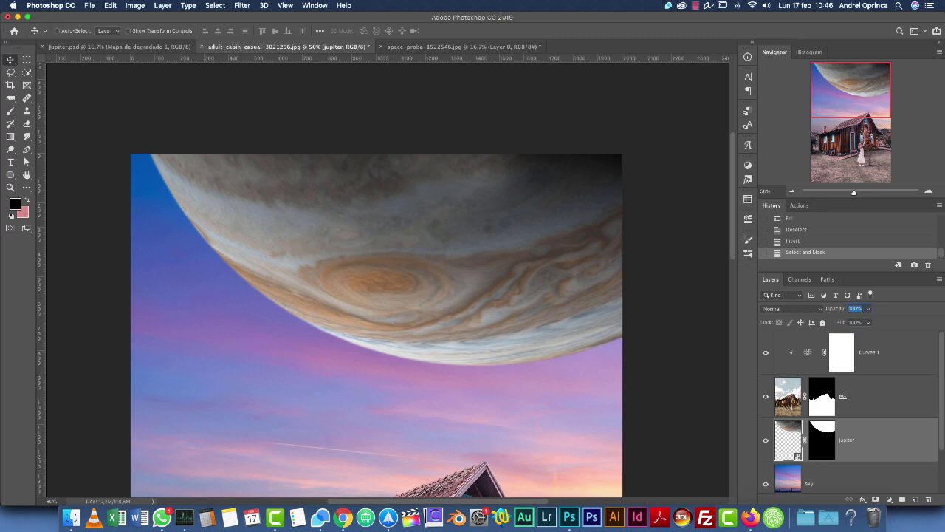
type("20")
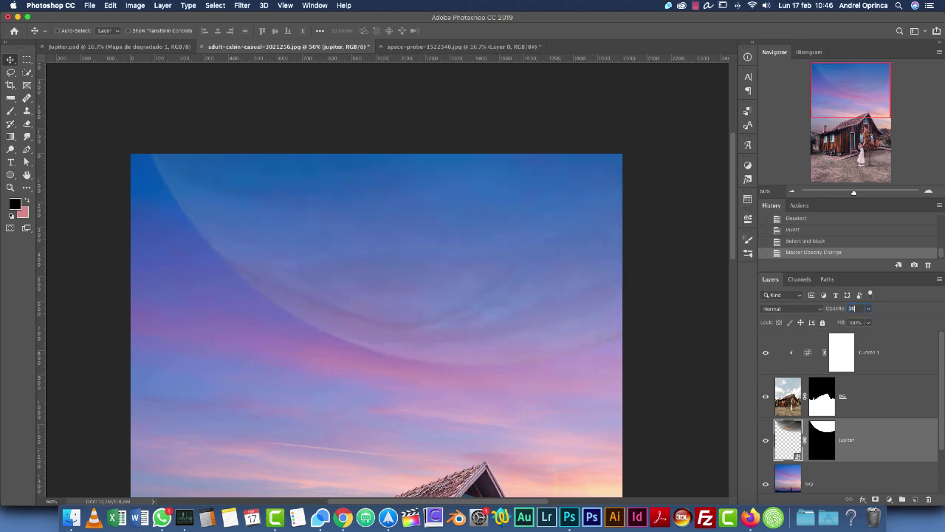
type("80")
key("Return")
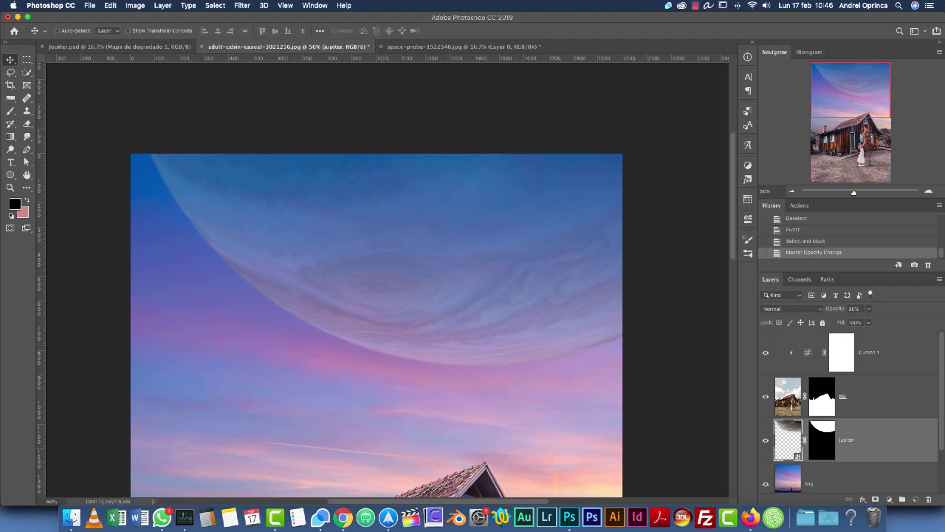
Step: Add a Drop Shadow effect to the jupiter layer
double_click(889, 440)
left_click(529, 275)
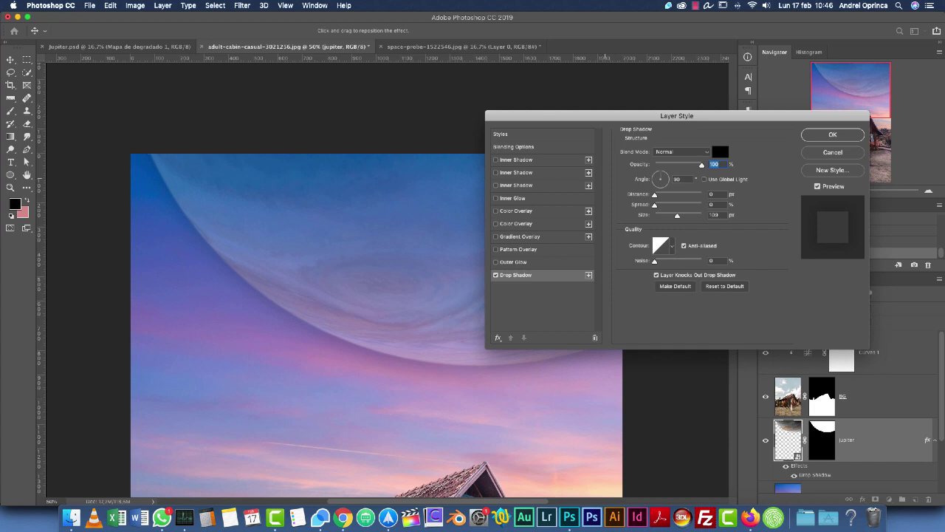
left_click(509, 134)
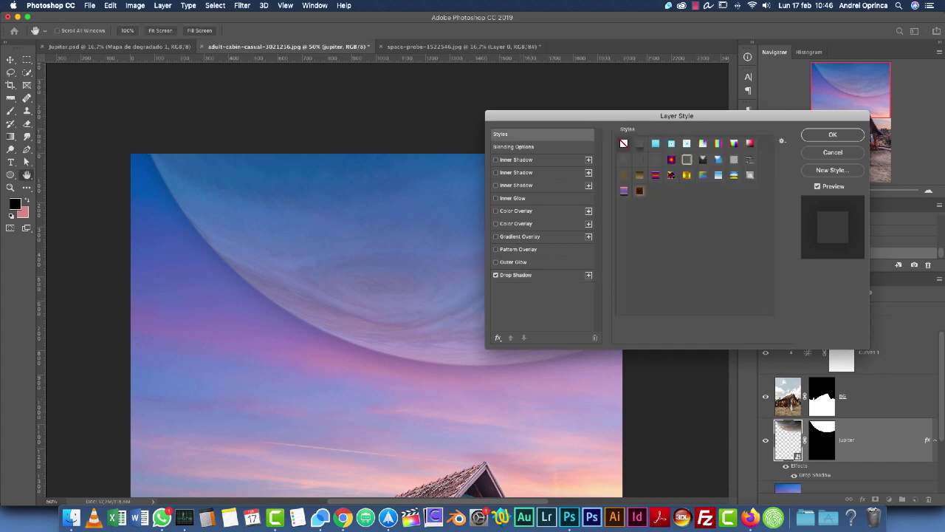
Step: Set the jupiter layer's opacity to 100% in its blending options
left_click(513, 147)
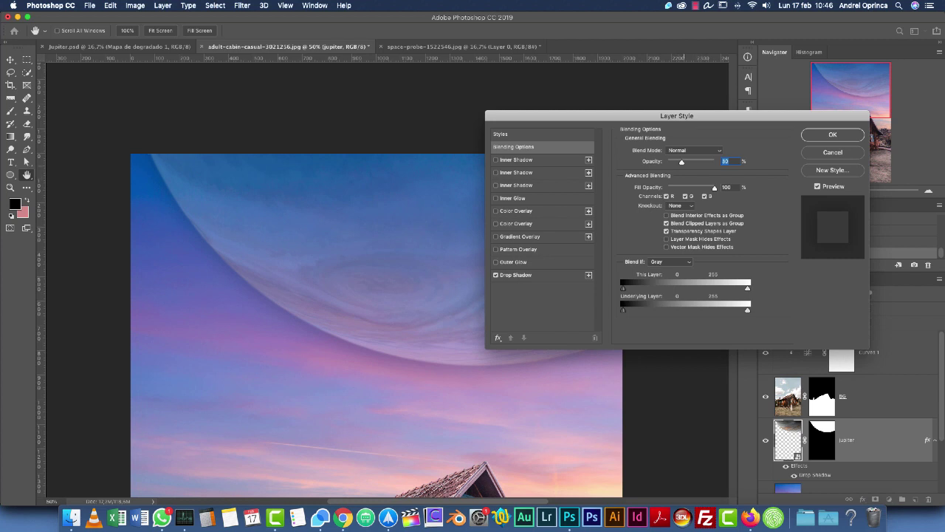
key("shift+Up")
key("shift+Up")
key("shift+Up")
key("shift+Up")
key("shift+Up")
key("shift+Up")
key("shift+Up")
key("Tab")
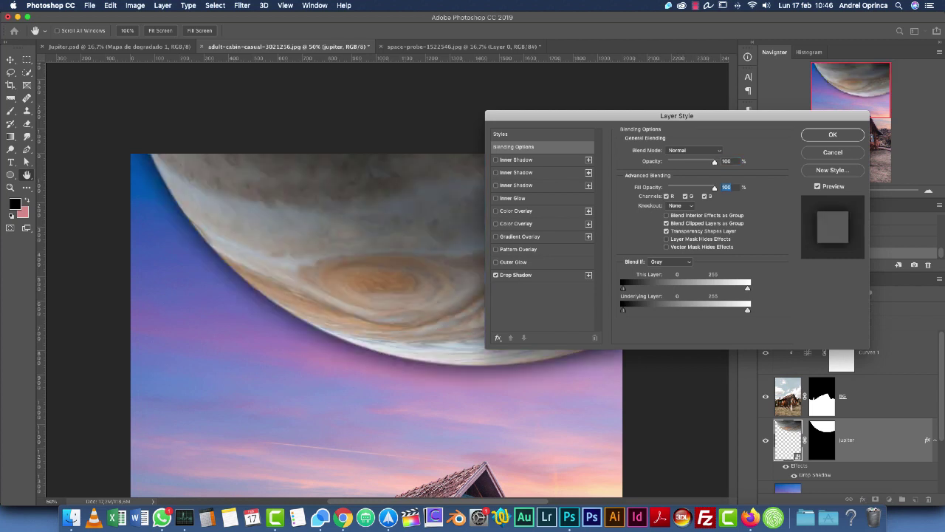
Step: Set the jupiter layer's fill opacity to 30%, restore its overall opacity to 100%, and compare the drop shadow off and on
type("30")
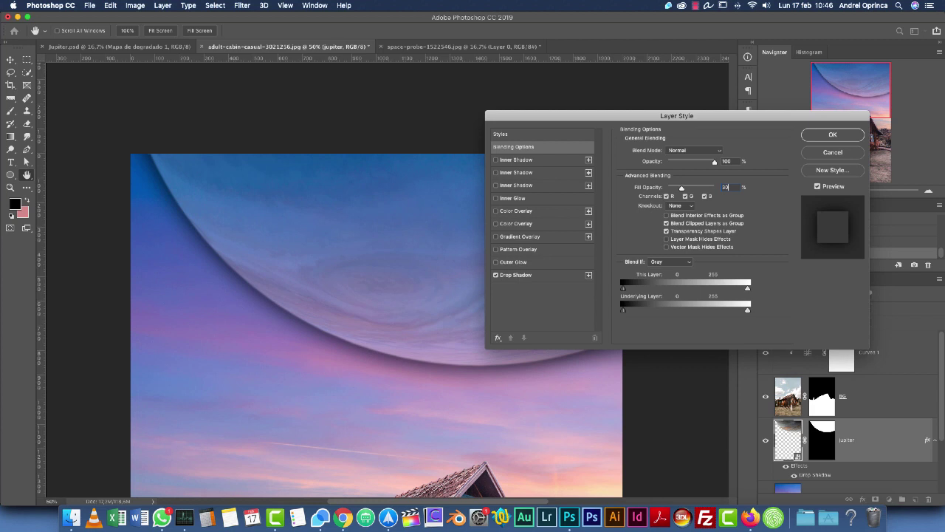
key("shift+Tab")
type("30")
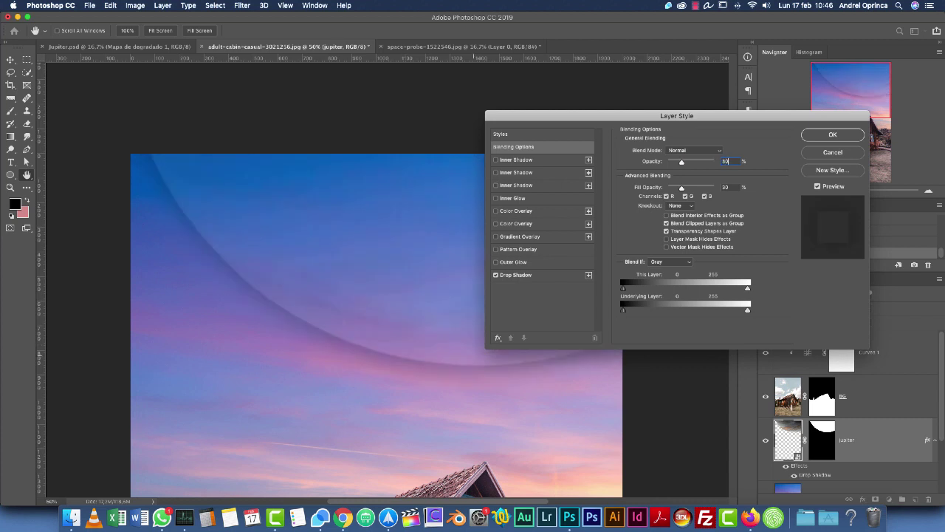
key("super+z")
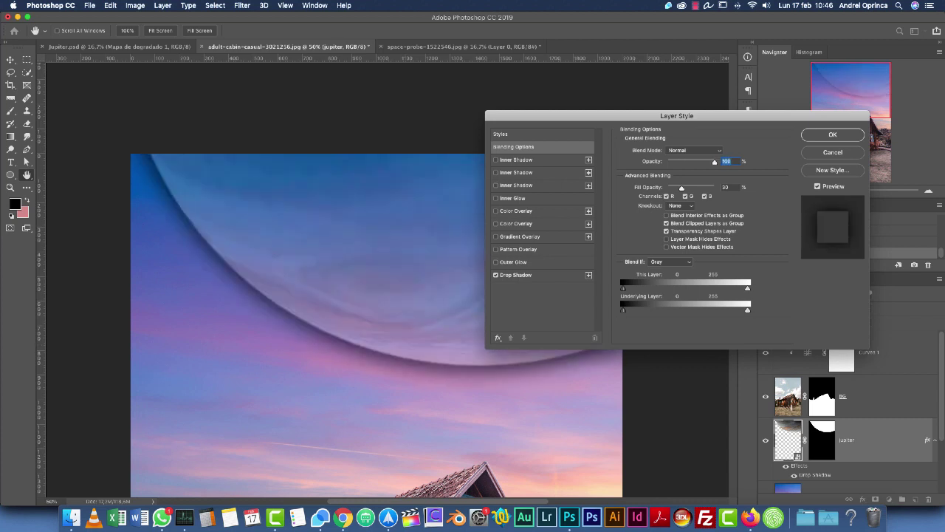
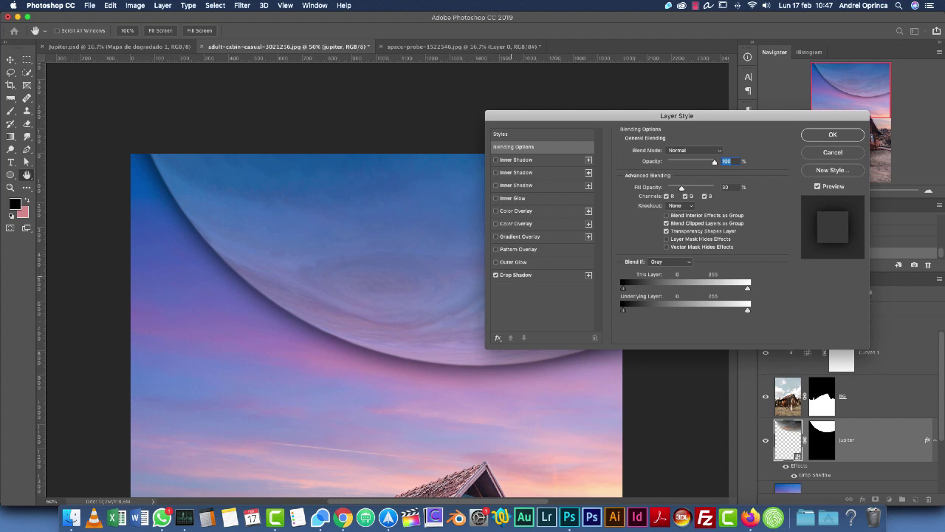
left_click(495, 275)
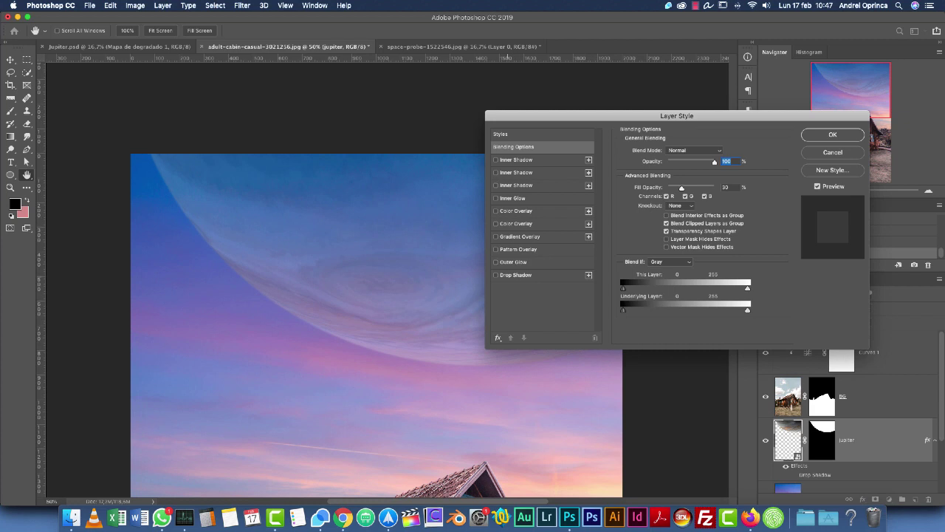
left_click(495, 275)
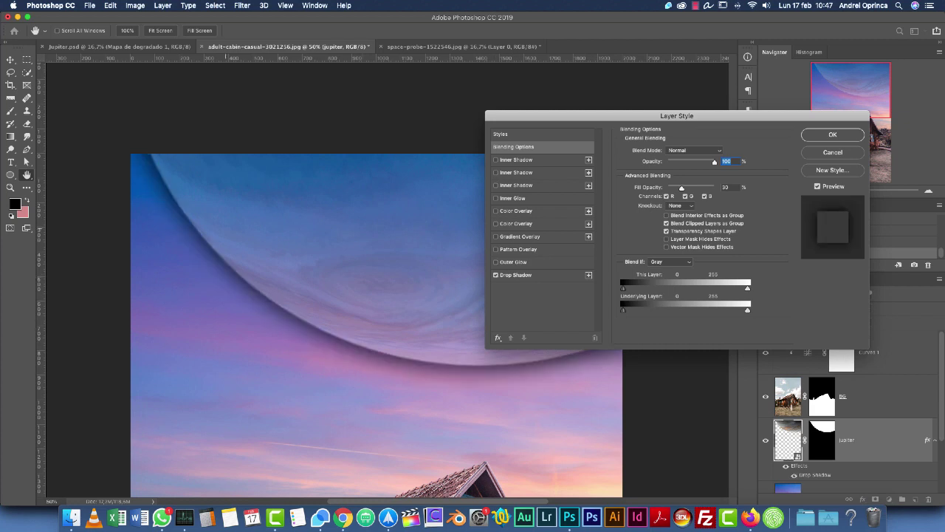
Step: Change the jupiter layer's drop shadow colour to pale cyan, first #d1eaee and finally #bde2e7
left_click_drag(642, 116, 693, 77)
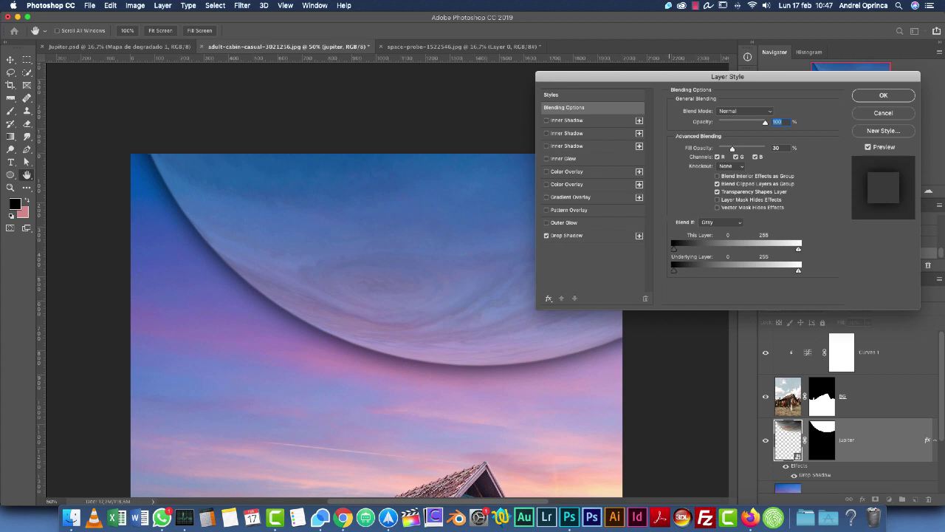
left_click(567, 235)
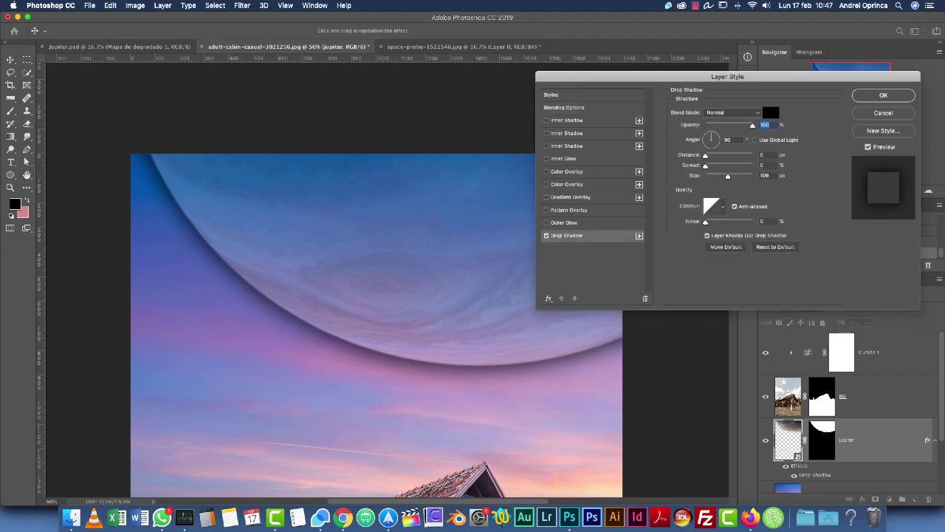
left_click(771, 111)
left_click(798, 298)
left_click(684, 249)
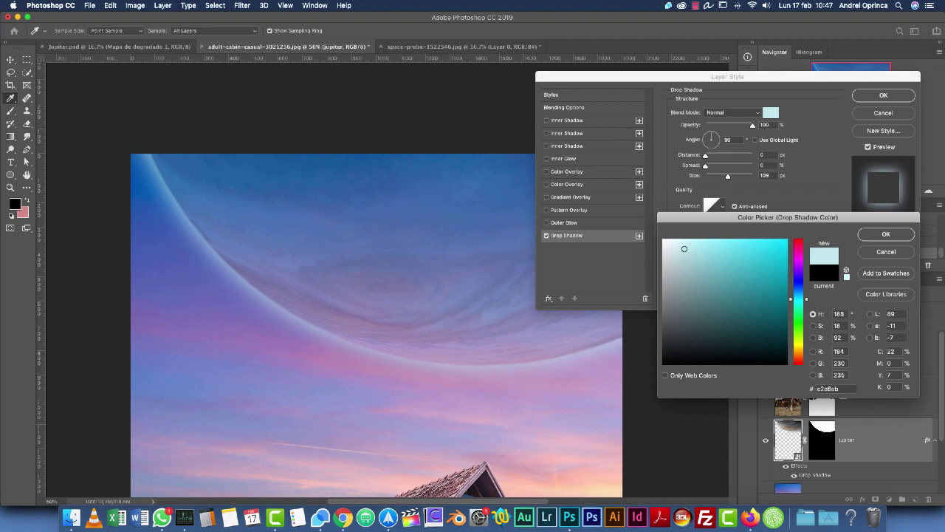
left_click(677, 247)
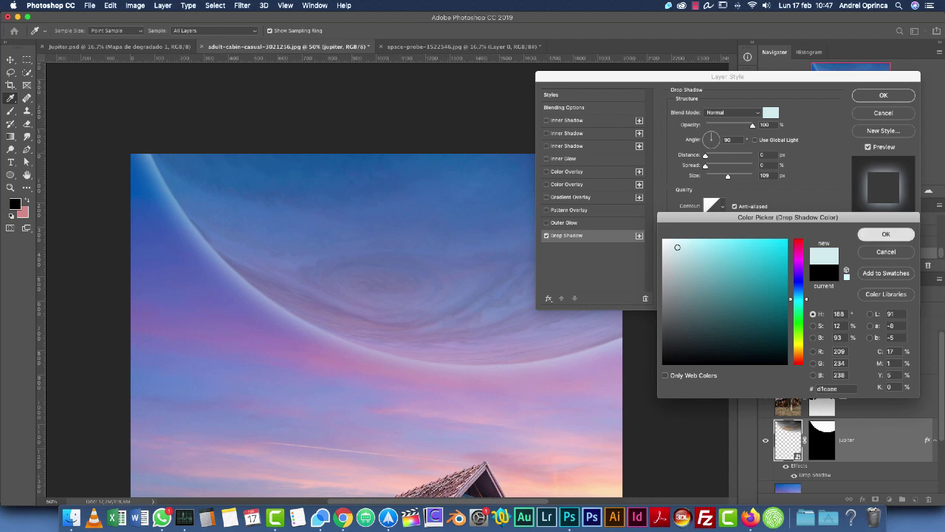
key("Return")
left_click(771, 113)
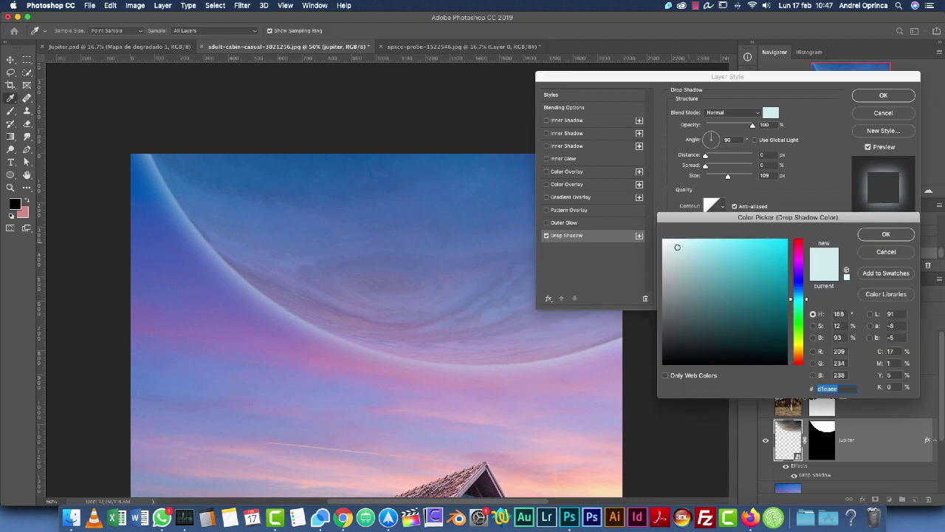
mouse_move(677, 247)
left_mouse_down()
mouse_move(673, 267)
mouse_move(684, 250)
left_mouse_up()
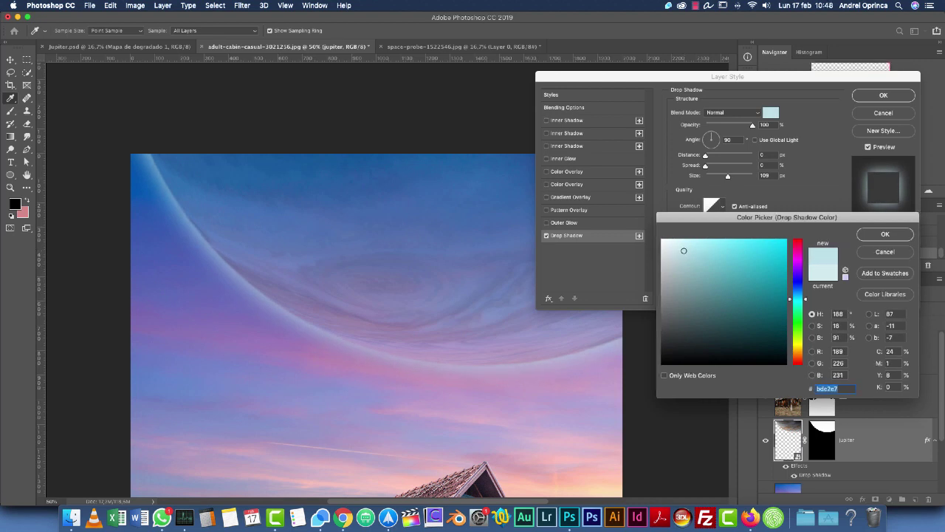
left_click(886, 234)
Step: Increase the drop shadow's size to 199 px and pick the linear contour
left_click_drag(728, 175, 745, 176)
left_click(723, 207)
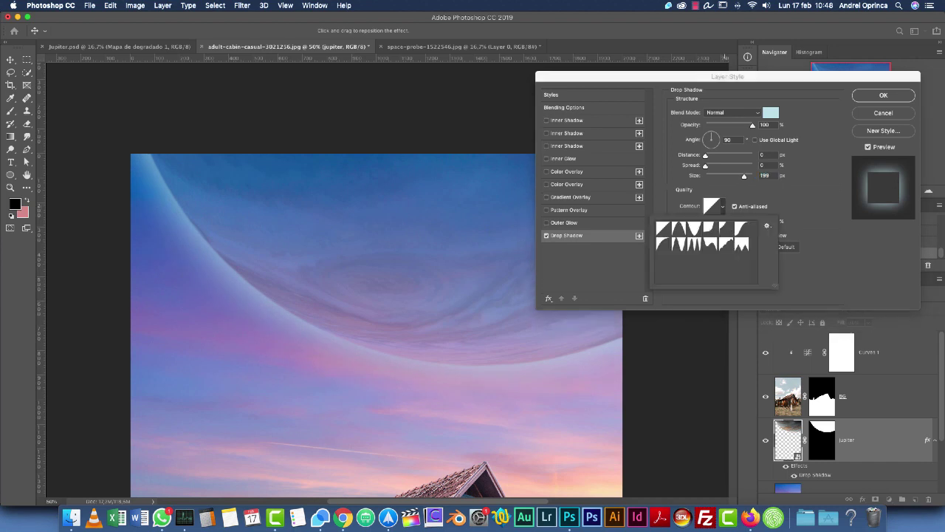
left_click(663, 228)
left_click(809, 176)
Step: Try a lavender drop shadow colour based on the sky beside the planet, #989dd9
left_click(771, 113)
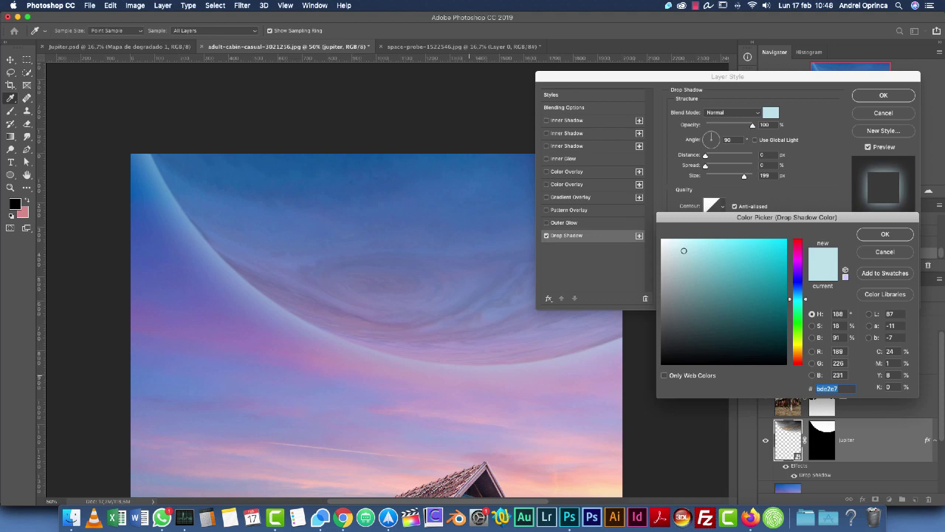
left_click(197, 287)
left_click_drag(719, 276, 698, 257)
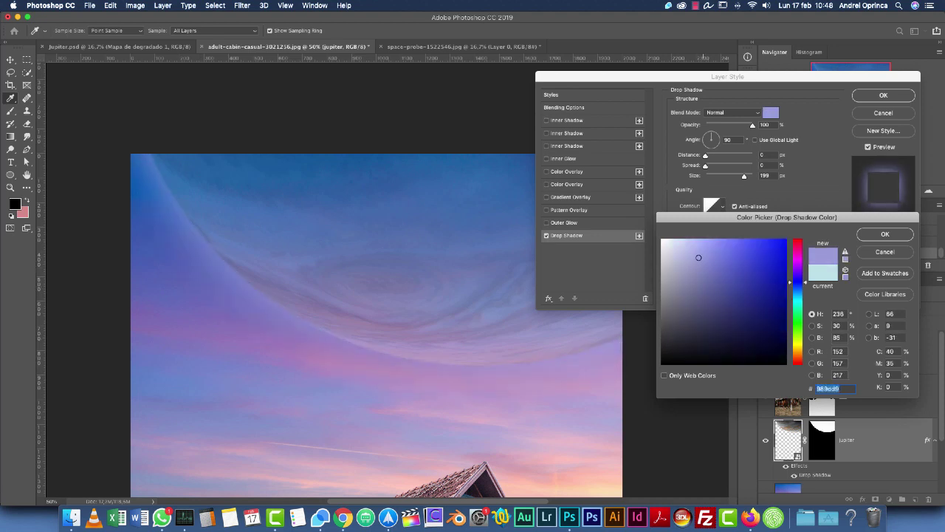
key("Return")
Step: Try the Overlay blend mode for the drop shadow with the greyish blue colour #aecbd8
left_click(731, 112)
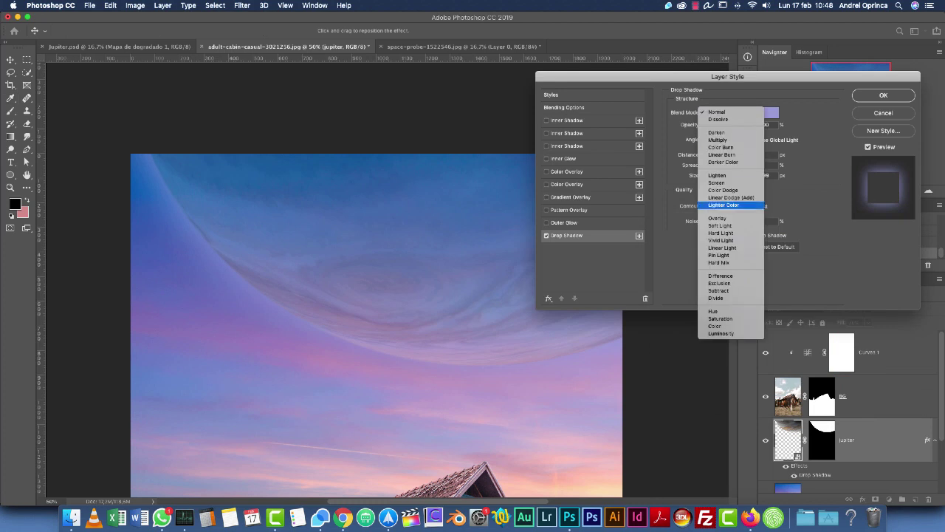
key("Return")
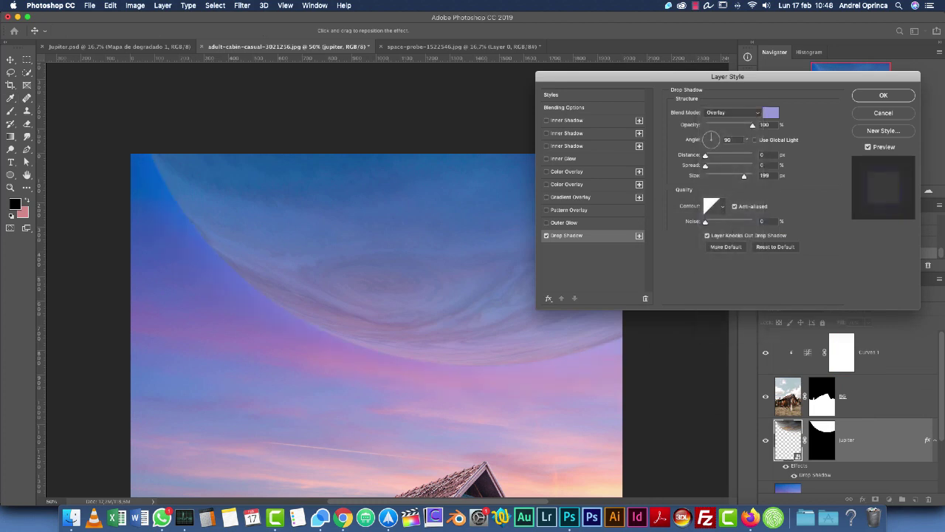
left_click(771, 112)
left_click(798, 295)
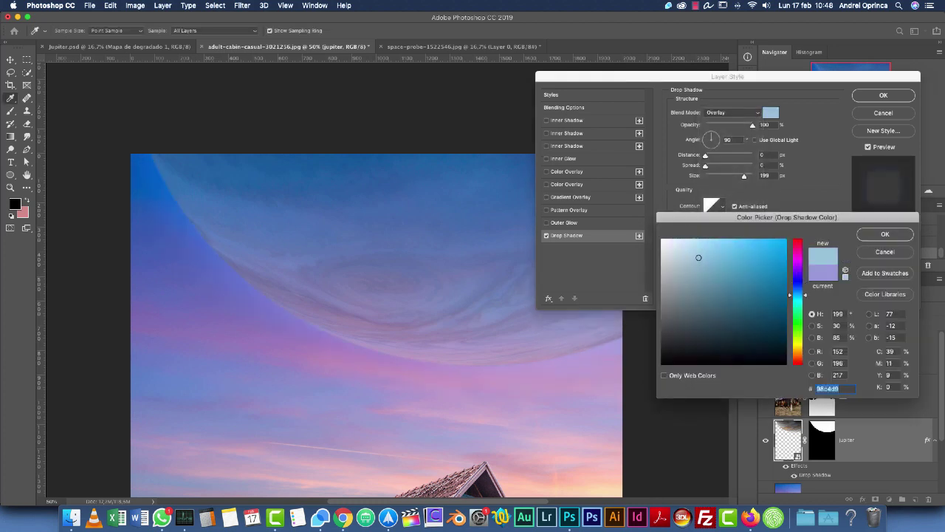
left_click_drag(699, 257, 683, 249)
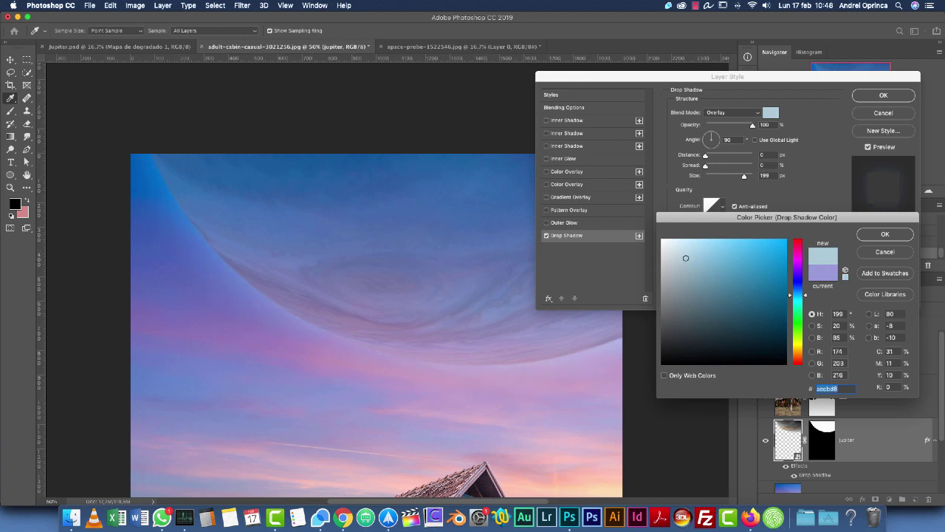
key("Return")
Step: Set the drop shadow's size to 250 px and its blend mode to Screen
left_click_drag(744, 175, 753, 176)
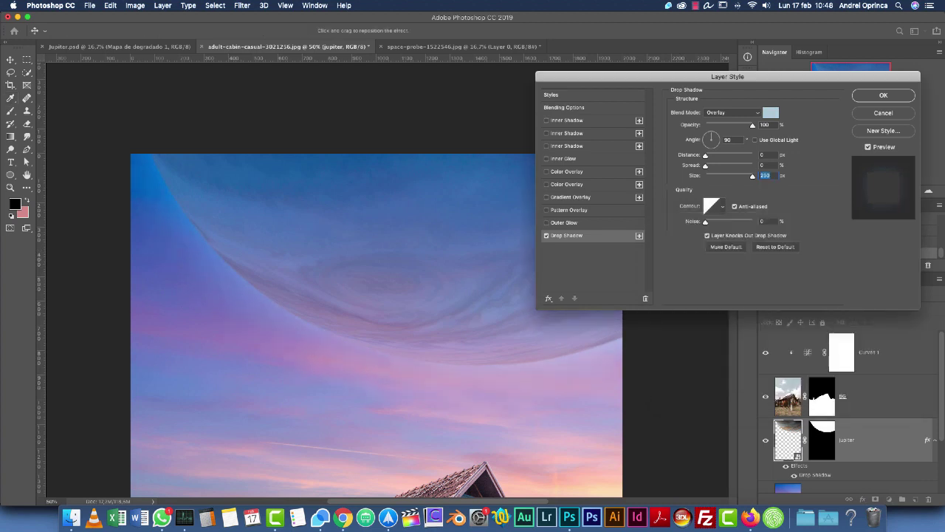
left_click(546, 236)
left_click(547, 236)
left_click(731, 112)
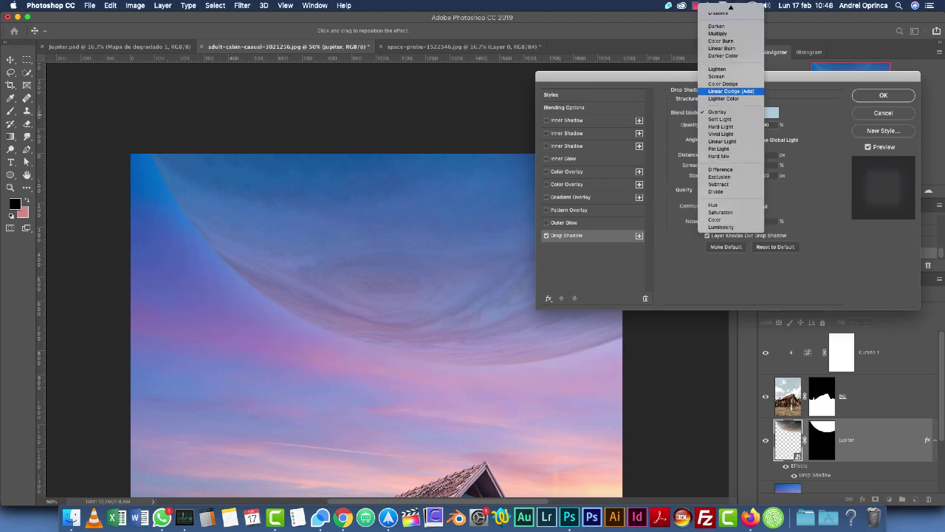
left_click(731, 76)
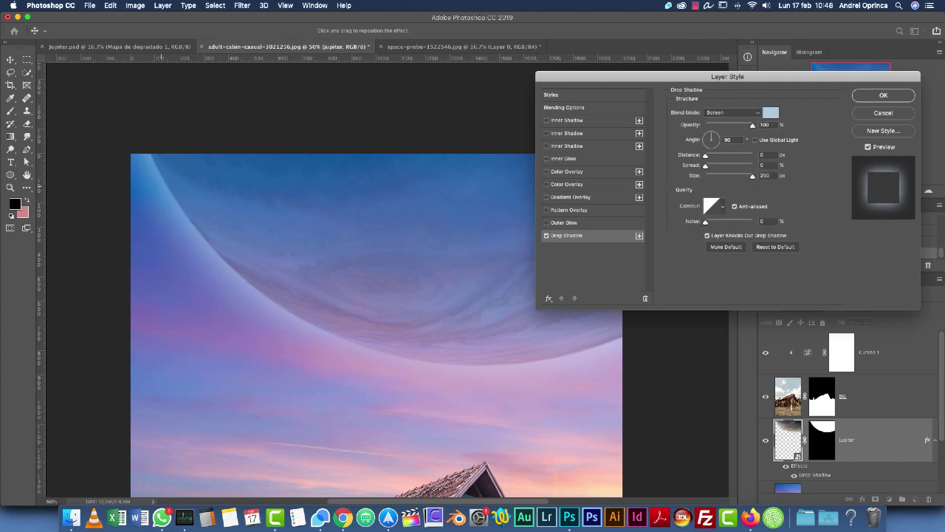
Step: Darken the drop shadow colour to the muted grey-blue #9cb3be
left_click(770, 112)
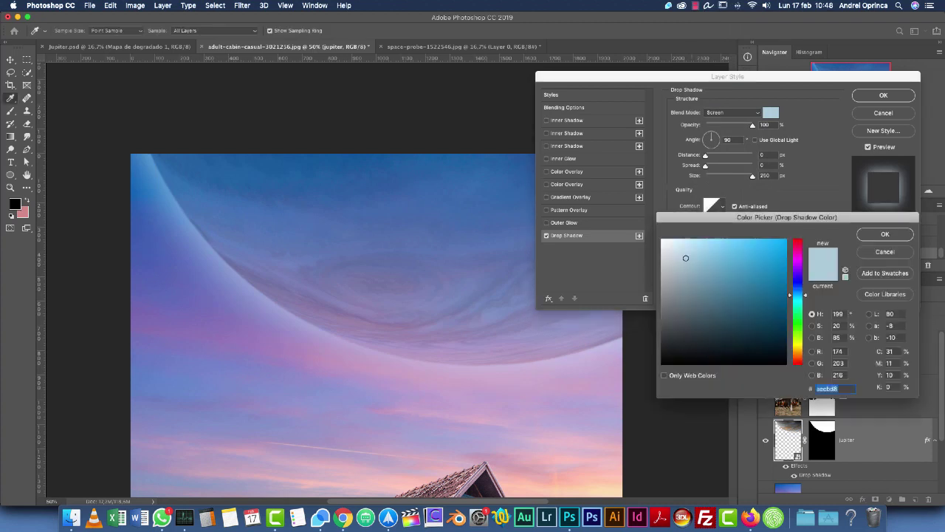
left_click(687, 276)
left_click_drag(688, 276, 684, 271)
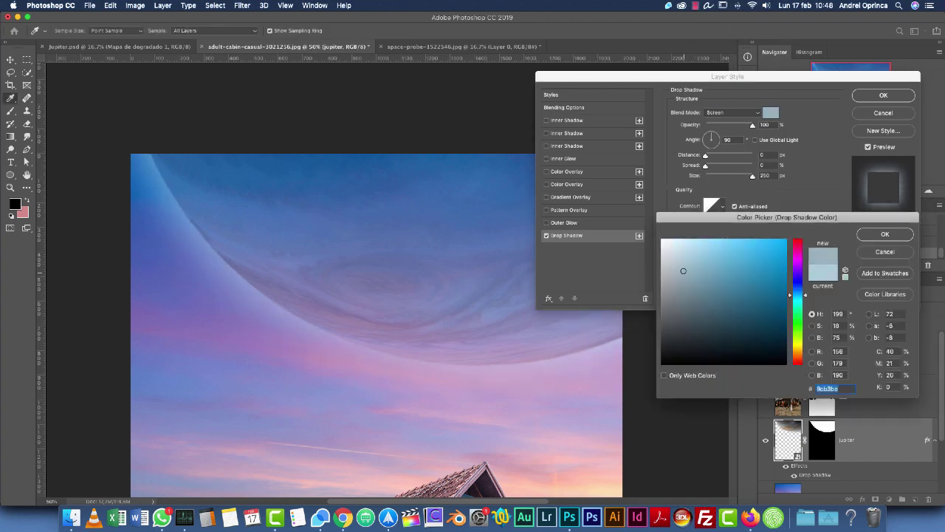
key("Return")
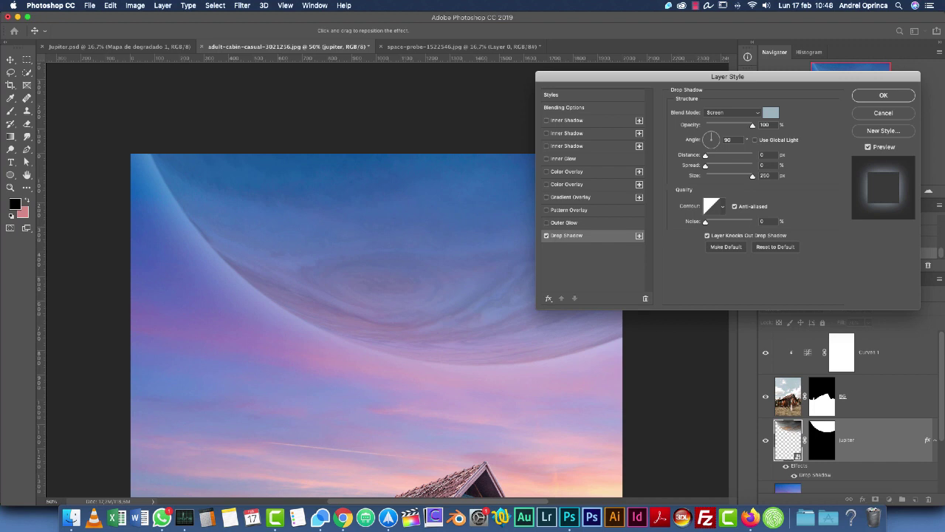
Step: Try an Inner Glow effect on the jupiter layer and inspect the planet's edge
left_click(547, 158)
left_click_drag(664, 76, 740, 80)
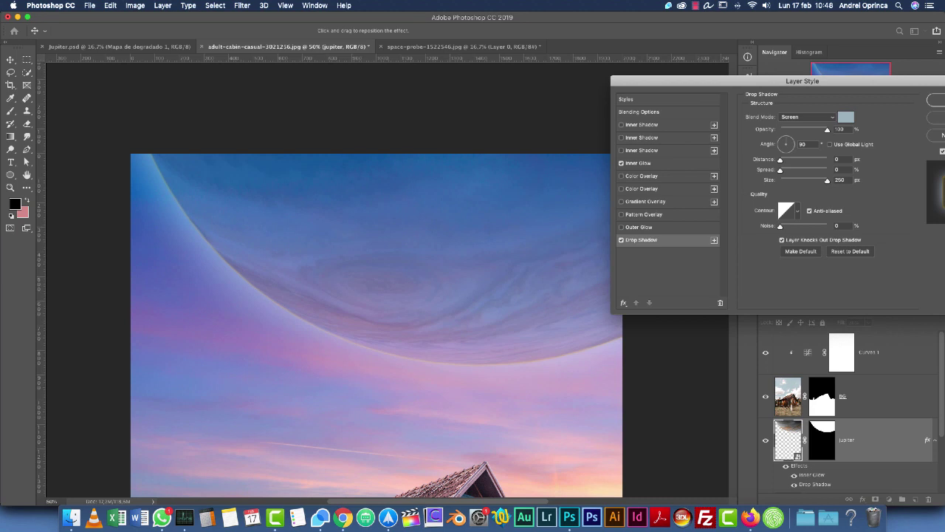
left_click_drag(739, 80, 814, 76)
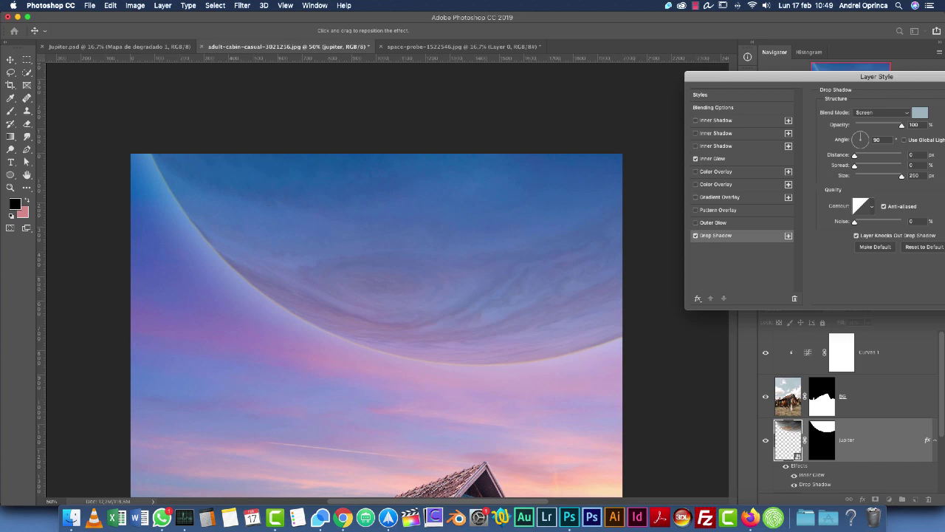
left_click_drag(812, 76, 635, 78)
left_click(518, 160)
Step: Enable an Inner Shadow on the jupiter layer with 75% opacity, an angle of -89° and a distance of 20 px
left_click(539, 122)
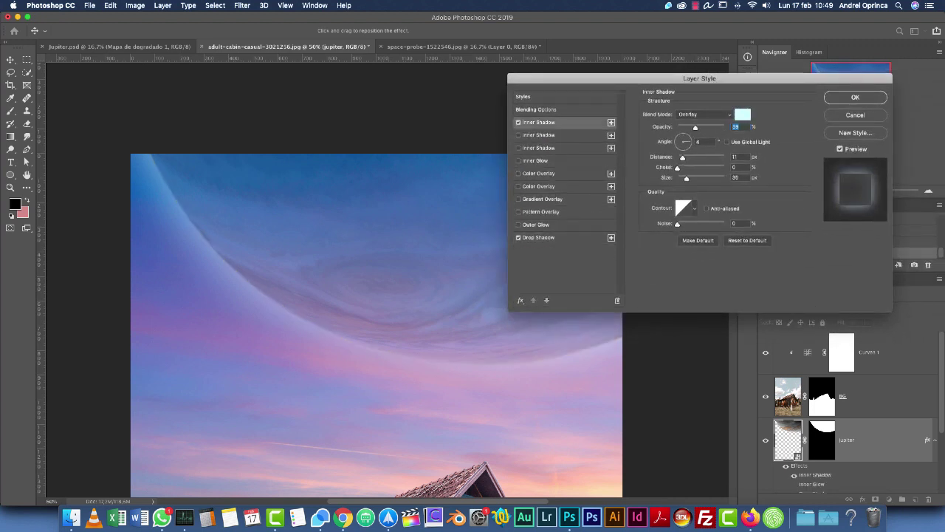
left_click(680, 147)
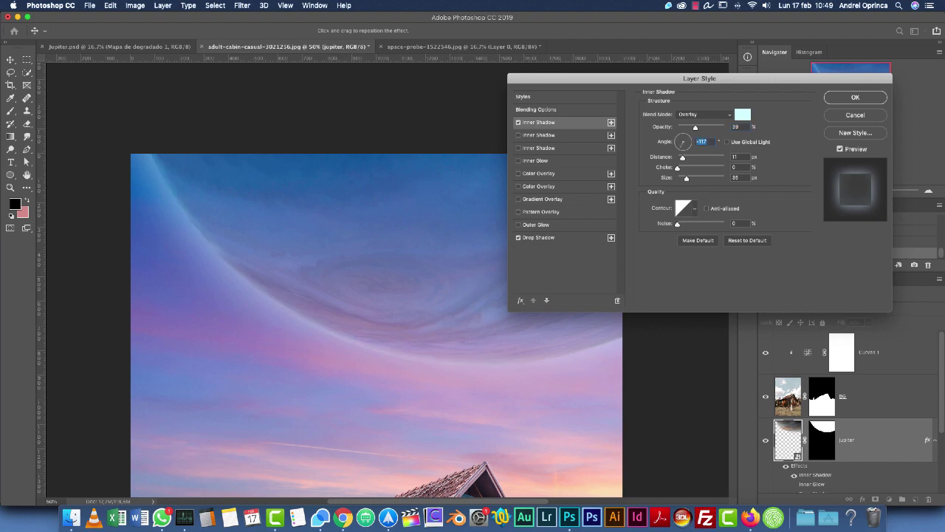
mouse_move(680, 147)
left_mouse_down()
mouse_move(720, 159)
mouse_move(687, 138)
mouse_move(689, 127)
mouse_move(713, 127)
mouse_move(683, 140)
left_mouse_up()
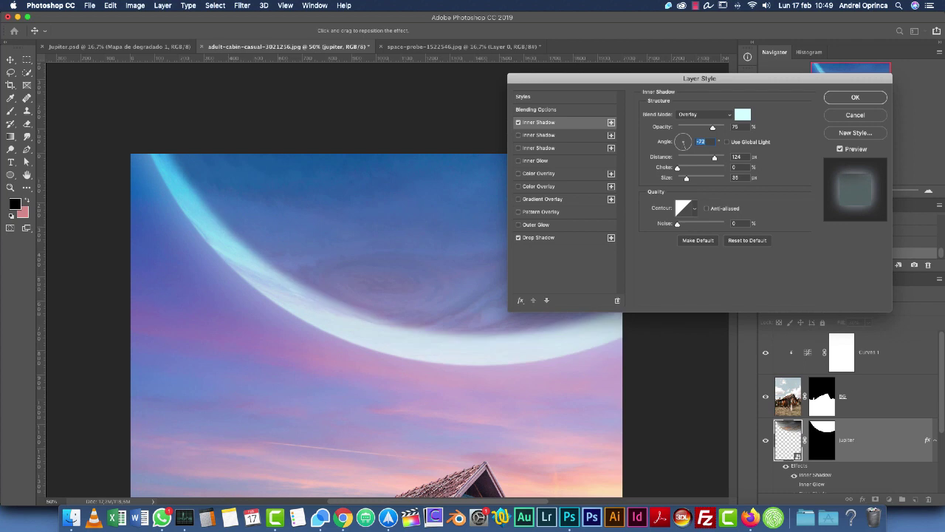
key("Tab")
type("20")
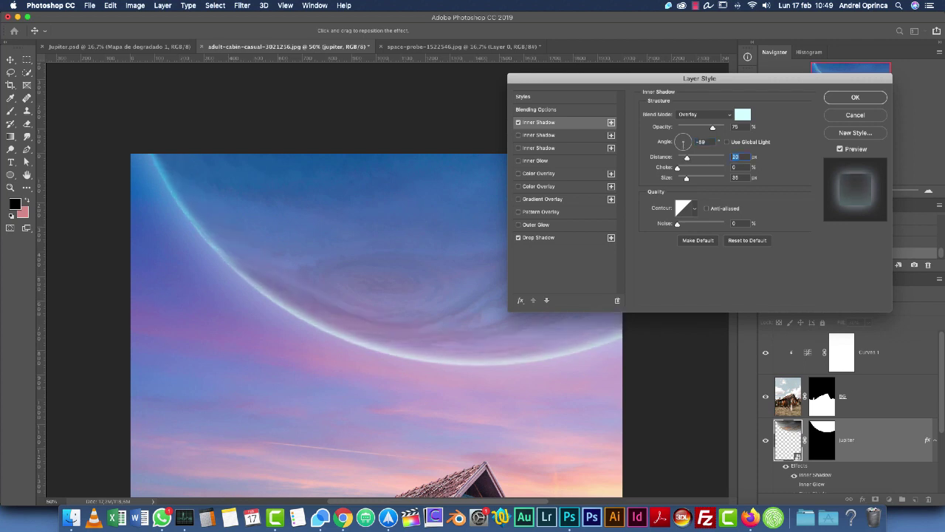
Step: Set the inner shadow's size to 250 px, keeping the Overlay blend mode
key("Tab")
key("Tab")
type("79")
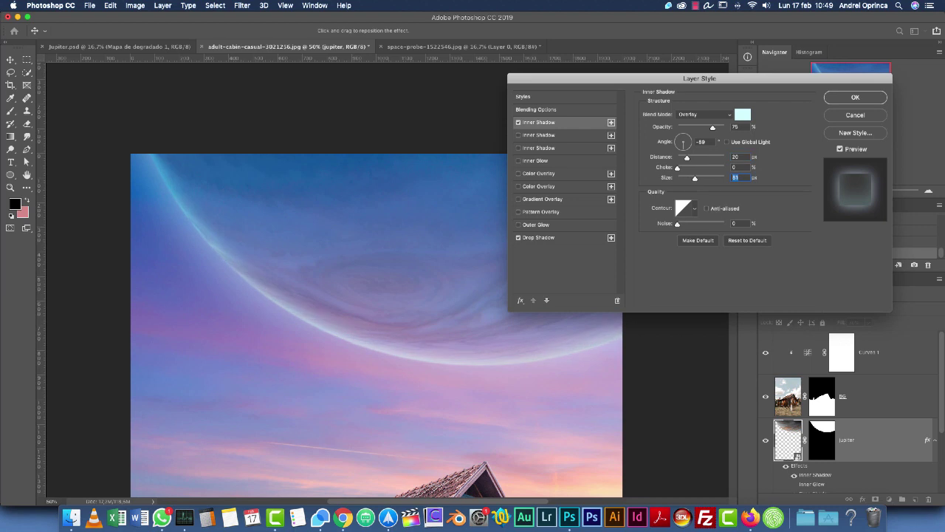
left_click(701, 115)
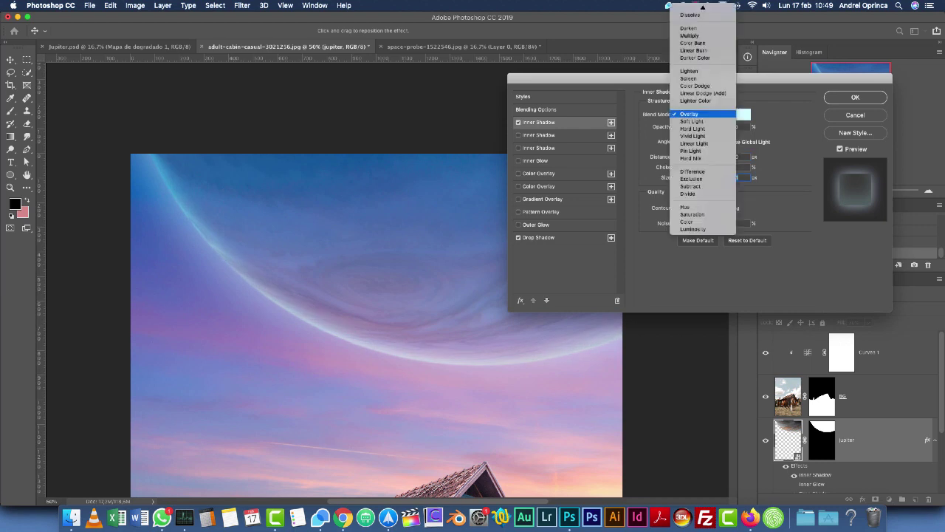
left_click(694, 114)
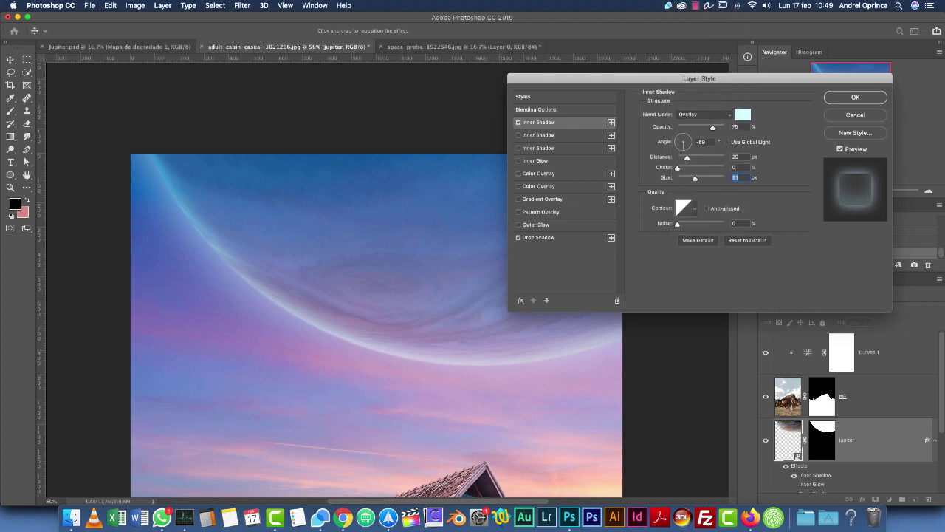
left_click_drag(695, 179, 725, 178)
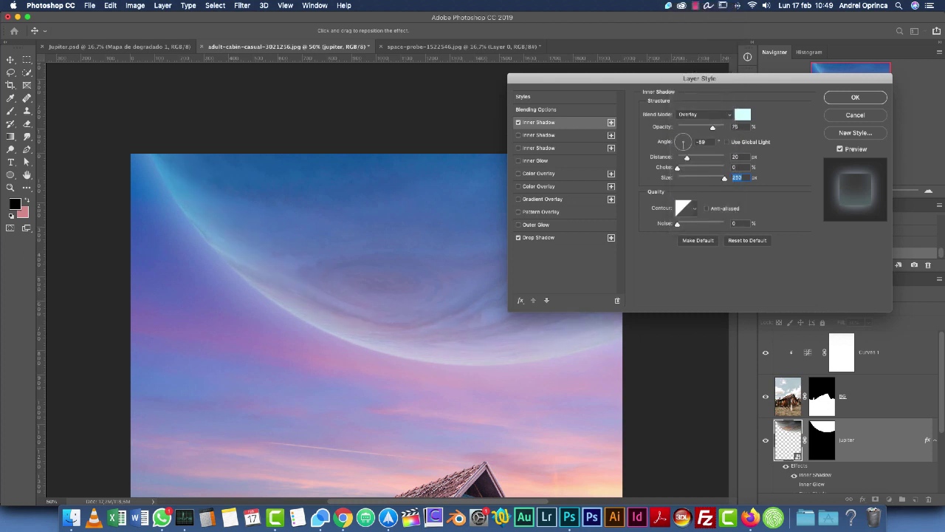
Step: Set the first inner shadow's colour to the pale grey-cyan #bfdfdf and compare the planet with the effect off and on
left_click(742, 115)
left_click(680, 254)
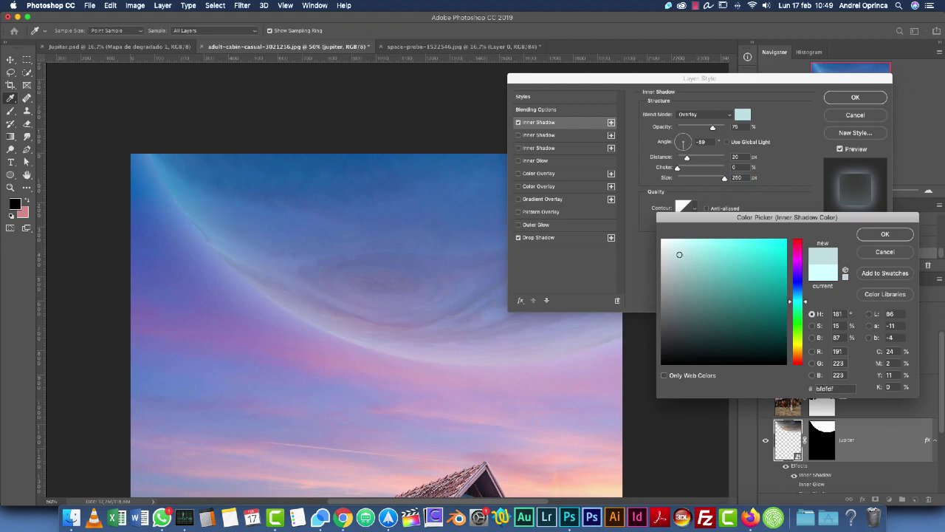
left_click(885, 233)
left_click(518, 122)
left_click(518, 122)
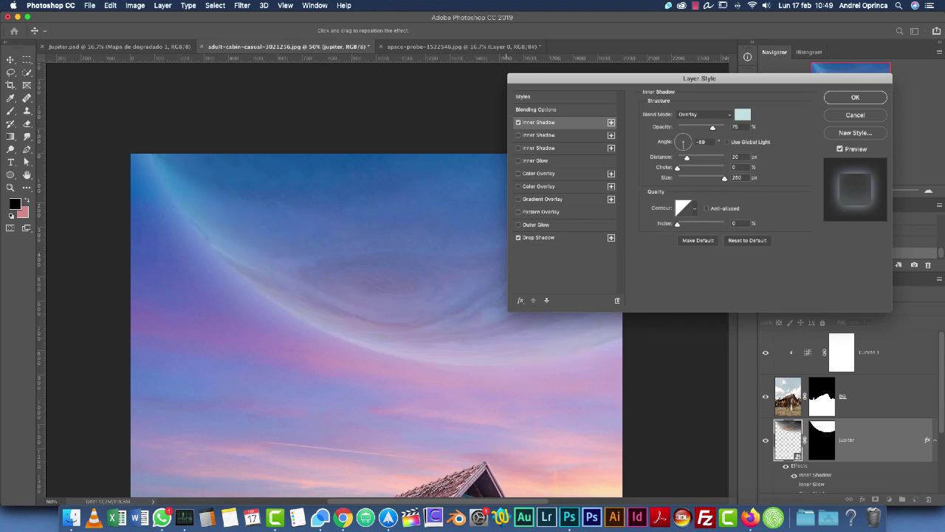
Step: Enable the second inner shadow on the jupiter layer and compare Overlay with Color Dodge blending, keeping Color Dodge
left_click(517, 134)
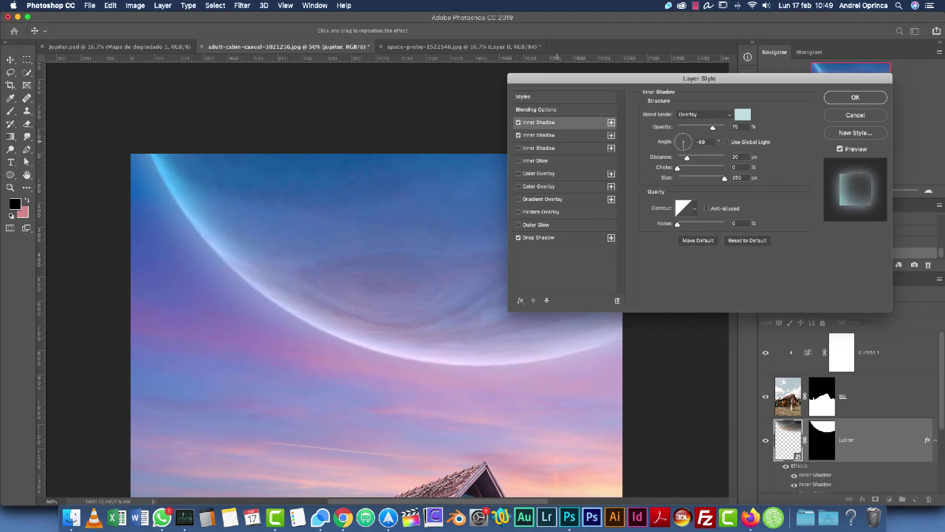
left_click(558, 137)
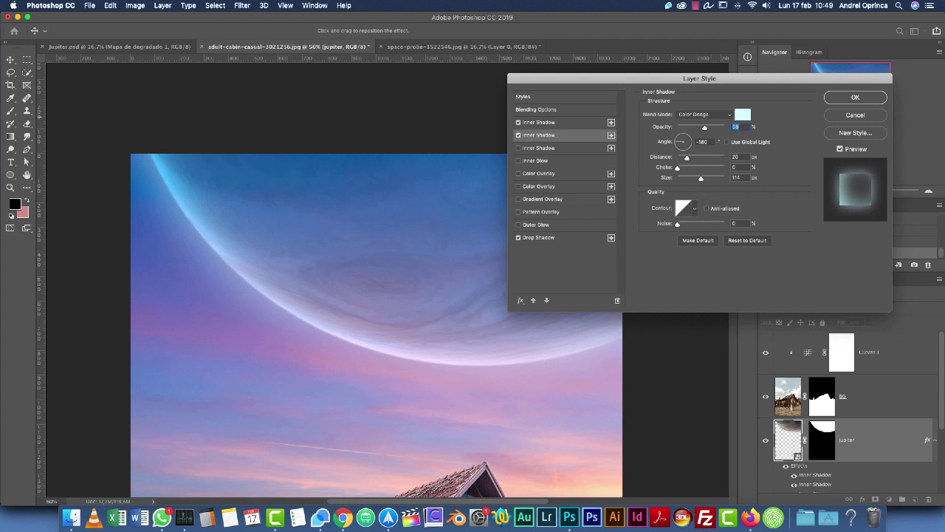
left_click(715, 115)
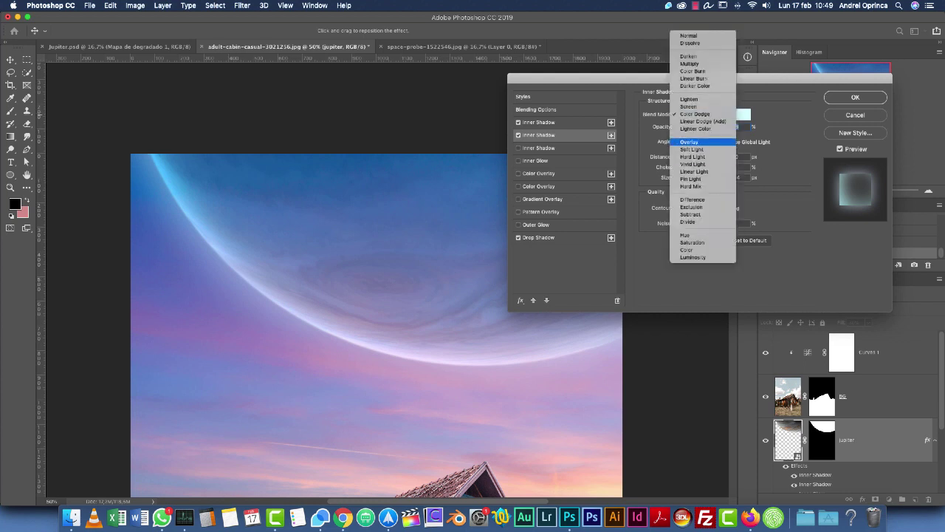
left_click(714, 142)
left_click(705, 114)
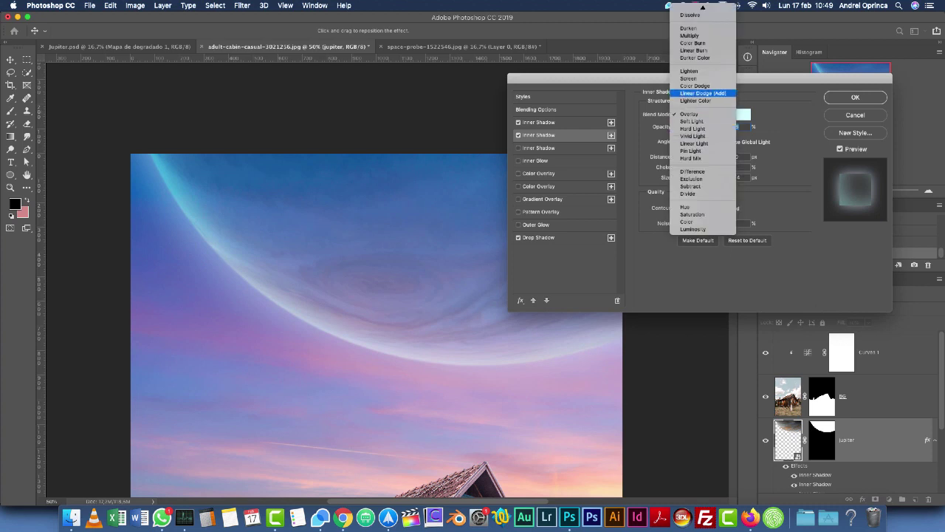
left_click(694, 85)
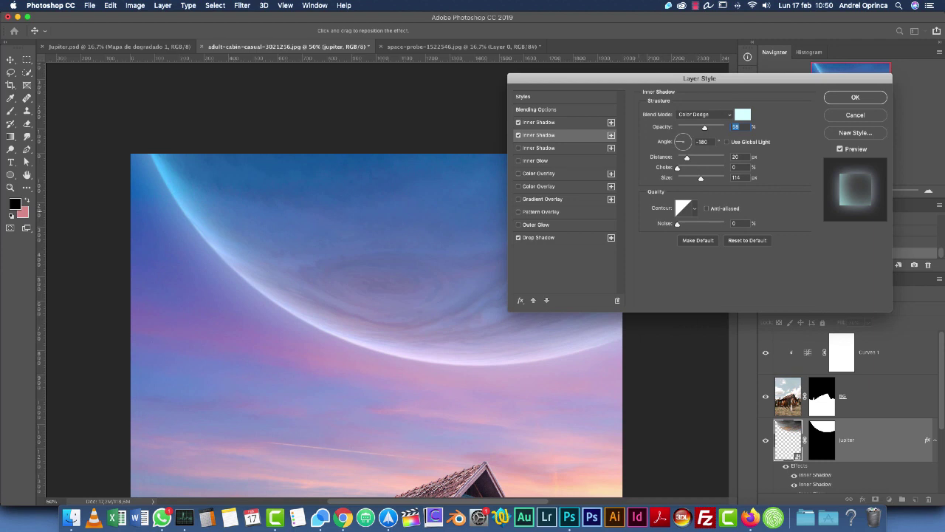
Step: Set the second inner shadow's distance to 10 px and size to 38 px, and make its colour a more saturated turquoise
left_click_drag(686, 158, 687, 178)
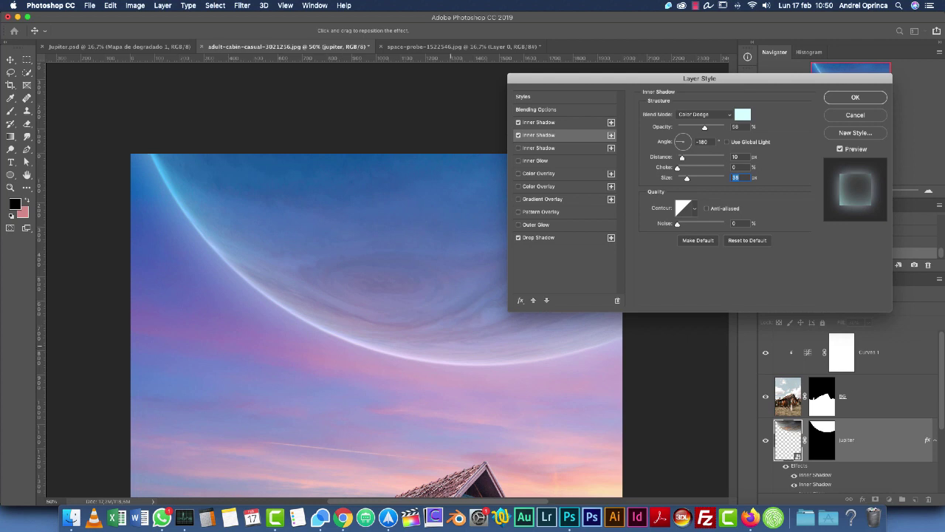
left_click(743, 115)
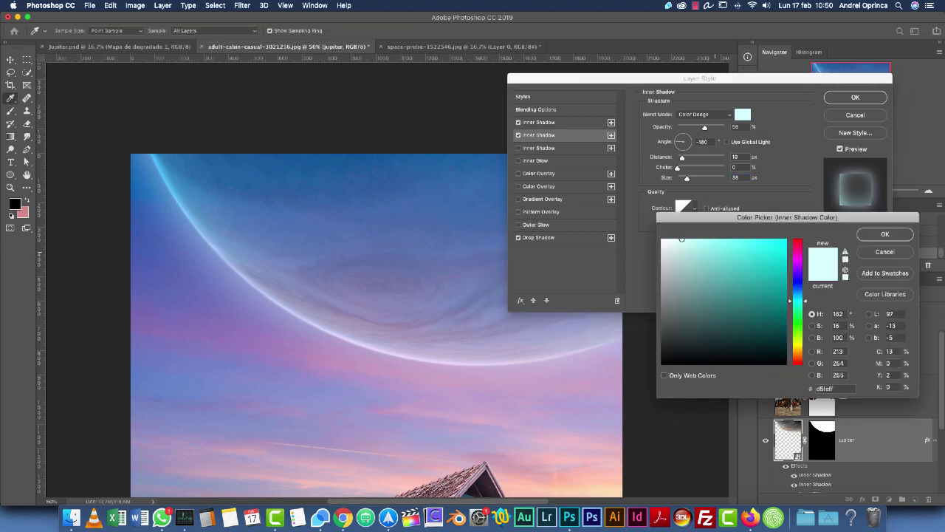
left_click(716, 249)
left_click(885, 234)
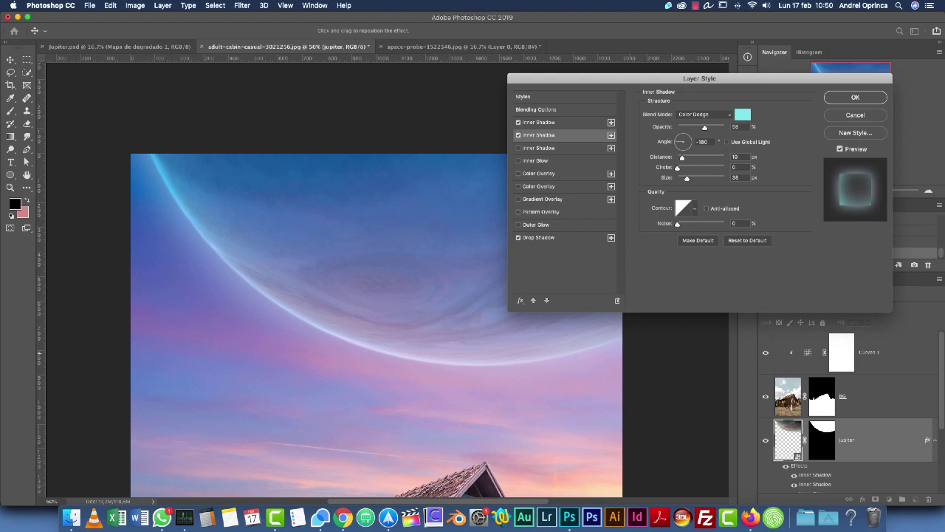
Step: Turn the second inner shadow's angle toward the planet's lower edge, fine-tune its size and distance, and apply the layer style
left_click_drag(676, 143, 680, 149)
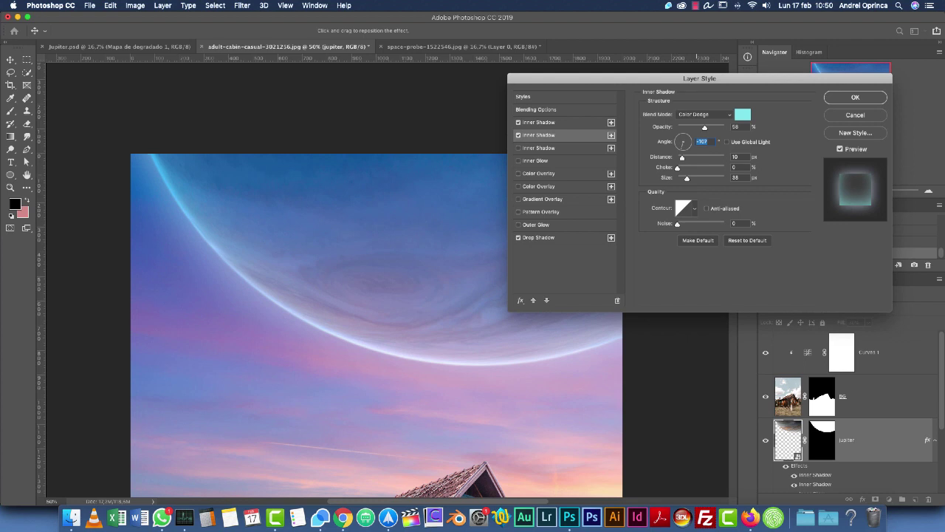
left_click_drag(687, 178, 683, 156)
key("Return")
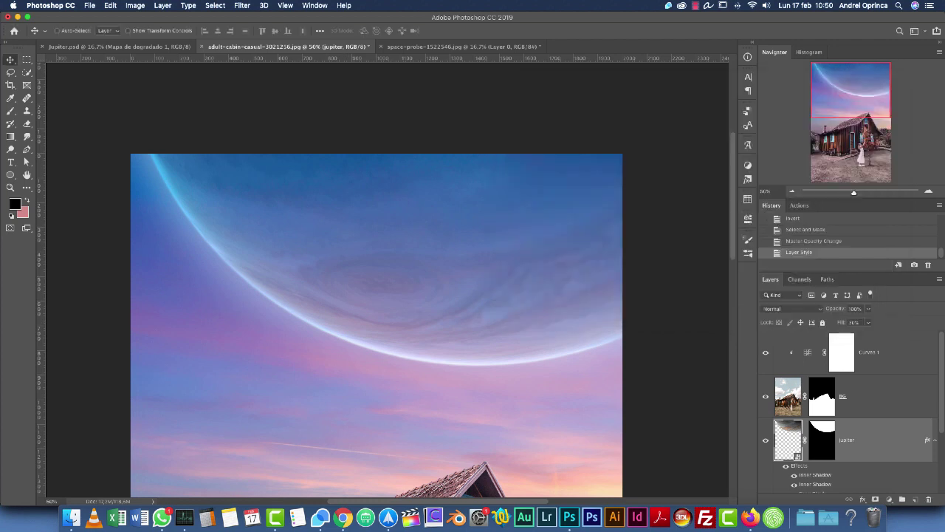
Step: Add a Curves adjustment clipped to the jupiter layer and shape a gentle S-curve that lifts the highlights and lowers the shadows
scroll(377, 280, "down", 4)
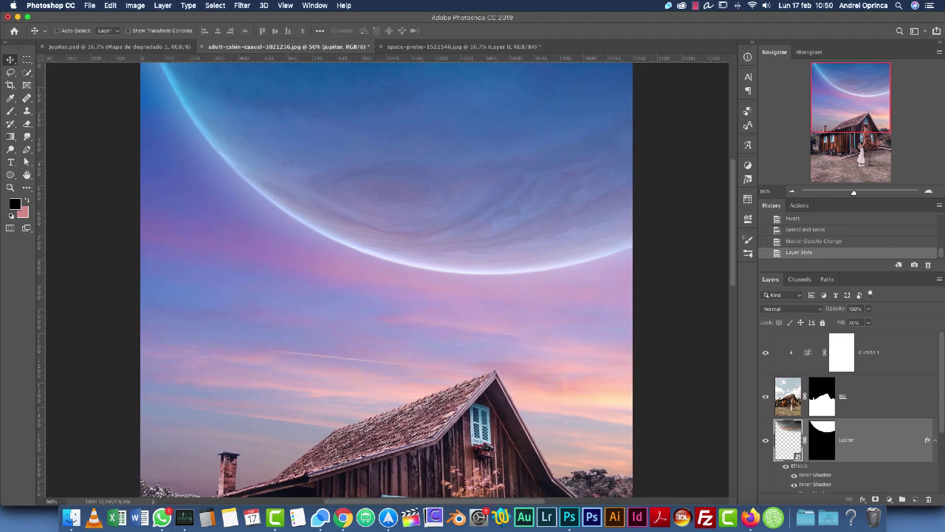
left_click(890, 499)
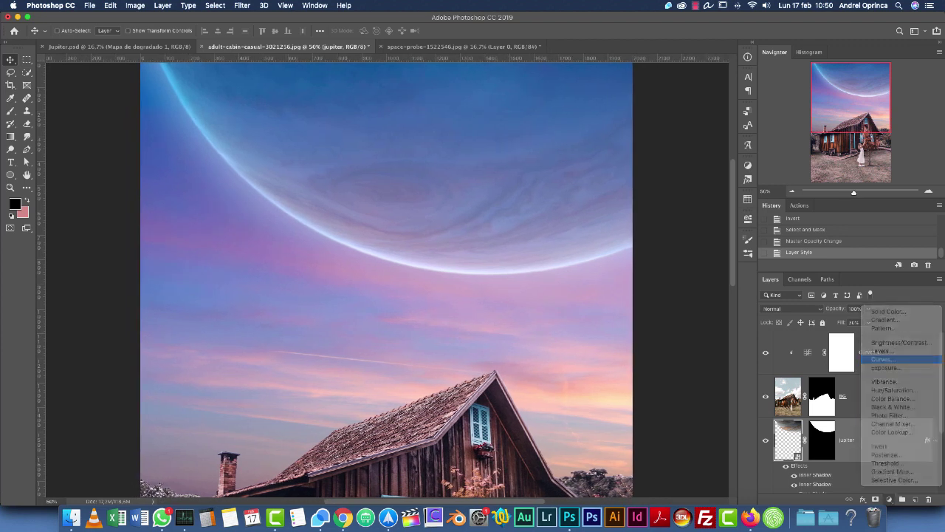
left_click(883, 360)
key("alt+super+g")
scroll(480, 281, "up", 2)
scroll(480, 281, "up", 3)
scroll(480, 281, "right", 2)
left_click_drag(678, 314, 677, 304)
left_click_drag(631, 355, 629, 363)
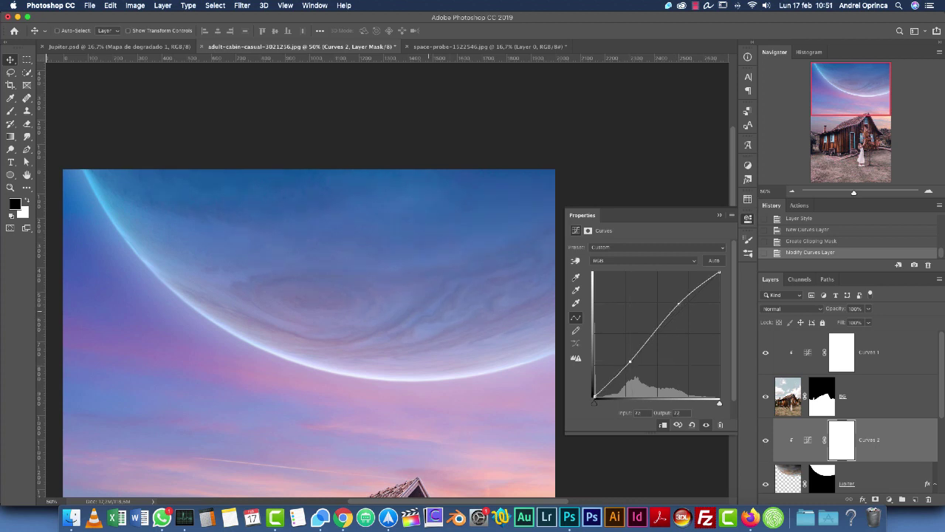
left_click(720, 215)
left_click(792, 191)
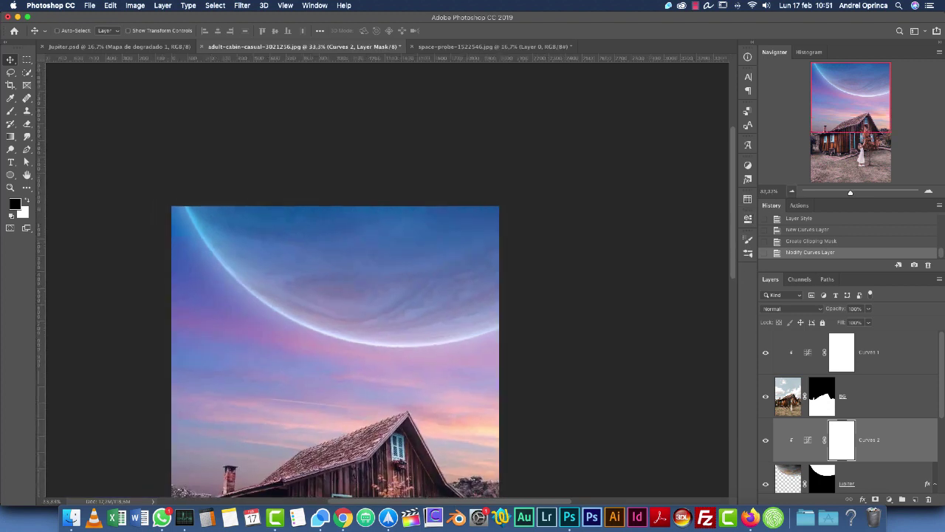
left_click(791, 191)
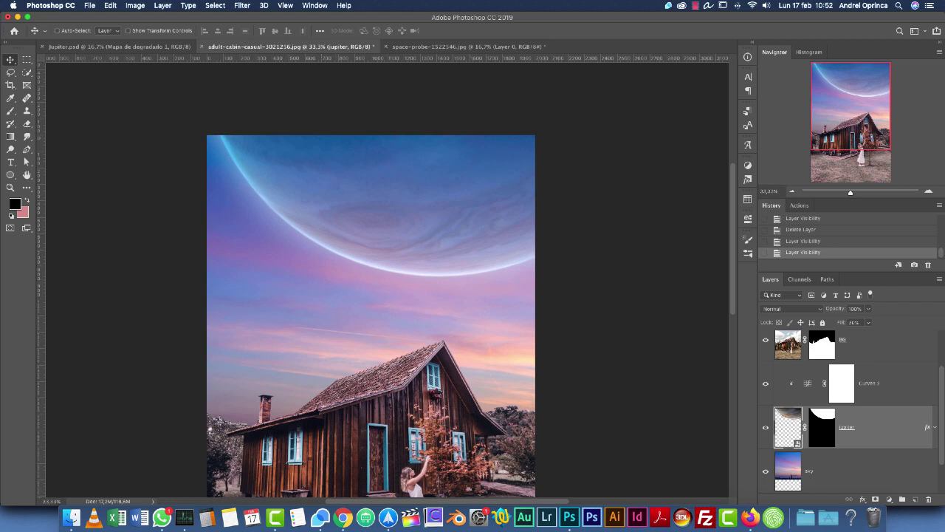
Step: Create a new empty layer above the Curves 2 adjustment and name it moon
left_click(871, 383)
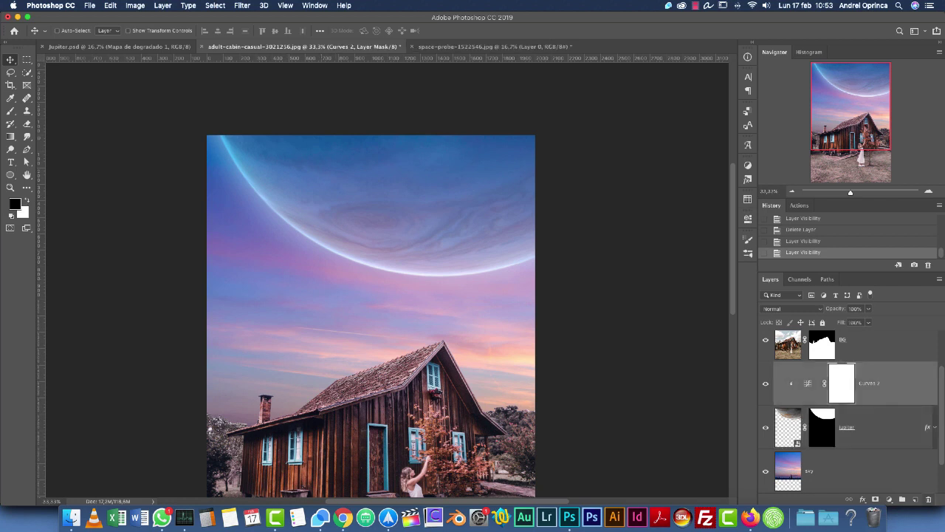
left_click(915, 499)
double_click(813, 382)
type("moon")
key("Return")
Step: Set up the Brush tool with a soft round tip of about 162 px and 95% hardness
key("b")
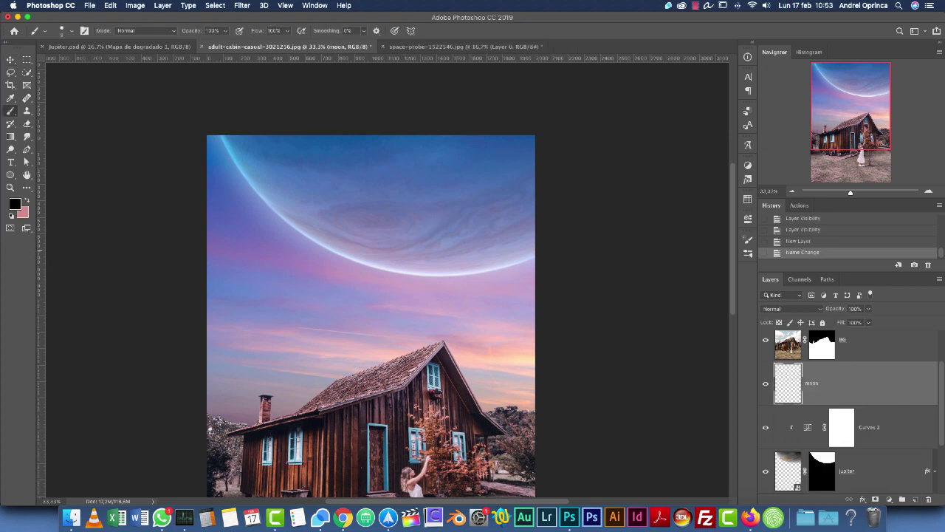
right_click(408, 283)
left_click_drag(457, 306, 495, 306)
key("Tab")
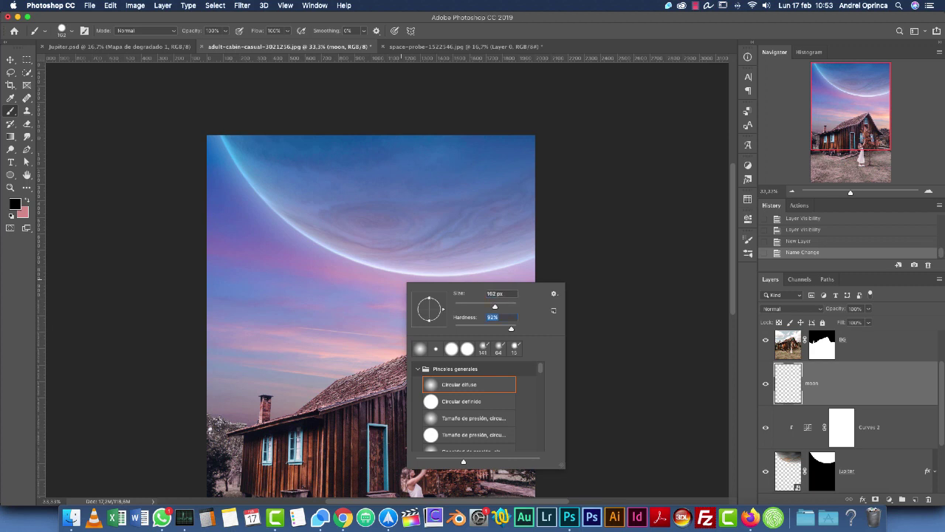
type("95")
key("Return")
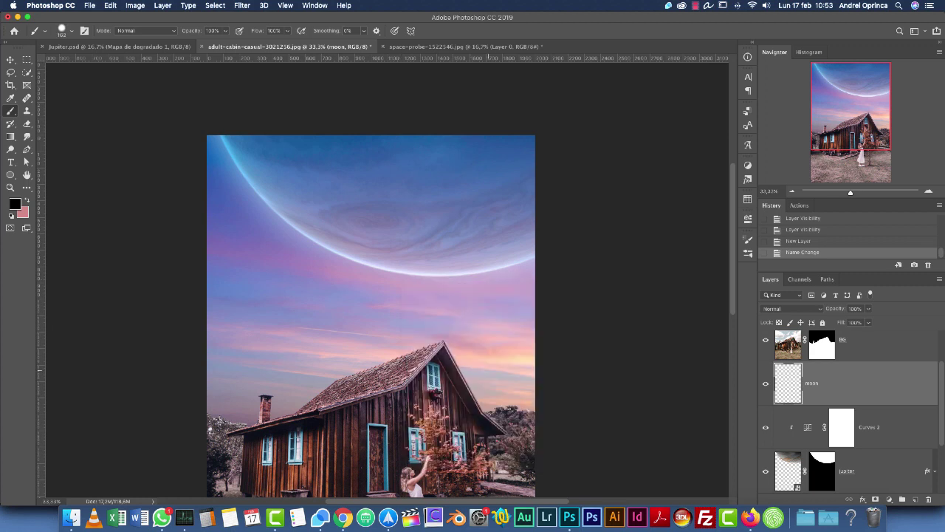
Step: Set the brush's foreground colour to a very pale, warm off-white for the moon
key("super+plus")
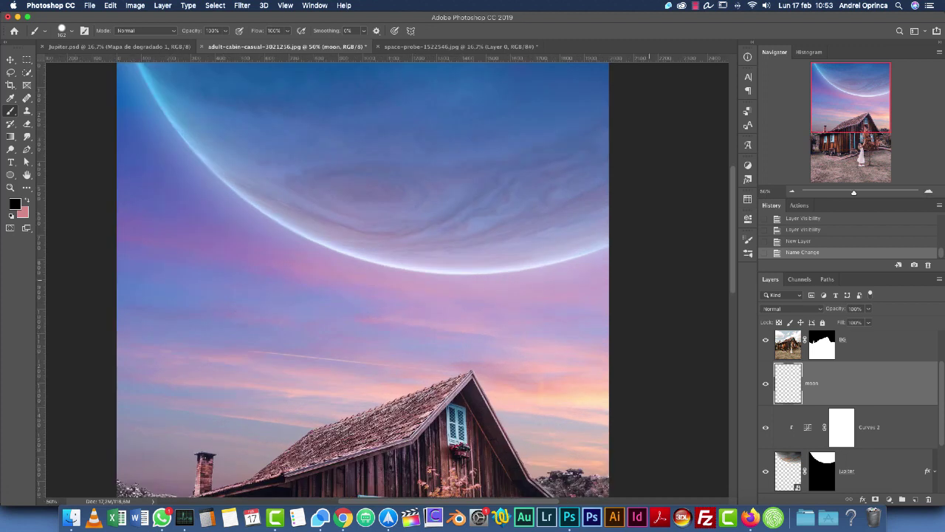
scroll(350, 280, "up", 5)
key("d")
left_click(15, 204)
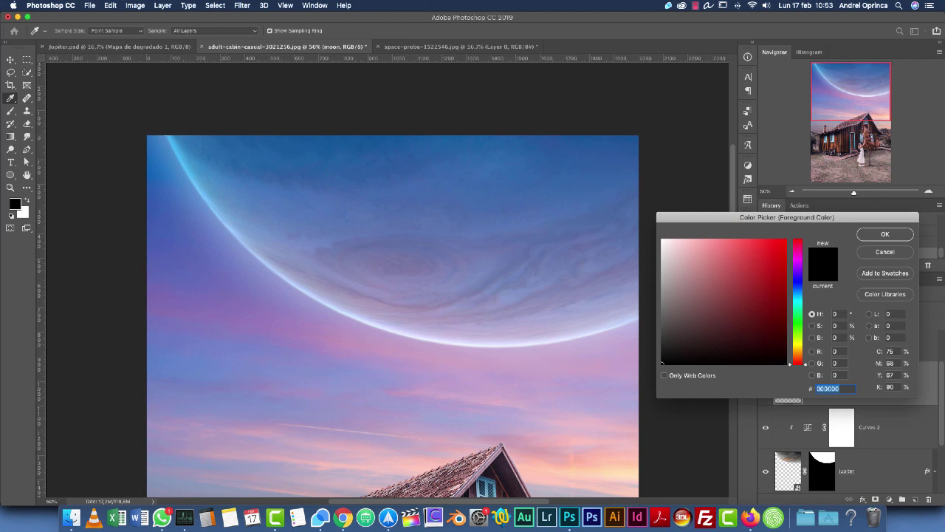
left_click(798, 349)
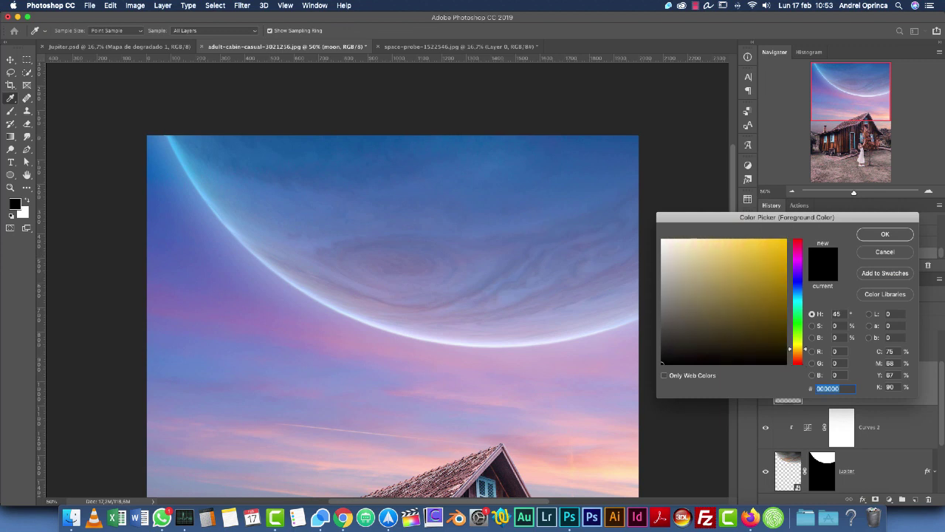
left_click(668, 245)
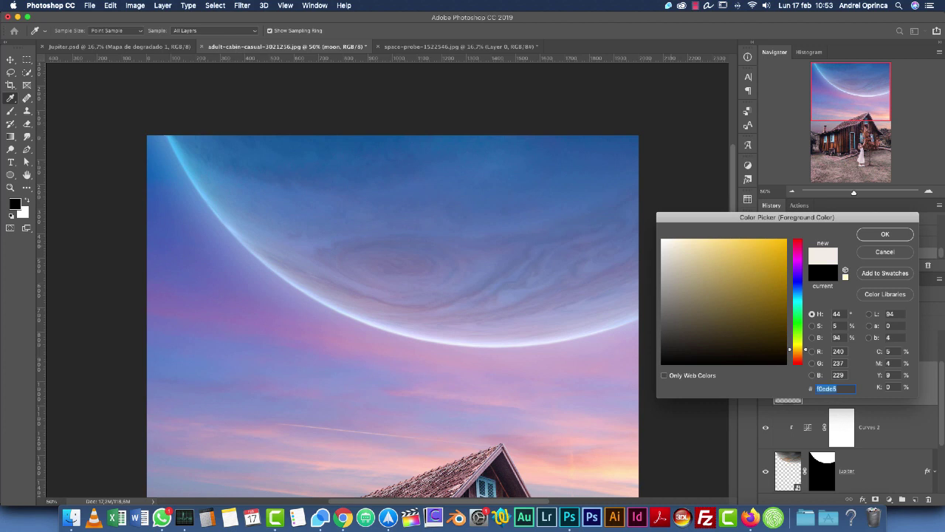
left_click_drag(668, 244, 666, 244)
left_click(667, 243)
left_click_drag(798, 349, 798, 354)
key("Return")
key("b")
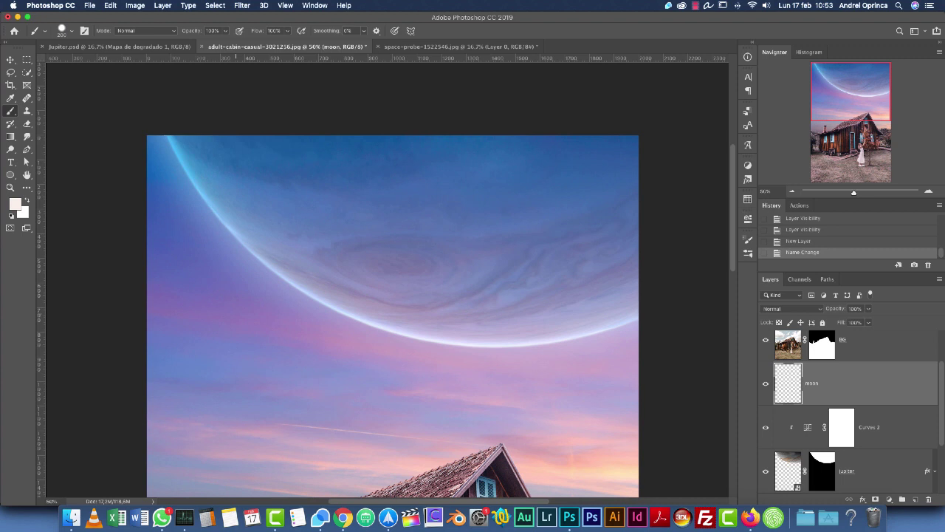
left_click(218, 283)
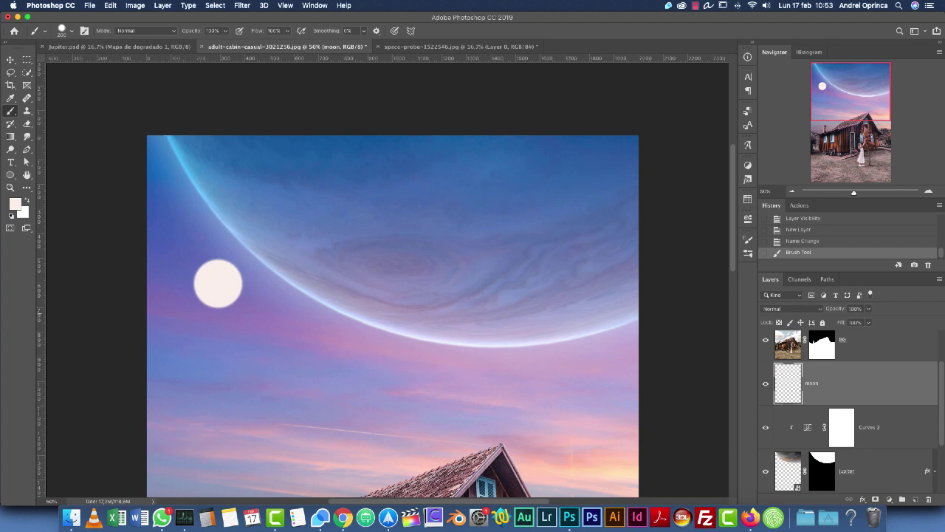
key("super+z")
key("super+o")
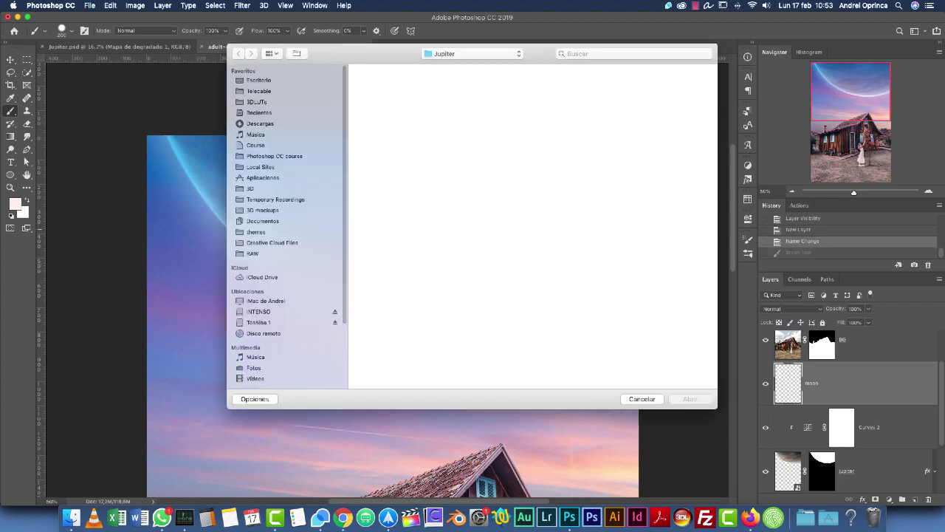
key("Escape")
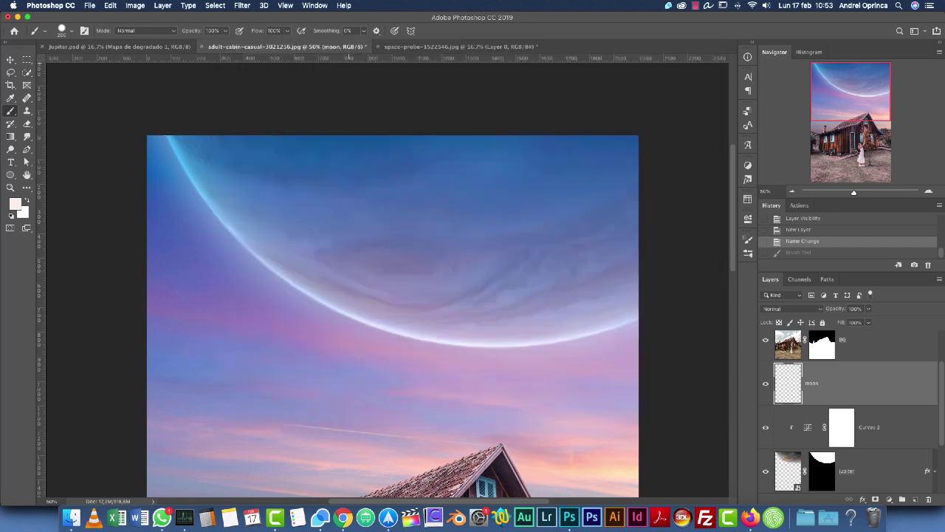
Step: Check the moon's size and placement in the finished Jupiter.psd reference, then return to the cabin document
left_click(460, 46)
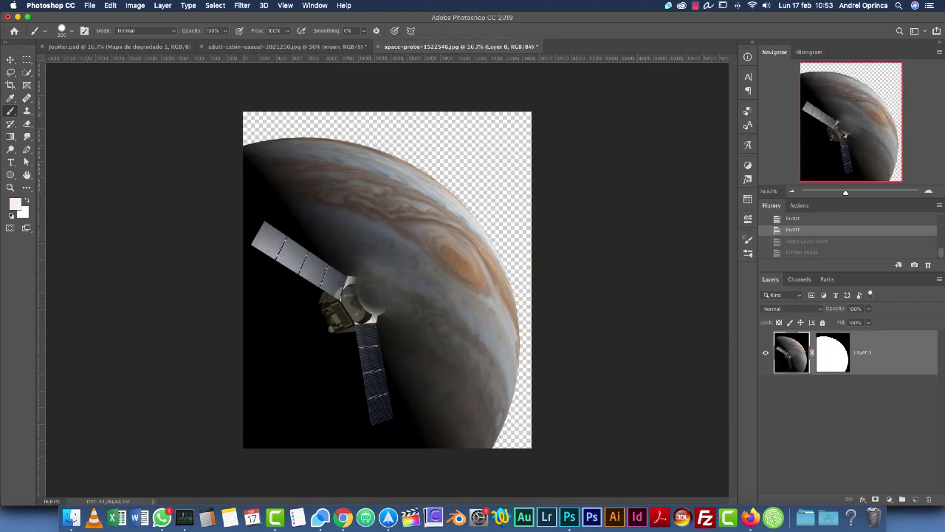
left_click(314, 47)
left_click(119, 46)
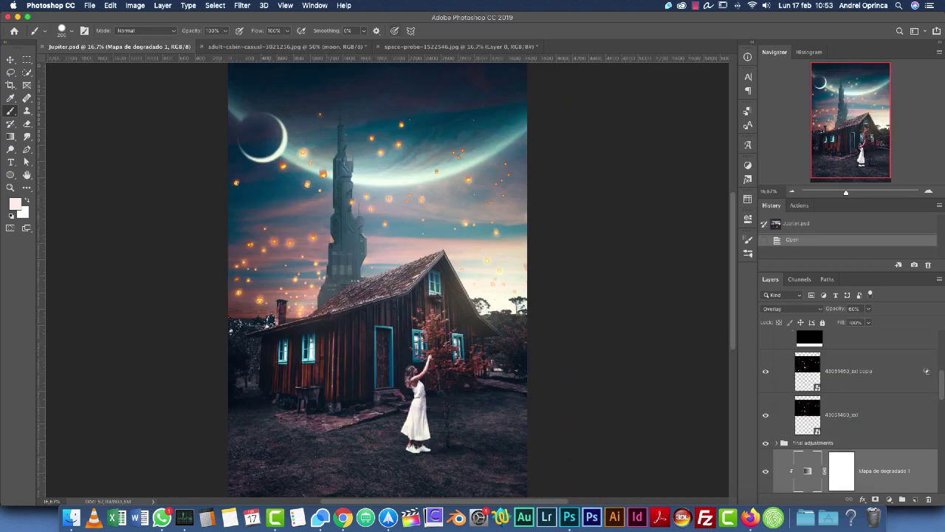
left_click(460, 46)
left_click(277, 47)
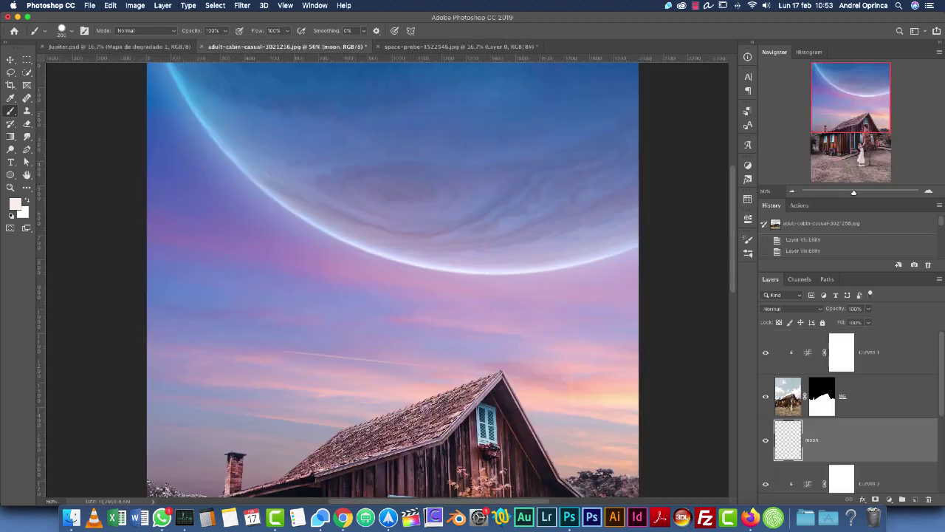
Step: Paint the moon as a single 400 px brush dab overlapping the planet's left rim on the moon layer
key("super+o")
left_click(230, 161)
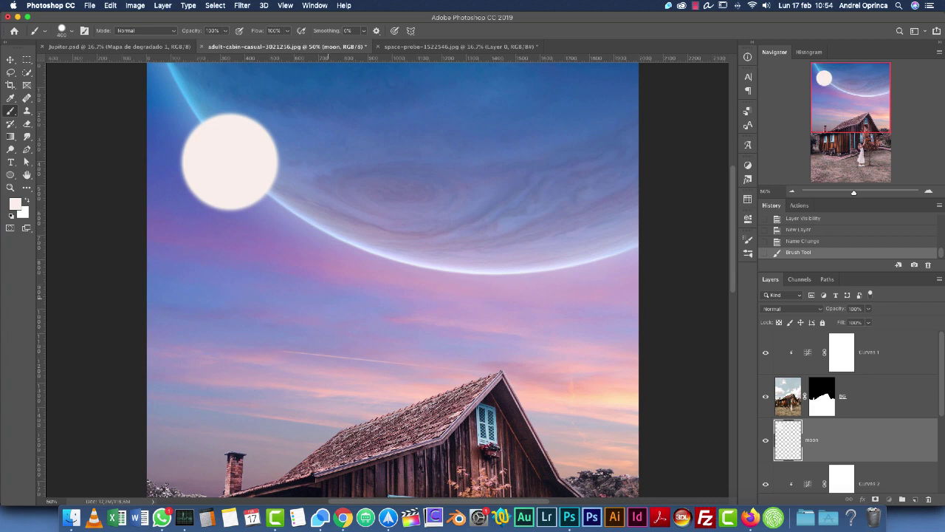
right_click(300, 145)
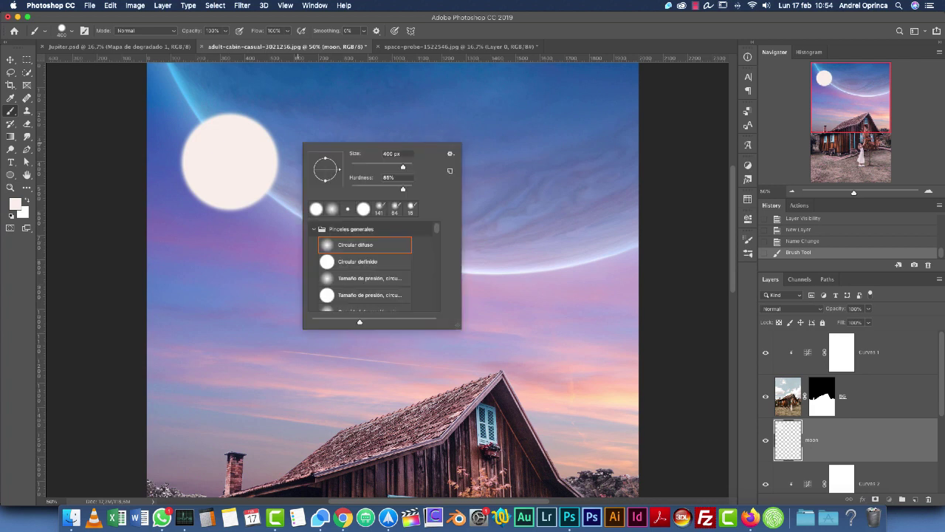
key("Escape")
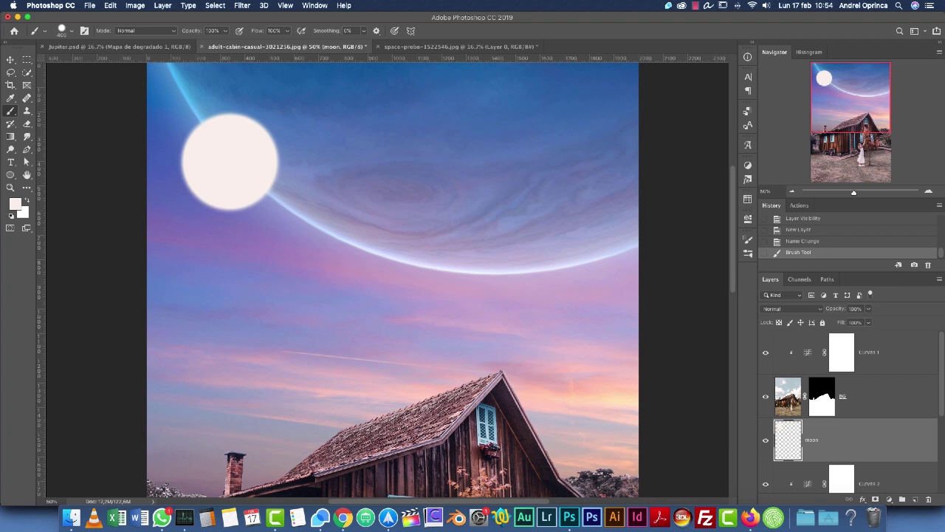
Step: Add a layer mask to the moon layer and hide its upper-left area with a black round brush dab, leaving a crescent
left_click(876, 499)
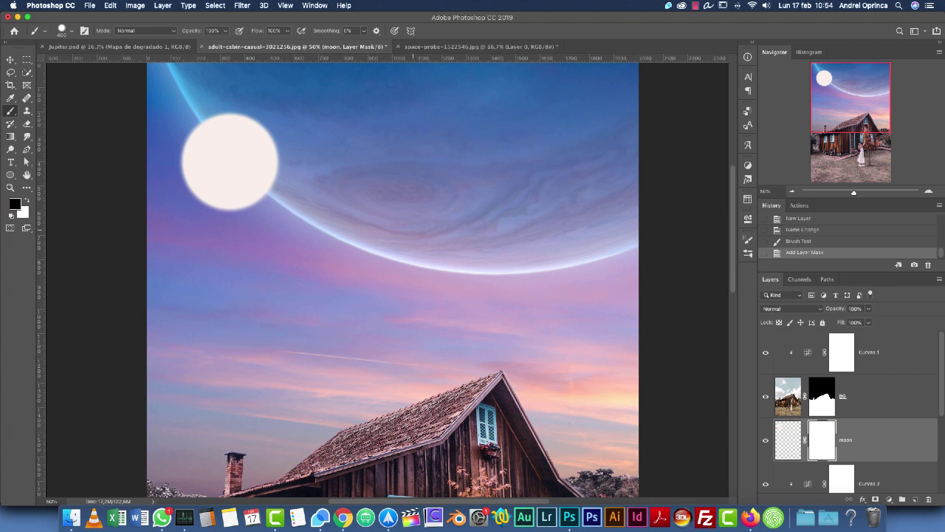
right_click(307, 127)
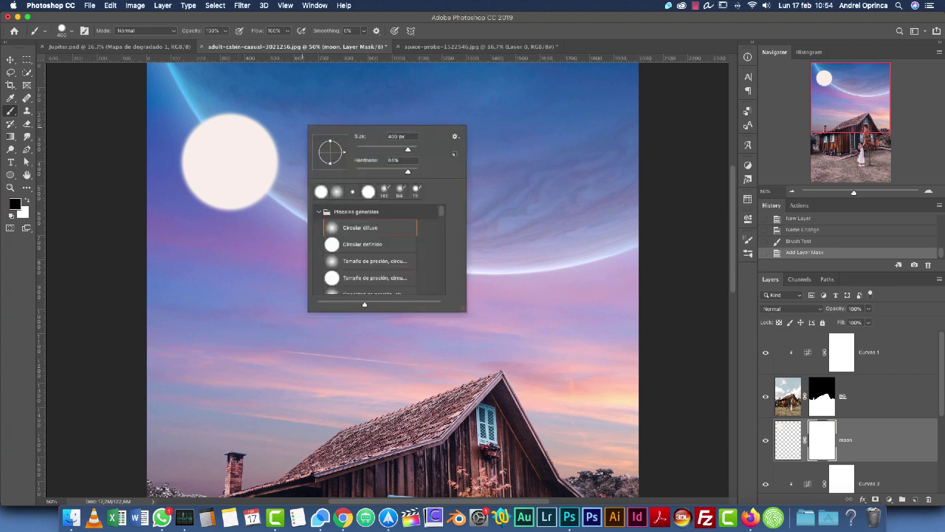
left_click(399, 136)
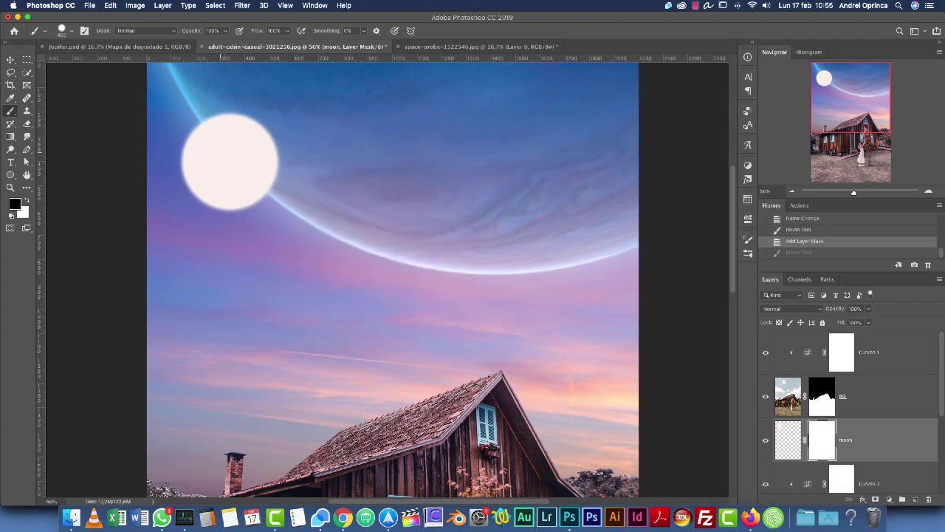
left_click(220, 150)
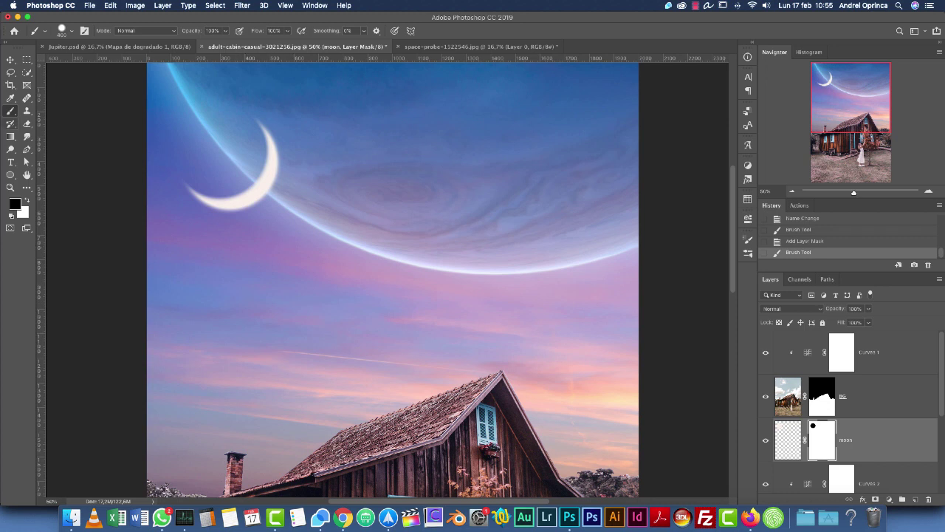
left_click(11, 61)
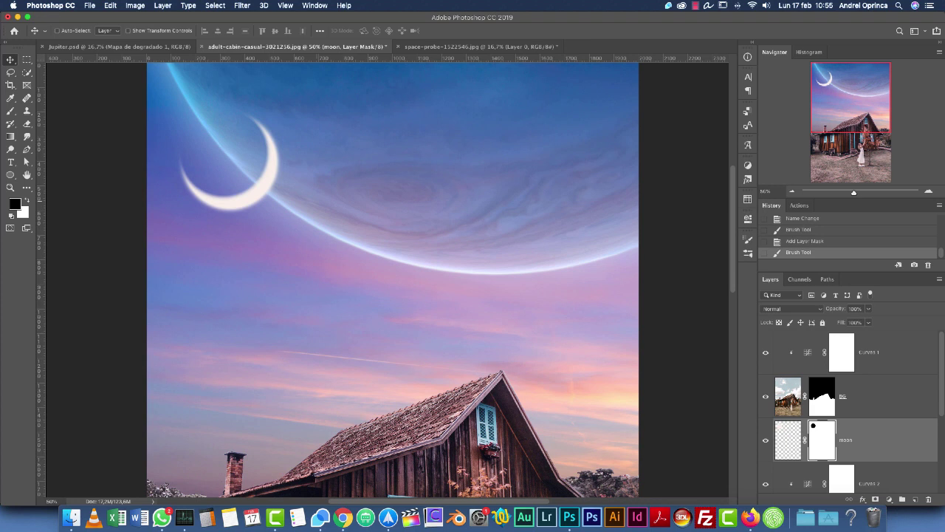
Step: Open the moon layer mask's properties and lower its density to 67%
double_click(822, 440)
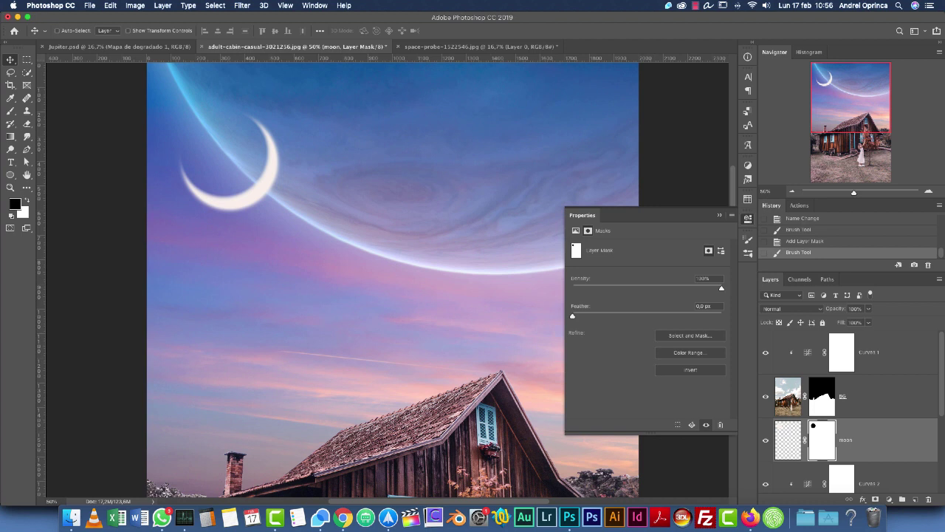
right_click(822, 440)
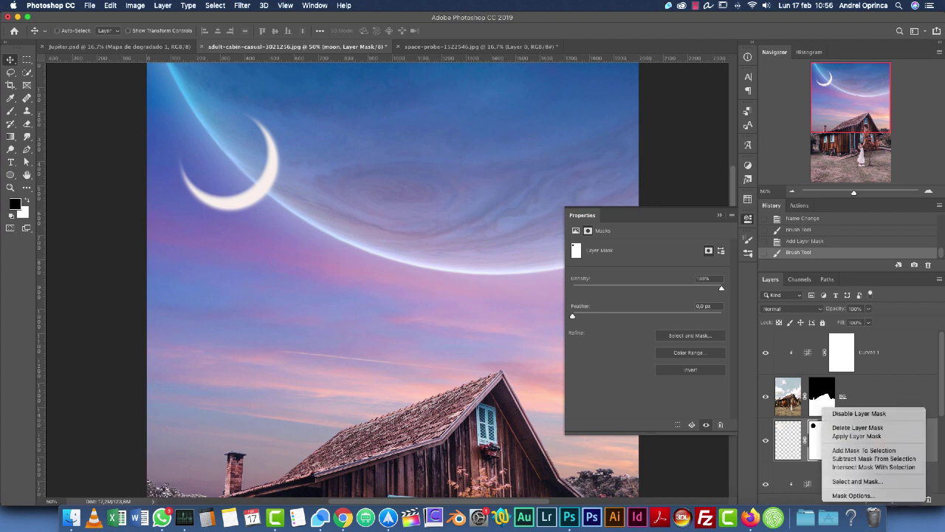
key("Escape")
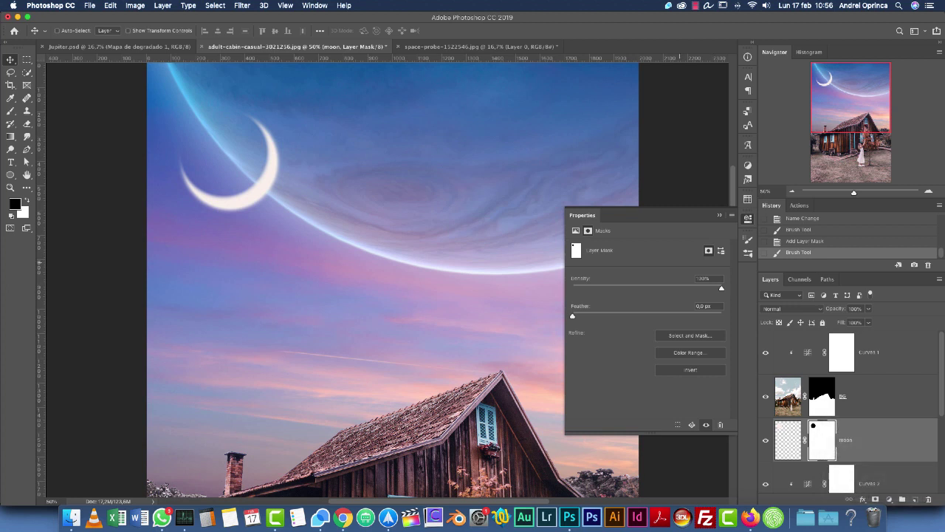
left_click_drag(721, 288, 698, 288)
type("67")
key("Return")
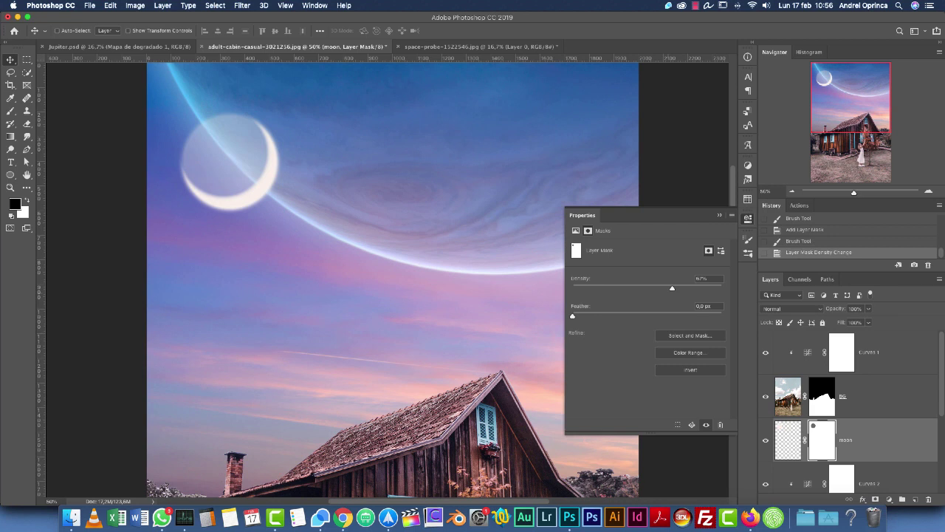
Step: Try moon mask densities of 70% and 85%, set the density to 90% and close the mask properties
left_click(701, 278)
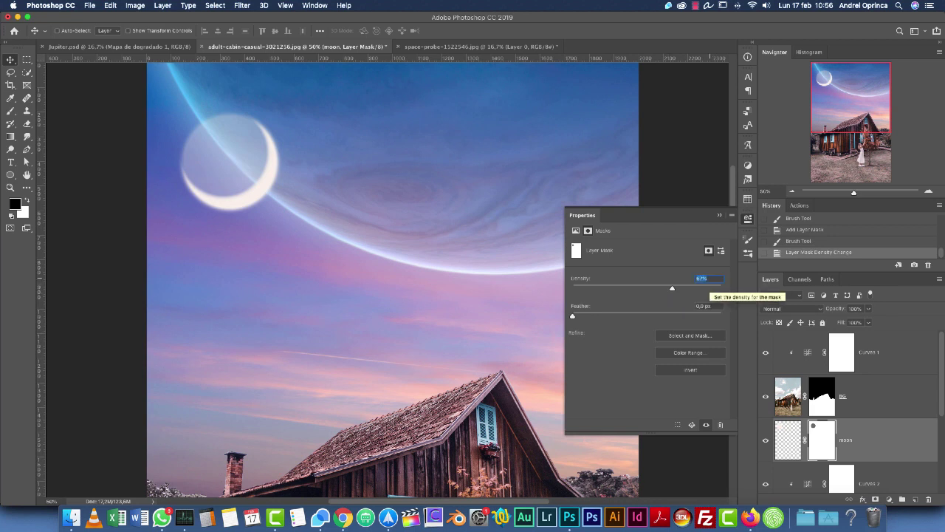
type("70")
key("Return")
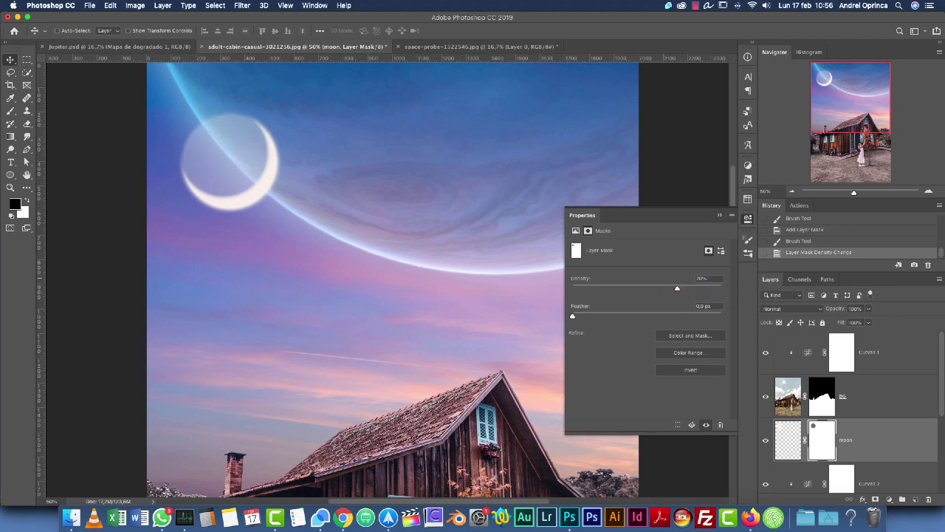
left_click(704, 278)
type("85")
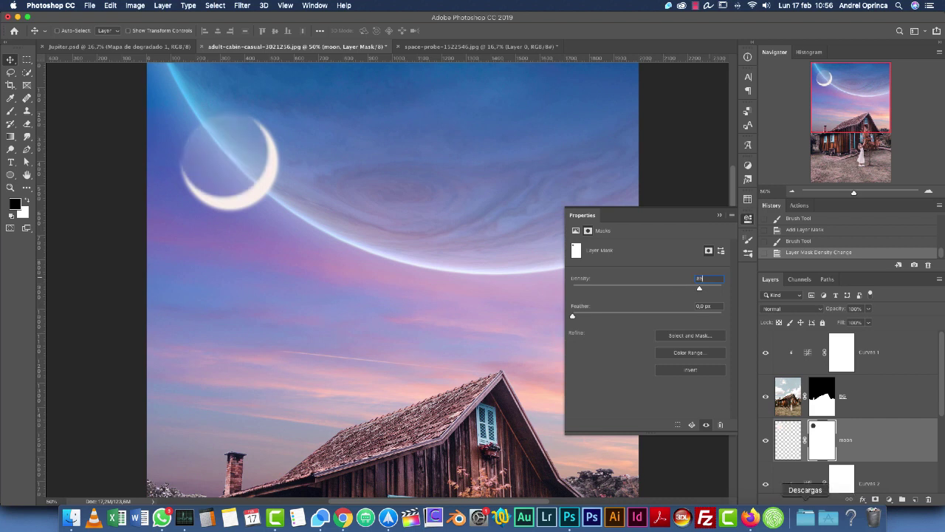
key("Return")
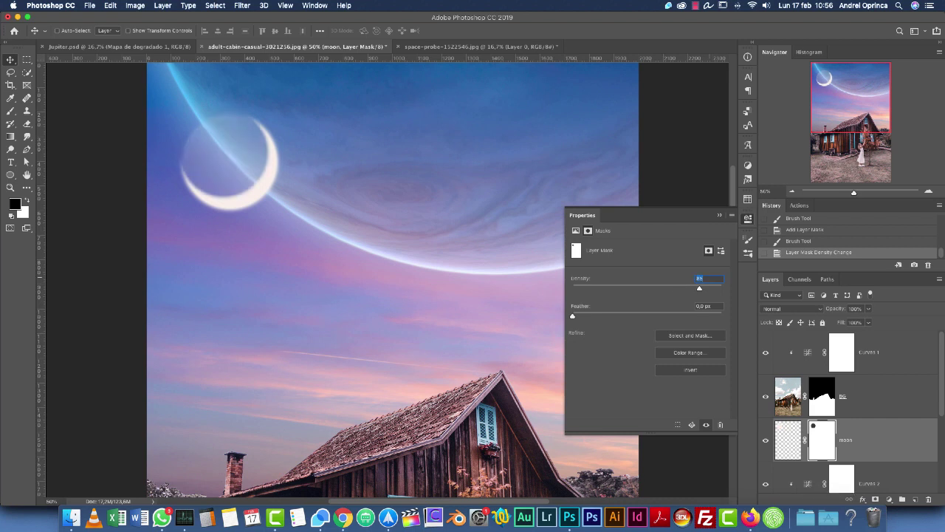
type("90")
left_click(720, 215)
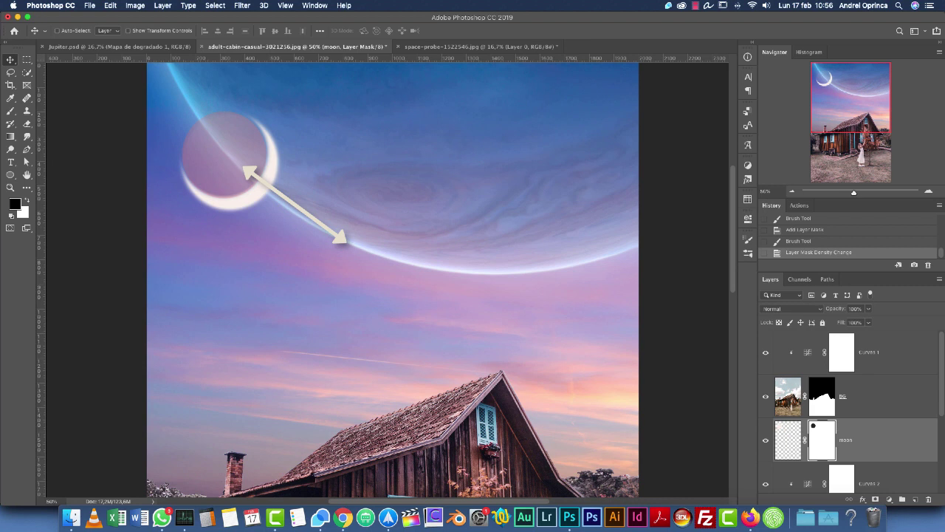
Step: Make the jupiter layer's mask the active editing target
scroll(855, 418, "down", 3)
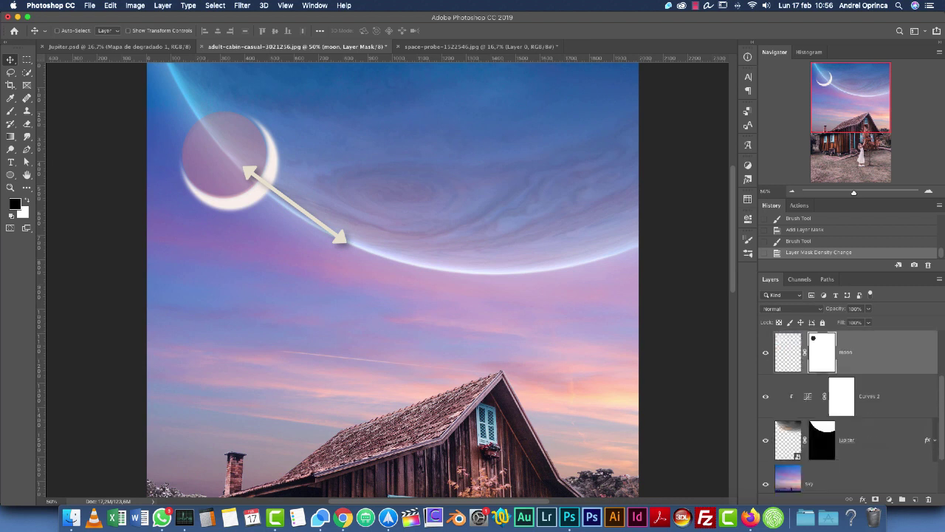
left_click(788, 440)
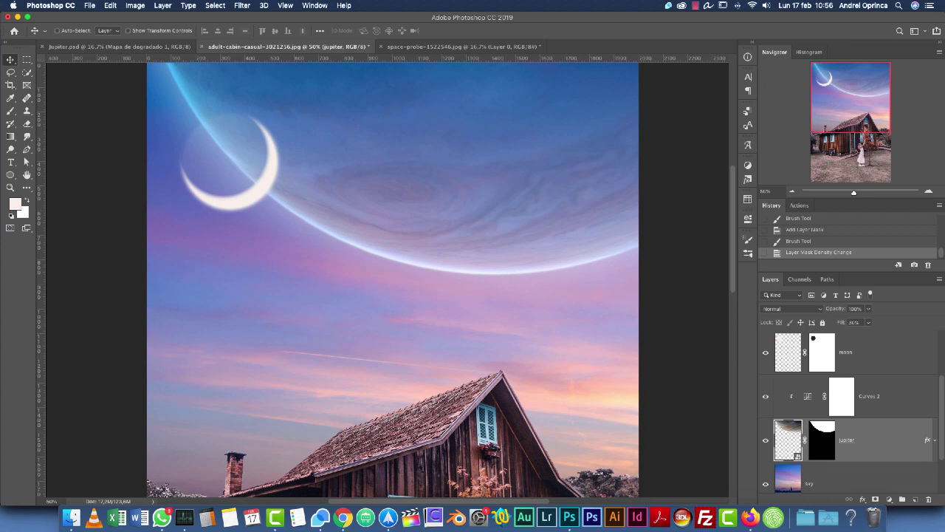
left_click(821, 440)
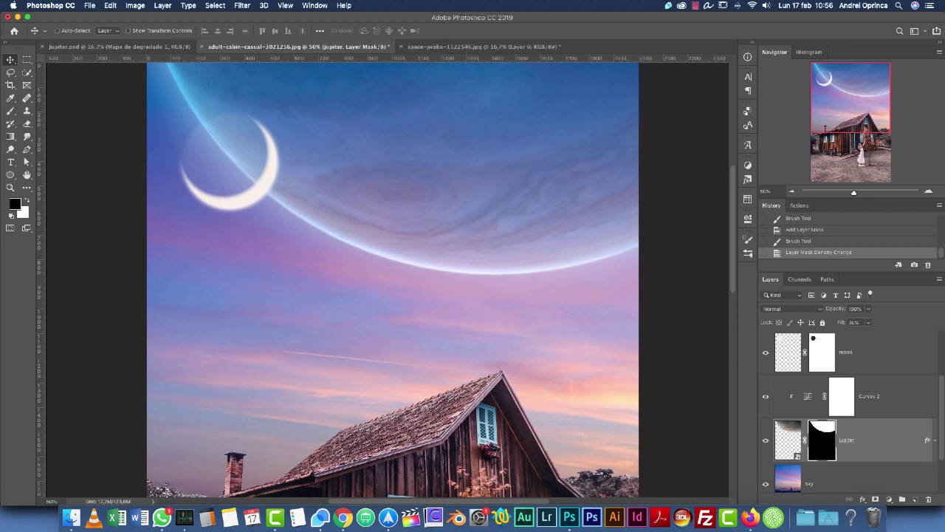
Step: Try masking out part of the planet's lower rim with a short black brush stroke, and undo it
key("b")
left_click_drag(388, 255, 428, 255)
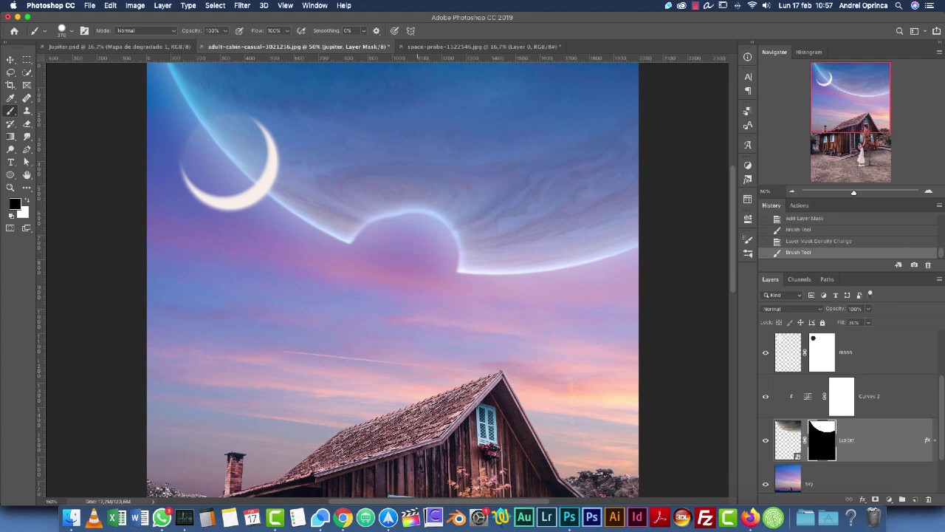
key("super+z")
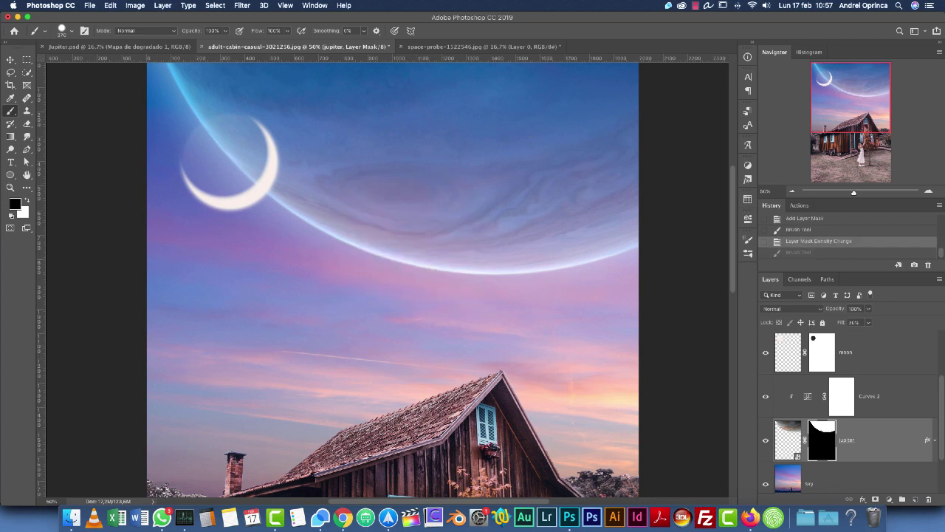
Step: Load the moon layer's mask as a selection, invert it, try filling it with black on the jupiter mask, and undo the fill
left_click(822, 353, "super")
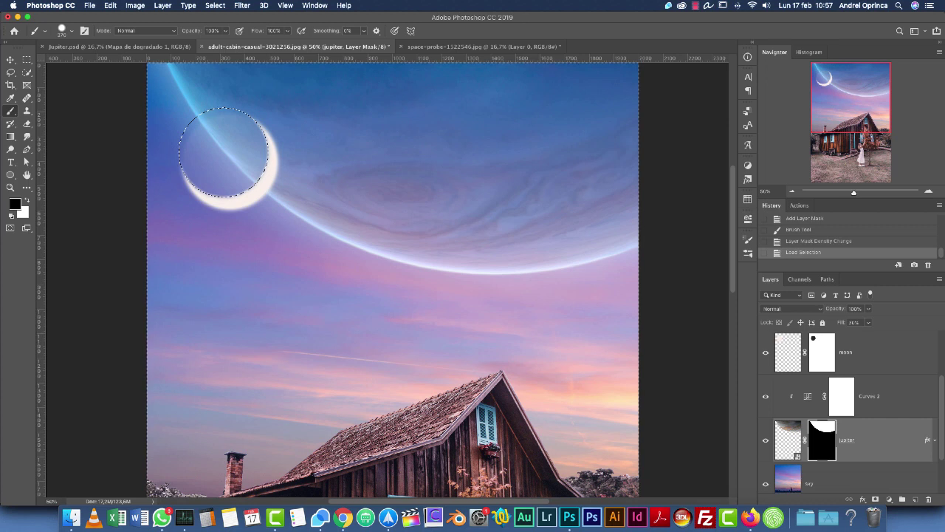
key("super+shift+i")
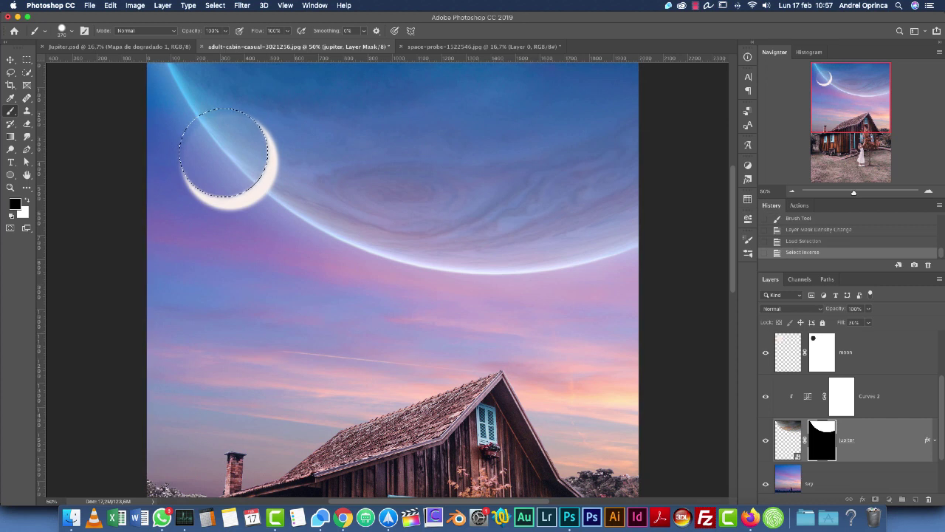
key("alt+BackSpace")
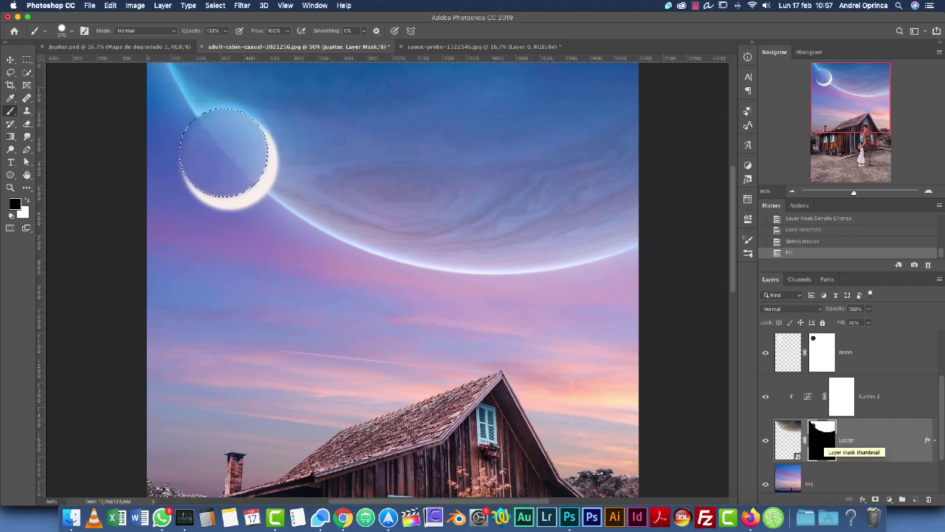
key("super+z")
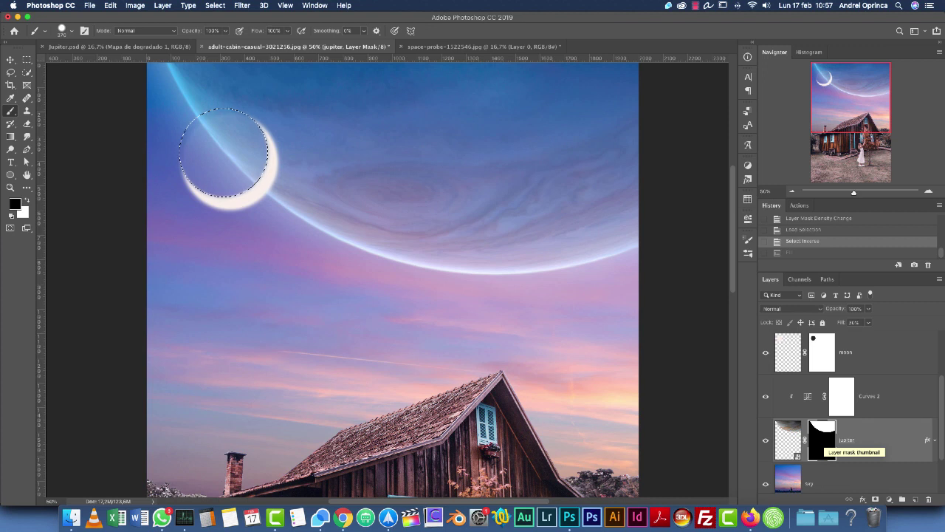
Step: Undo the fill on the Jupiter layer mask and clear the circular selection inside the moon
key("super+z")
key("super+d")
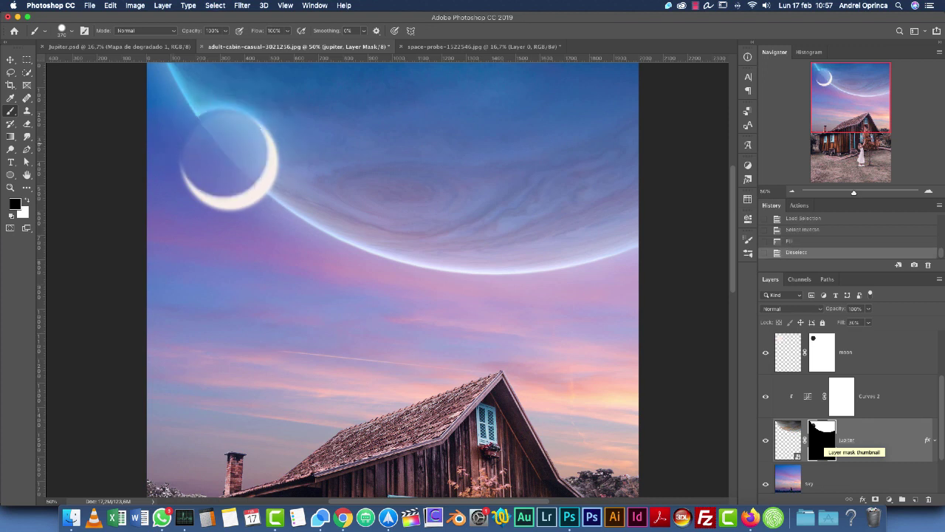
key("super+z")
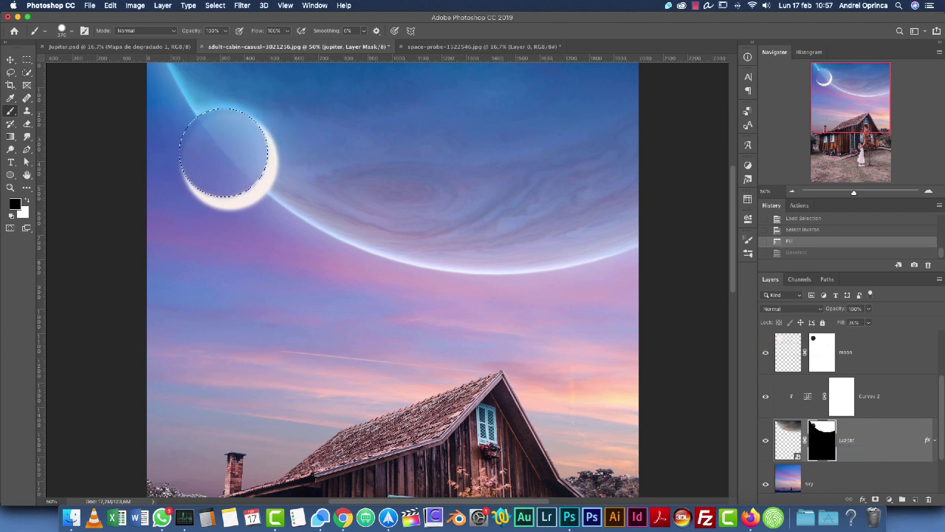
key("super+z")
key("super+d")
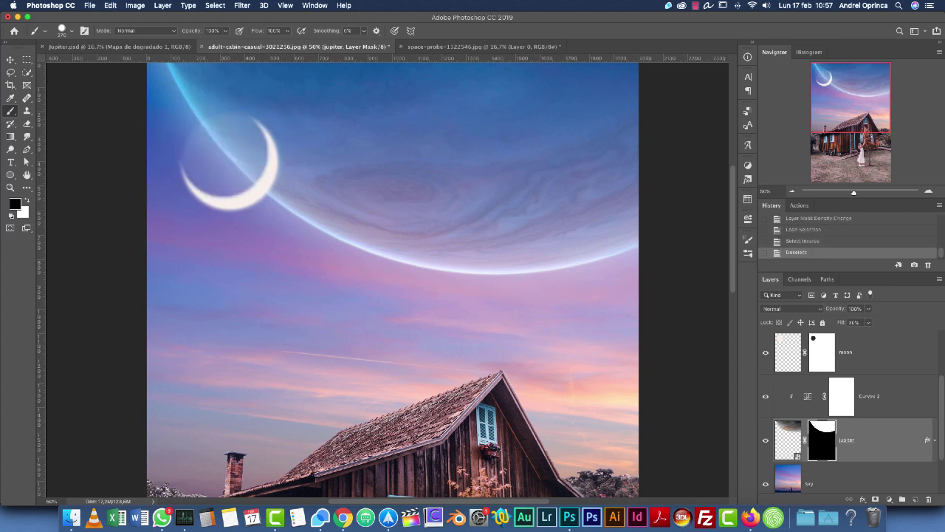
Step: Expand the Jupiter layer's effects and compare the planet with its effects hidden and shown
scroll(849, 413, "down", 2)
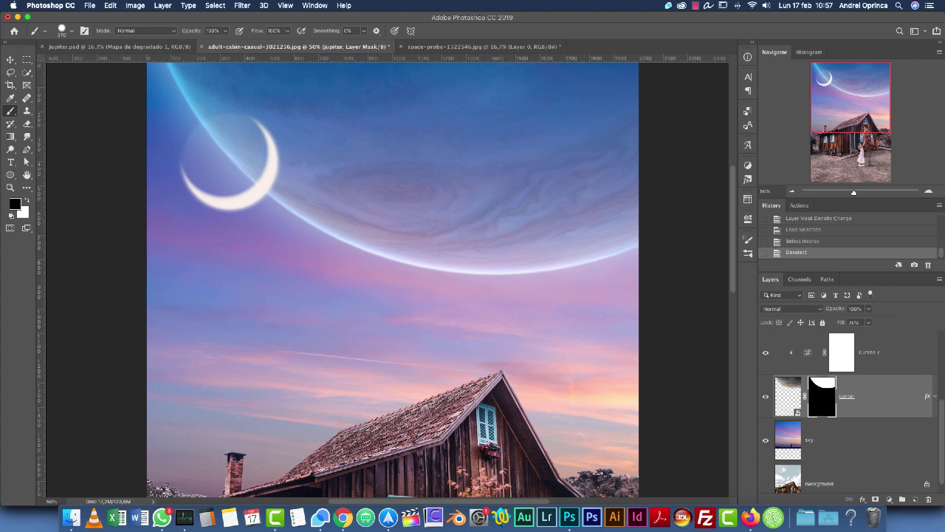
left_click(935, 397)
left_click(786, 422)
left_click(786, 422)
left_click(785, 423)
left_click(786, 422)
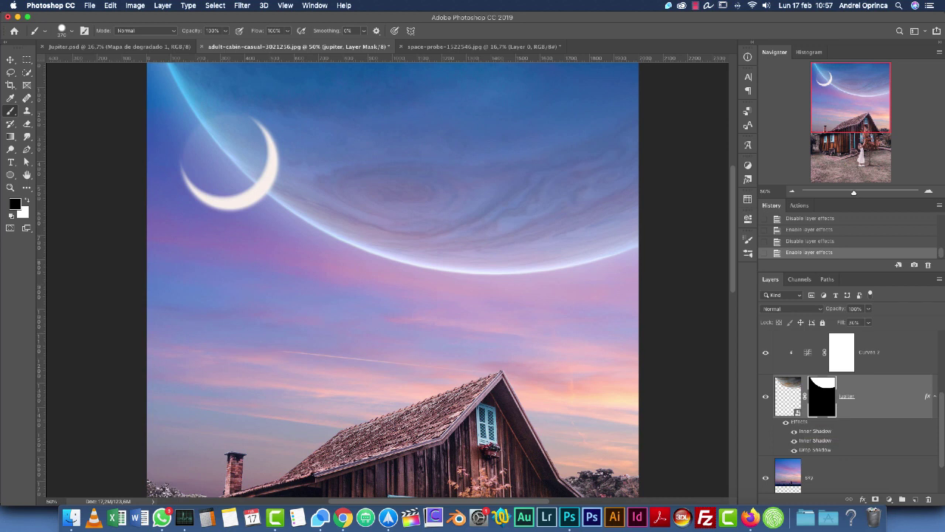
Step: Try clearing the layer style from the Jupiter layer, and undo it
right_click(928, 396)
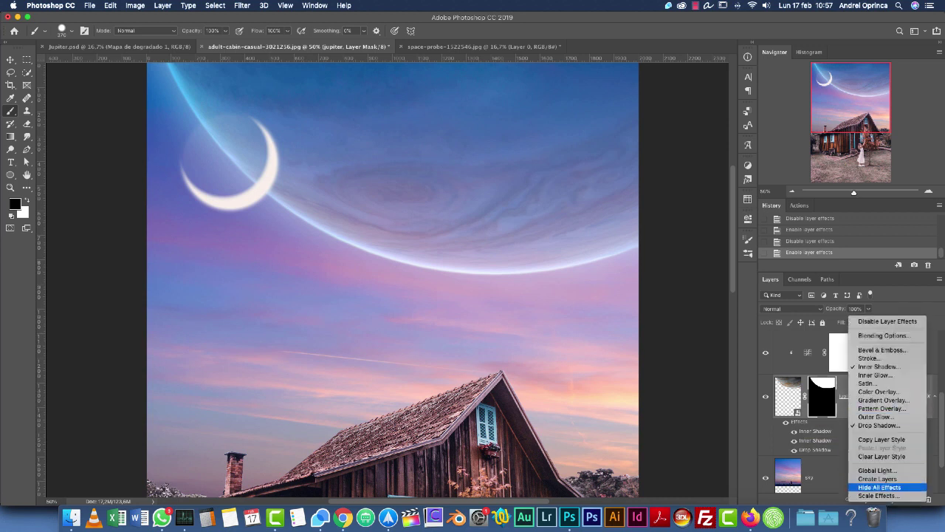
left_click(879, 496)
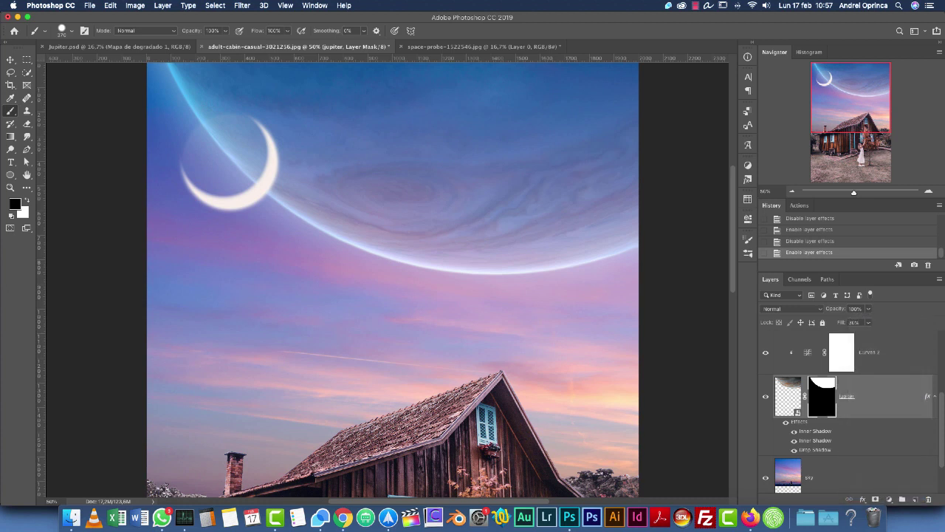
right_click(927, 396)
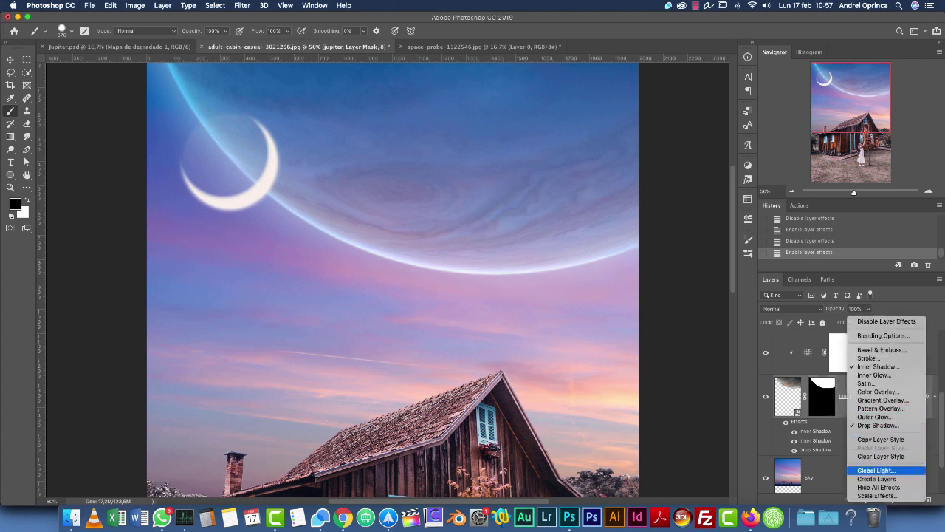
left_click(880, 456)
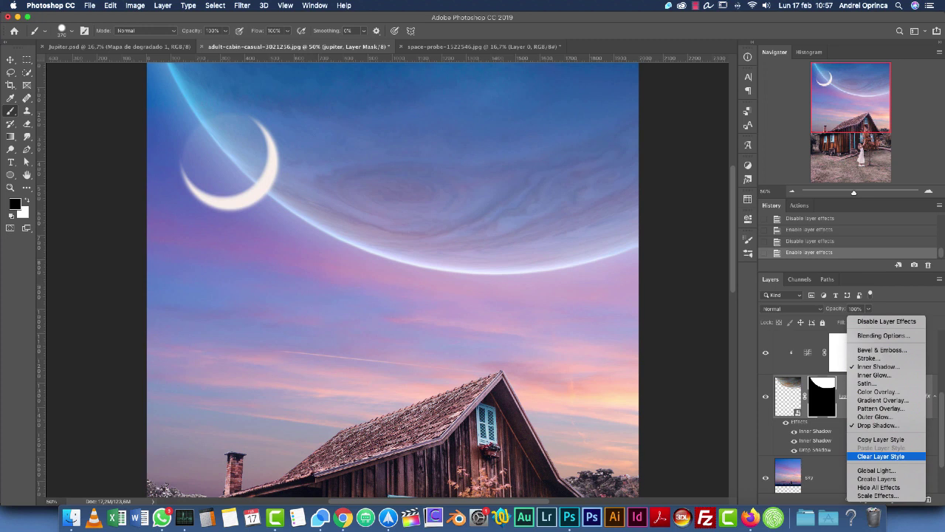
key("super+z")
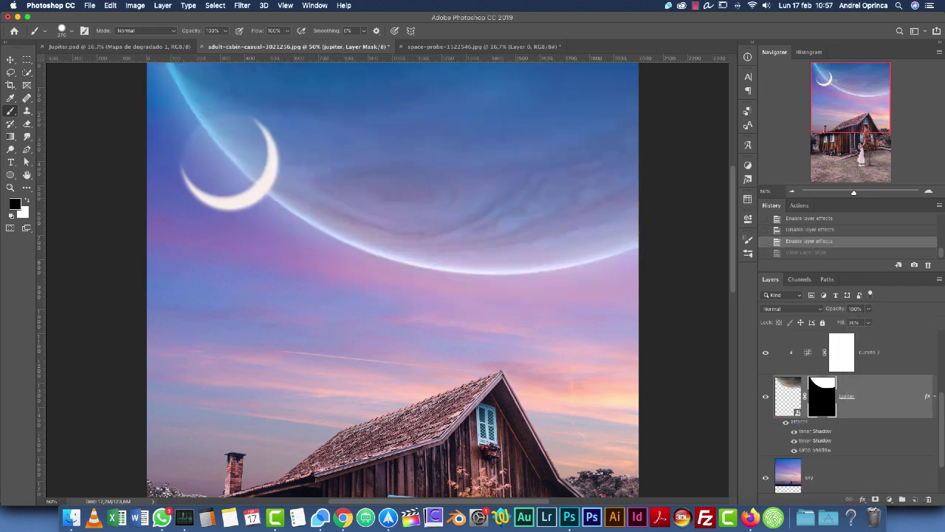
Step: Convert the Jupiter layer's effects into separate layers with Create Layers, accepting the warning
right_click(927, 397)
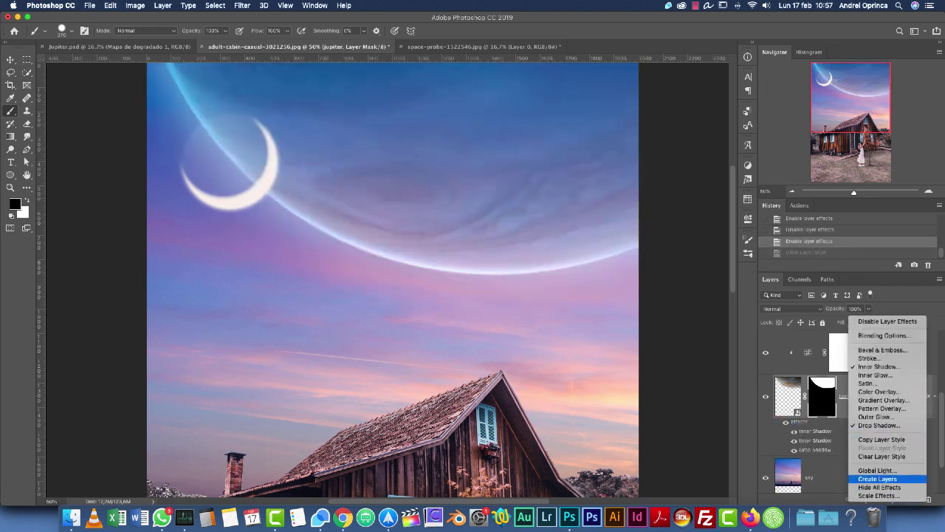
left_click(877, 478)
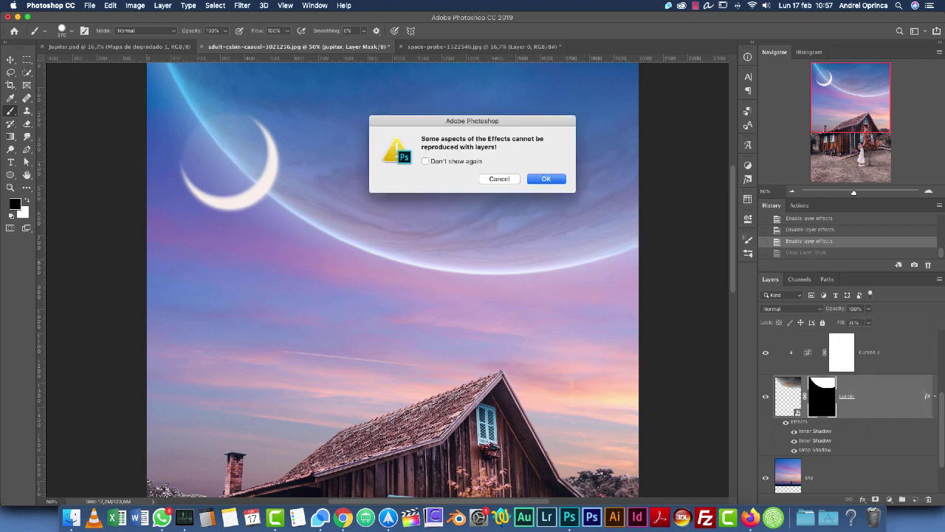
left_click(541, 179)
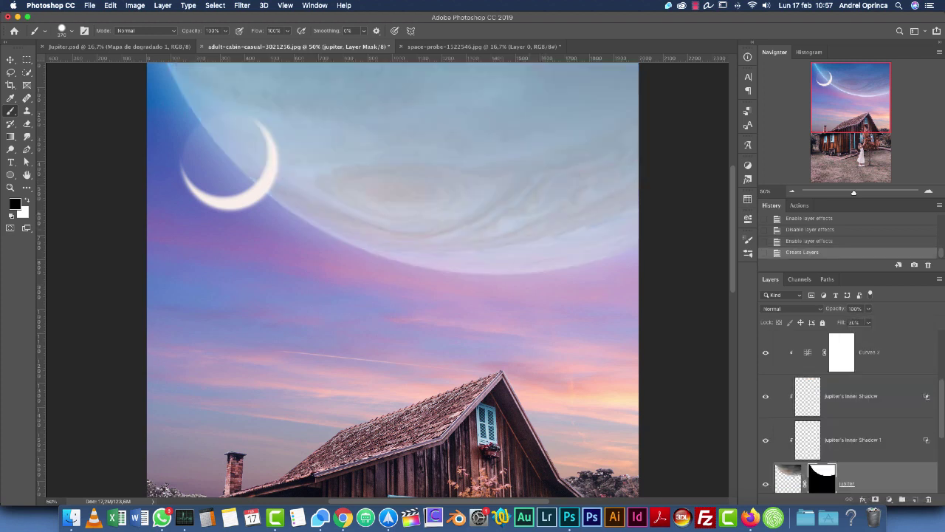
Step: Examine the new effect layers and compare the planet with the Jupiter's Drop Shadow layer hidden and shown
scroll(387, 279, "right", 2)
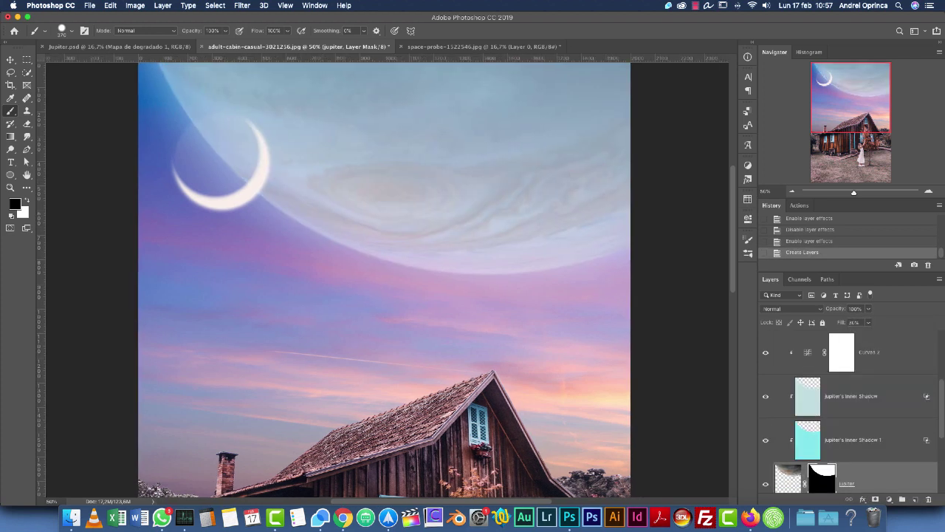
scroll(850, 413, "down", 1)
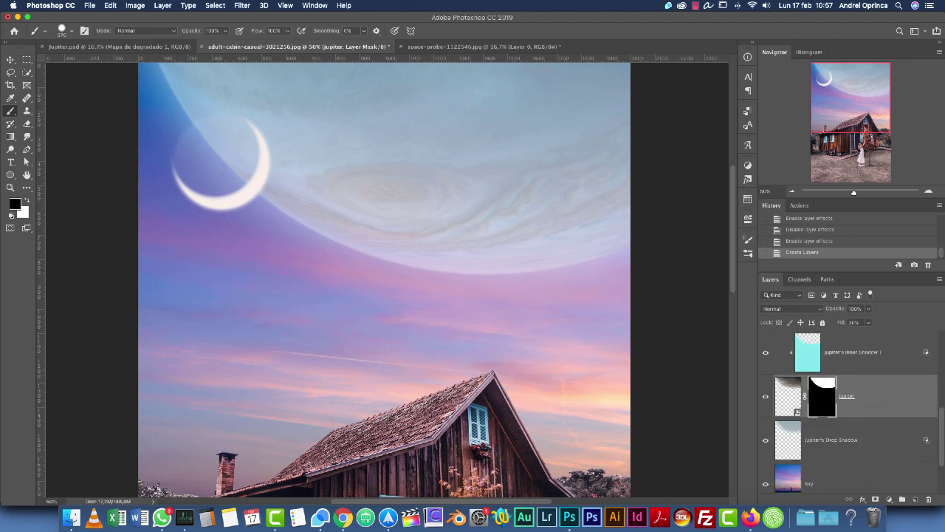
scroll(850, 414, "up", 2)
scroll(849, 414, "down", 3)
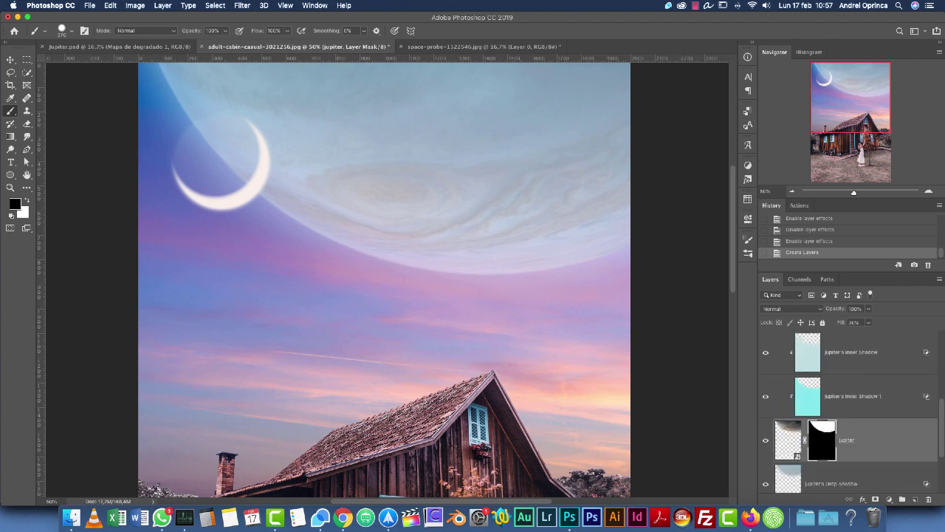
scroll(849, 412, "down", 1)
scroll(849, 411, "up", 1)
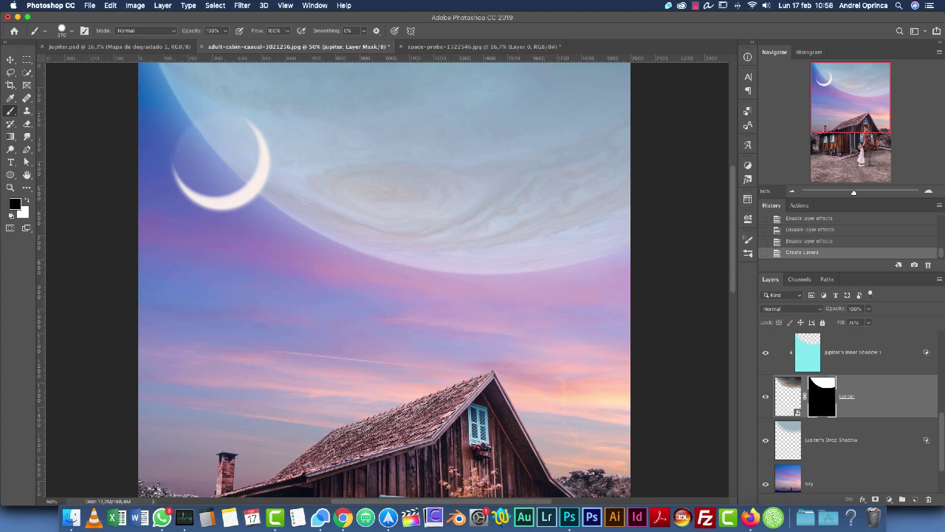
left_click(832, 440)
left_click(766, 440)
left_click(766, 440)
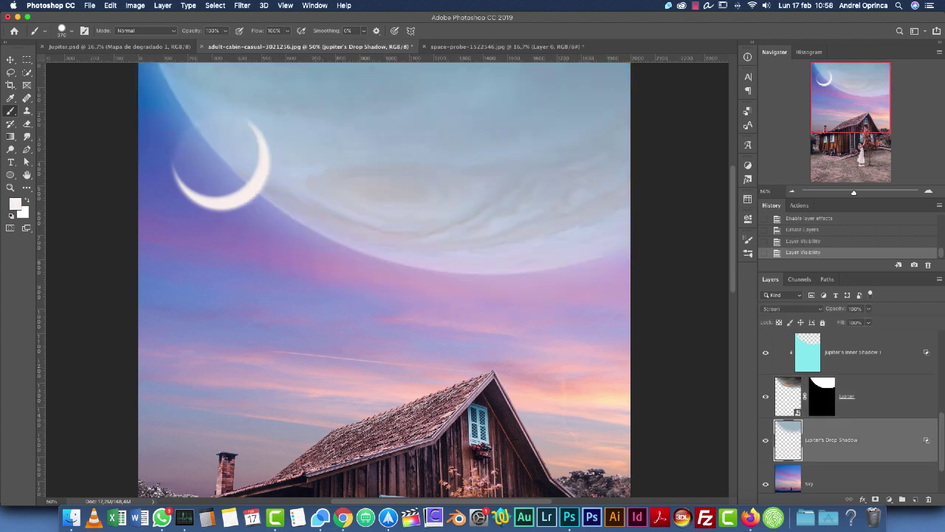
left_click(847, 396)
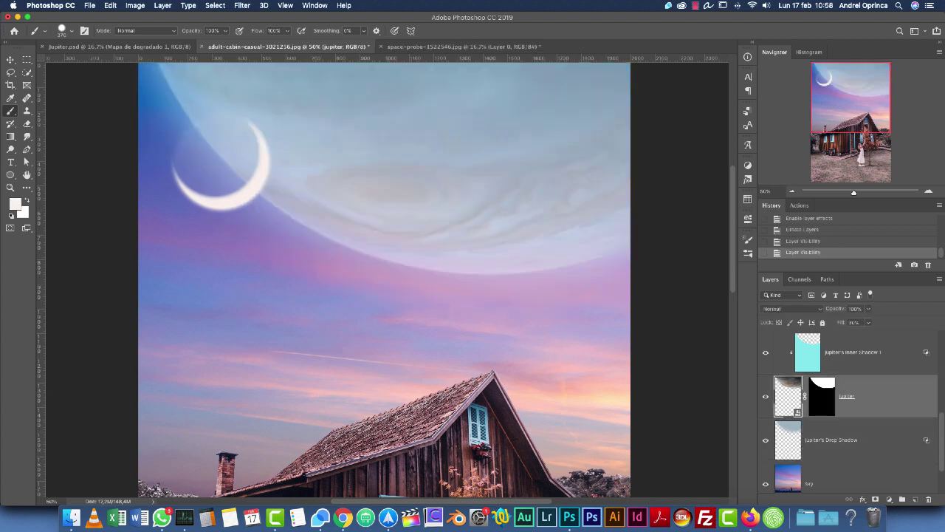
left_click(831, 440)
left_click(765, 440)
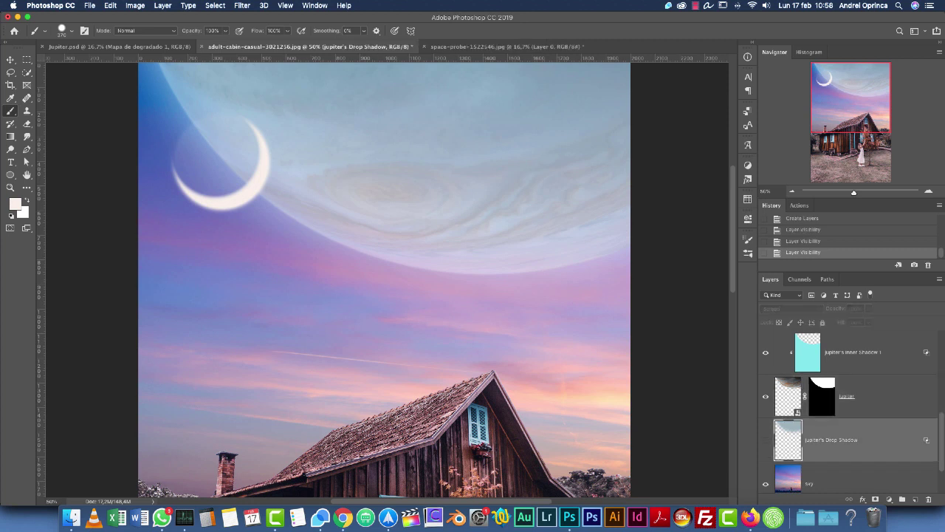
left_click(766, 440)
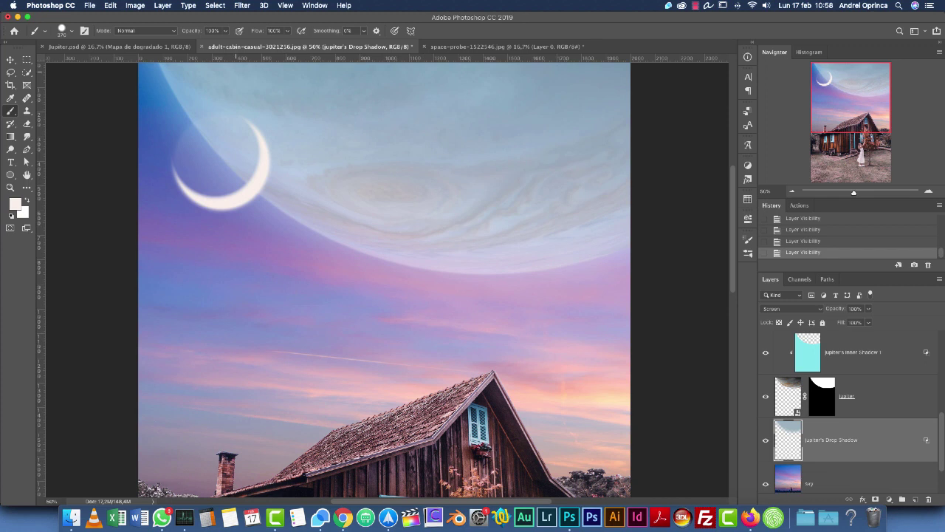
Step: Copy the Jupiter layer's mask onto the Jupiter's Drop Shadow layer and clear the selection
key("v")
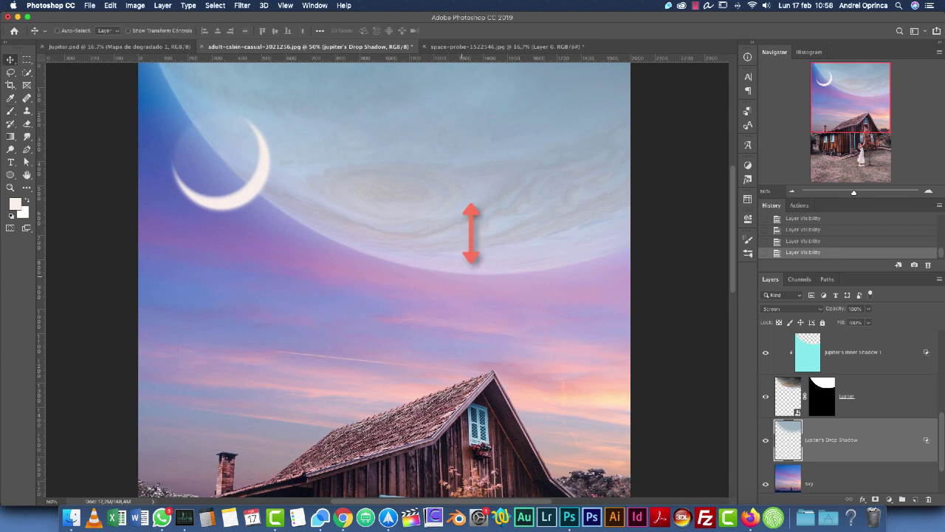
left_click(822, 397)
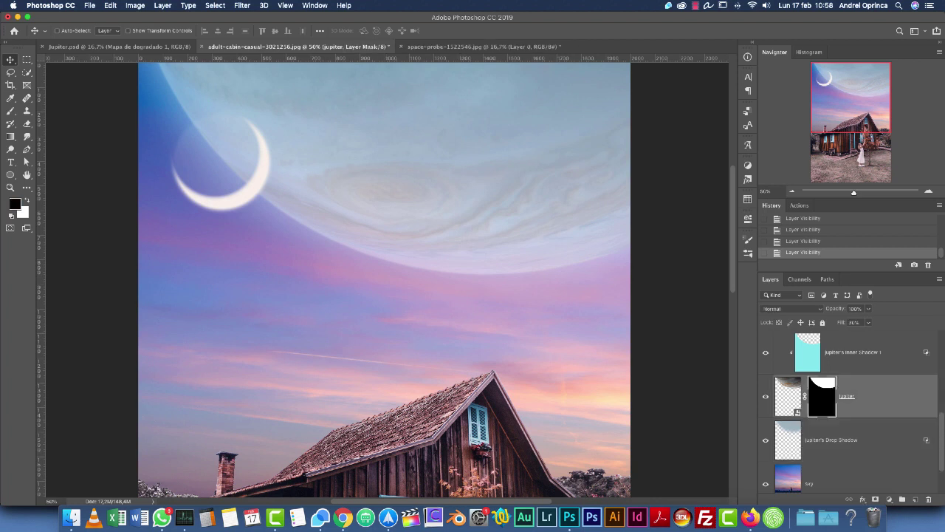
left_click(822, 397, "super")
key("super+d")
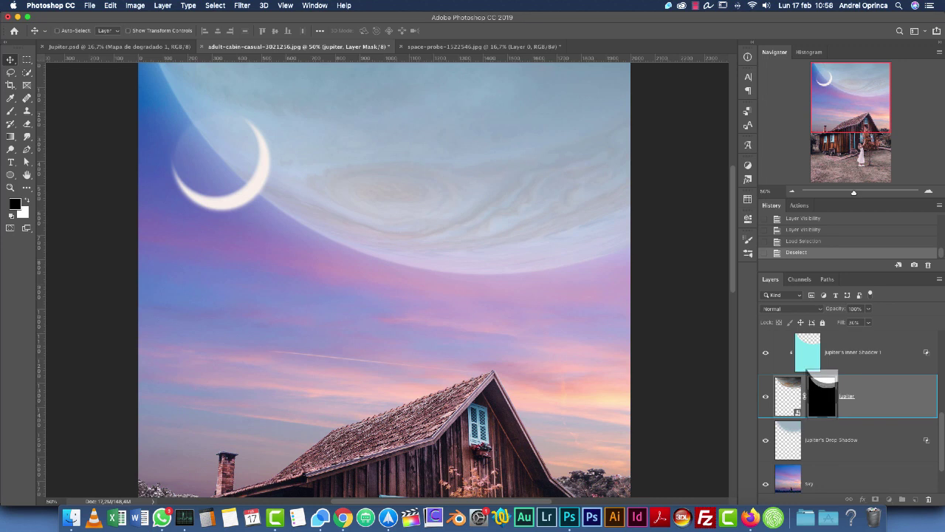
left_click(822, 396, "alt")
key("super+z")
left_click(822, 397, "shift")
left_click(822, 397, "shift")
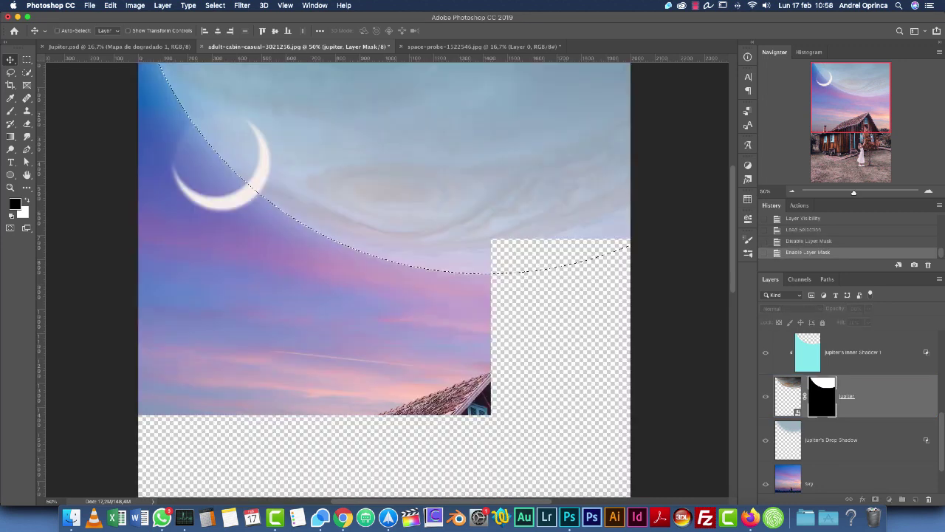
left_click_drag(822, 397, 822, 436)
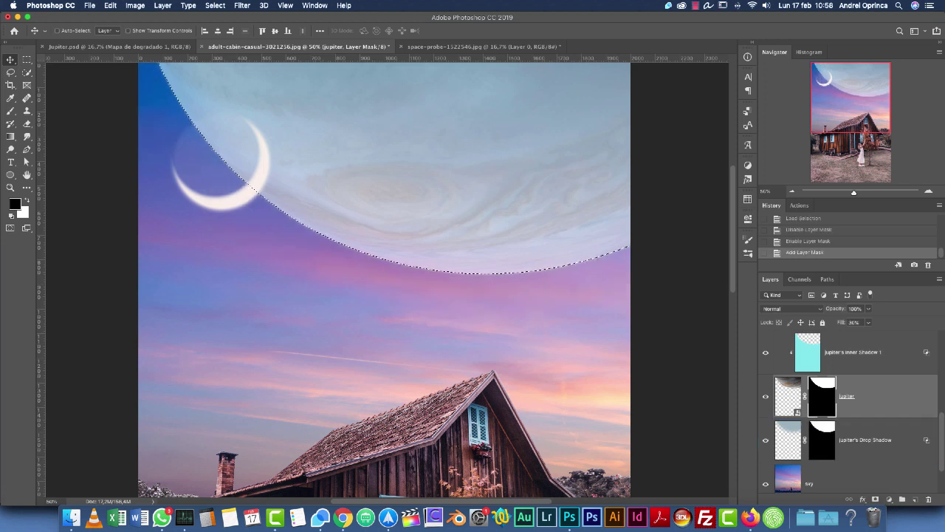
key("super+d")
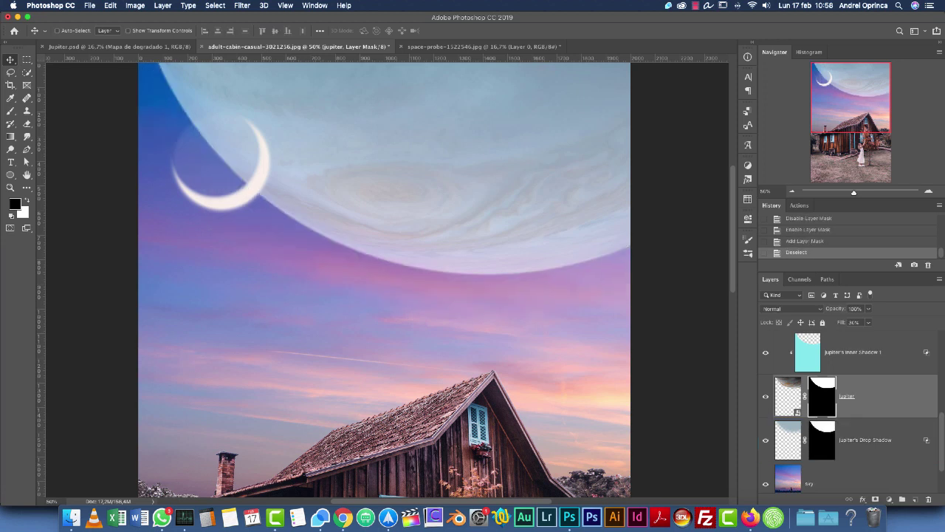
Step: Invert the mask on the Jupiter's Drop Shadow layer, and compare the sky with that layer hidden and shown
double_click(822, 440)
key("super+i")
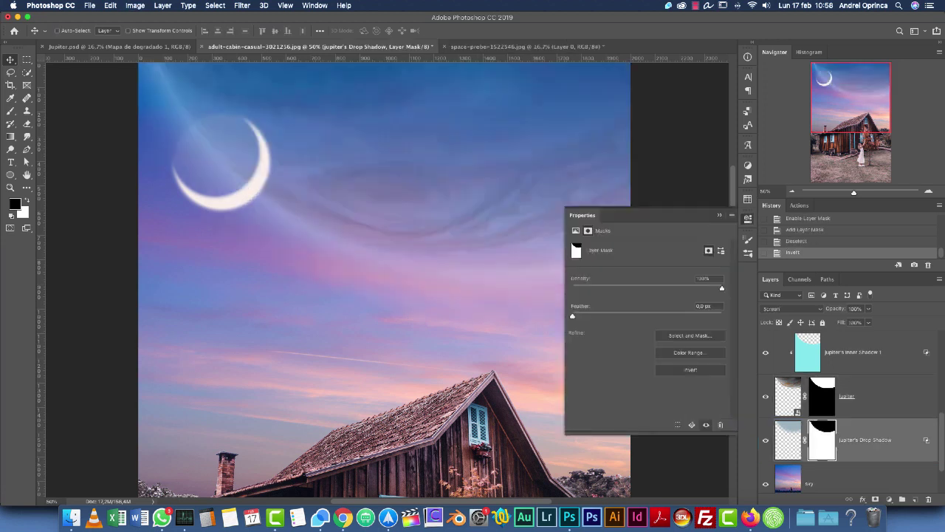
left_click(720, 215)
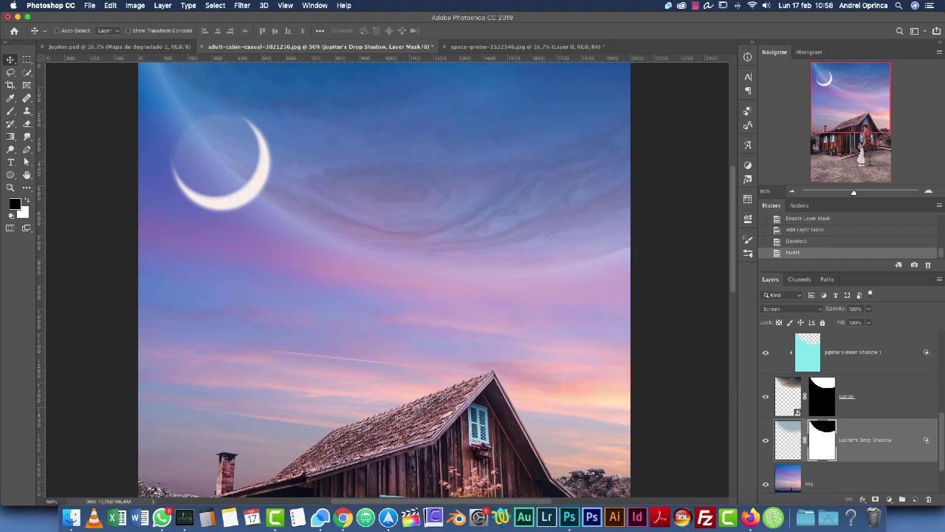
left_click(766, 441)
left_click(765, 441)
scroll(788, 435, "up", 2)
scroll(787, 436, "down", 2)
left_click(788, 441)
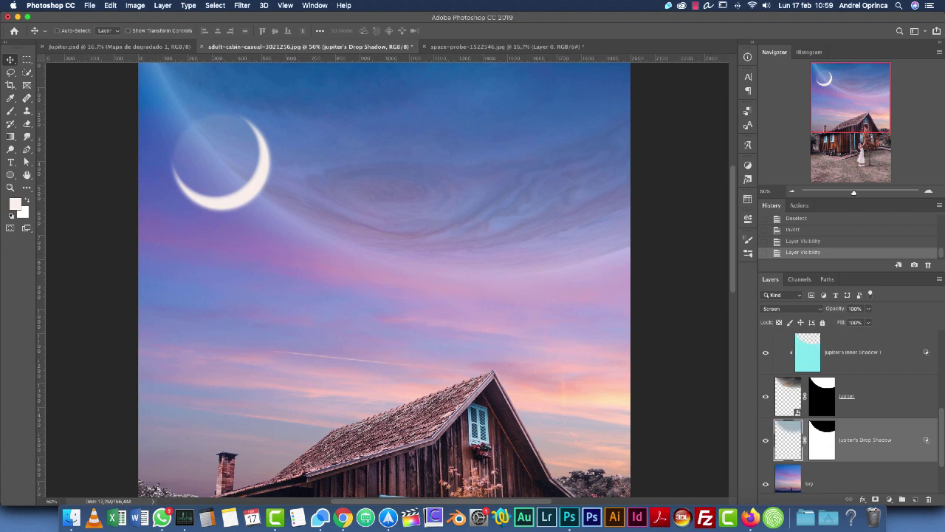
Step: Try releasing the Jupiter's Inner Shadow 1 layer from its clipping mask, and undo the change
left_click(808, 353)
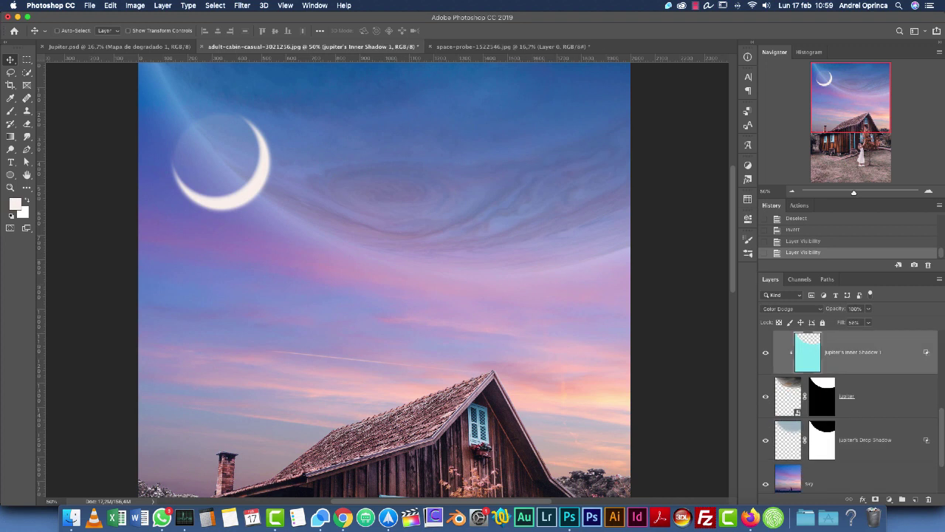
key("super+alt+g")
key("super+z")
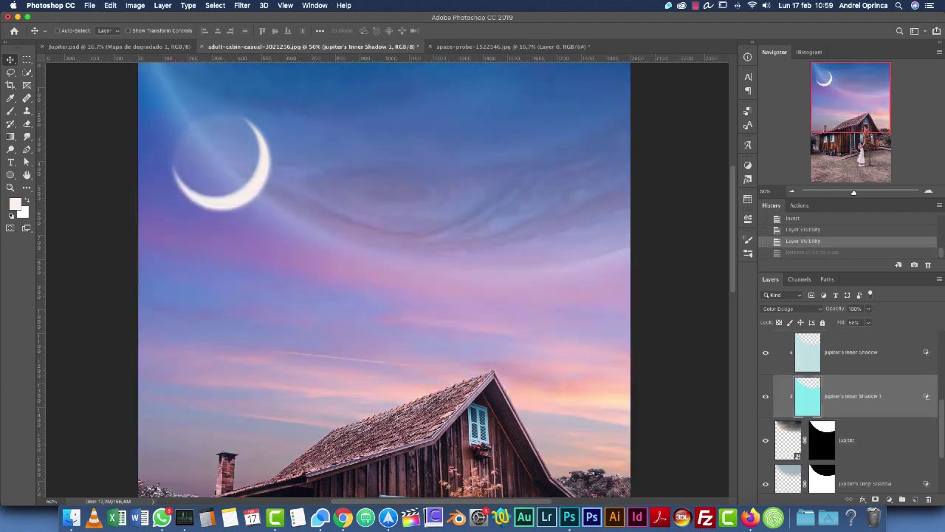
left_click_drag(869, 323, 888, 334)
key("super+z")
Step: Compare the planet with the Jupiter's Inner Shadow 1 layer hidden and shown, leaving that layer selected
left_click(788, 439)
left_click(810, 397)
left_click(766, 397)
left_click(765, 396)
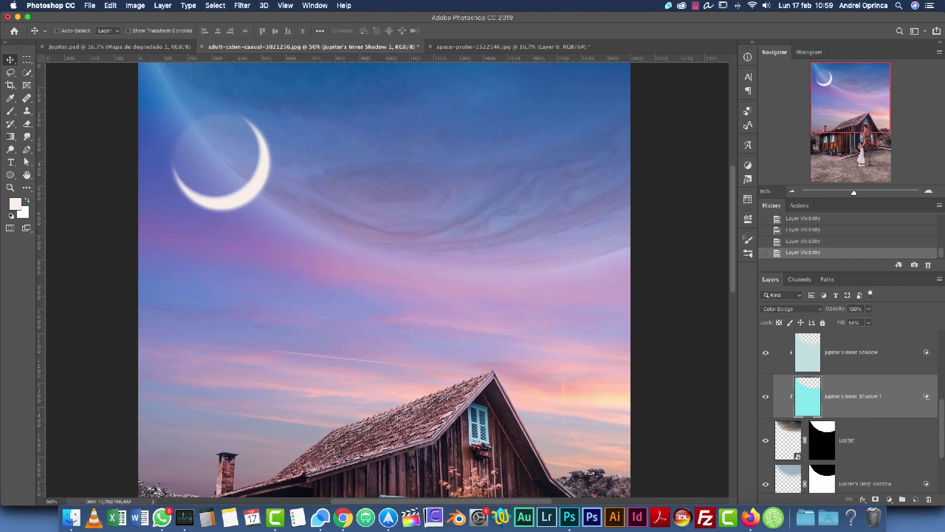
left_click(847, 440)
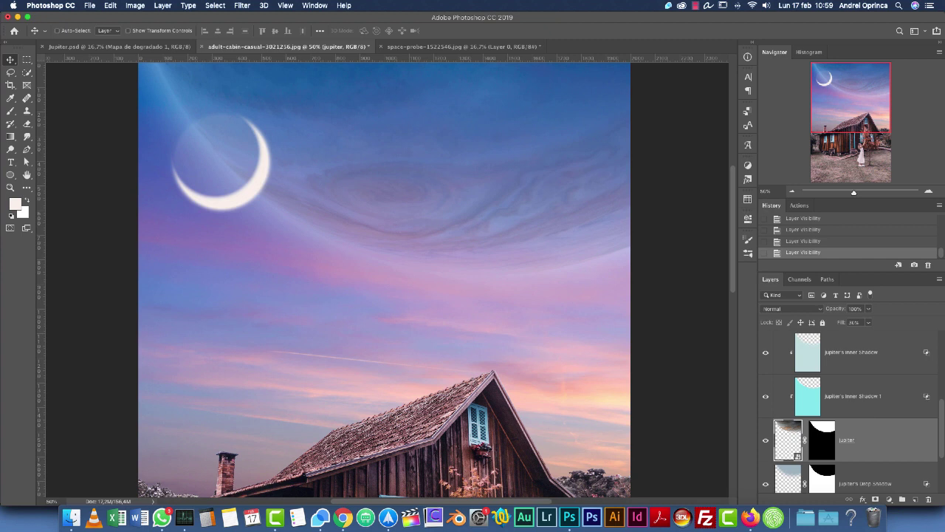
left_click(853, 397)
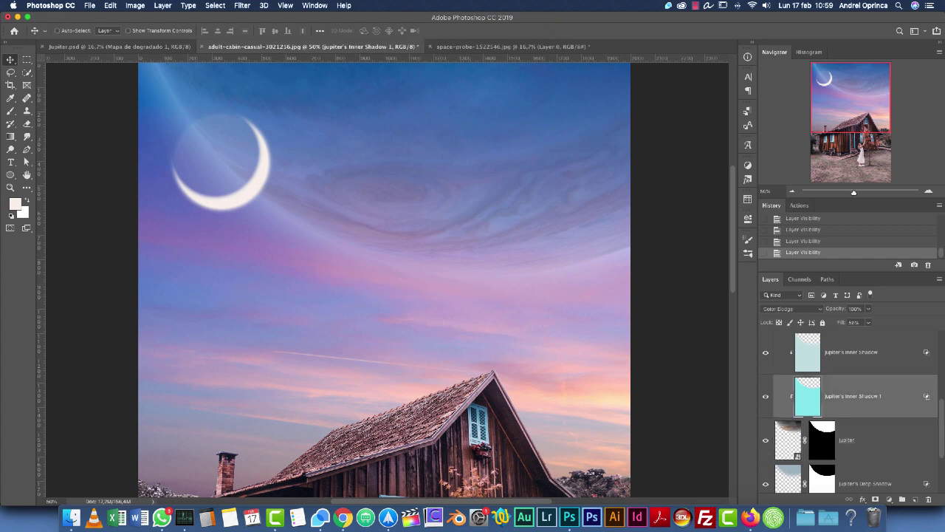
Step: Release the two Jupiter's Inner Shadow layers from their clipping mask and copy the Jupiter layer's mask onto each
key("super+alt+g")
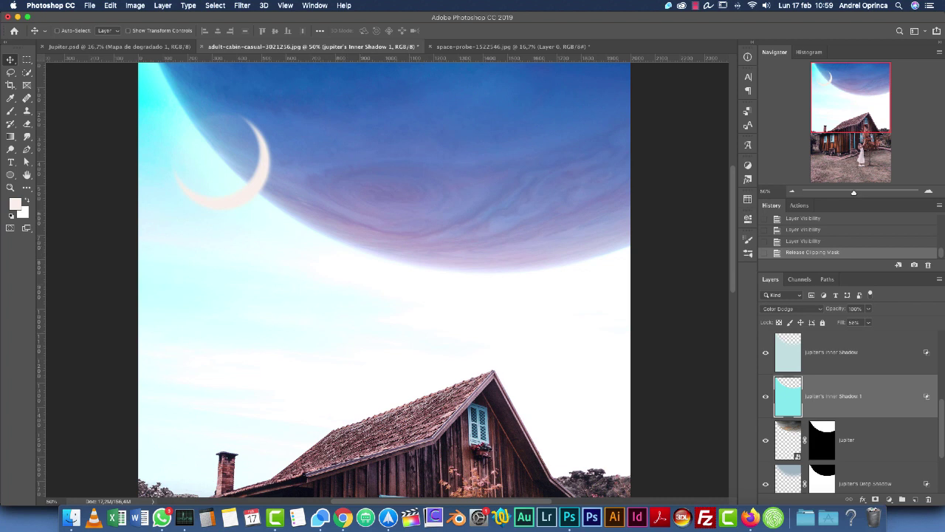
left_click(822, 440)
left_click(822, 440, "super")
left_click(832, 398)
key("super+d")
left_click_drag(821, 440, 821, 399)
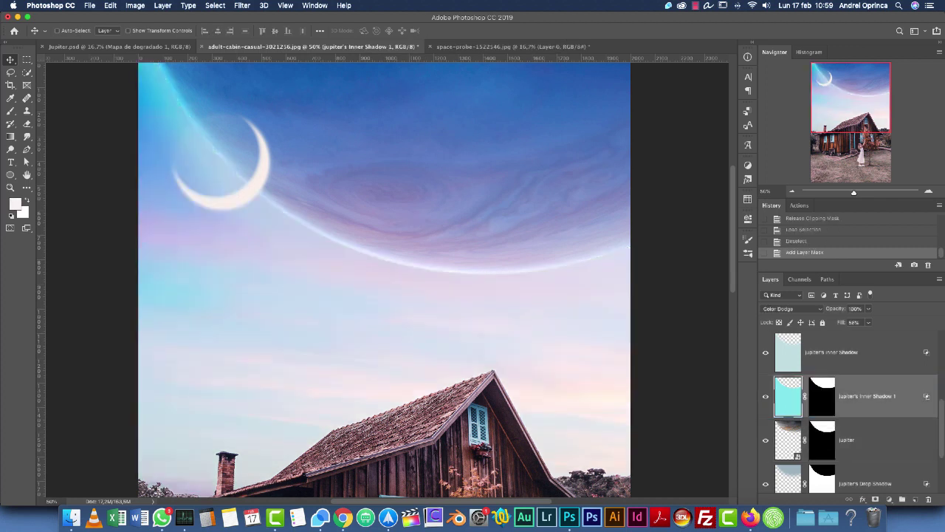
left_click_drag(821, 438, 822, 353)
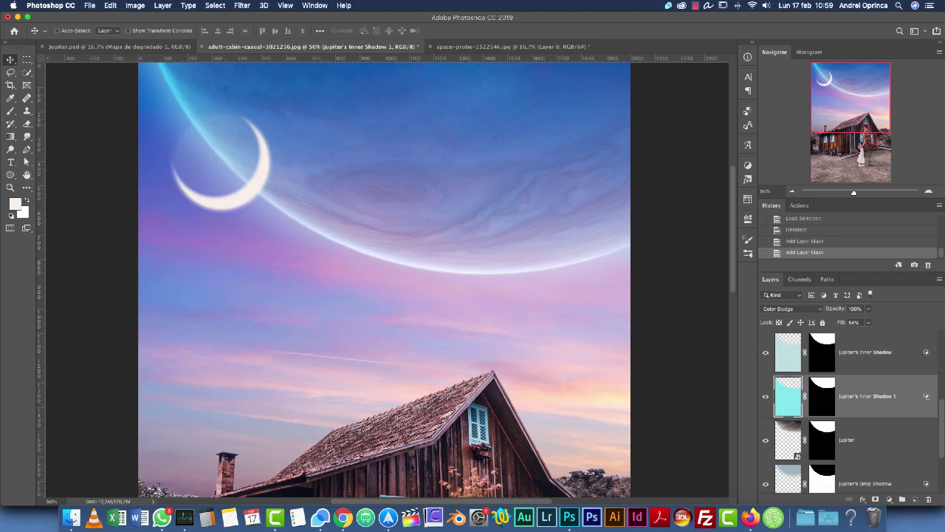
Step: Compare the planet with the Jupiter's Inner Shadow and Jupiter's Inner Shadow 1 layers each hidden and shown
left_click(765, 352)
left_click(765, 352)
left_click(766, 395)
left_click(766, 396)
left_click(822, 396)
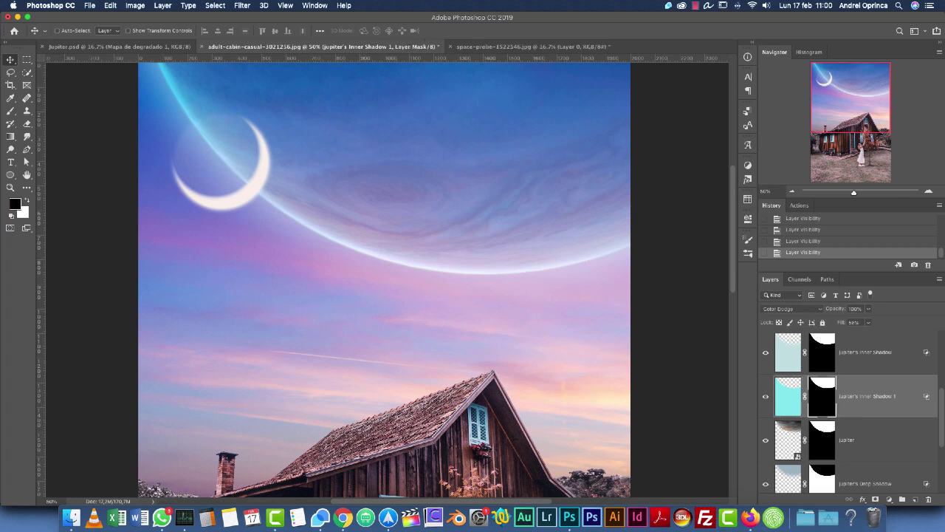
left_click(766, 483)
left_click(822, 397, "super")
key("b")
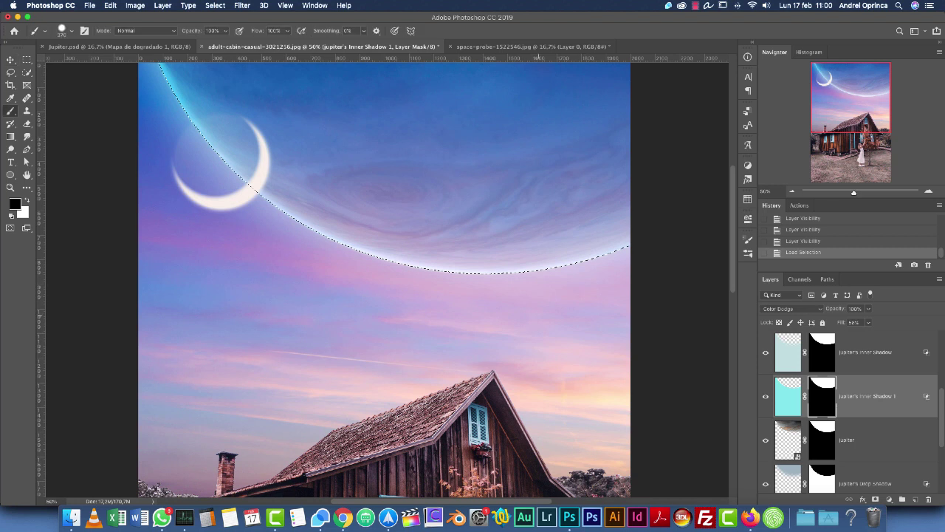
key("super+d")
Step: Select the circle hidden by the moon layer's mask, and undo the brush stroke painted on the Jupiter's Inner Shadow 1 layer
scroll(849, 414, "up", 3)
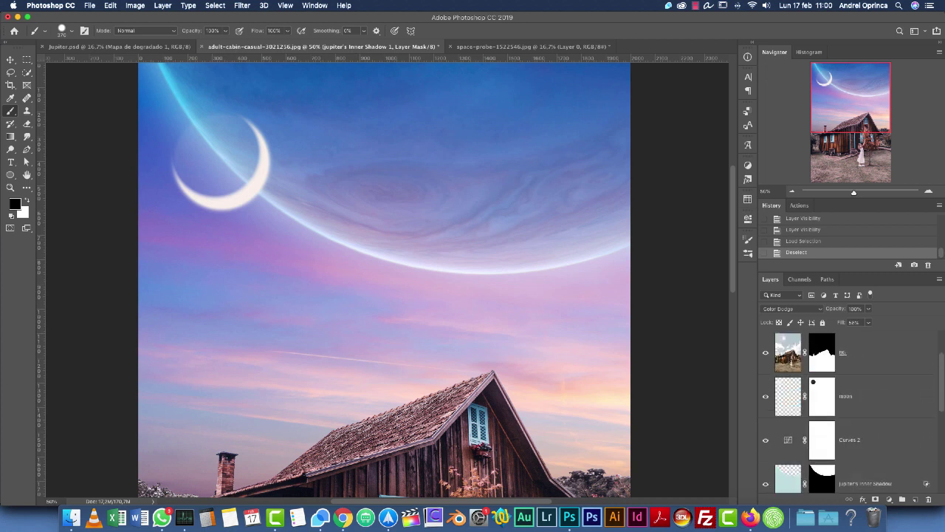
left_click(822, 397, "super")
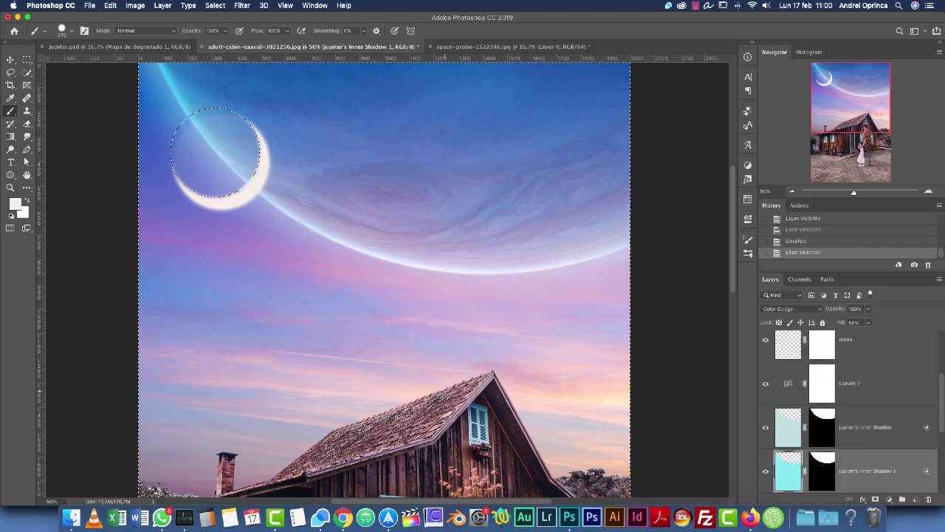
key("super+shift+i")
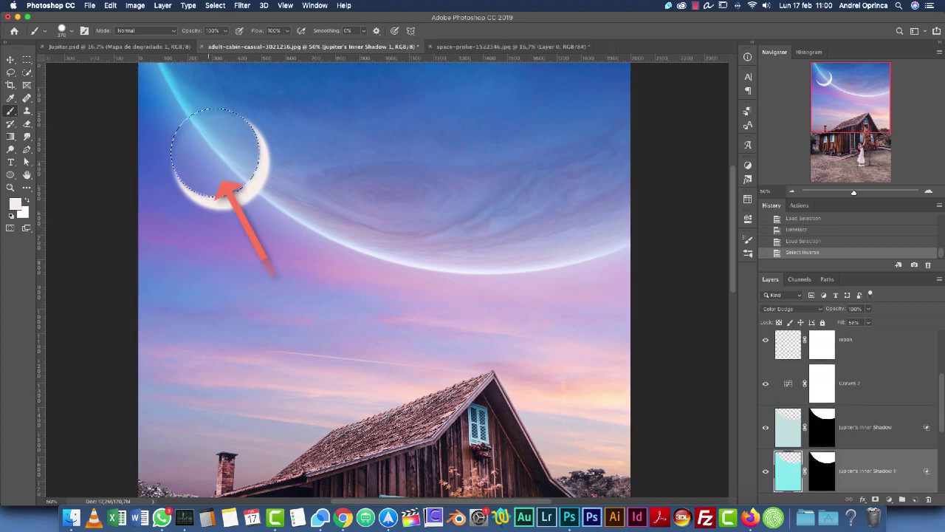
left_click_drag(231, 151, 210, 118)
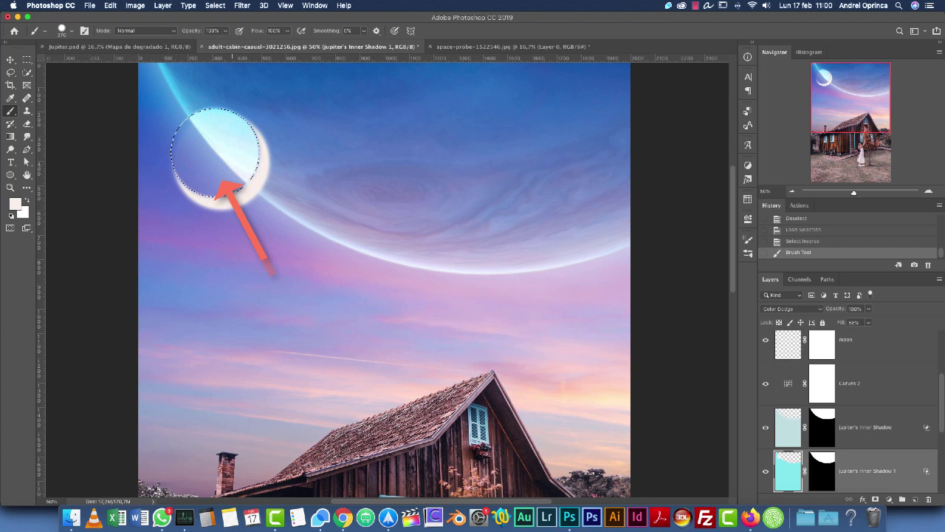
key("super+z")
Step: Try painting black inside the circle selection on the masks of the Jupiter's Inner Shadow 1 and Jupiter's Inner Shadow layers
left_click(822, 471)
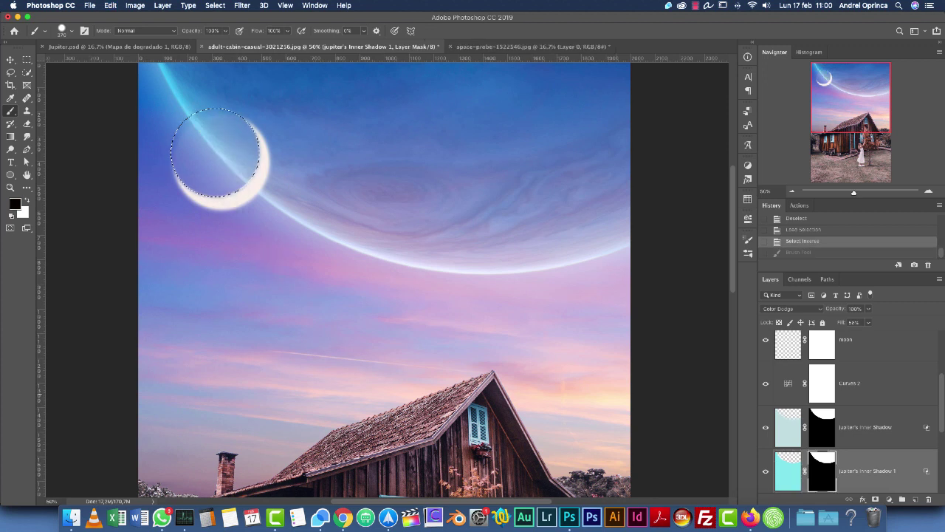
left_click_drag(238, 172, 200, 126)
left_click(822, 427)
left_click_drag(235, 166, 200, 125)
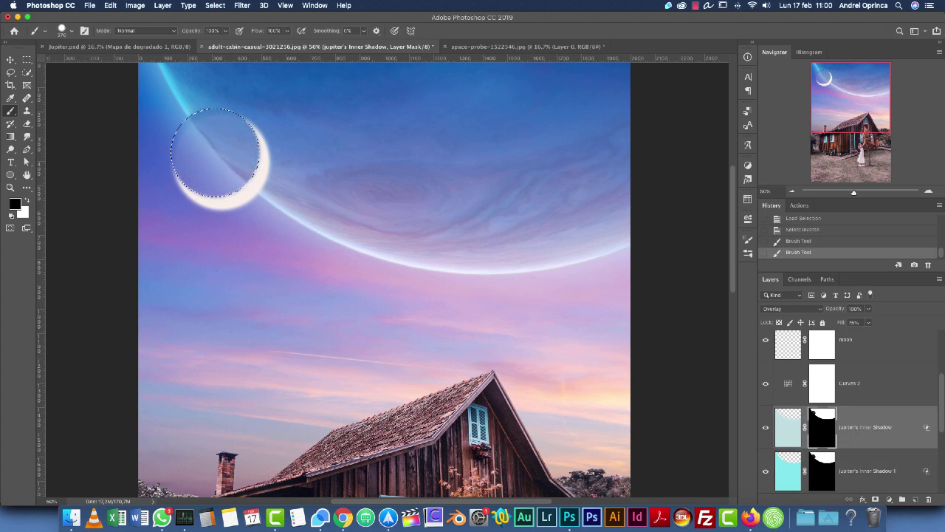
Step: Try painting black inside the circle on the Jupiter's Drop Shadow and Jupiter layer masks, and clear the selection
scroll(822, 429, "down", 5)
left_click(822, 484)
left_click_drag(233, 172, 198, 133)
left_click(822, 427)
left_click_drag(237, 172, 196, 129)
key("super+d")
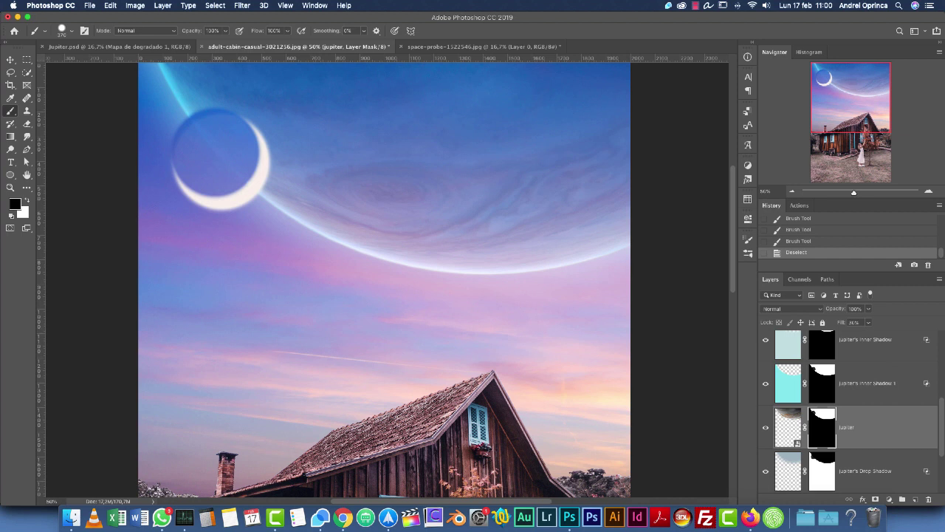
Step: Compare the crescent moon with Layer 1 hidden and shown
scroll(849, 410, "up", 2)
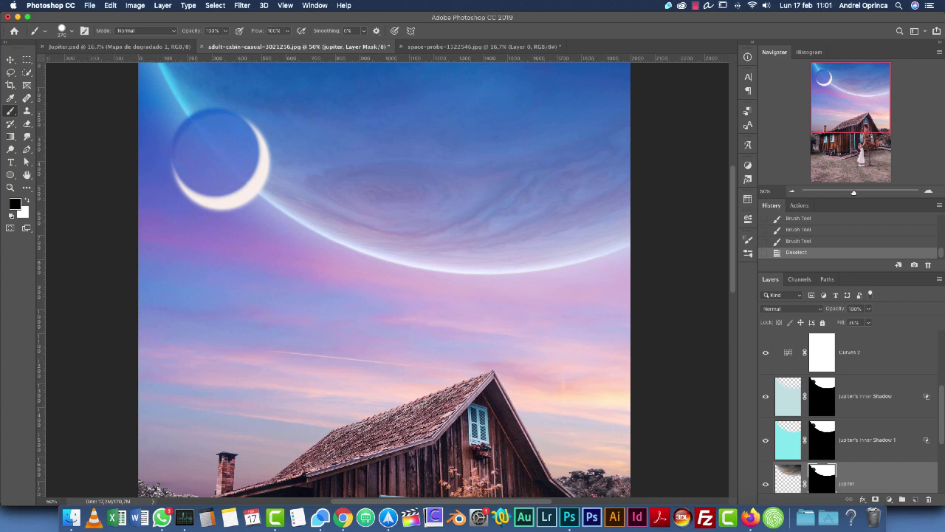
scroll(849, 236, "up", 2)
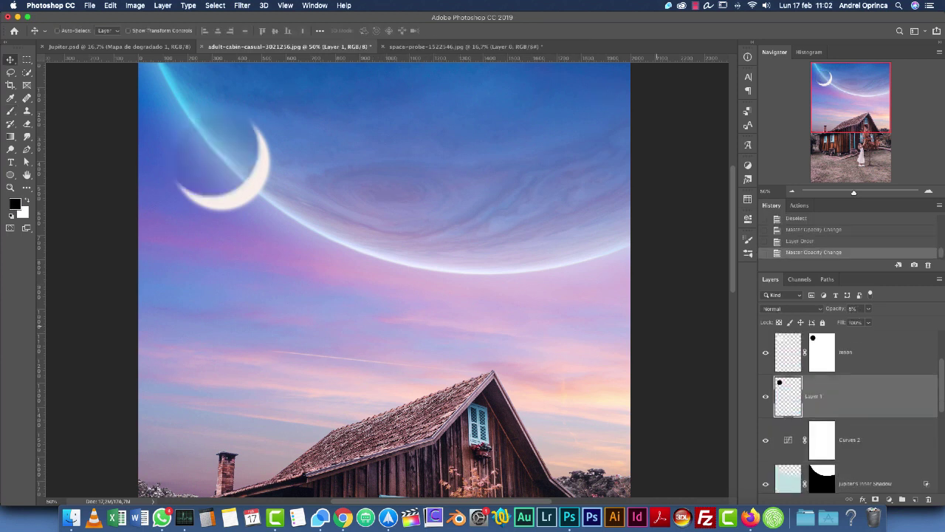
left_click(766, 397)
left_click(765, 397)
Step: Load Layer 1's circle as a selection and fill it with black on the Jupiter's Inner Shadow and Jupiter's Inner Shadow 1 masks
scroll(827, 409, "down", 1)
left_click(788, 352, "super")
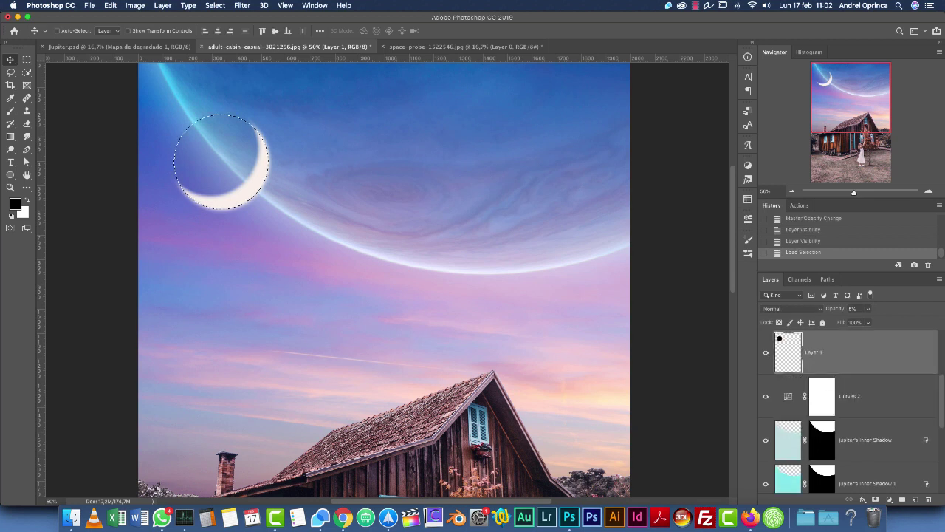
left_click(822, 440)
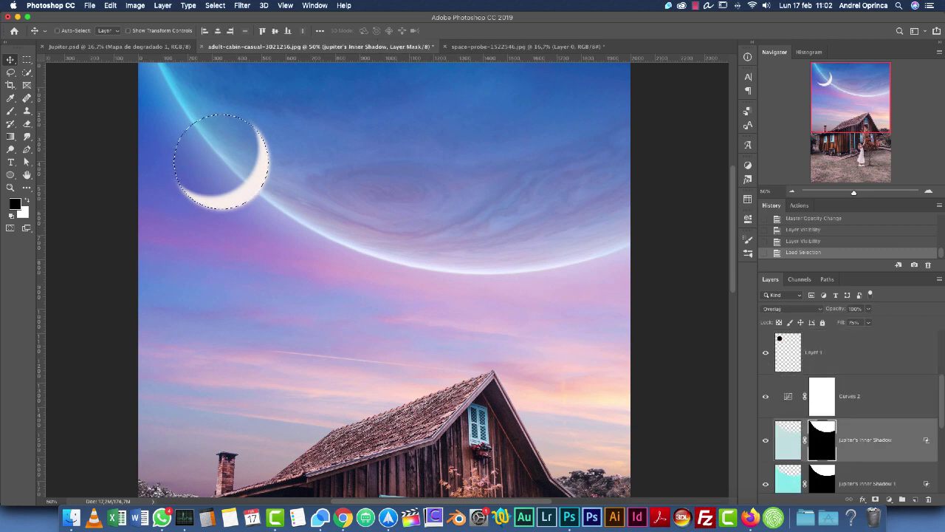
key("super+BackSpace")
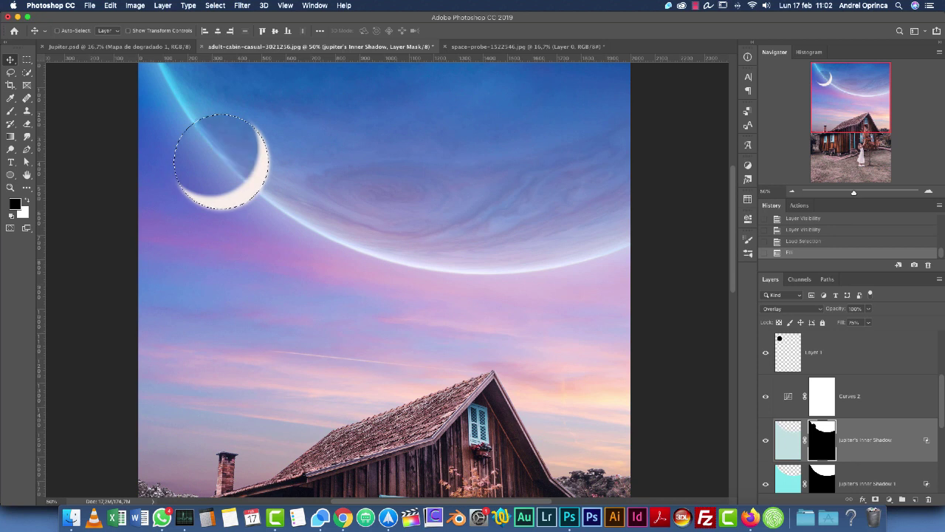
scroll(822, 440, "down", 1)
left_click(822, 440)
key("super+BackSpace")
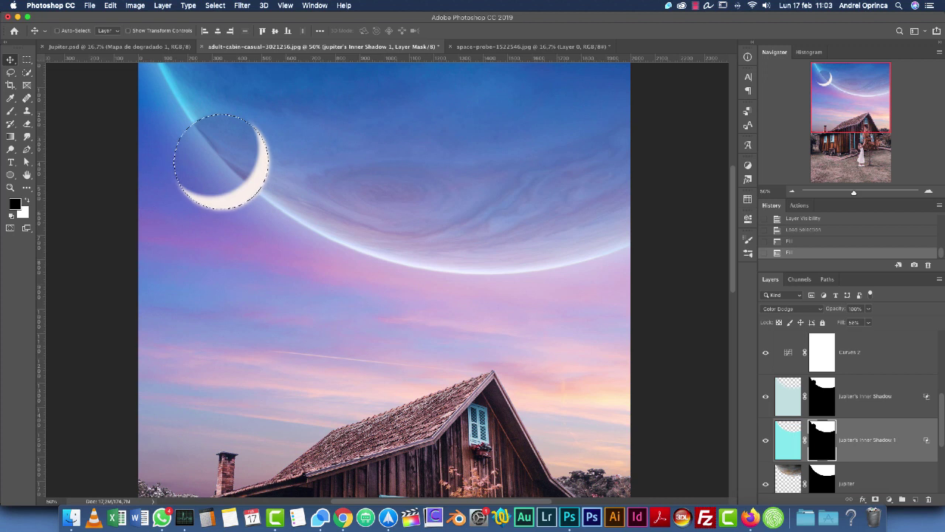
Step: Fill the circle selection with black on the Jupiter and Jupiter's Drop Shadow layer masks, and clear the selection
scroll(850, 413, "down", 2)
left_click(822, 396)
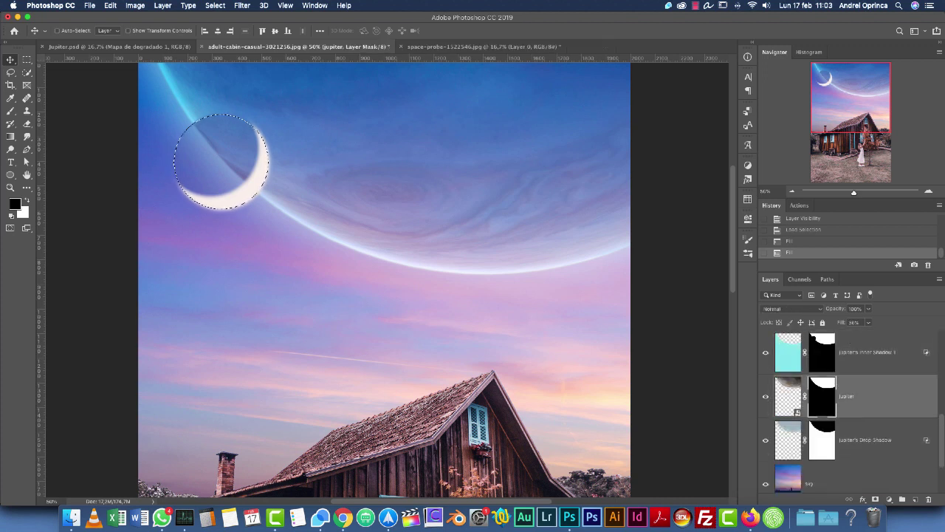
key("alt+BackSpace")
left_click(822, 440)
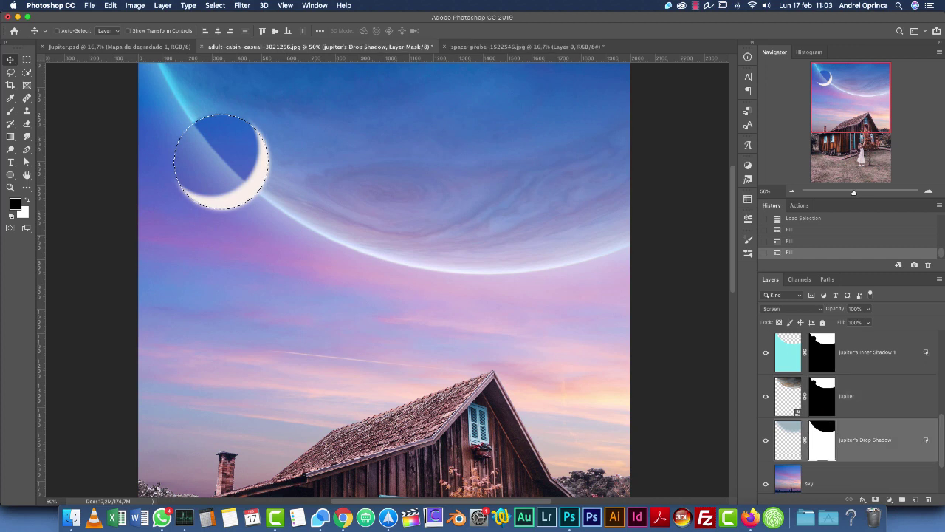
key("alt+BackSpace")
key("super+d")
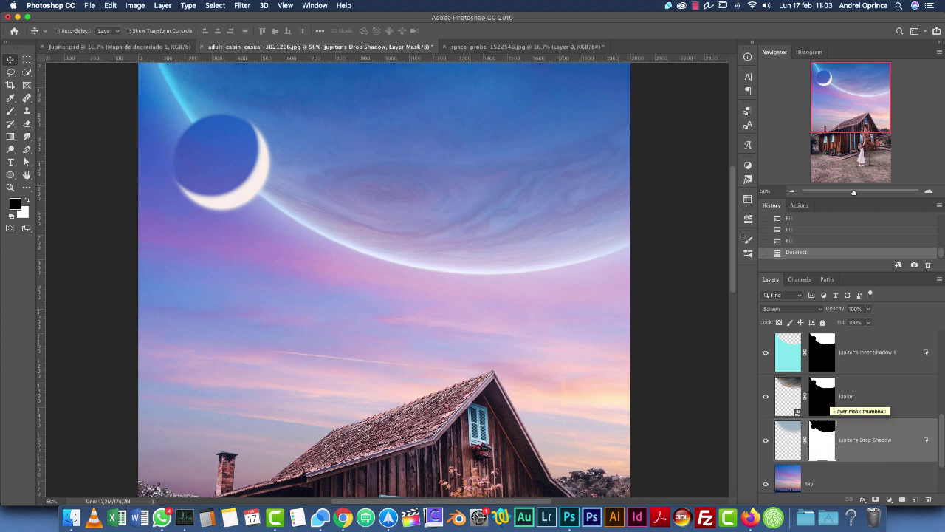
scroll(849, 443, "up", 3)
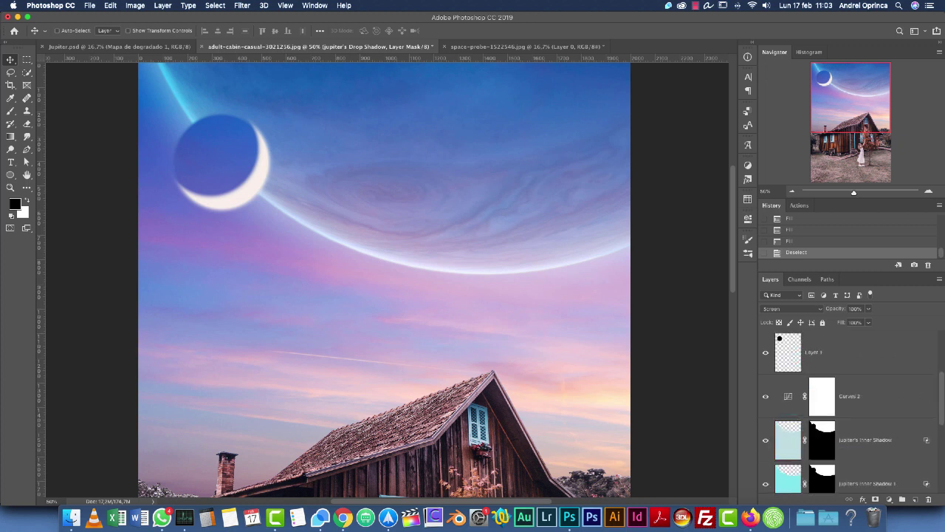
scroll(850, 399, "up", 1)
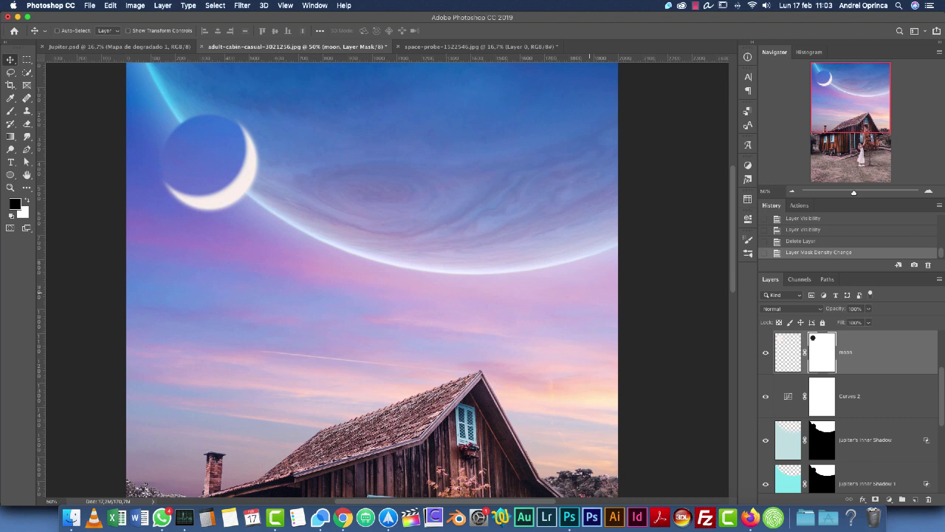
double_click(845, 352)
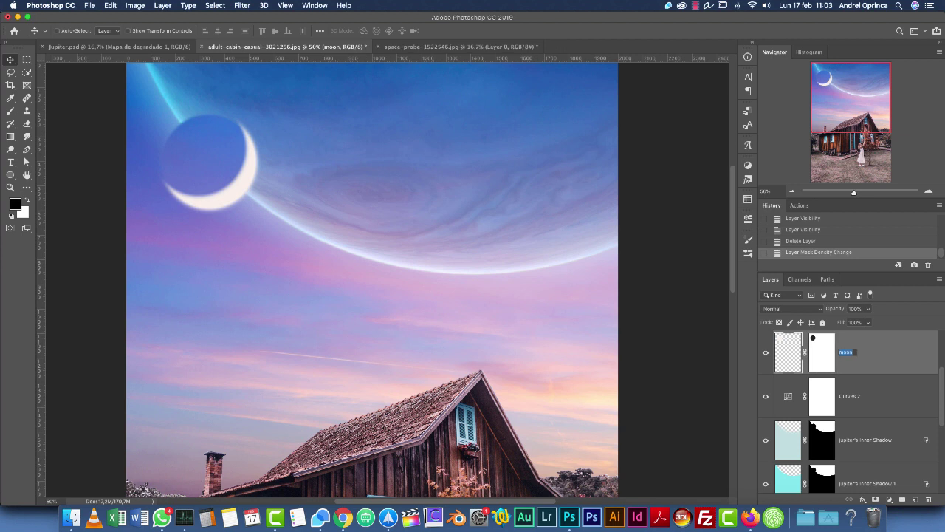
left_click(853, 352)
key("Return")
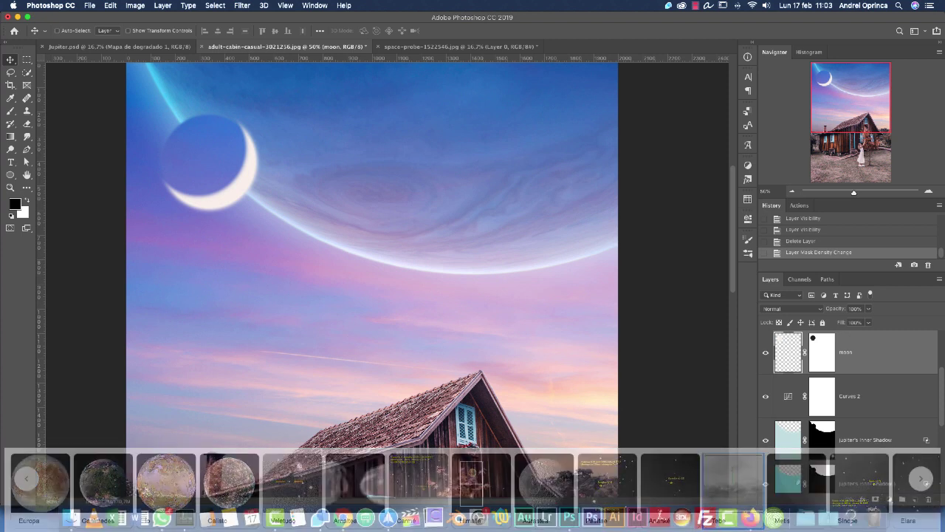
Step: Open crescent-moon-149988.jpg from the Resources | Recursos folder inside the Jupiter folder
key("super+o")
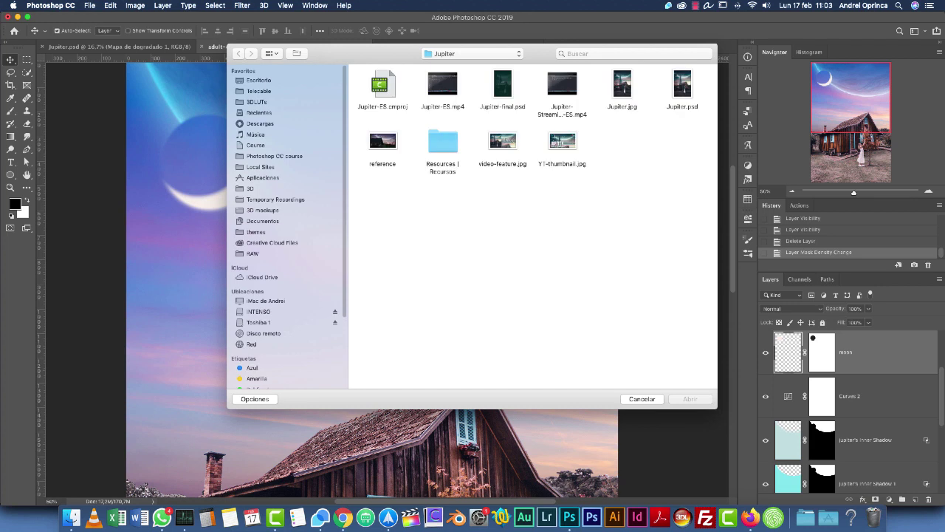
double_click(443, 141)
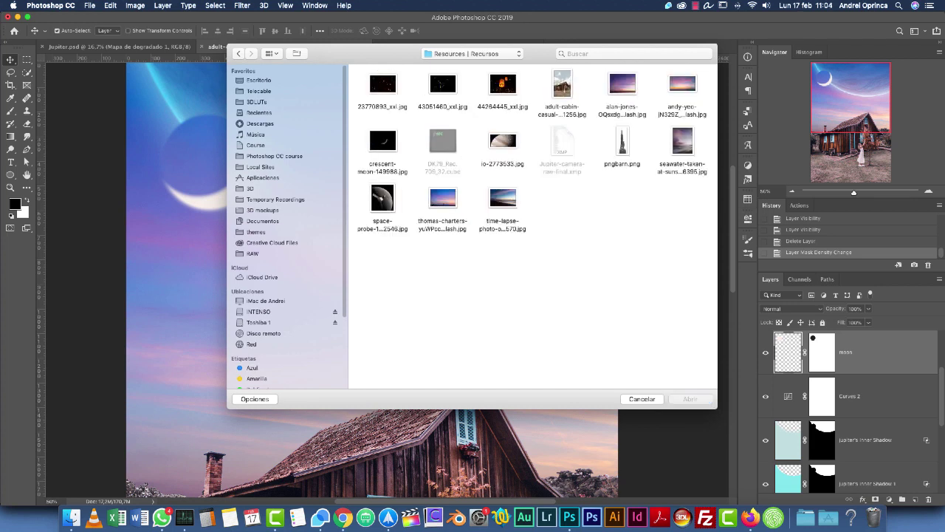
left_click(383, 141)
key("Return")
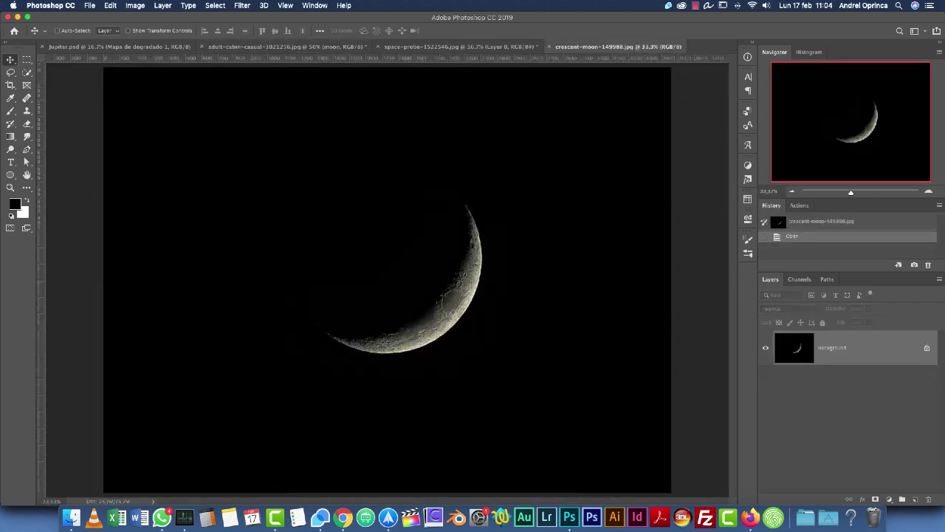
Step: Cut a roughly square area around the crescent moon with the Rectangular Marquee, and close that image without saving
key("m")
left_click_drag(268, 123, 588, 446)
left_click_drag(454, 267, 428, 243)
key("super+x")
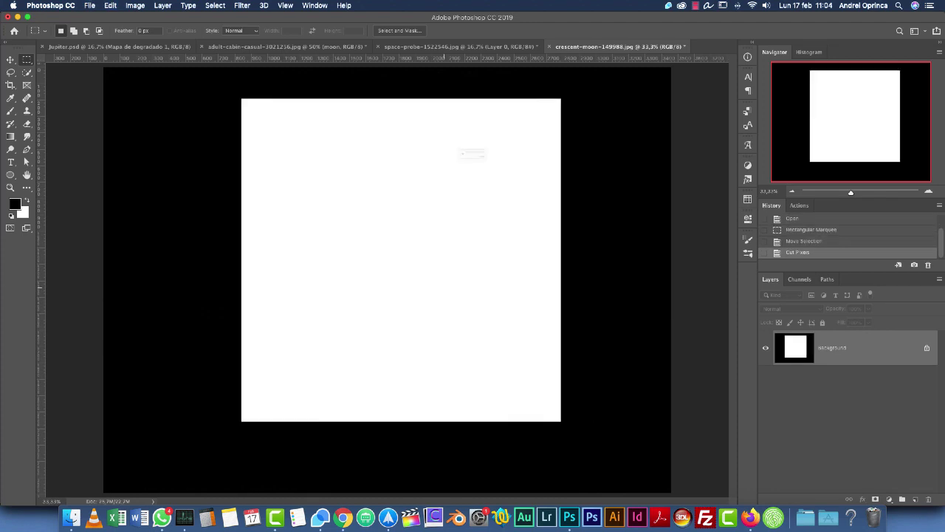
key("super+w")
key("super+d")
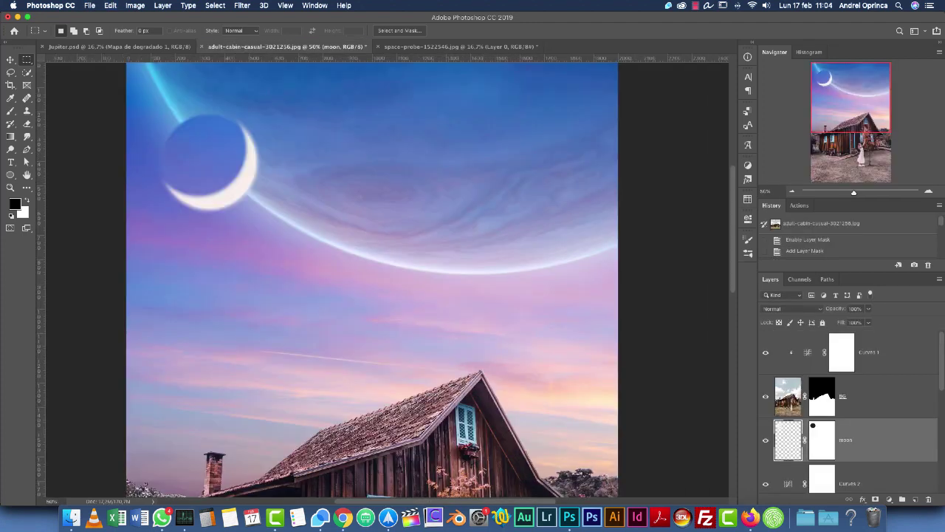
Step: Paste the cut crescent into the cabin image above the moon layer and scale it down behind the roof
key("super+v")
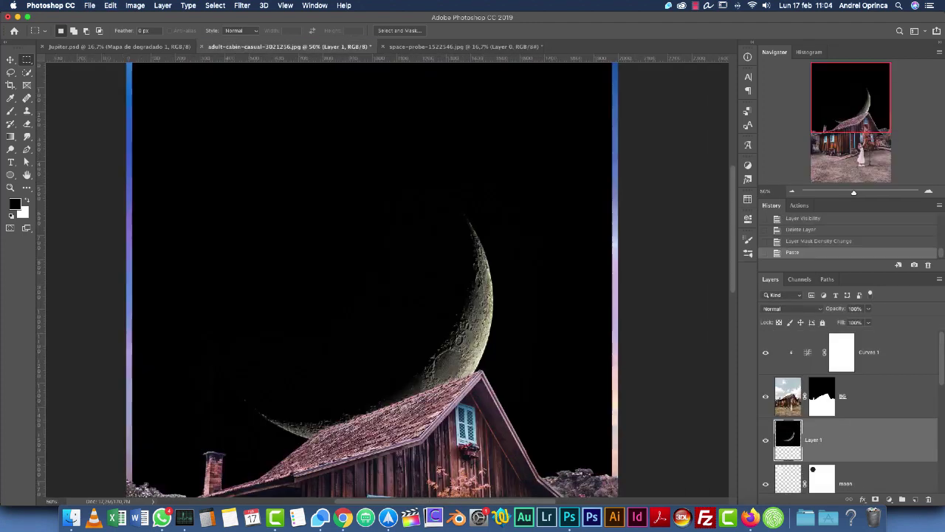
key("super+minus")
key("super+minus")
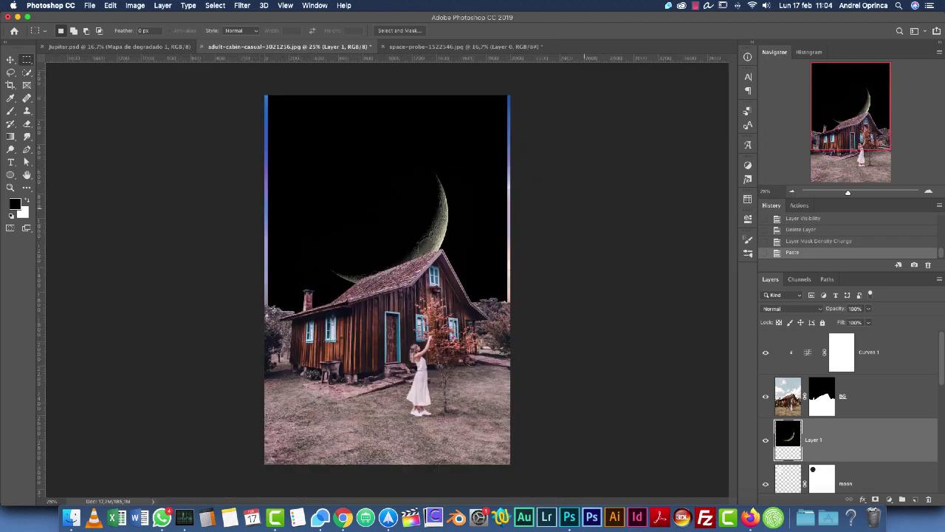
key("super+t")
left_click_drag(507, 95, 416, 187)
key("Return")
Step: Set the pasted crescent layer to Screen, move it to the sky between the roof and Jupiter's lower edge, and scale it down
left_click(790, 309)
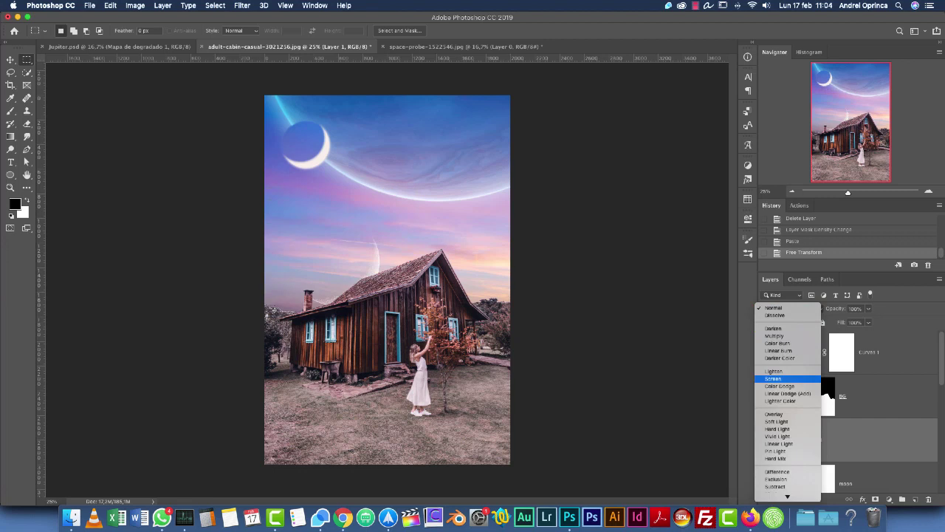
left_click(773, 378)
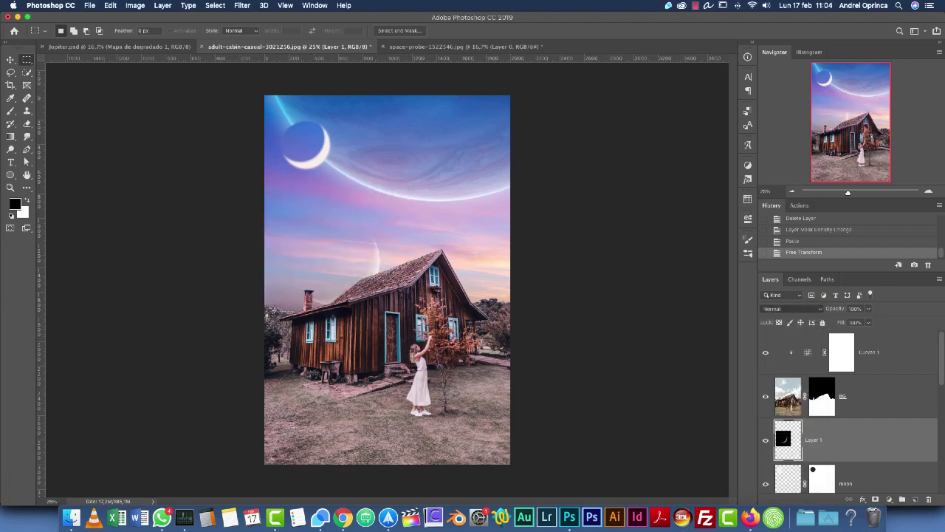
key("super+t")
left_click_drag(416, 187, 476, 220)
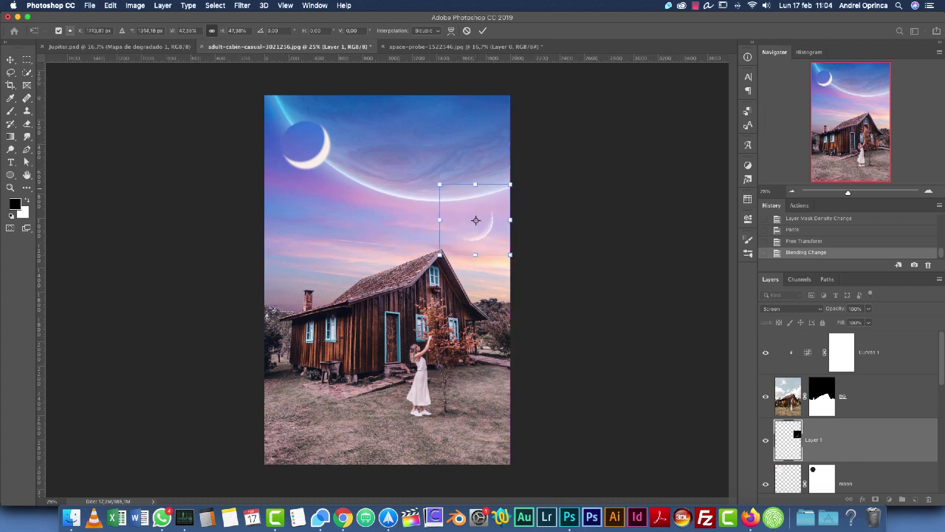
left_click_drag(510, 184, 353, 471)
key("Return")
key("super+d")
key("v")
Step: Check the small crescent up close and nudge it slightly toward the image's right edge
key("super+1")
scroll(503, 215, "up", 5)
scroll(504, 215, "down", 1)
scroll(503, 215, "down", 3)
scroll(503, 215, "right", 3)
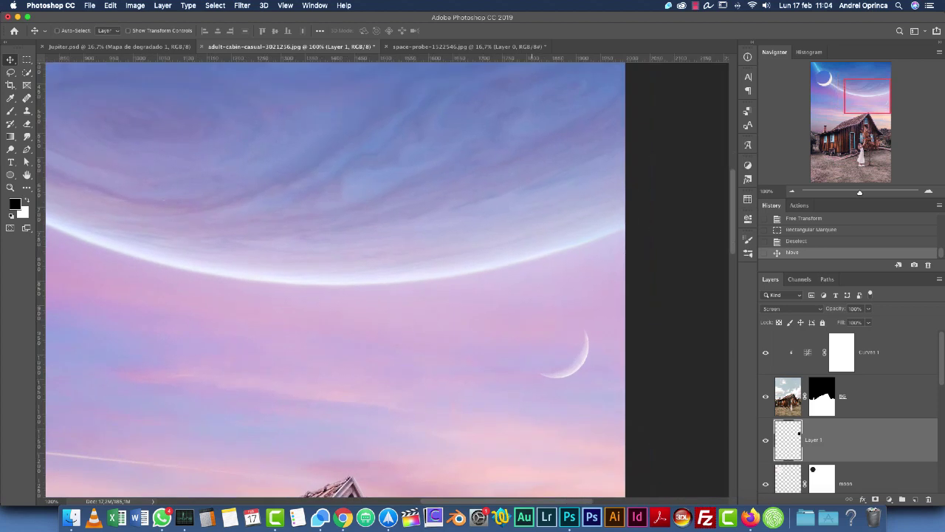
key("super+minus")
key("super+minus")
key("super+minus")
key("super+minus")
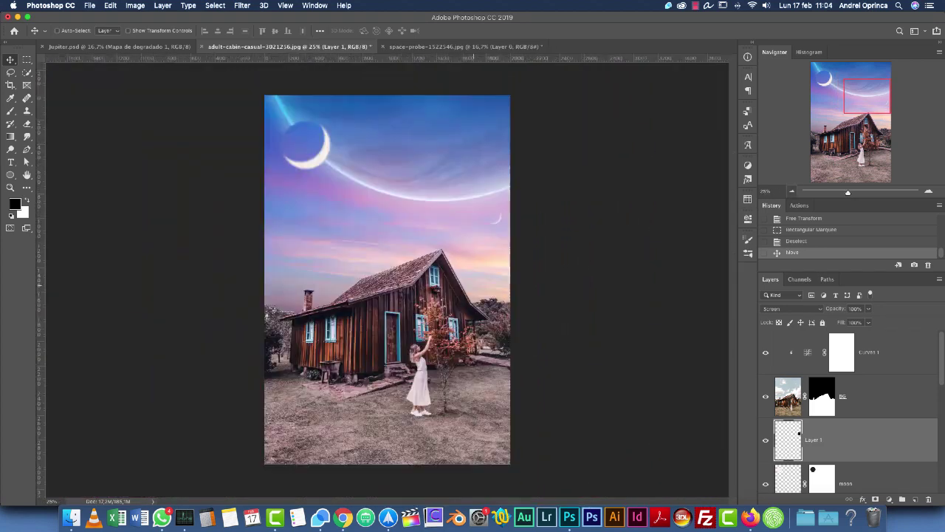
mouse_move(504, 226)
left_mouse_down()
mouse_move(517, 222)
mouse_move(506, 226)
left_mouse_up()
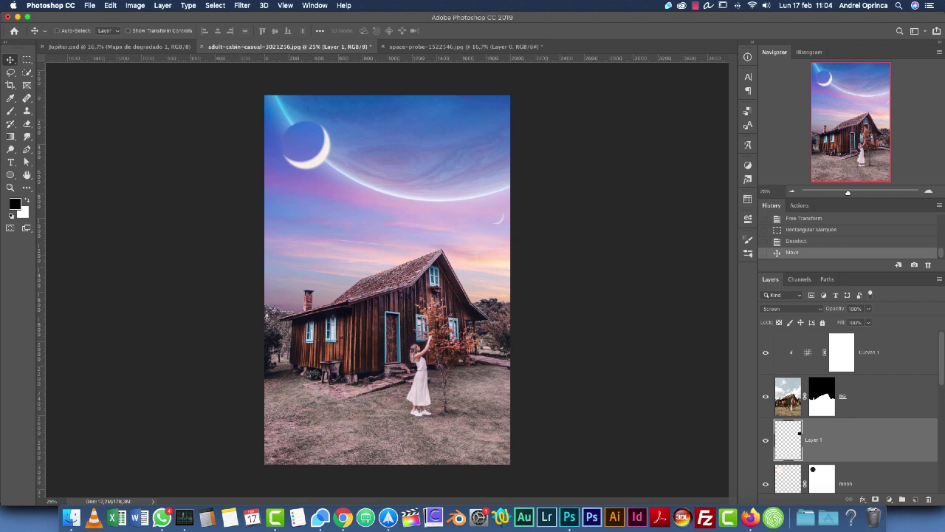
Step: Open pngbarn.png from the Resources | Recursos folder
left_click(695, 5)
key("Escape")
left_click(890, 353)
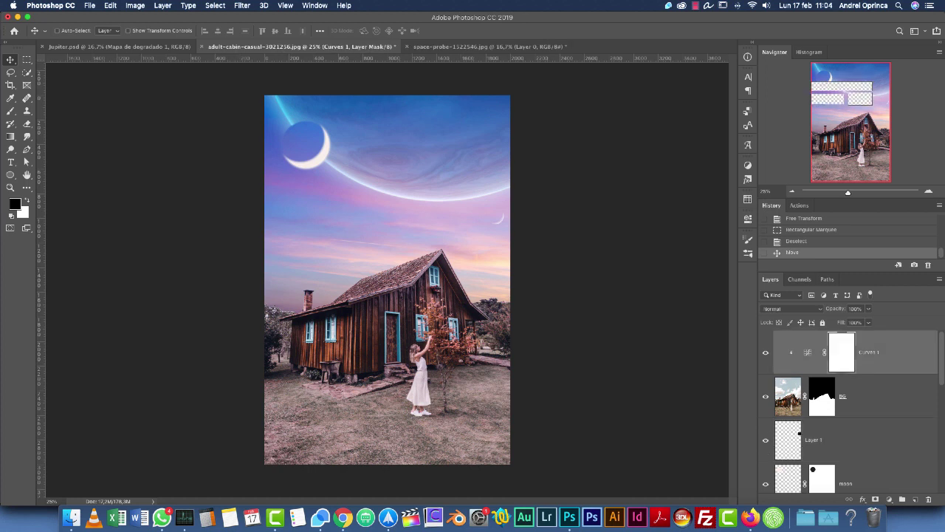
key("super+o")
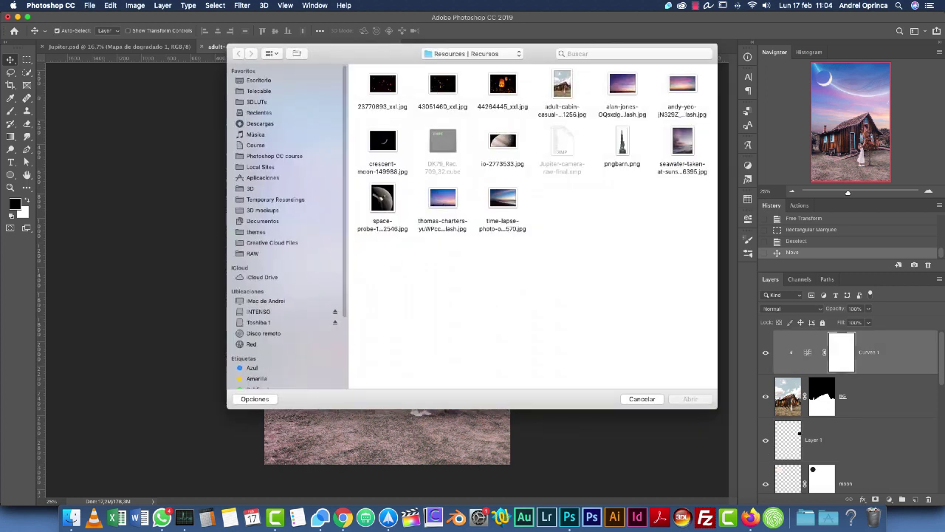
double_click(623, 141)
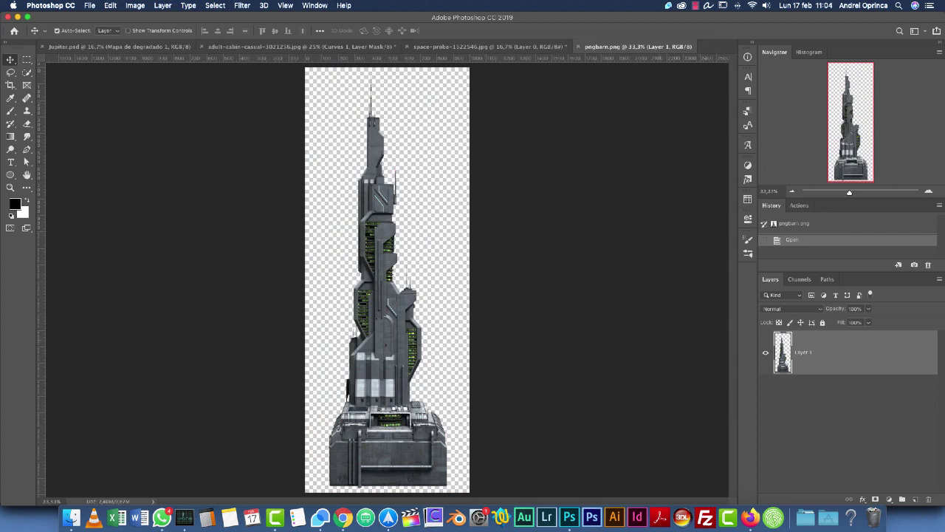
Step: Copy the entire tower image to the clipboard and close pngbarn.png
key("super+a")
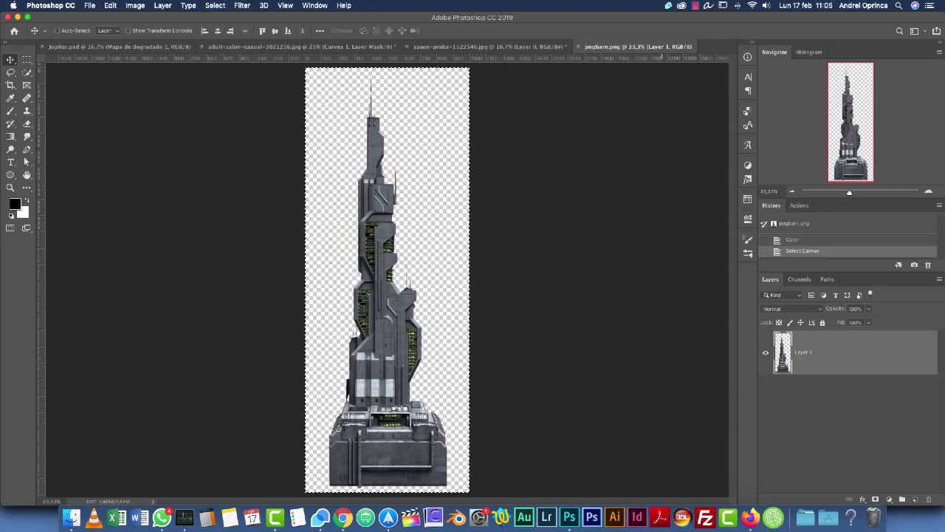
key("super+c")
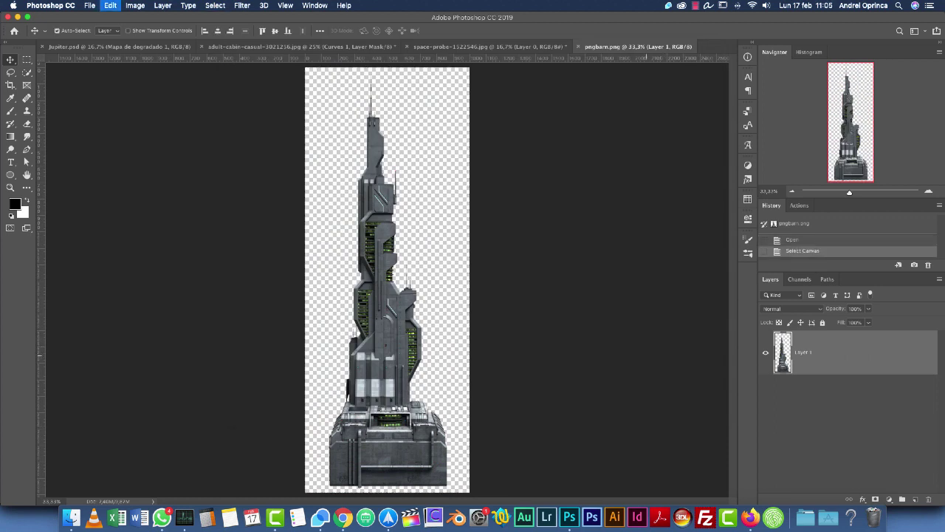
key("super+x")
key("super+w")
key("super+d")
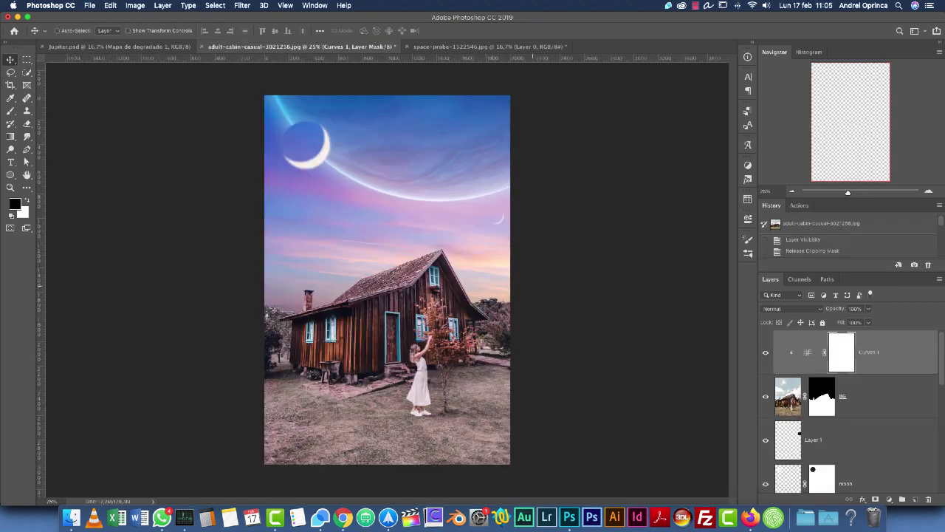
Step: Paste the tower into the cabin image above the small crescent layer, scale it down and place it behind the roof
left_click(864, 440)
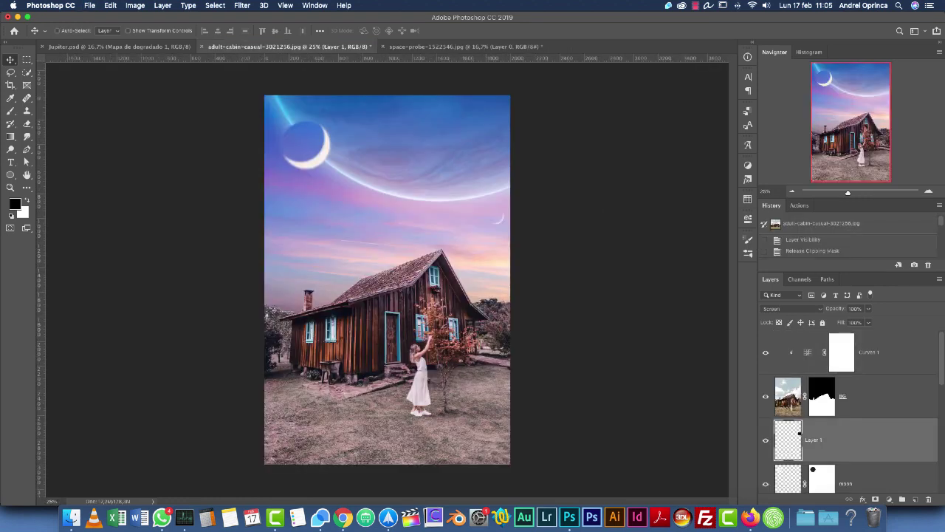
key("super+v")
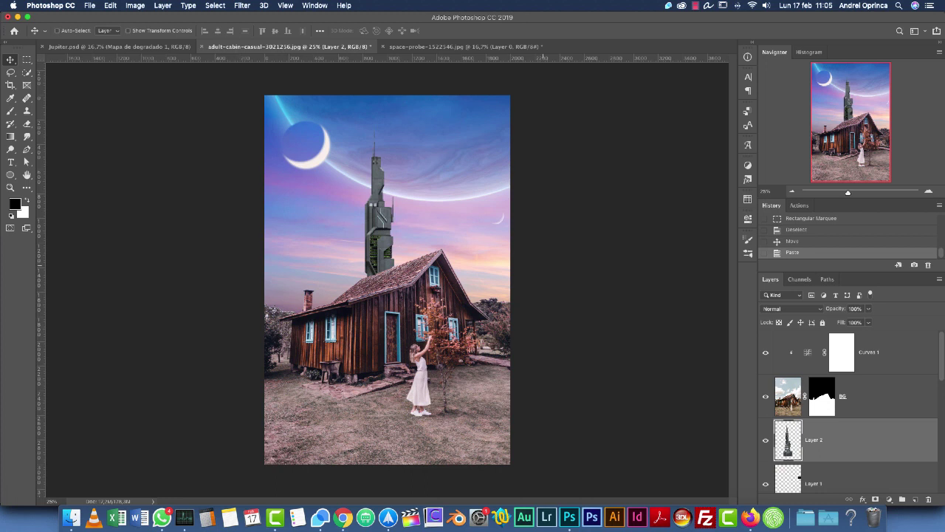
key("super+t")
left_click_drag(432, 124, 390, 266)
left_click_drag(373, 301, 407, 186)
key("Return")
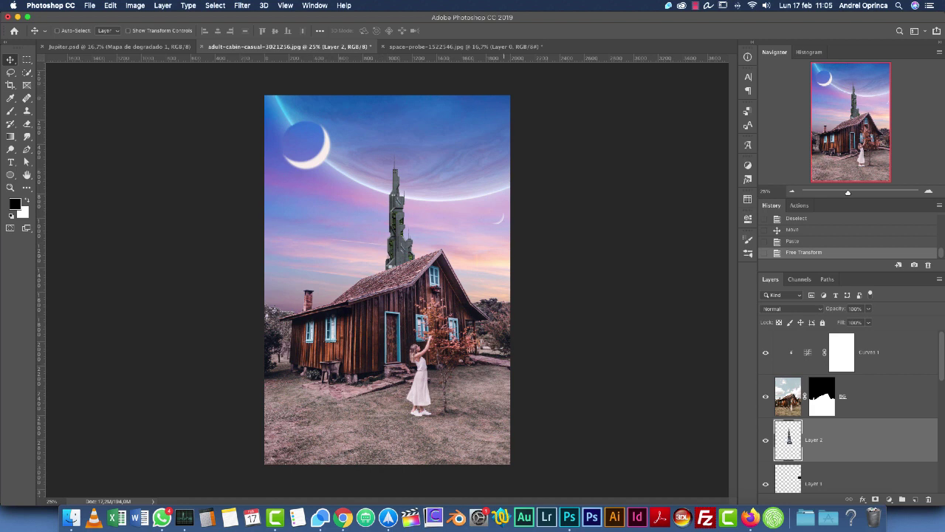
Step: Rename the pasted tower layer as tower
double_click(814, 440)
type("tower")
key("Return")
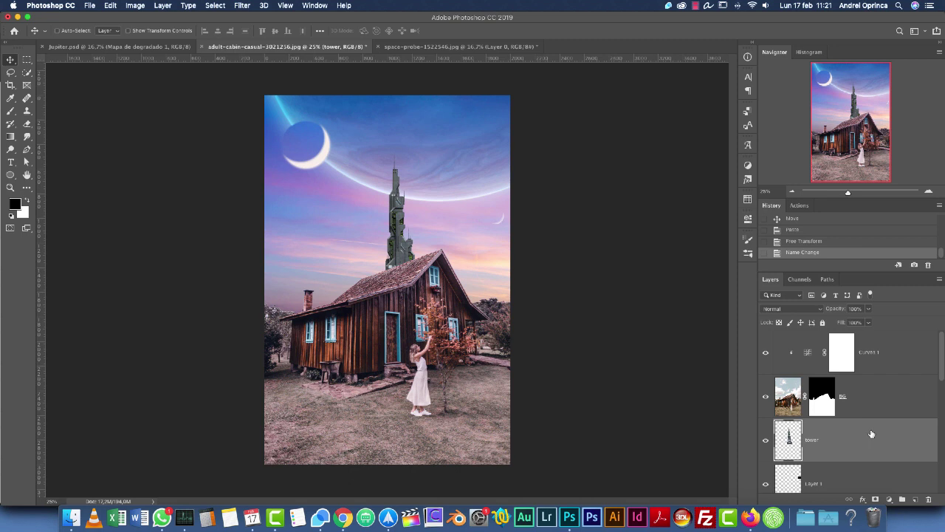
key("super+equal")
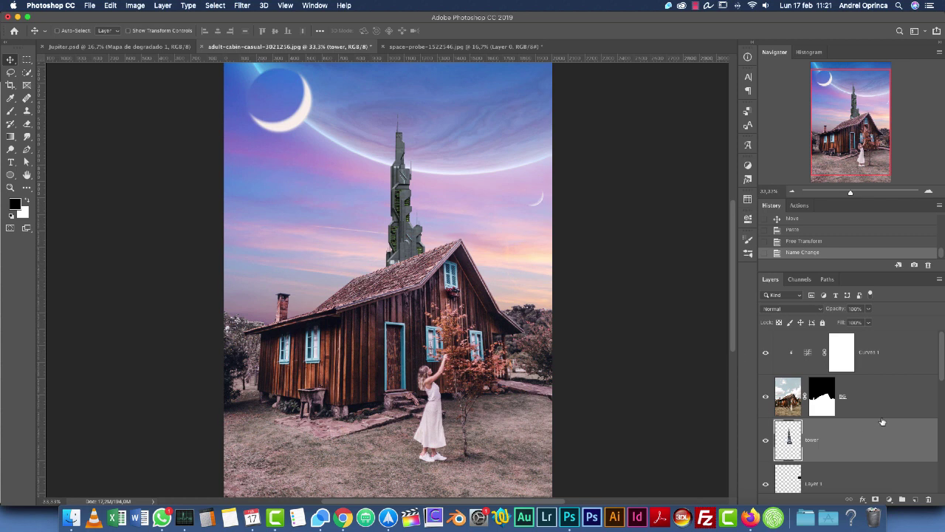
scroll(942, 355, "down", 2)
scroll(891, 359, "up", 2)
double_click(873, 439)
left_click_drag(739, 81, 765, 83)
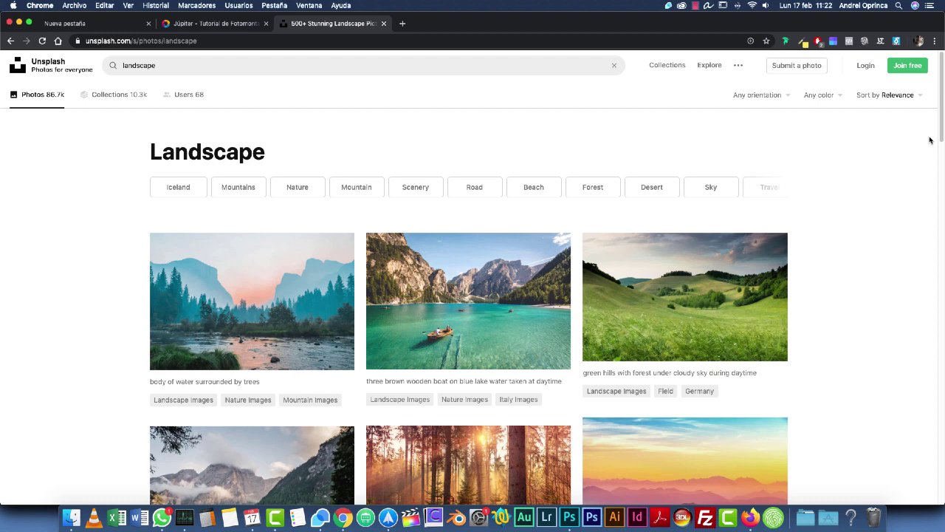
Step: Switch to Chrome and examine Unsplash landscape photos of mountains, hot air balloons and aerial views, comparing near and distant scenery
scroll(15, 280, "down", 1)
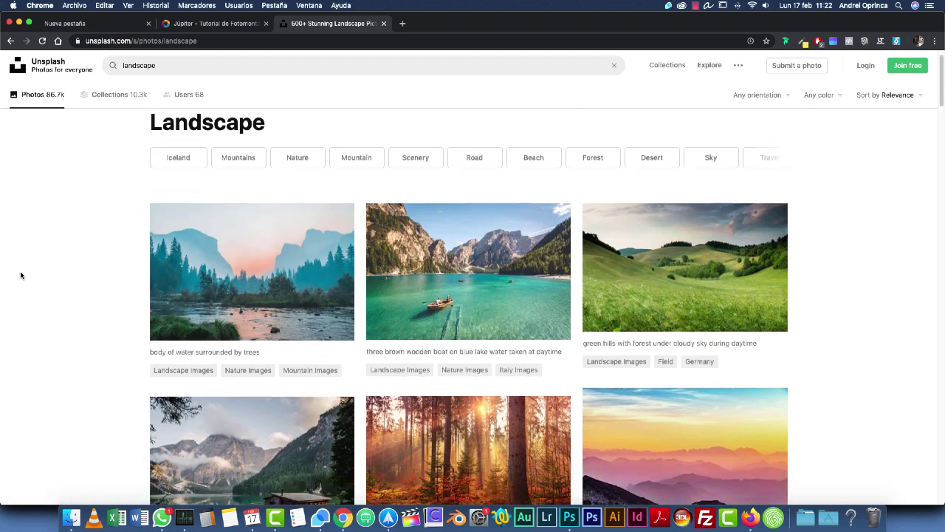
left_click(279, 267)
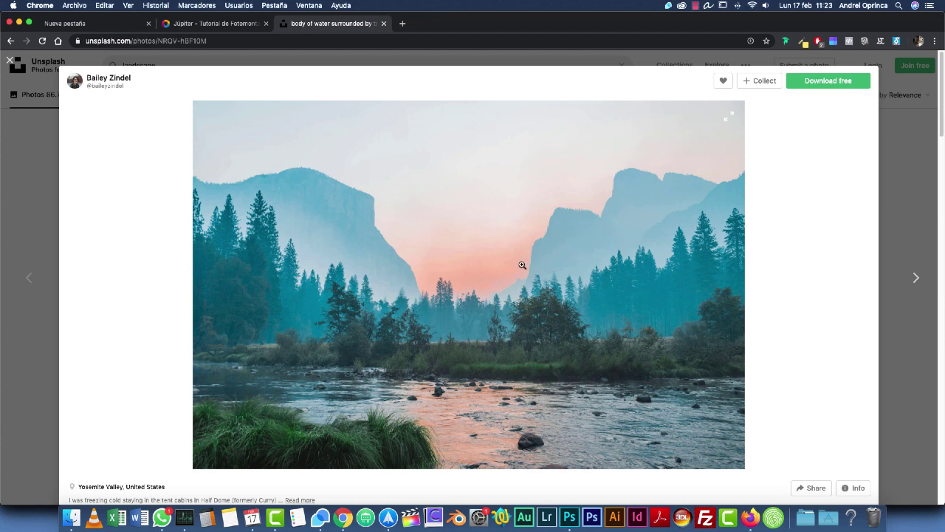
scroll(508, 343, "down", 3)
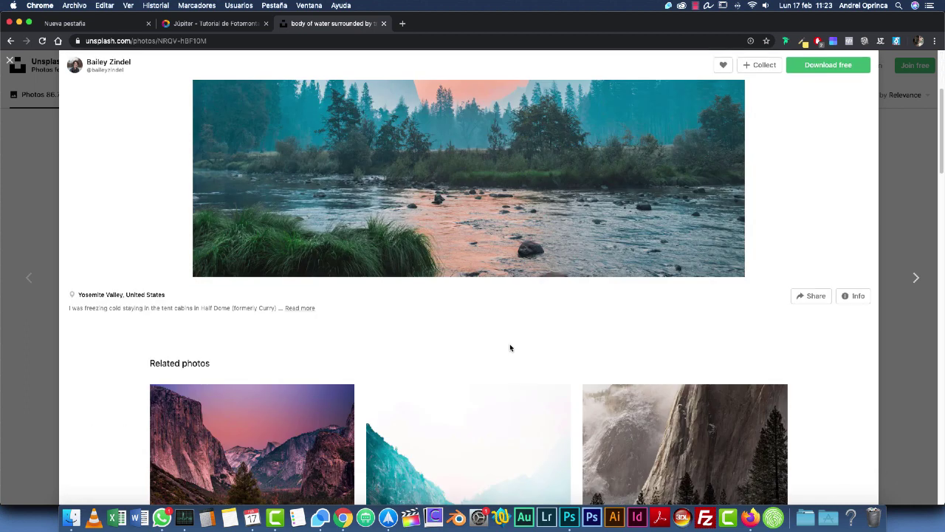
scroll(508, 343, "down", 6)
scroll(264, 229, "down", 3)
scroll(264, 228, "down", 4)
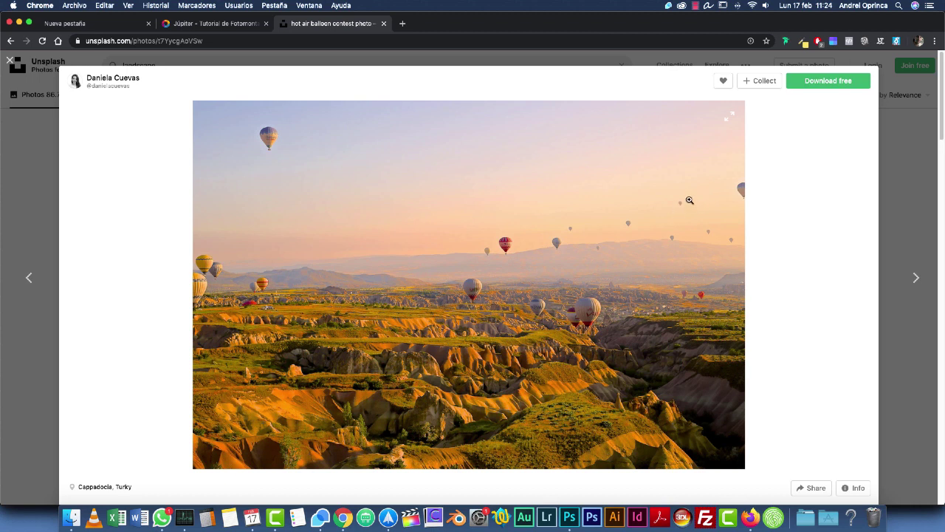
scroll(654, 355, "down", 10)
scroll(657, 353, "down", 10)
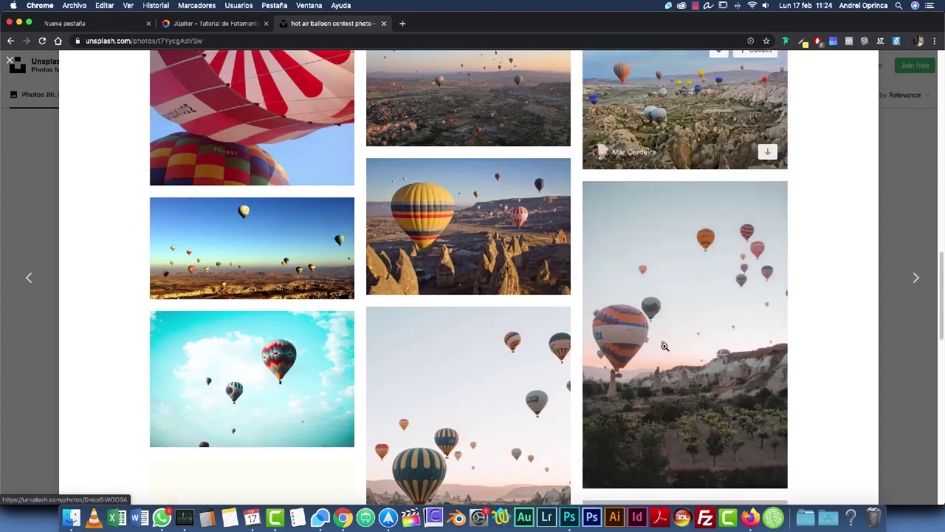
scroll(673, 344, "down", 5)
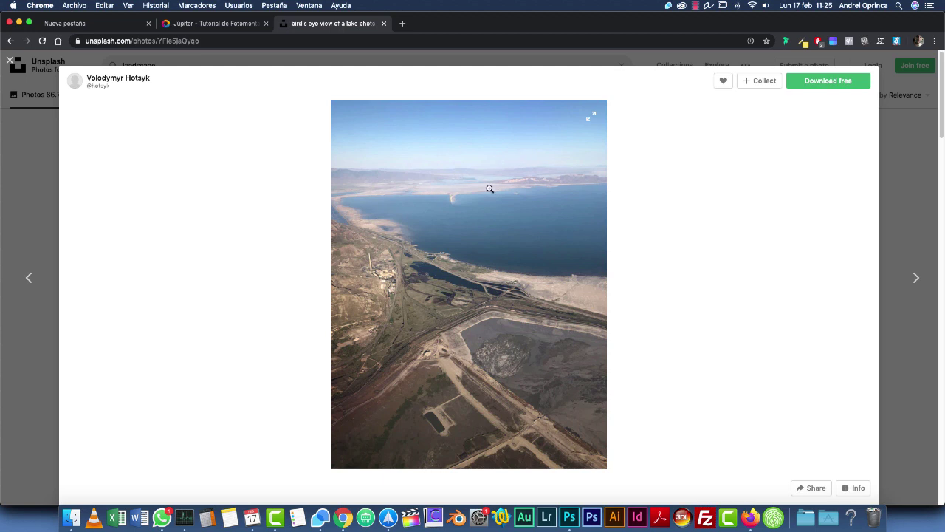
scroll(730, 381, "down", 10)
scroll(725, 363, "down", 5)
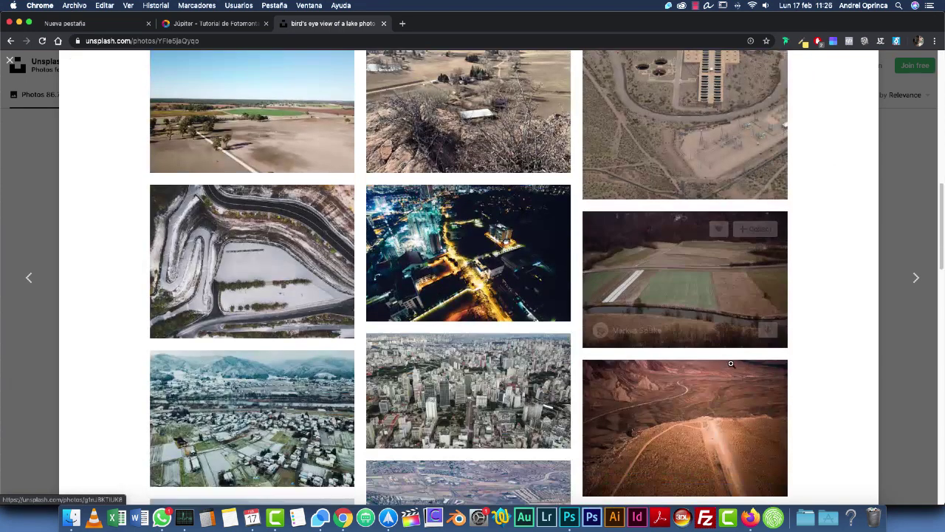
scroll(737, 363, "down", 10)
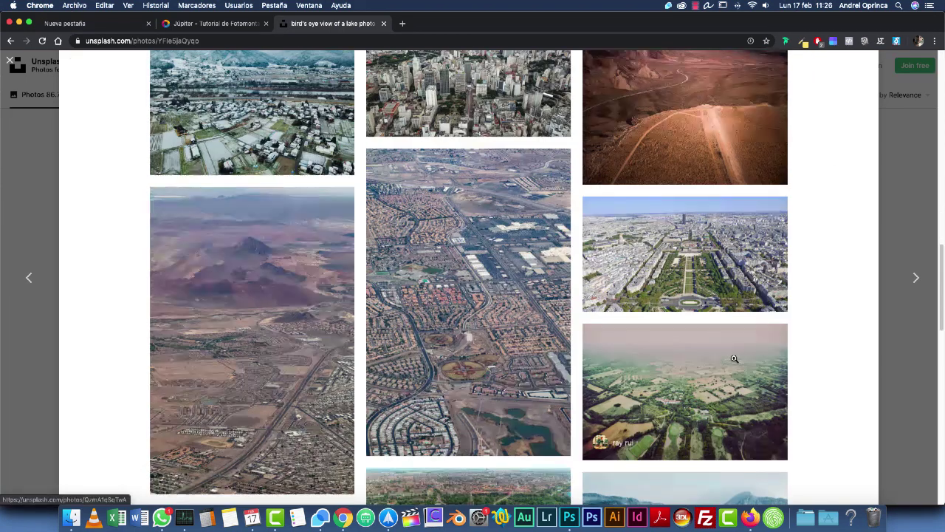
scroll(610, 367, "down", 10)
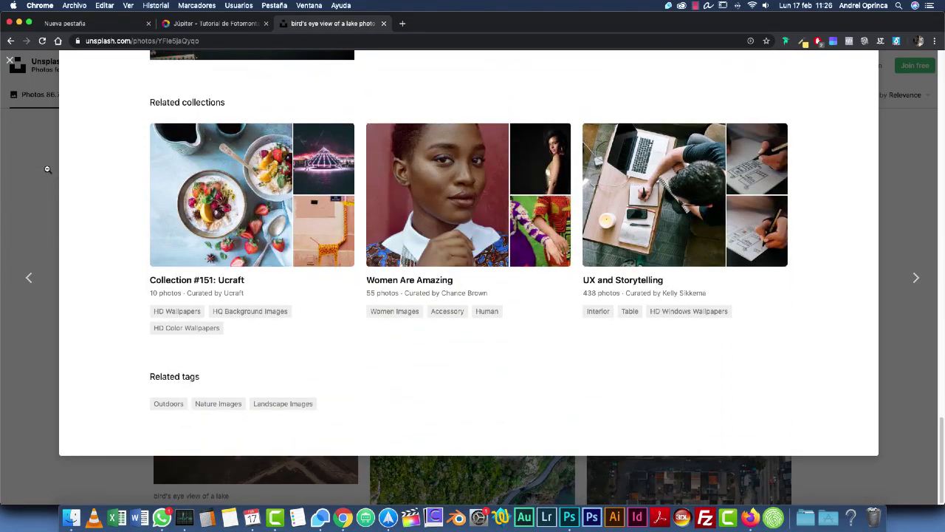
left_click(46, 170)
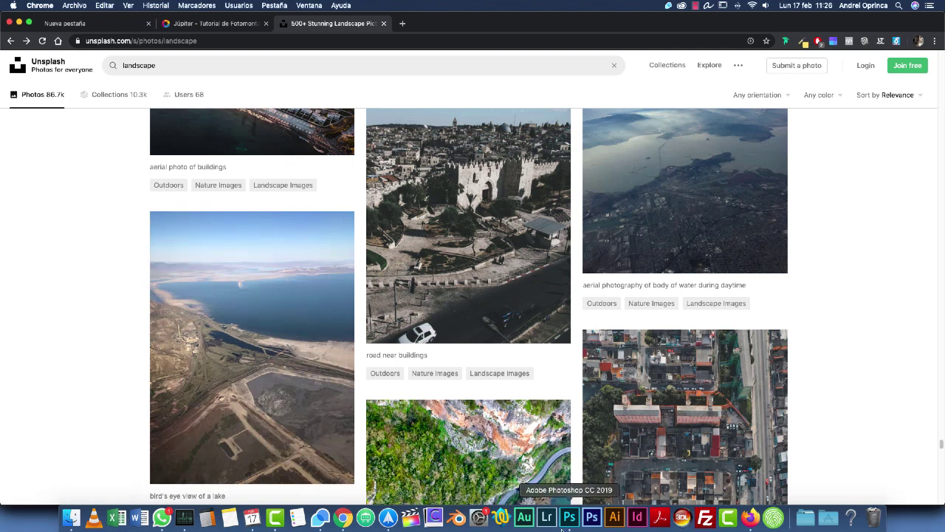
Step: Switch to Photoshop and add a Color Overlay to the tower layer in white #ffffff at 100% opacity
left_click(569, 517)
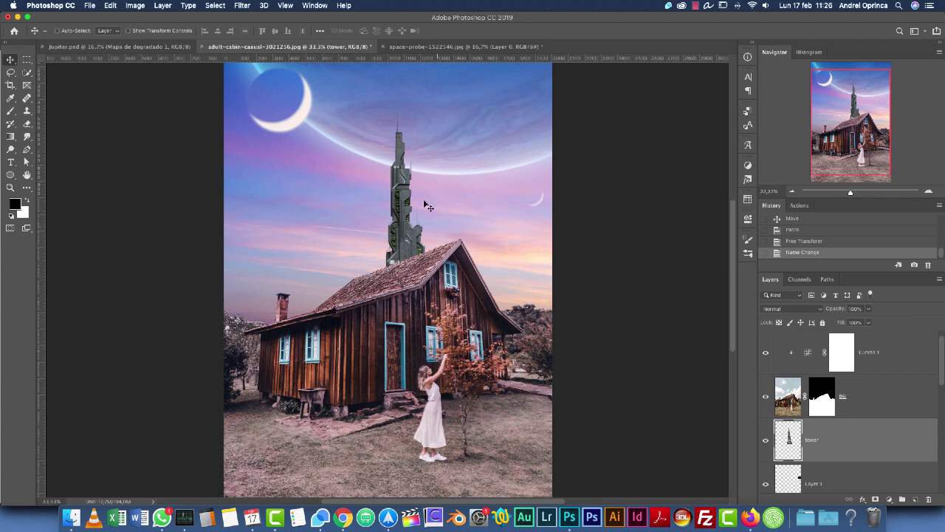
double_click(884, 434)
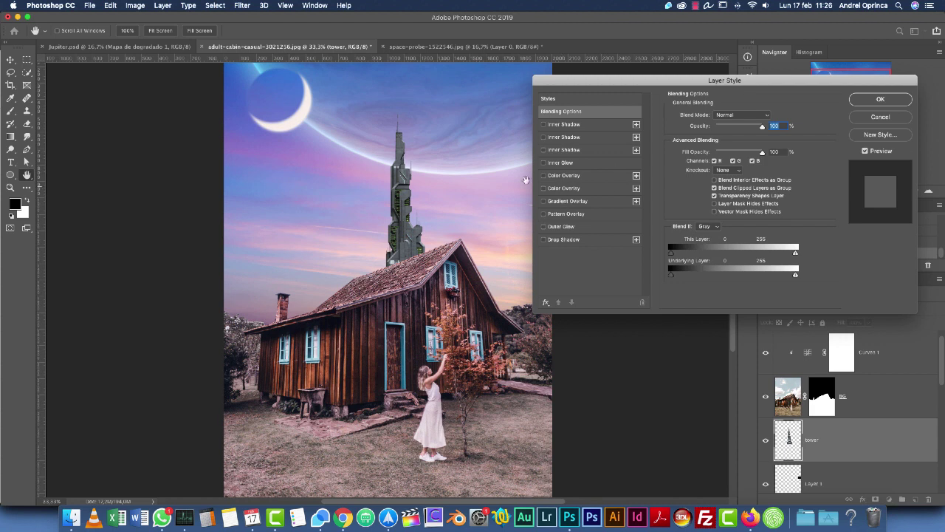
left_click(554, 176)
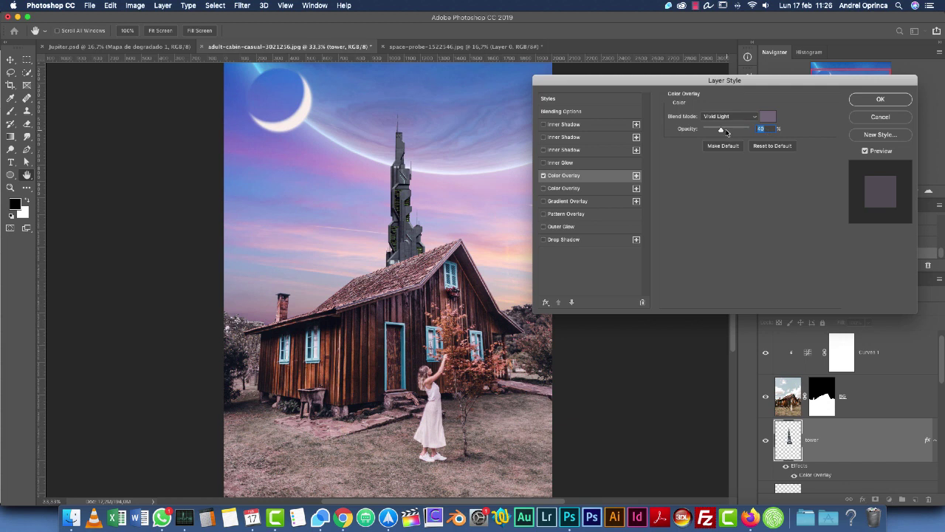
left_click_drag(723, 130, 765, 127)
left_click(769, 117)
left_click_drag(691, 261, 667, 209)
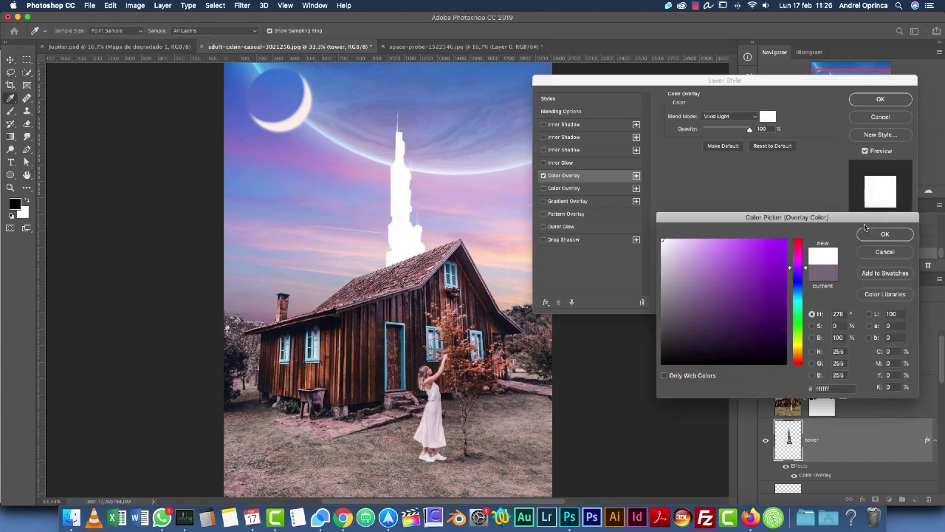
left_click(890, 239)
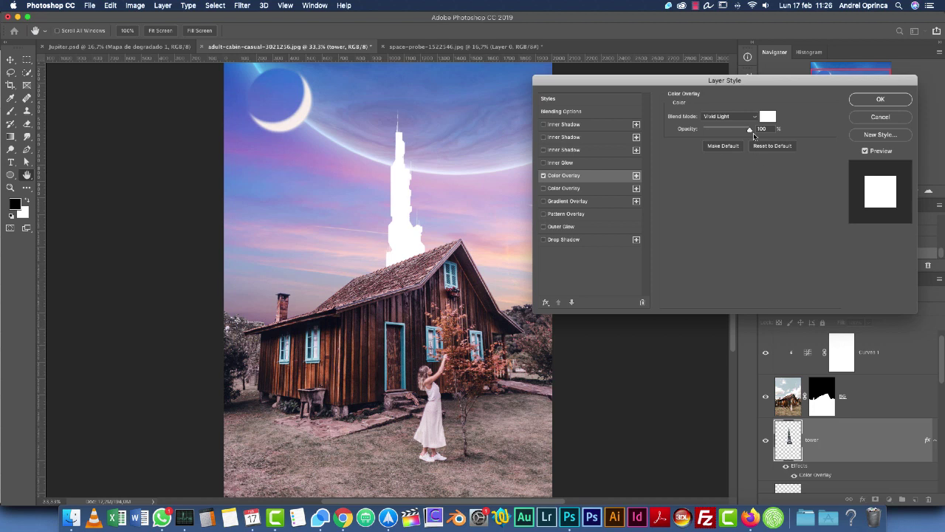
Step: Set the tower's Color Overlay to Lighten mode with dark teal #365862 and apply the style
left_click(739, 115)
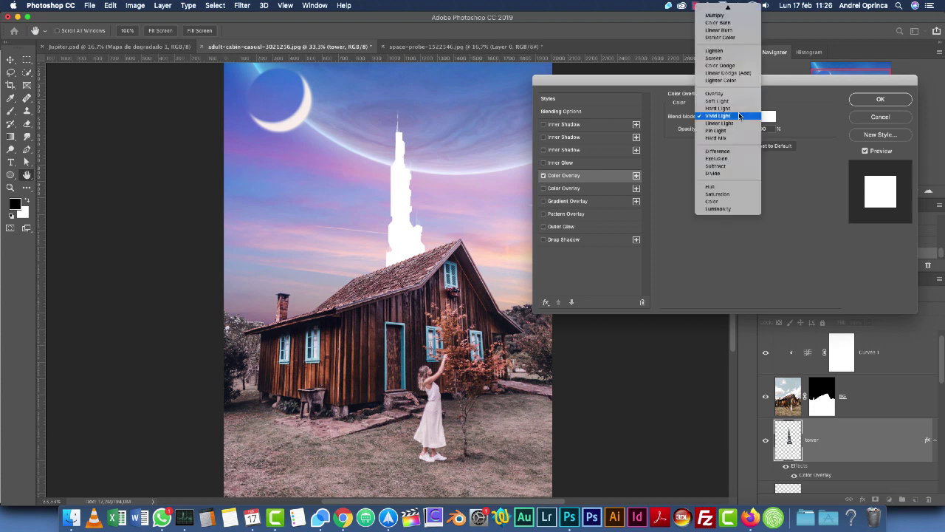
left_click(730, 52)
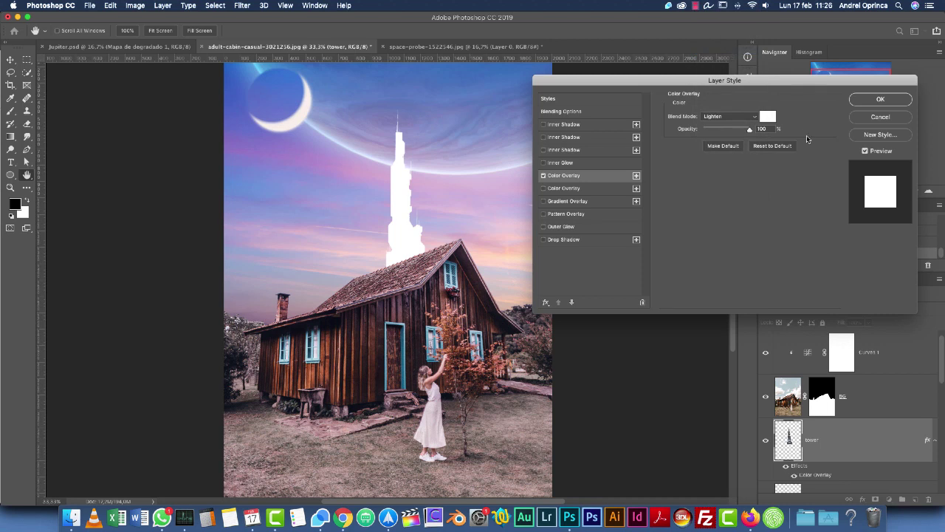
left_click(768, 117)
left_click(714, 295)
left_click(798, 297)
left_click(717, 306)
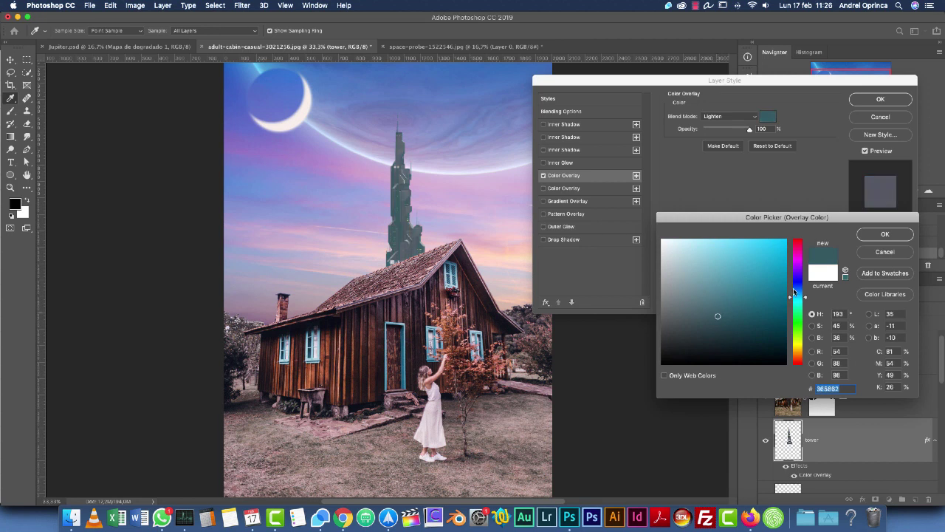
left_click(893, 236)
key("super+1")
left_click(887, 101)
left_click_drag(636, 70, 545, 241)
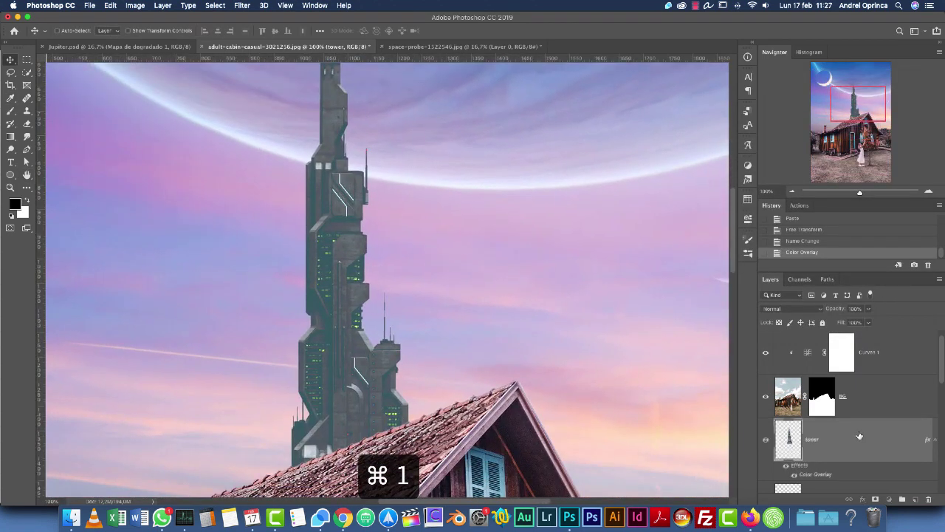
Step: Reopen the tower's Color Overlay settings and change the overlay colour to mid grey #6e6e6e
double_click(859, 438)
left_click(573, 175)
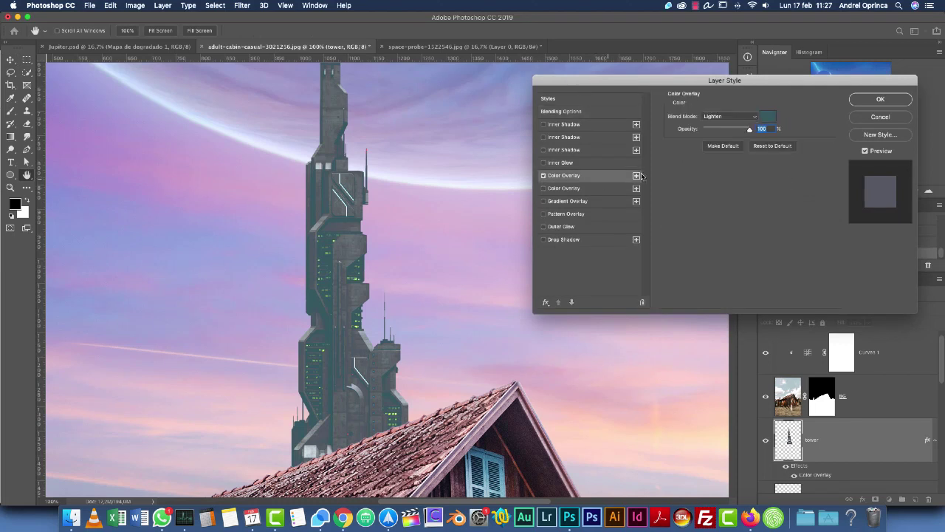
left_click(768, 116)
mouse_move(696, 320)
left_mouse_down()
mouse_move(648, 309)
mouse_move(653, 270)
mouse_move(626, 312)
mouse_move(651, 310)
left_mouse_up()
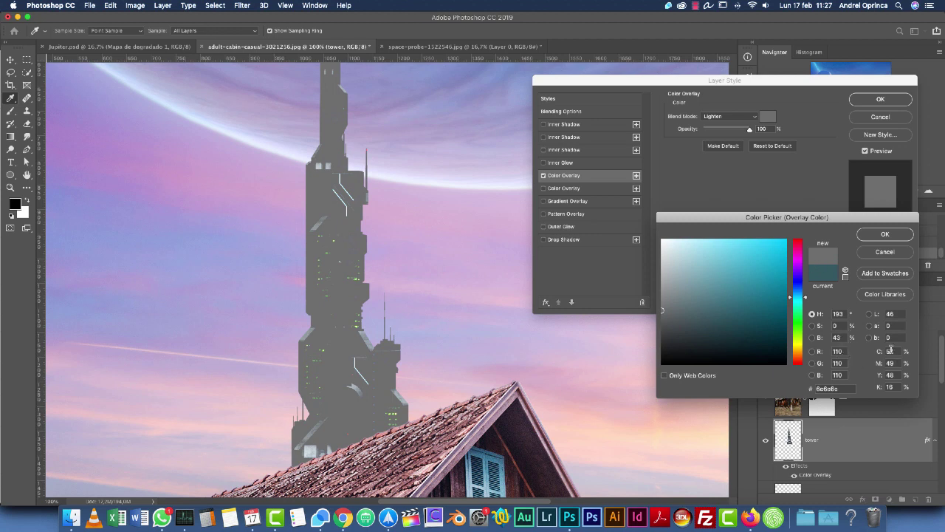
Step: Test white, black and grey #7c7c7c as the tower's overlay colour to compare how Lighten mode reacts
left_click(835, 337)
key("Tab")
left_click_drag(672, 308, 671, 247)
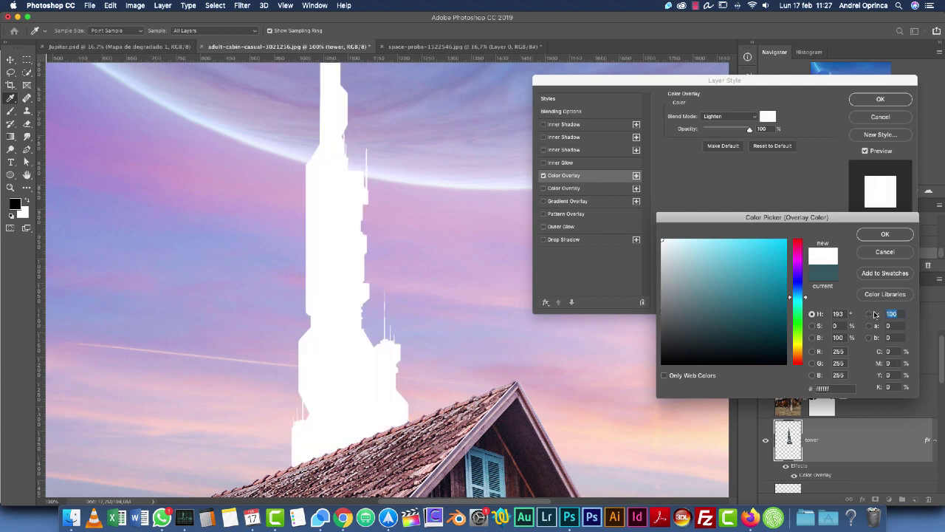
type("0")
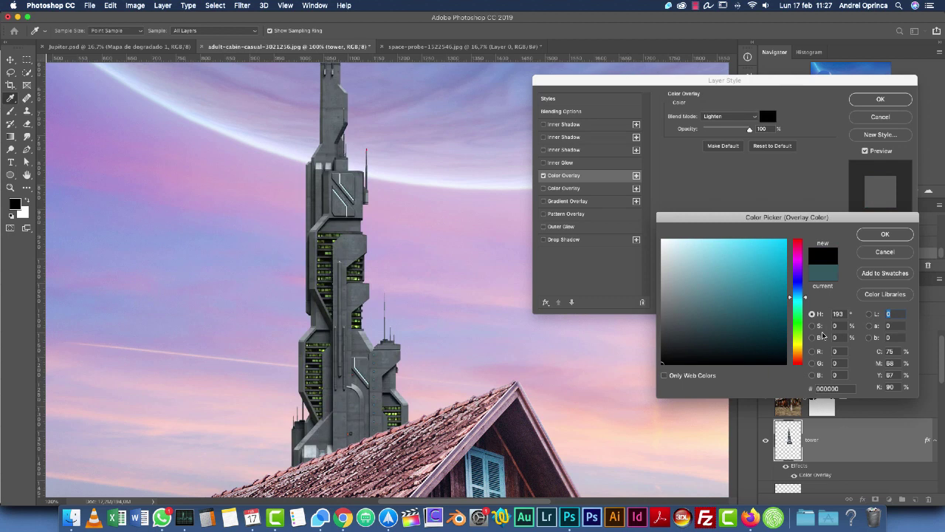
left_click_drag(673, 343, 636, 303)
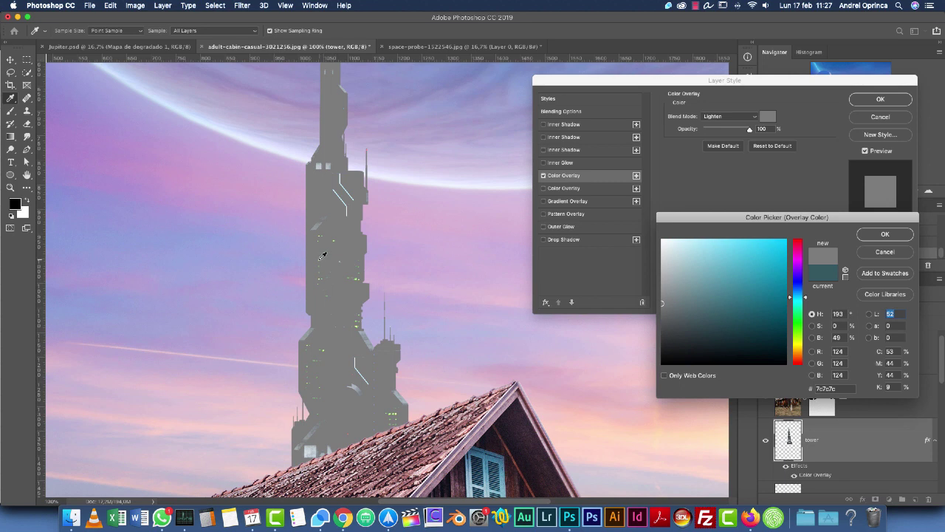
Step: Sample the green window light on the tower as the overlay colour and darken it to #5f7d48
left_click_drag(358, 274, 367, 273)
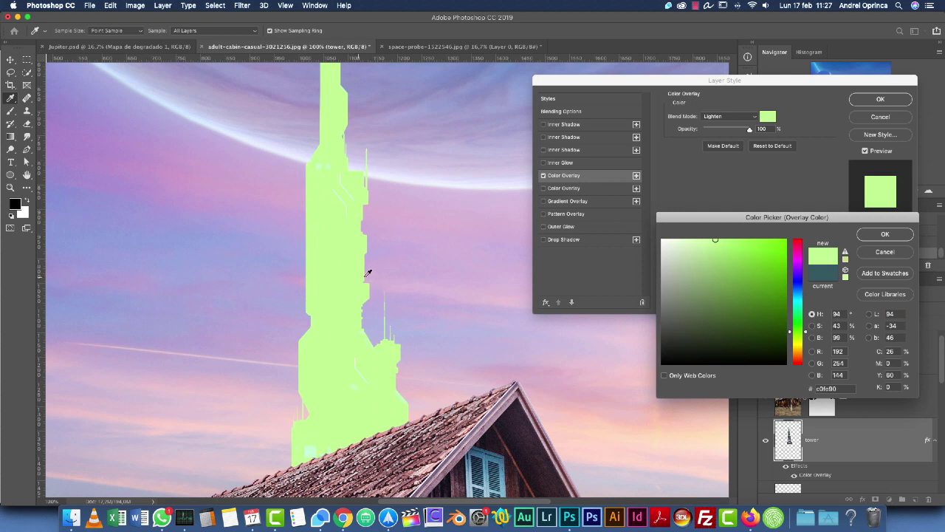
double_click(895, 313)
key("super+z")
left_click_drag(690, 275, 663, 312)
left_click(715, 303)
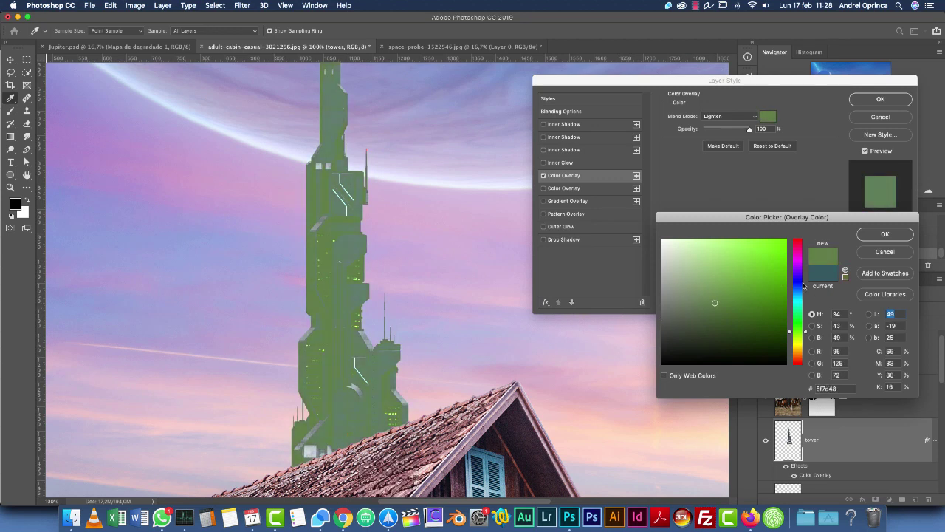
Step: Try blue-grey #666c84, light grey #c1c1c1 and muted grey #7b7c82 as the tower's overlay colour
left_click(797, 284)
left_click(698, 308)
mouse_move(699, 308)
left_mouse_down()
mouse_move(697, 299)
mouse_move(692, 314)
mouse_move(689, 296)
left_mouse_up()
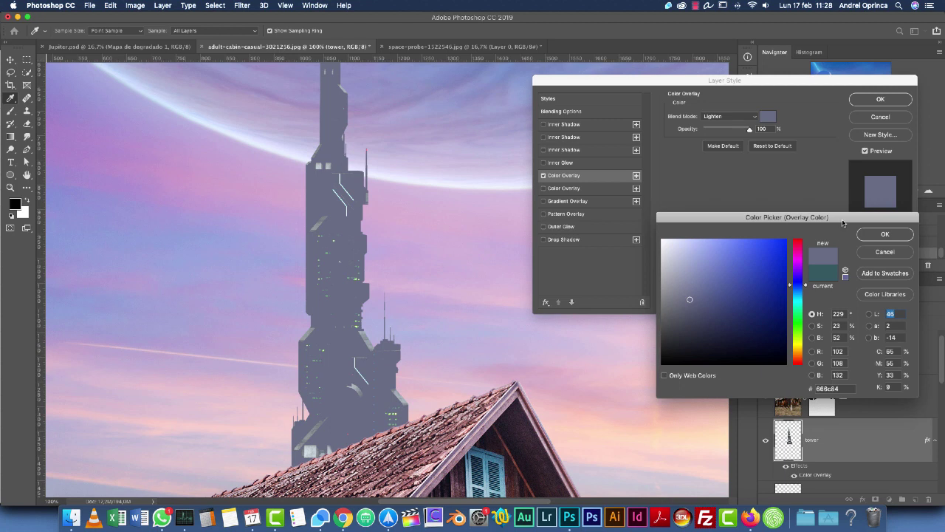
left_click_drag(683, 268, 661, 269)
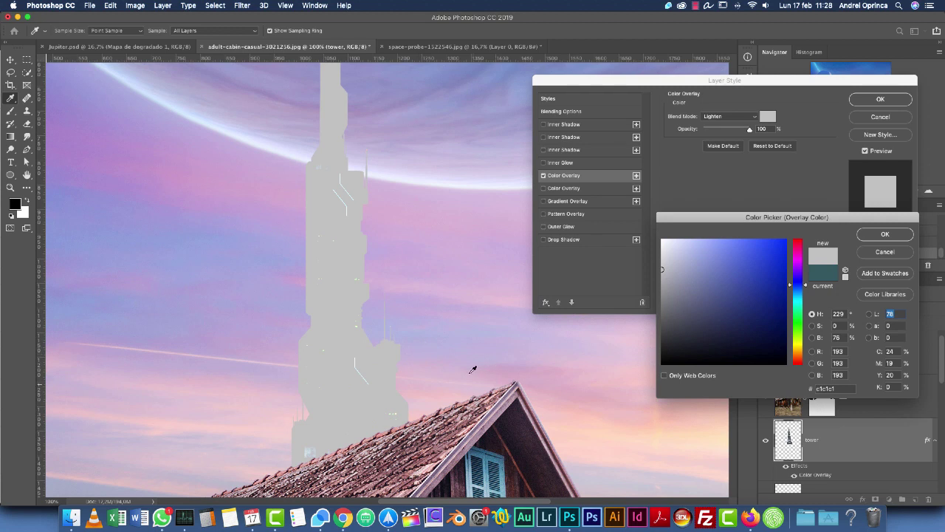
left_click(668, 299)
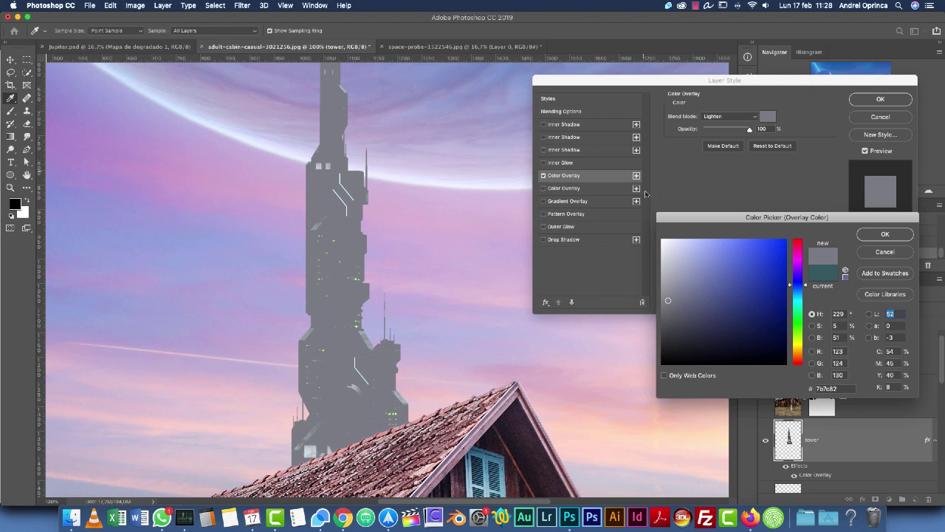
Step: Sample a sky purple beside the tower, darken it to #817a9c, and apply the Color Overlay at about 48% opacity
left_click(406, 220)
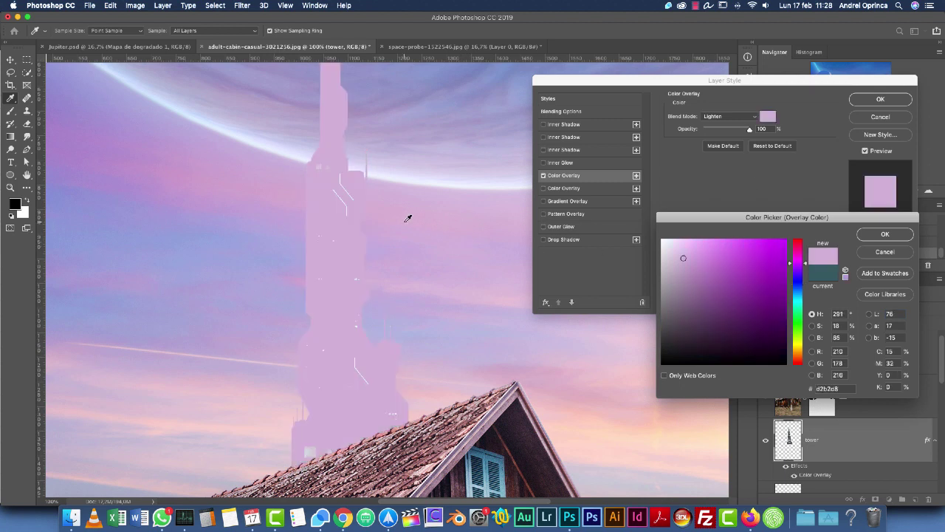
left_click(254, 233)
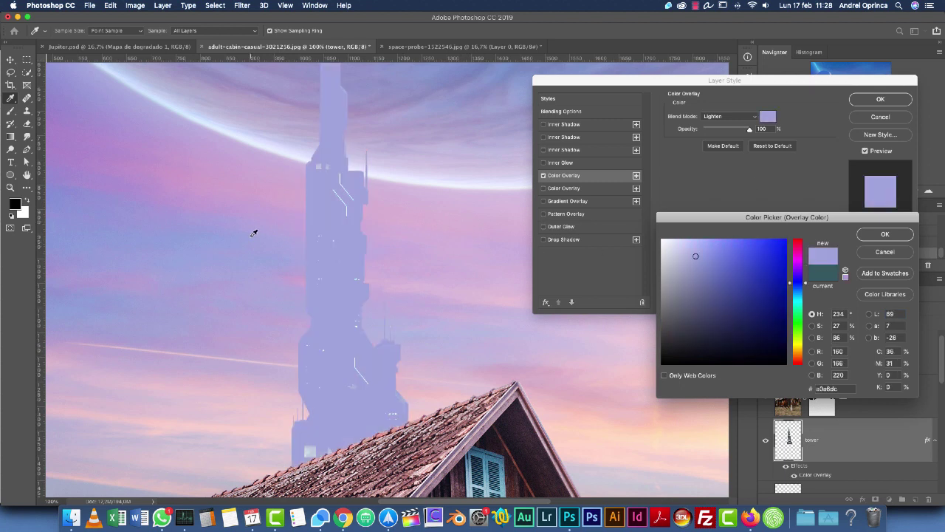
left_click(277, 230)
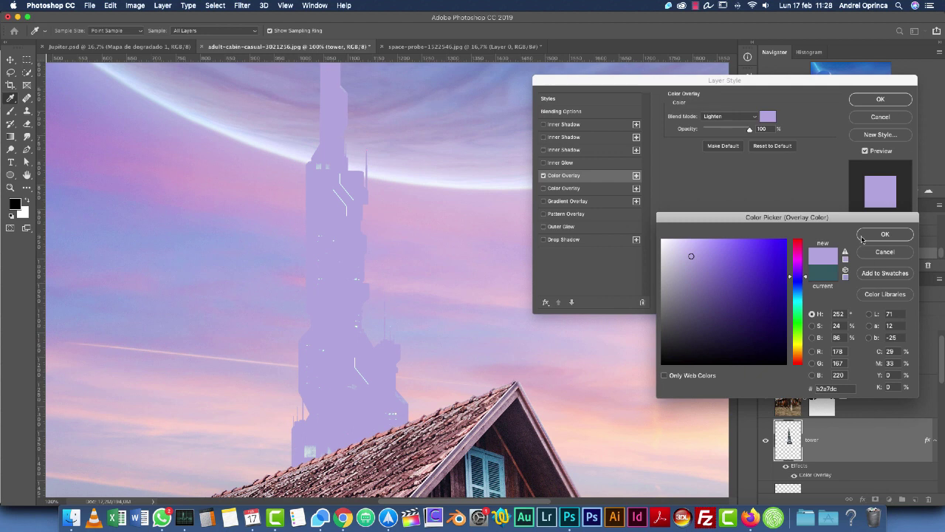
left_click(688, 287)
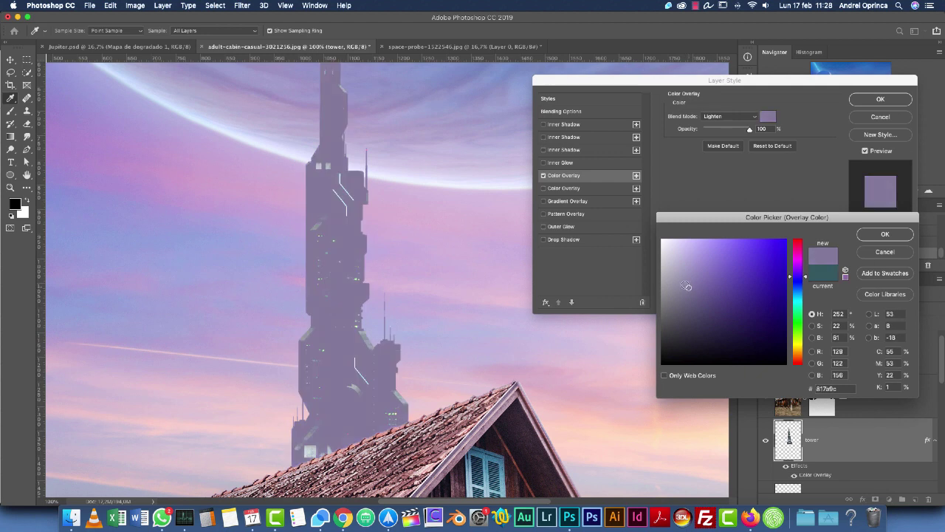
left_click(893, 235)
left_click_drag(751, 131, 729, 132)
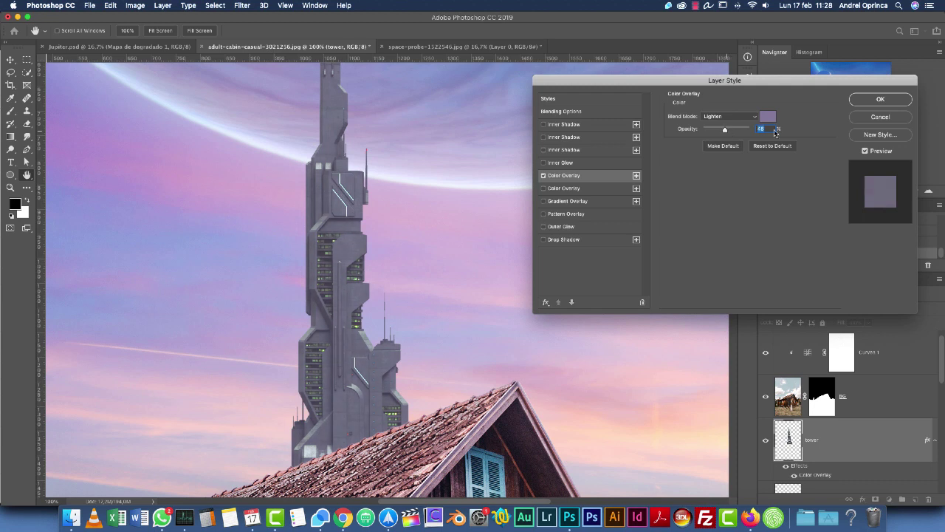
left_click(897, 100)
left_click(792, 191)
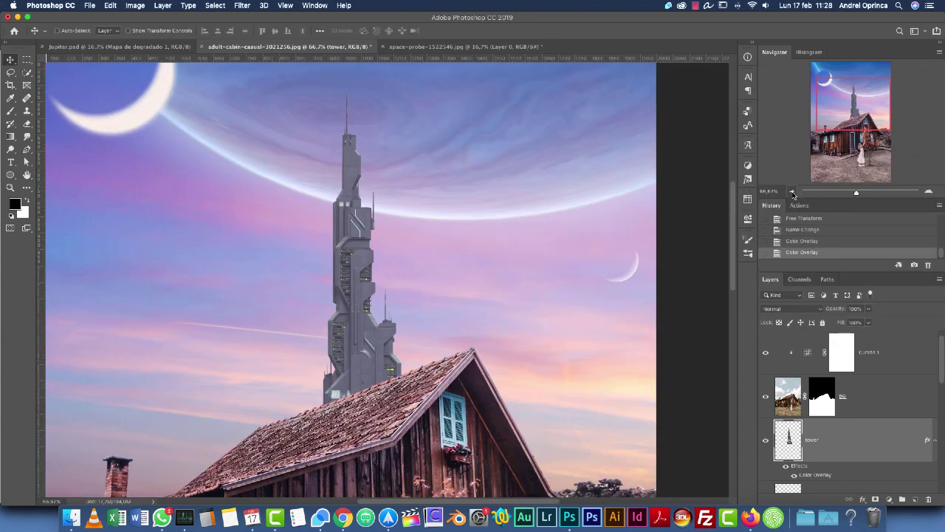
left_click(793, 190)
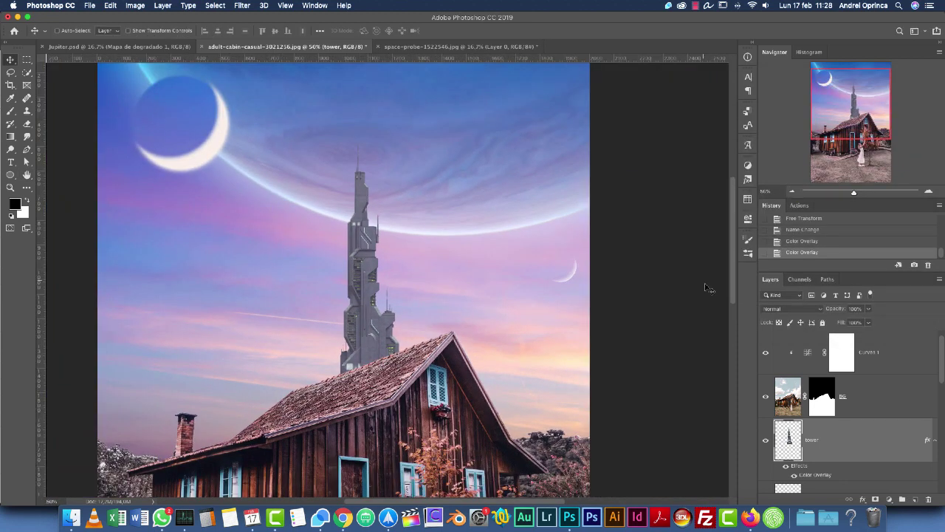
double_click(872, 441)
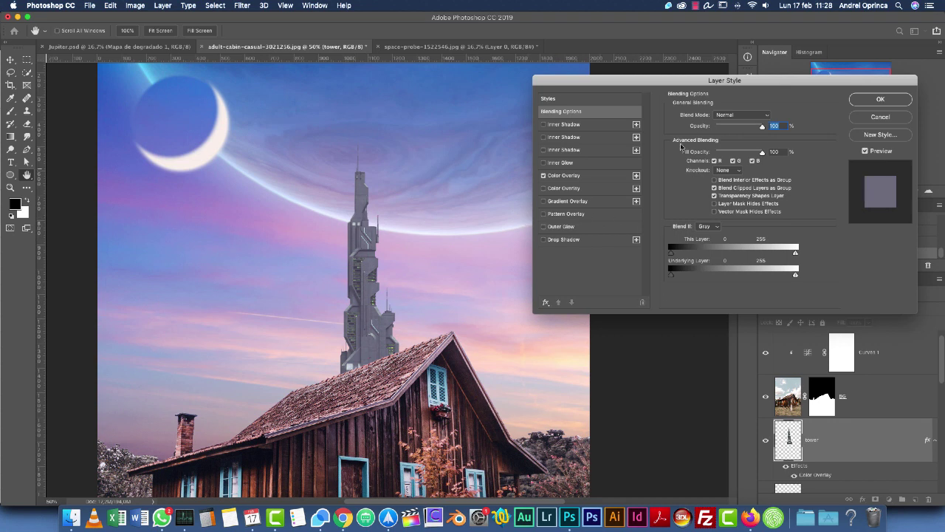
left_click(876, 118)
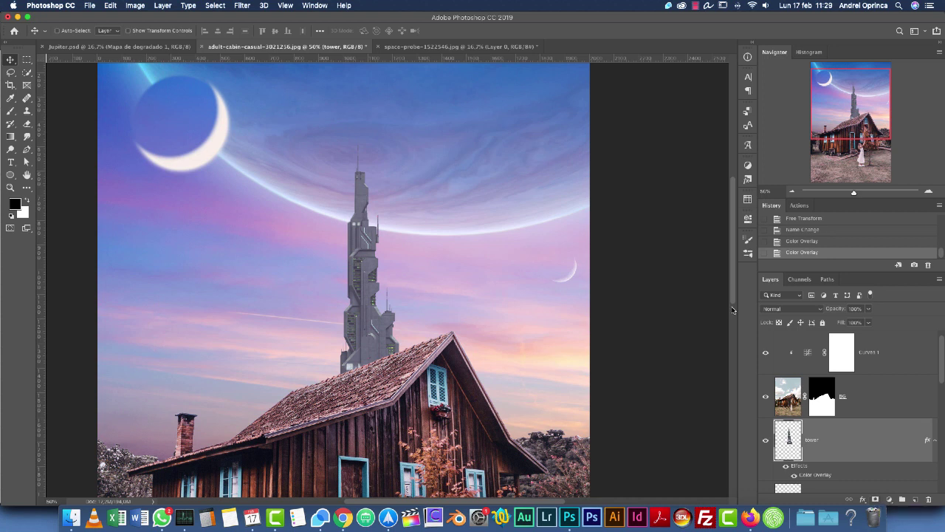
Step: Add a Curves adjustment clipped to the tower, lifting the black point and setting an upper curve point to input 172, output 193
left_click(890, 501)
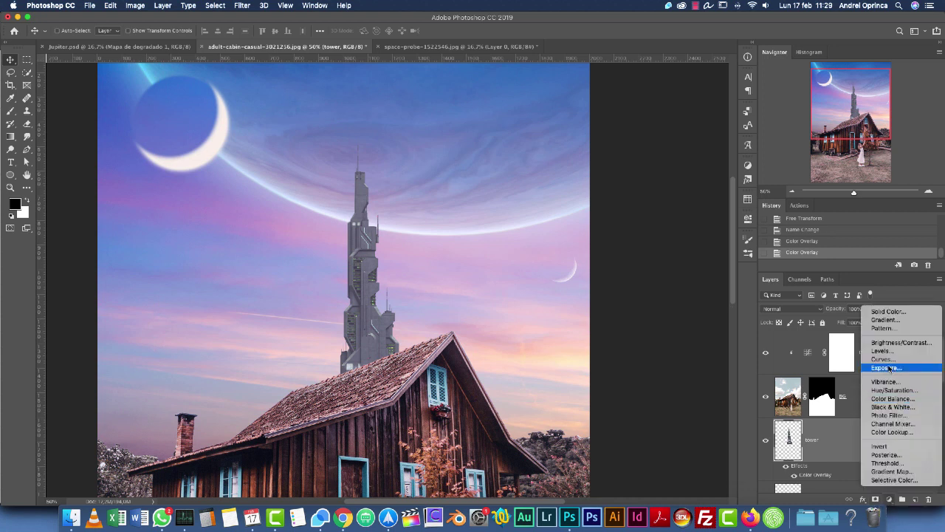
left_click(891, 361)
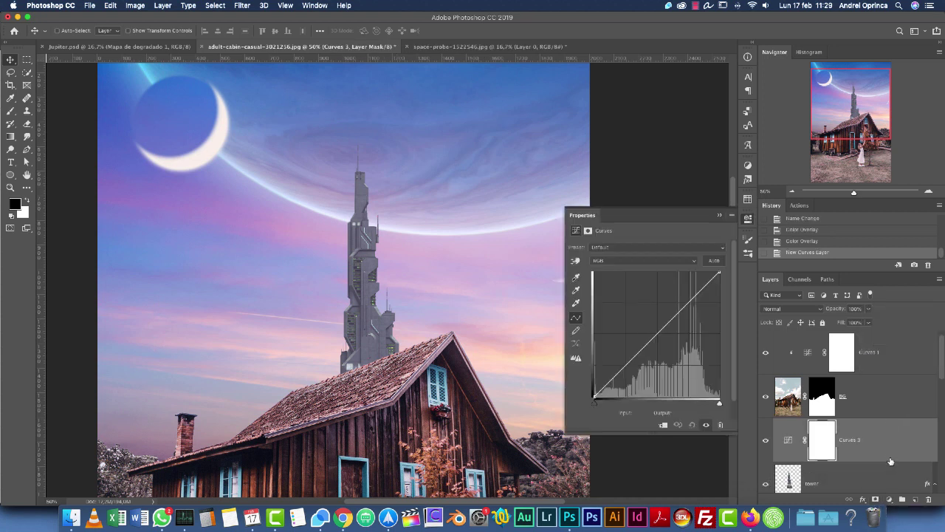
left_click(890, 501)
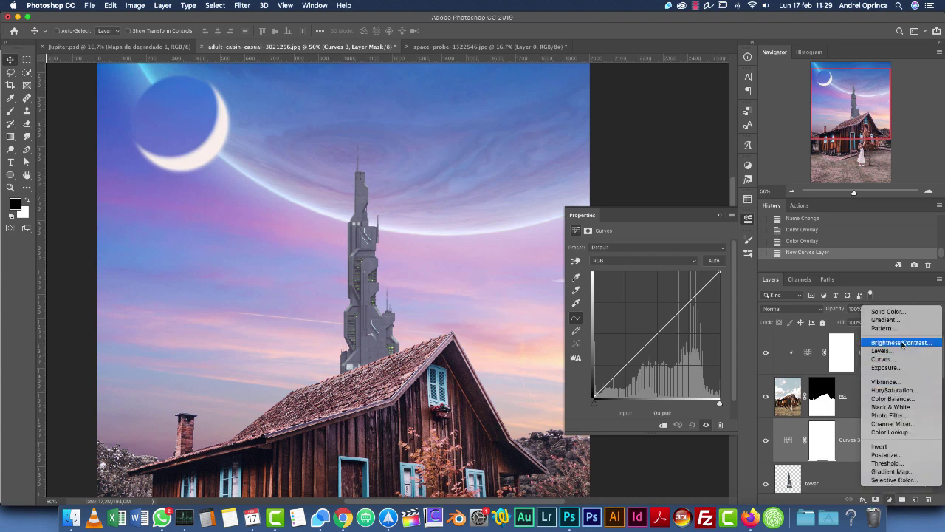
left_click(792, 459)
left_click(871, 460, "alt")
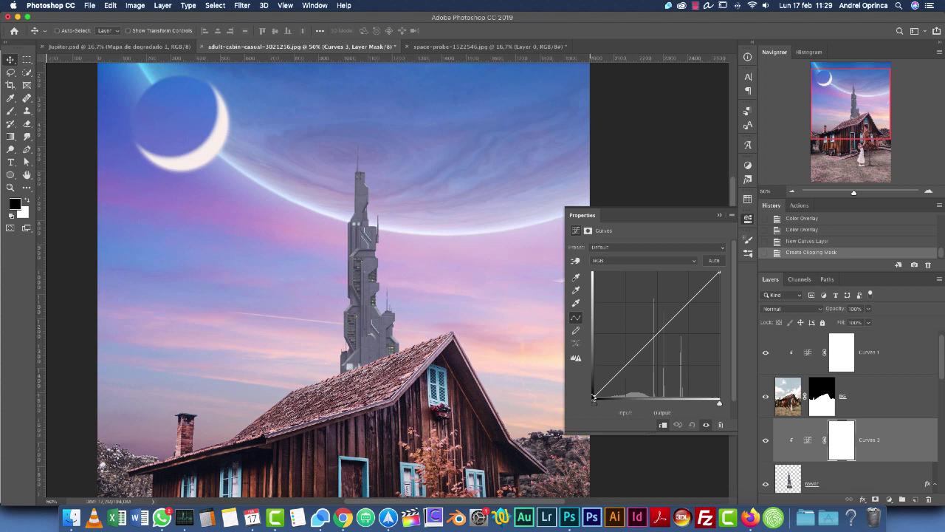
left_click_drag(595, 393, 582, 380)
left_click_drag(678, 310, 678, 304)
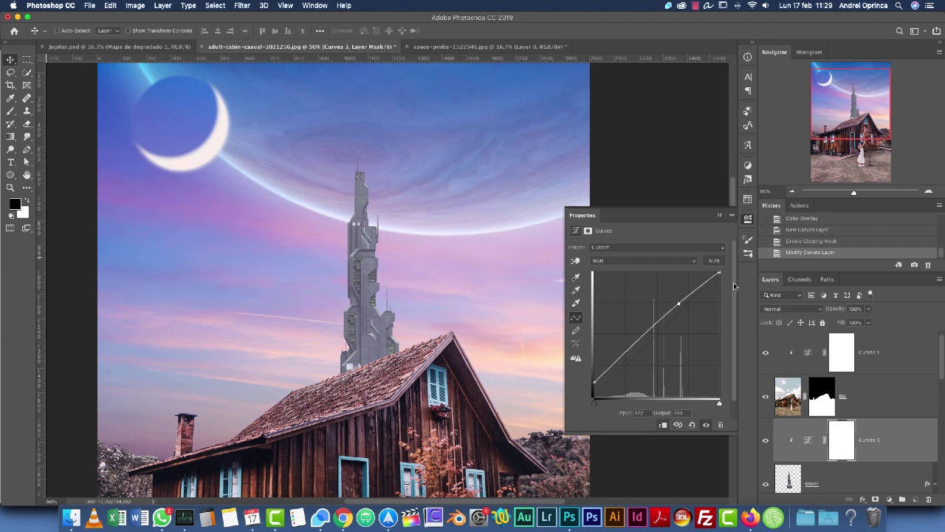
Step: Enable the first Inner Shadow on the tower layer with a 9° angle, 13 px distance and 0 px size
left_click(906, 475)
double_click(896, 461)
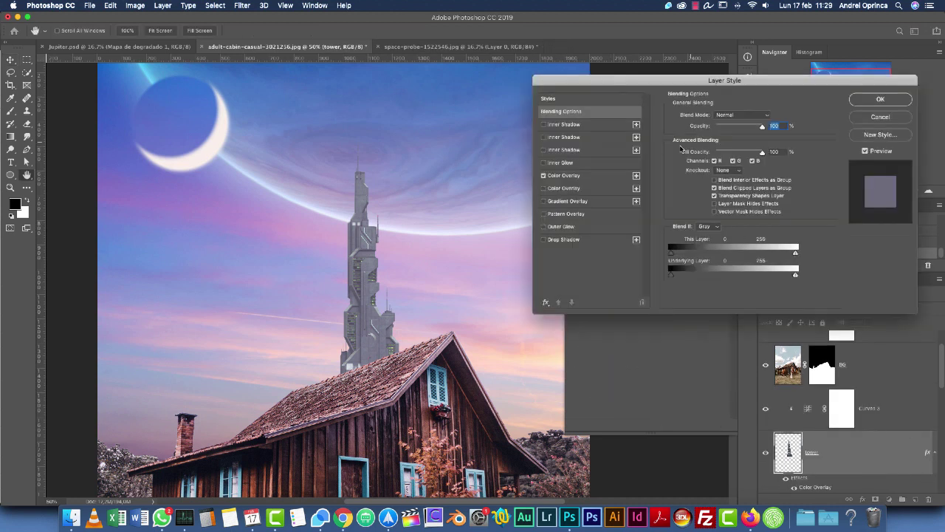
left_click(566, 125)
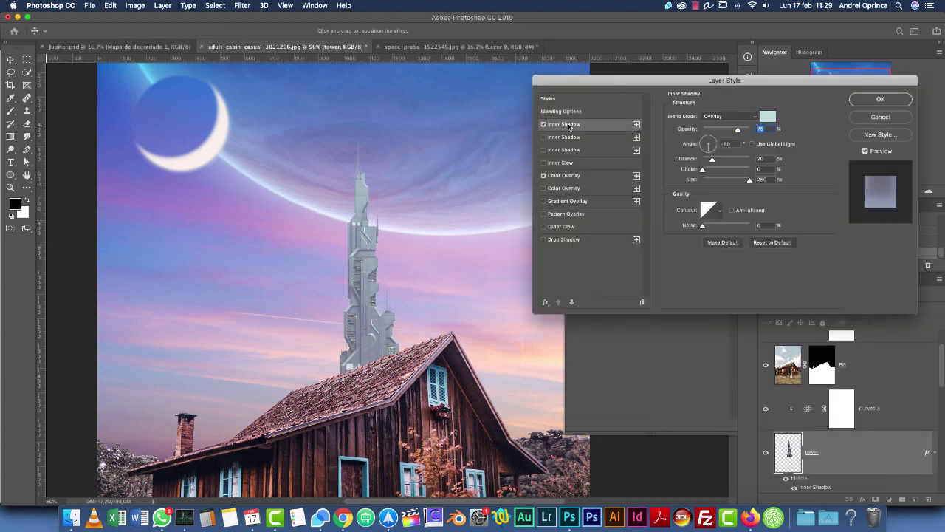
left_click(715, 144)
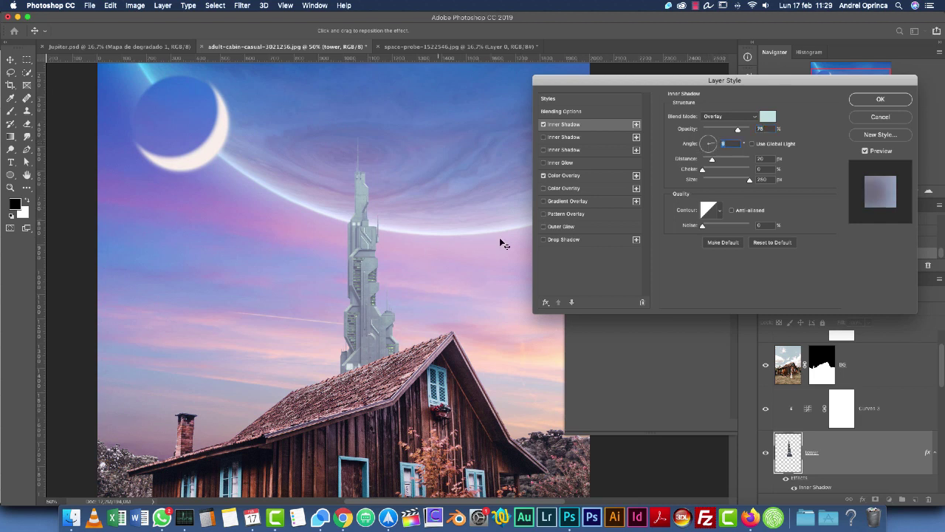
left_click_drag(748, 181, 704, 181)
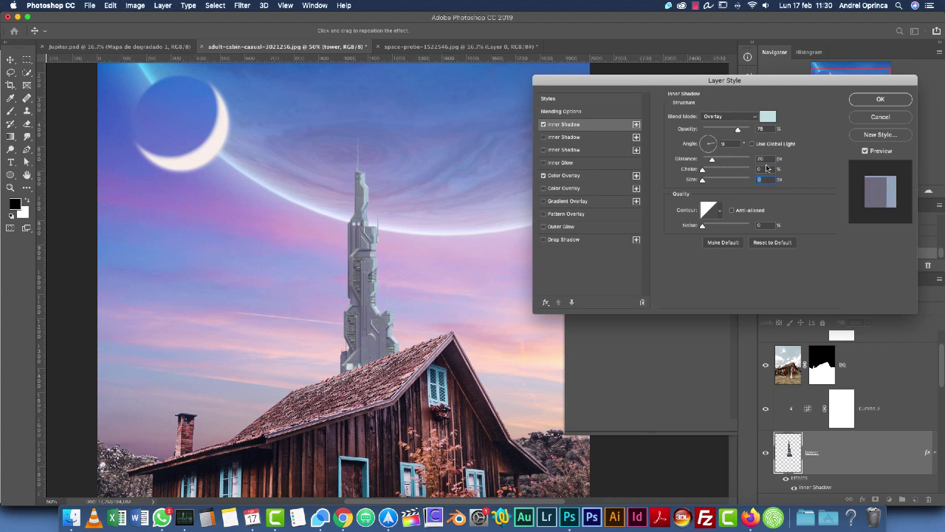
left_click_drag(713, 160, 708, 161)
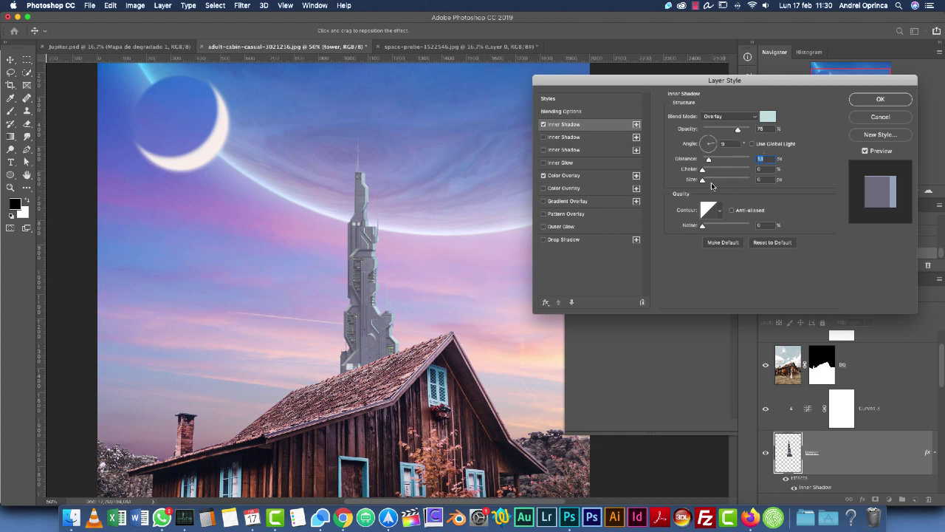
Step: Soften the first inner shadow with a slightly larger size, set its distance to 5 px, and slightly lower its opacity
left_click_drag(702, 182, 705, 182)
left_click(766, 159)
type("5")
left_click(727, 118)
left_click(728, 120)
left_click_drag(727, 130, 725, 129)
Step: Enable a second Inner Shadow with a 169° angle, 13 px distance, 0 px size and dark grey colour #2a2a2a
left_click(567, 138)
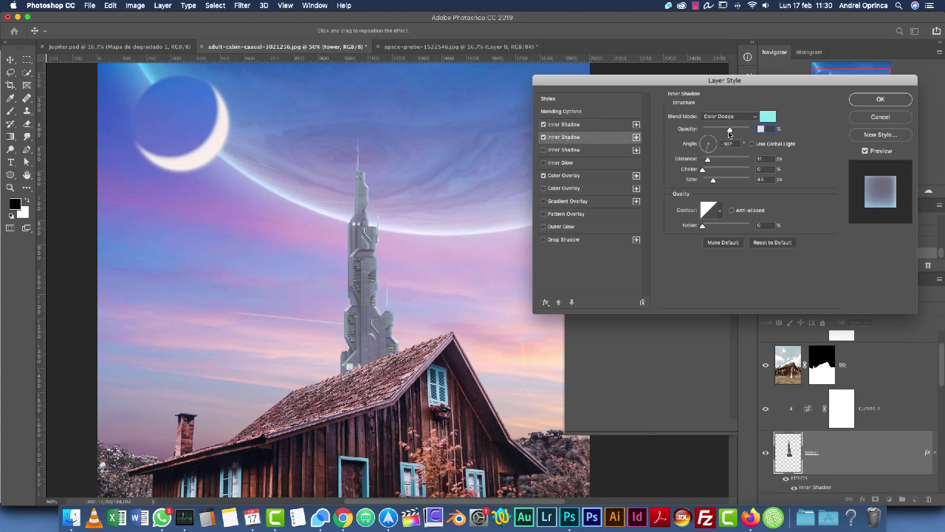
left_click(698, 148)
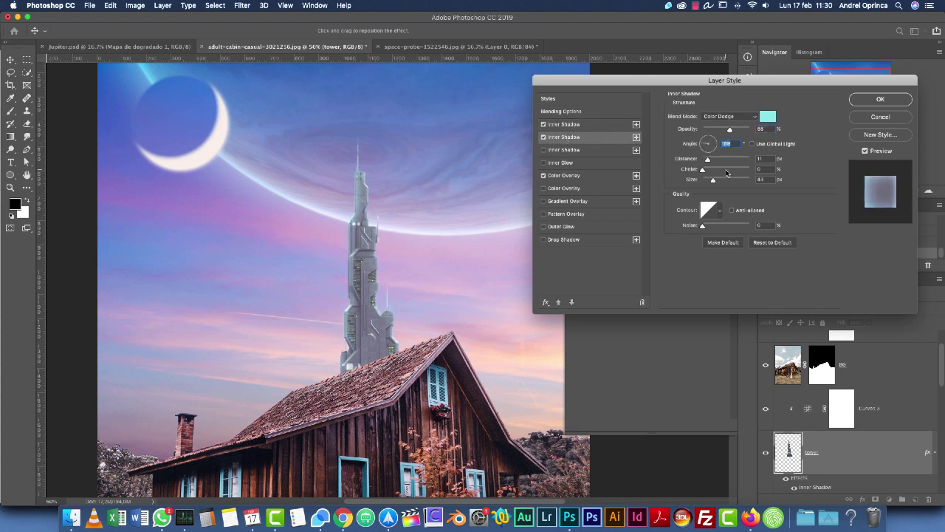
mouse_move(718, 176)
left_mouse_down()
mouse_move(706, 172)
mouse_move(712, 159)
left_mouse_up()
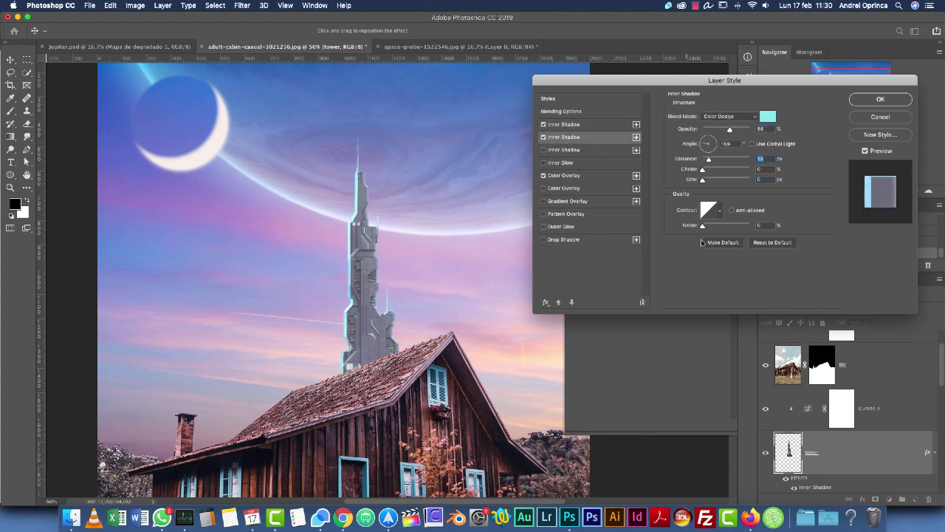
left_click(768, 116)
left_click(664, 326)
left_click(661, 343)
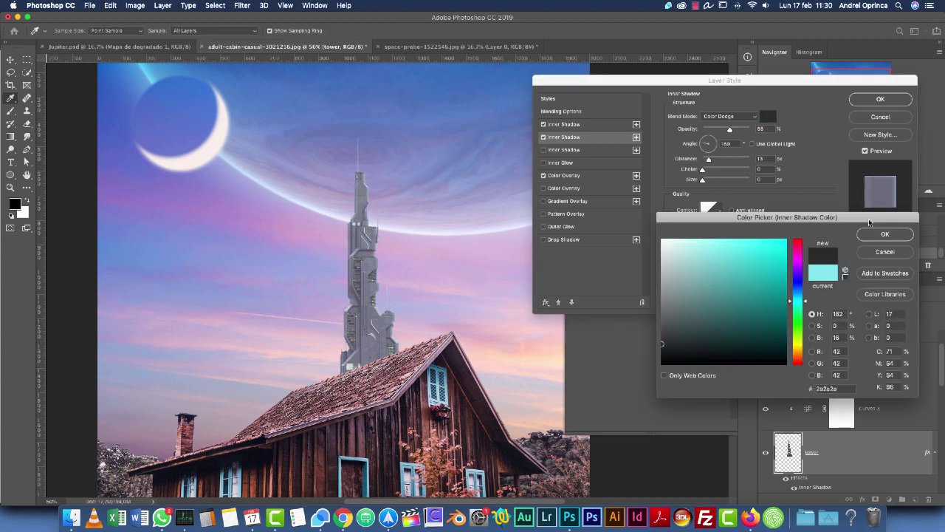
left_click(884, 234)
Step: Switch the second inner shadow to Linear Burn with about 16 px size and 29% opacity
left_click(728, 116)
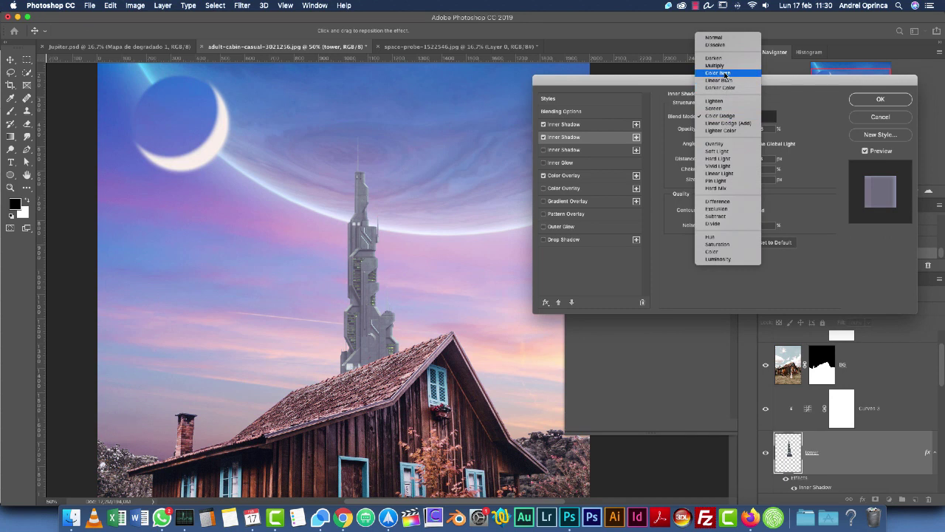
left_click(722, 80)
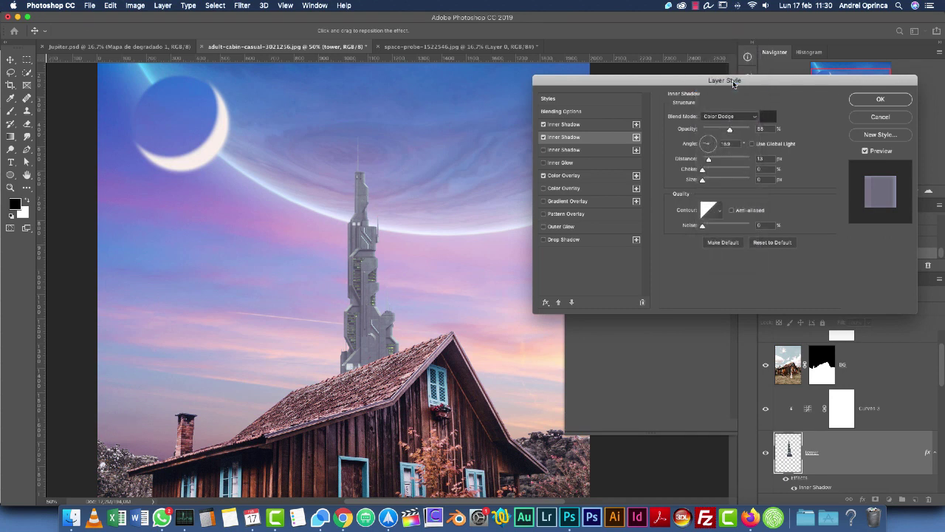
left_click_drag(703, 180, 709, 181)
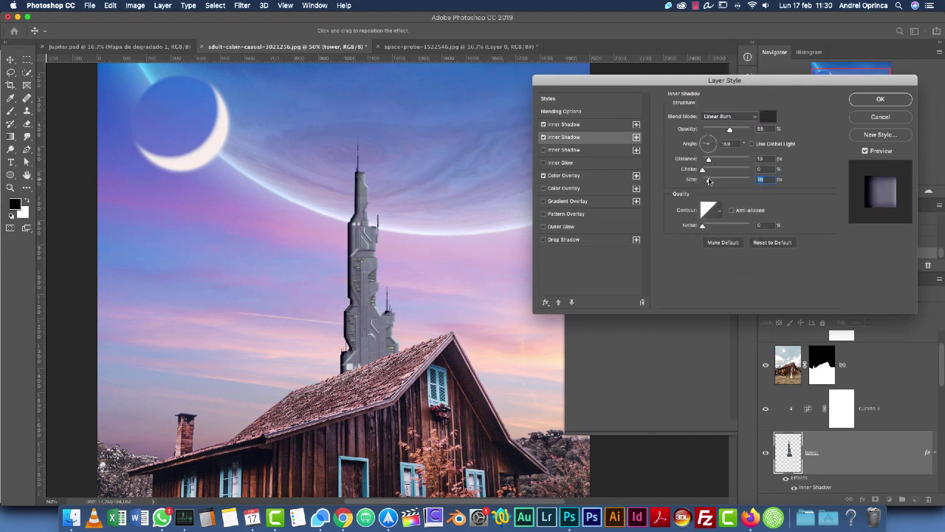
left_click_drag(727, 130, 716, 130)
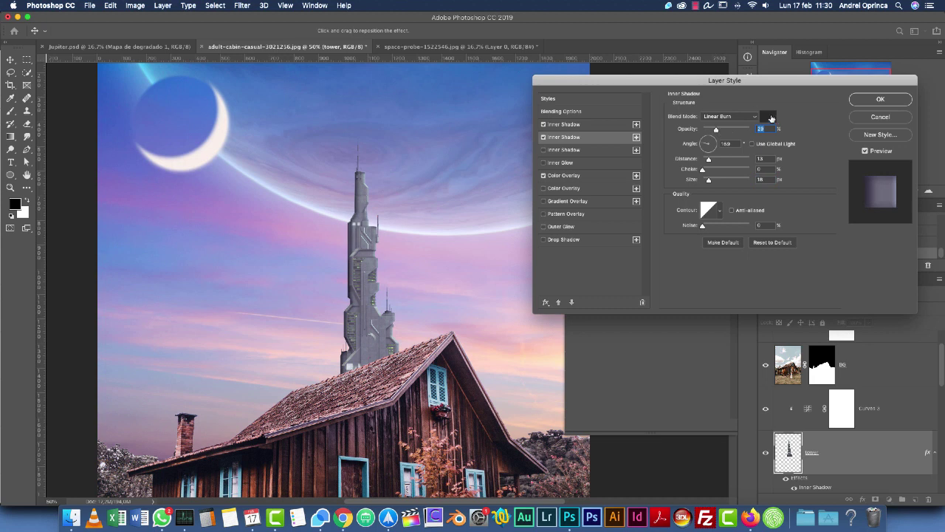
Step: Recolour the second inner shadow to a light purplish grey, increase its size to about 62 px, and apply the layer style
left_click(768, 116)
left_click(798, 288)
left_click_drag(695, 296, 667, 285)
key("Return")
left_click_drag(709, 179, 717, 181)
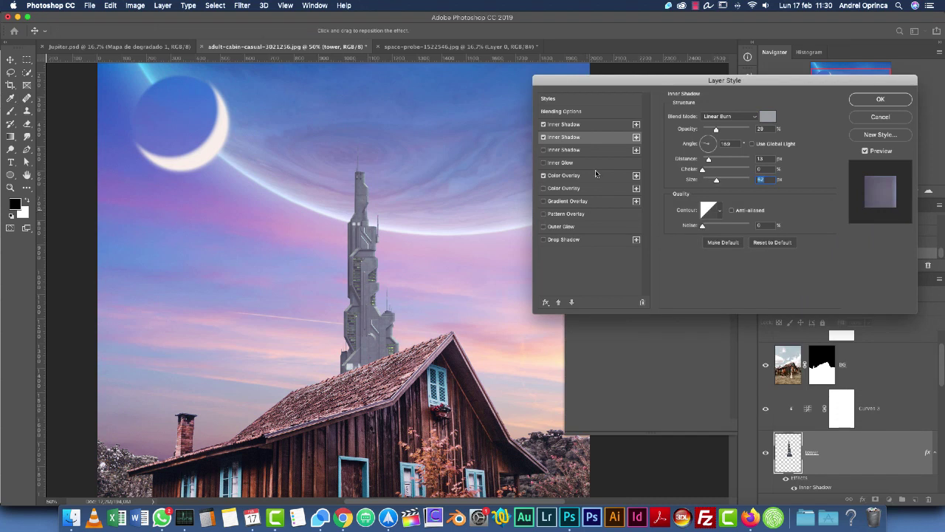
left_click(880, 99)
Step: Compare the tower with its layer effects hidden and shown, leaving them enabled, and check it against the whole scene
left_click(785, 477)
left_click(786, 477)
double_click(786, 477)
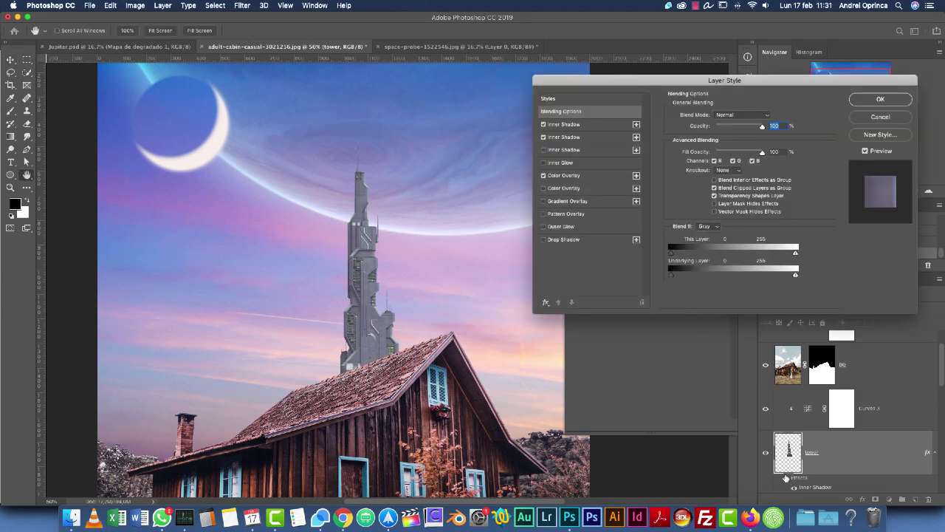
left_click(881, 117)
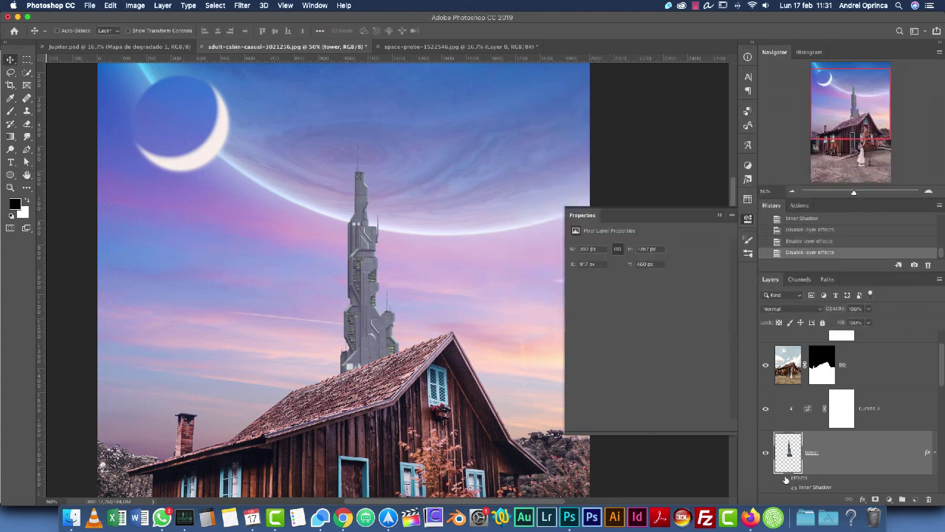
left_click(720, 215)
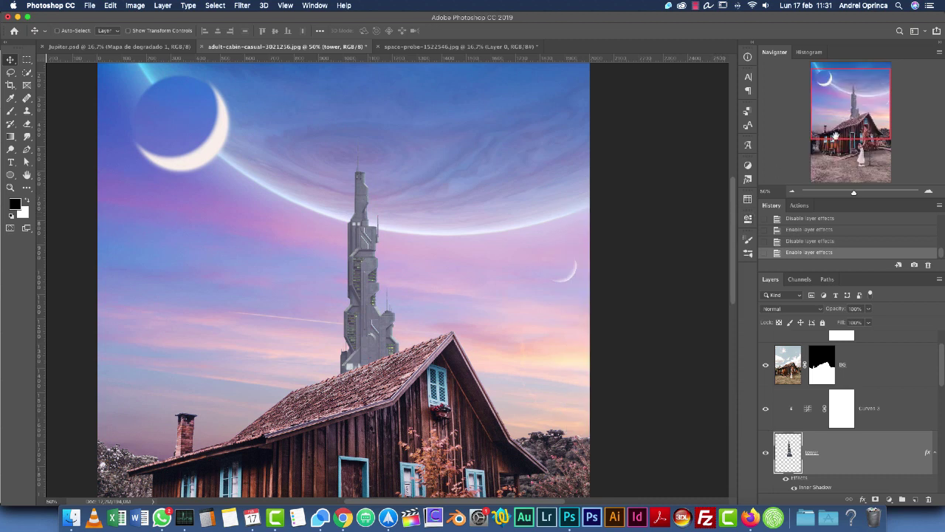
left_click(793, 190)
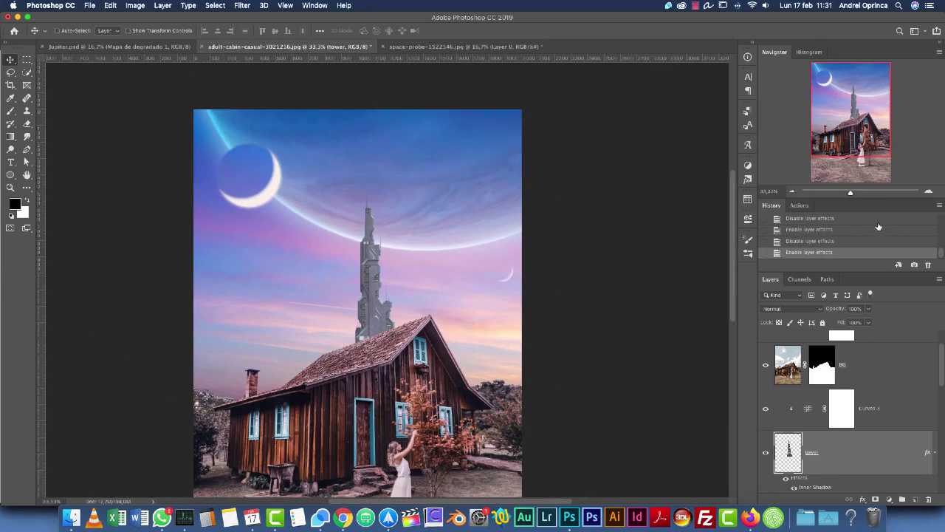
Step: Open the tower layer in the Camera Raw Filter and add grain with an amount of 9
key("super+1")
mouse_move(868, 105)
left_mouse_down()
mouse_move(858, 90)
mouse_move(860, 114)
mouse_move(862, 105)
left_mouse_up()
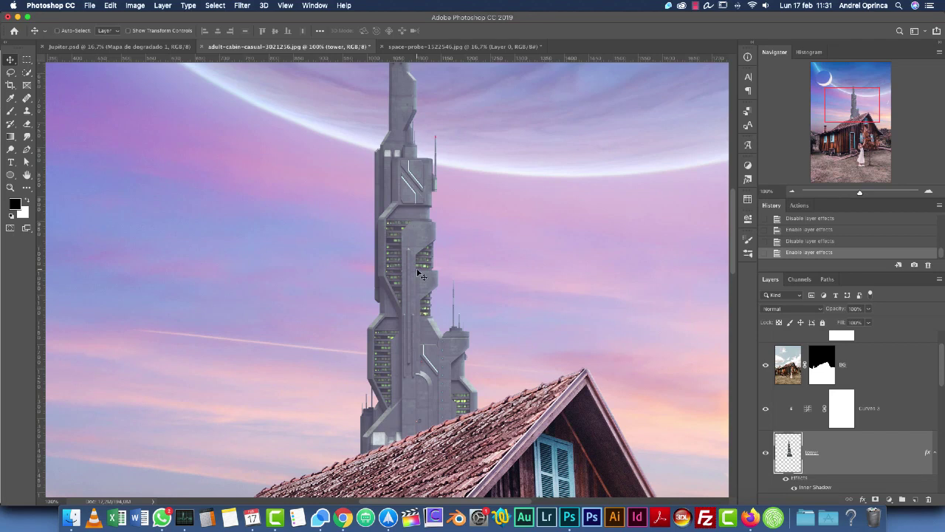
left_click(241, 5)
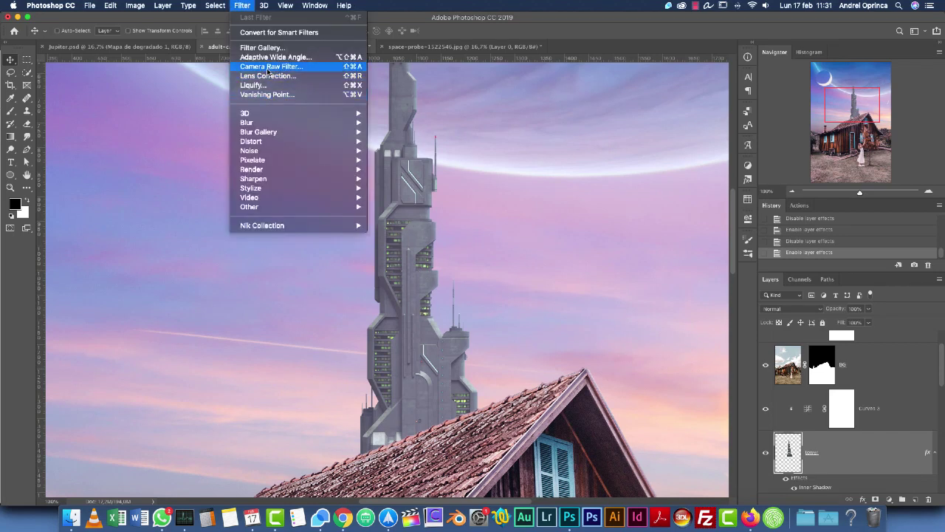
left_click(265, 67)
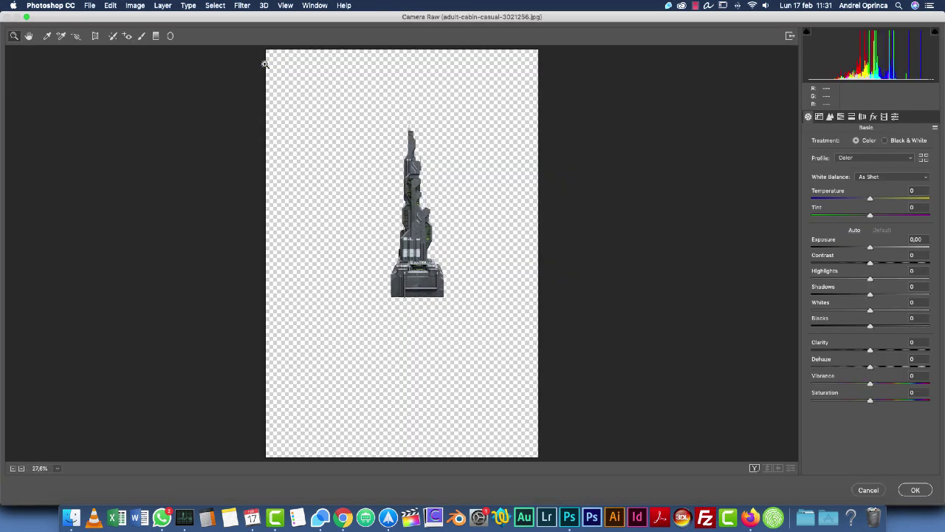
key("super+1")
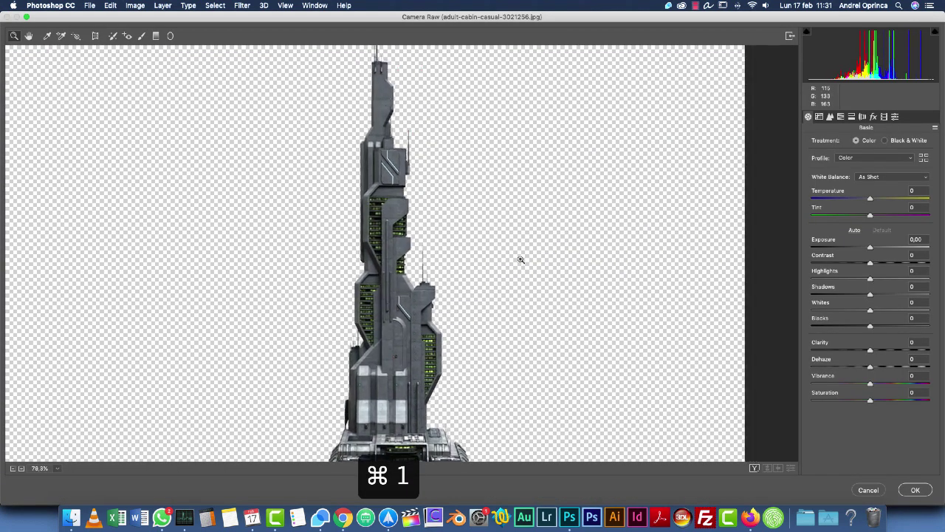
scroll(404, 221, "up", 3)
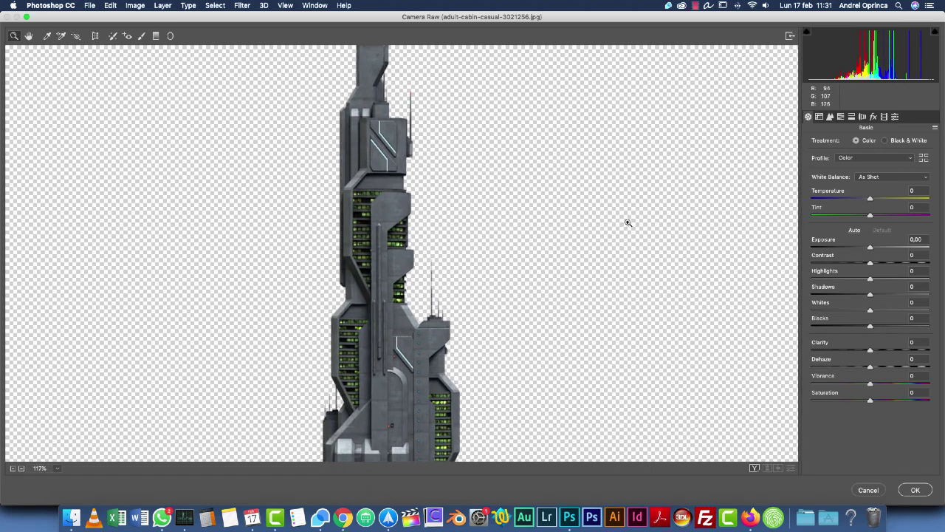
left_click(873, 117)
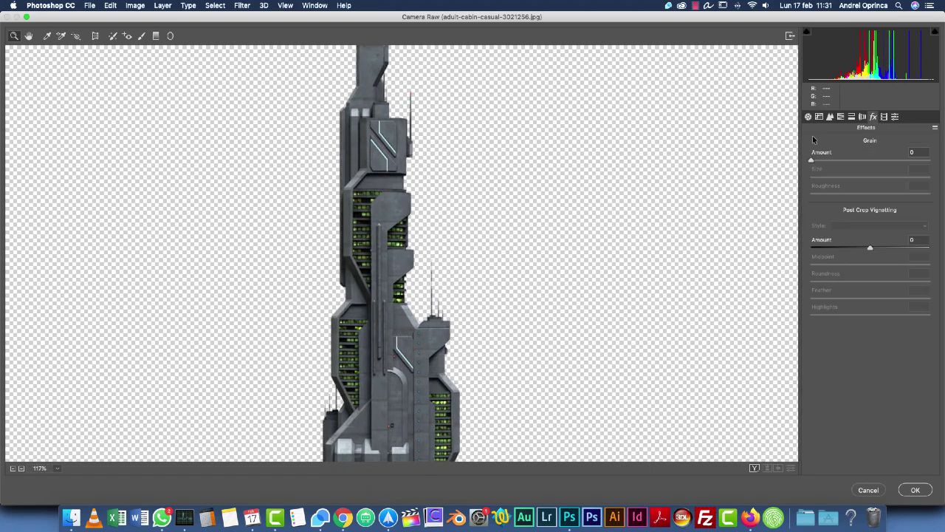
left_click_drag(816, 162, 821, 161)
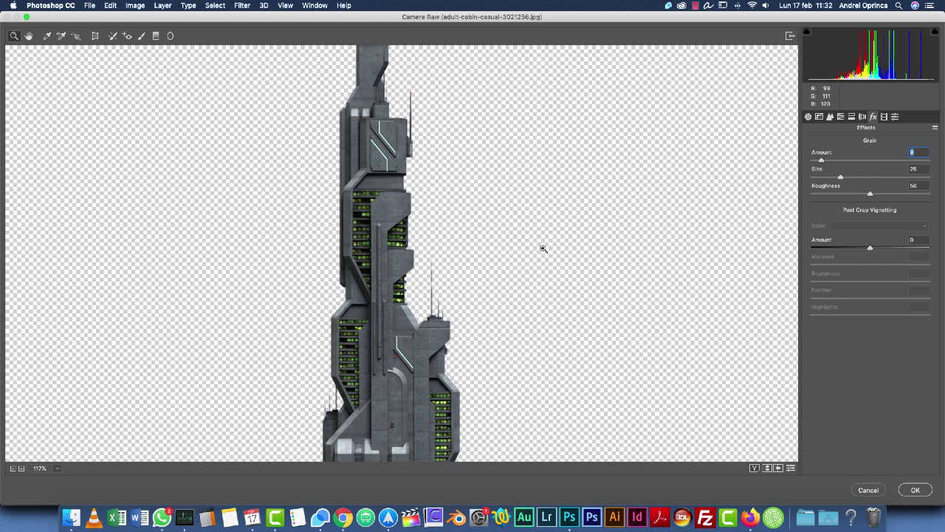
Step: Adjust the grain's roughness and size, increase its amount, and apply the Camera Raw Filter to the tower
left_click_drag(901, 197, 909, 196)
left_click_drag(861, 177, 841, 162)
left_click(835, 159)
left_click(830, 117)
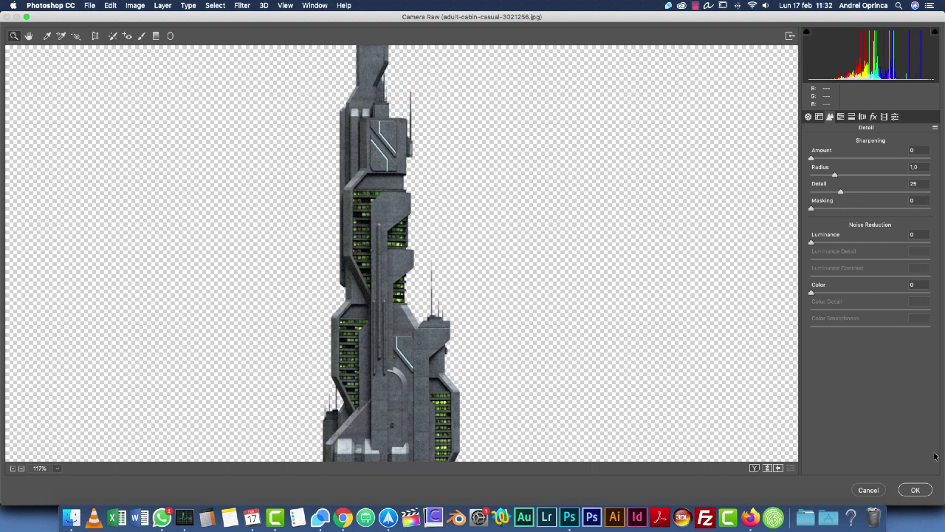
left_click(917, 490)
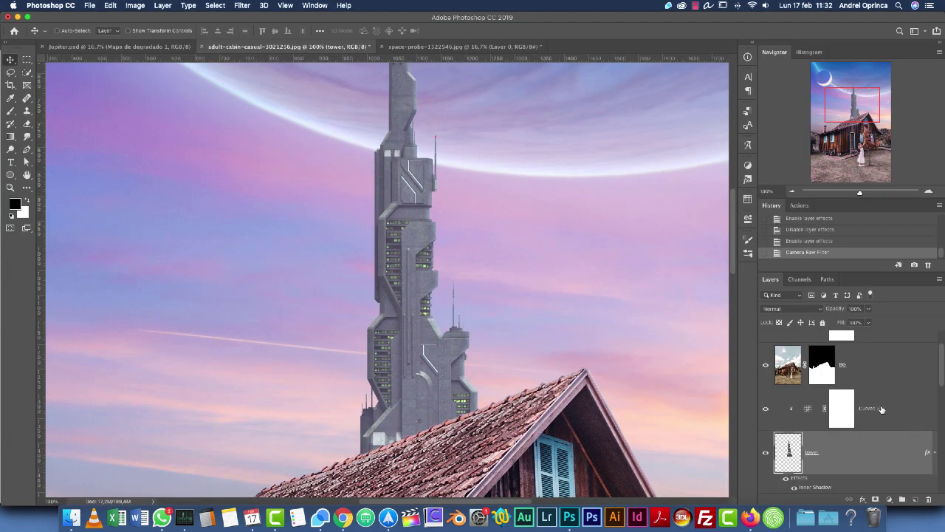
Step: Apply a Gaussian Blur with a 0,5 pixel radius to the tower layer
left_click(244, 6)
mouse_move(271, 122)
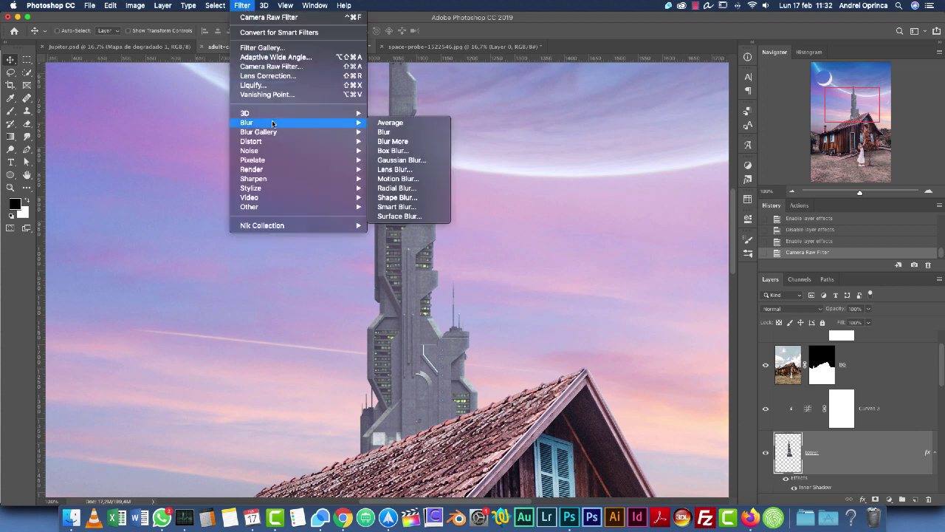
left_click(397, 159)
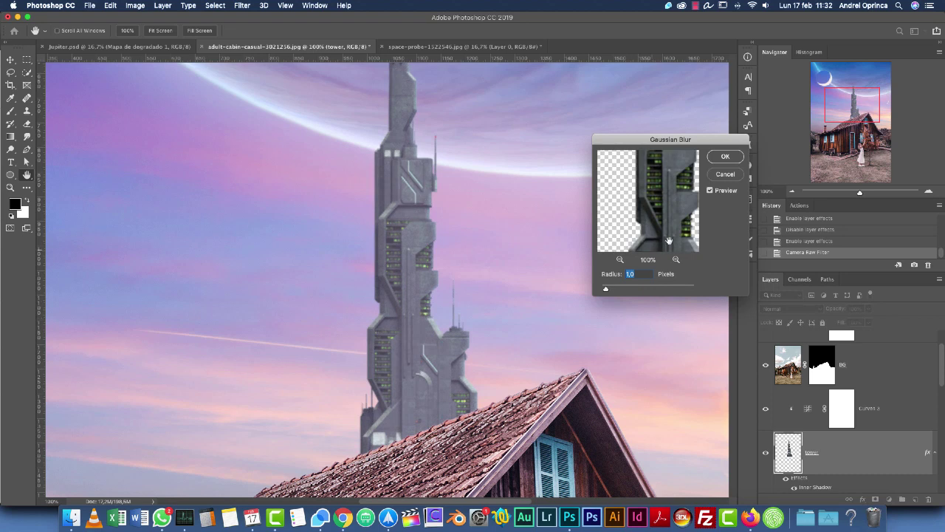
type("0,5")
left_click(734, 158)
Step: Open the tower layer's Gradient Overlay settings and switch its blend mode to Normal to preview the gradient
left_click(792, 192)
left_click(792, 192)
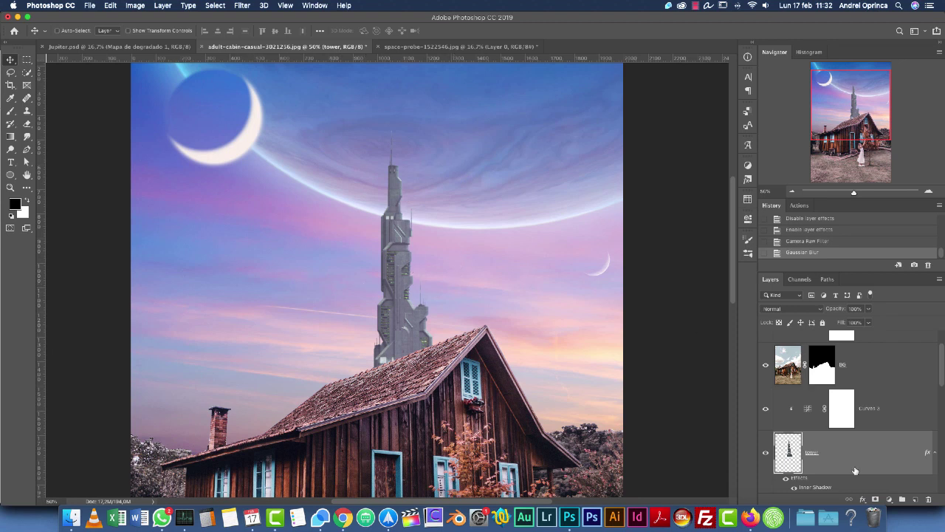
double_click(901, 442)
left_click(569, 201)
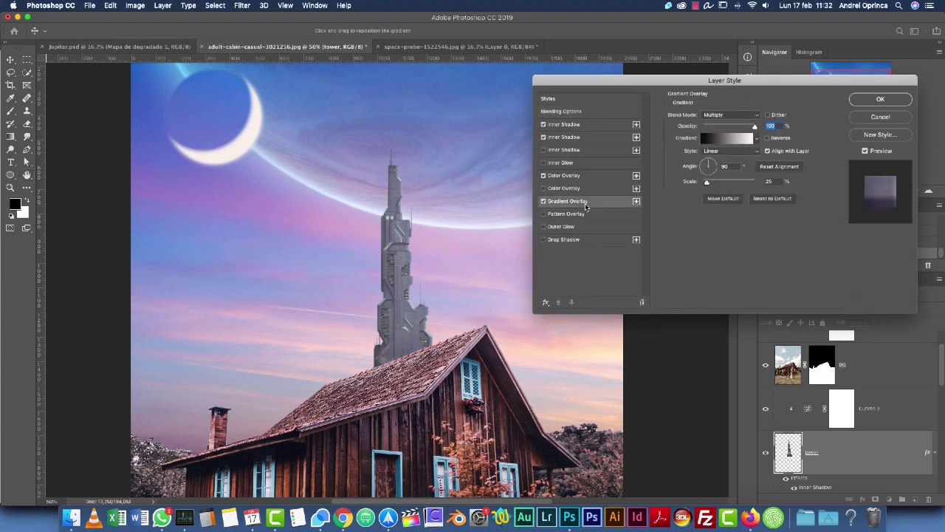
left_click(729, 115)
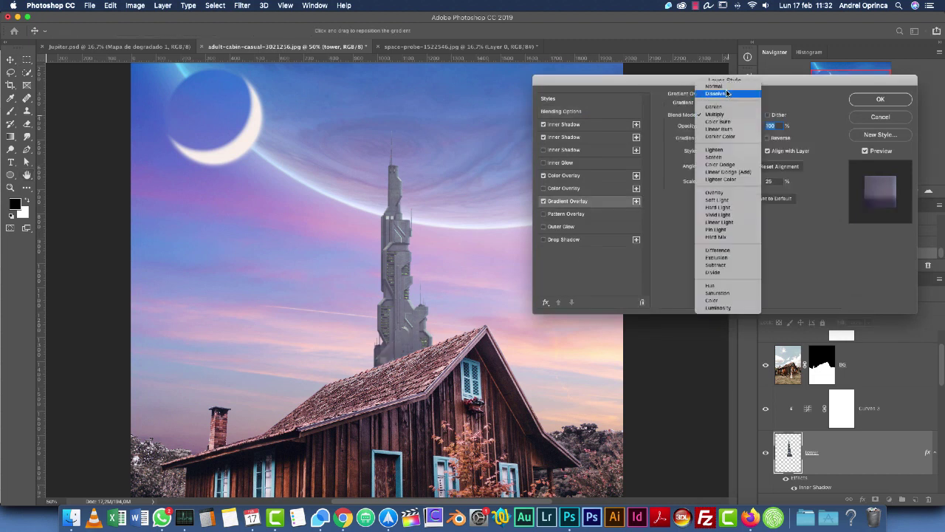
left_click(728, 94)
left_click(725, 114)
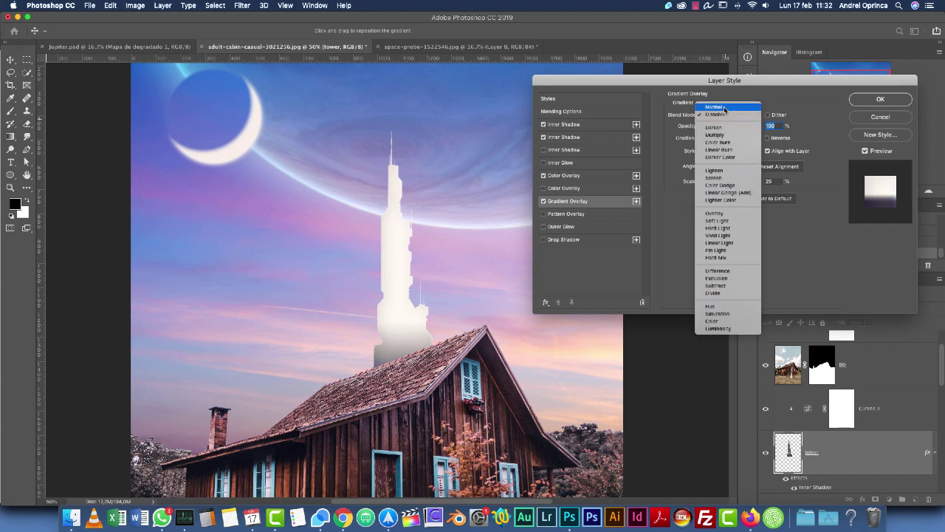
left_click(720, 102)
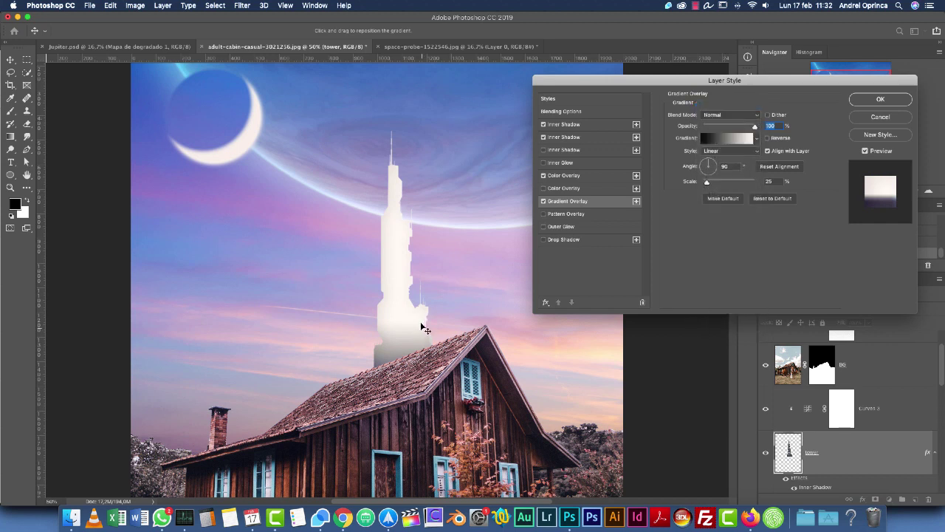
Step: Reposition the gradient on the tower, and set its scale to 46% and its blend mode to Multiply
left_click_drag(423, 328, 512, 236)
left_click(722, 144)
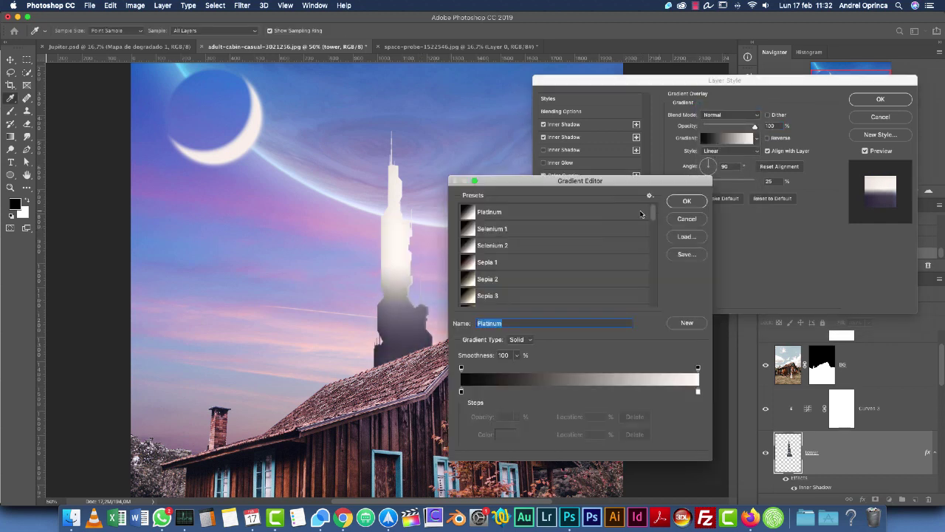
left_click(695, 198)
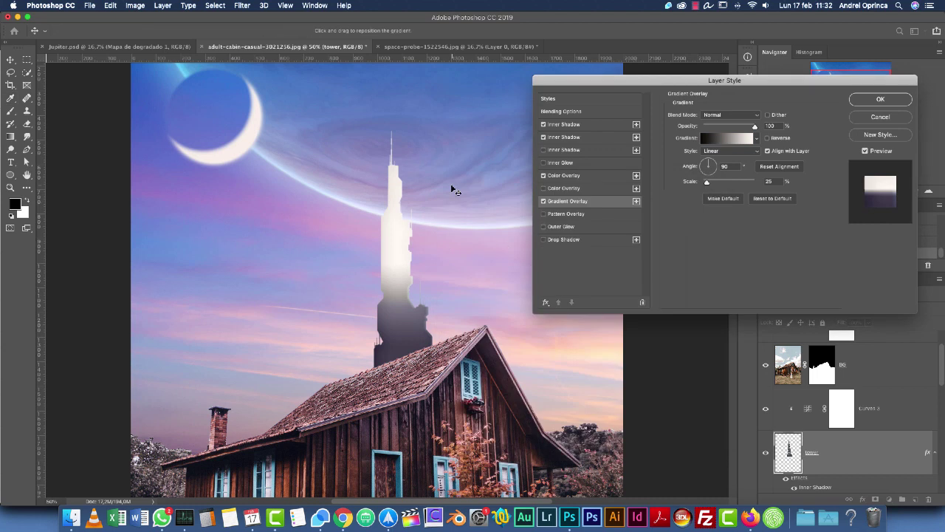
left_click_drag(707, 183, 710, 183)
left_click_drag(424, 279, 427, 327)
left_click_drag(710, 182, 713, 182)
left_click_drag(436, 275, 433, 288)
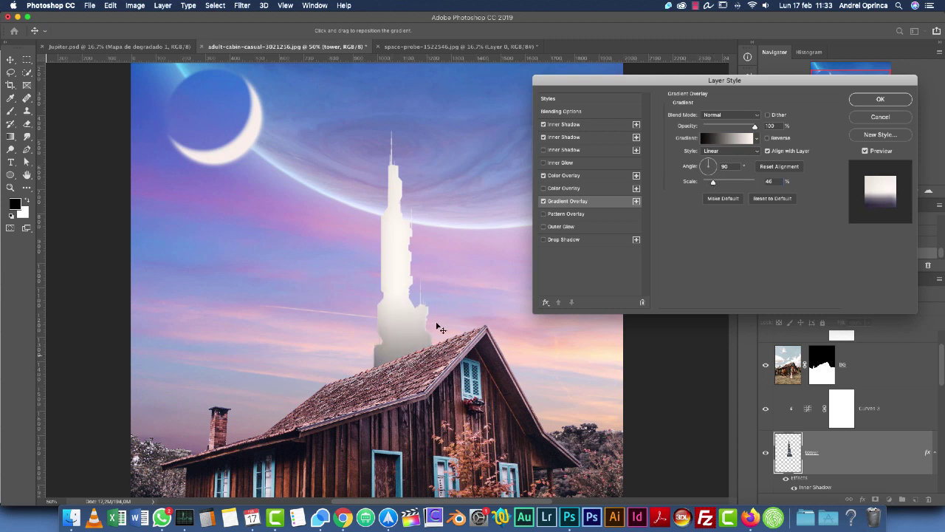
left_click(728, 115)
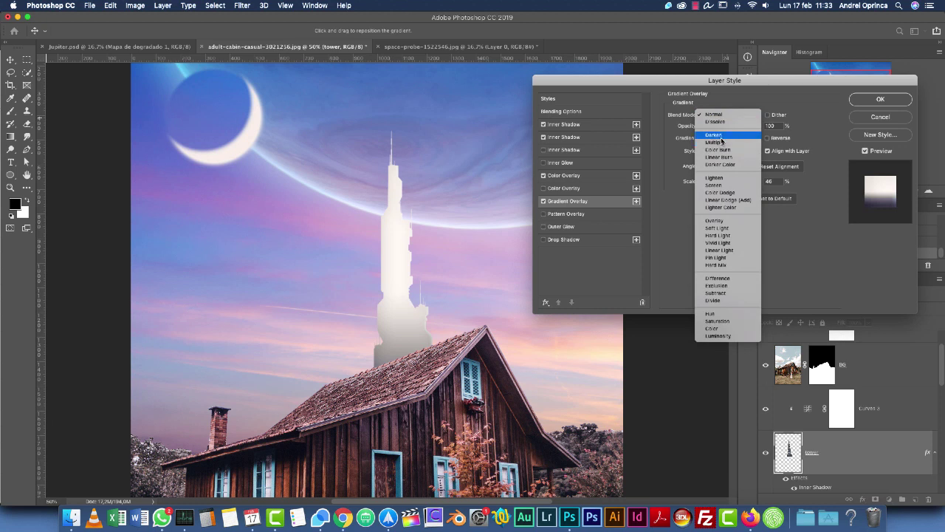
left_click(714, 142)
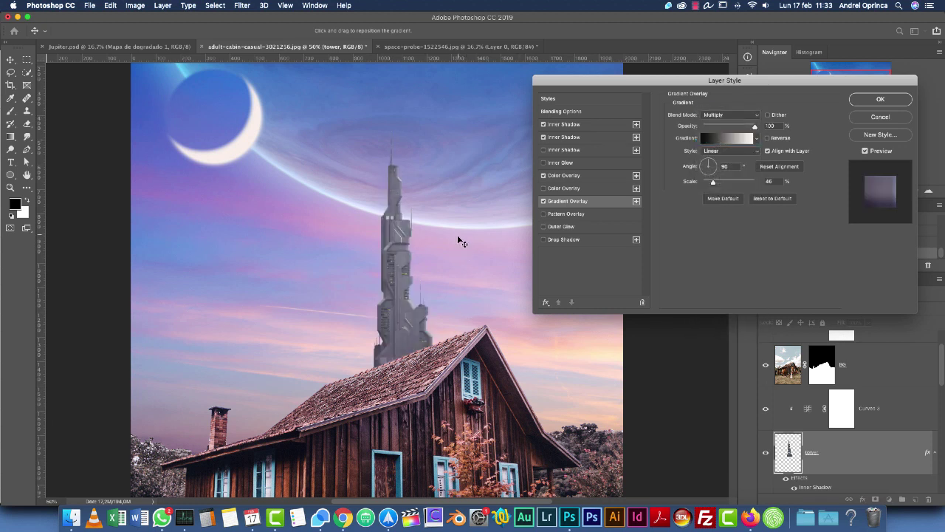
Step: Compare the tower with its gradient overlay off and on, and apply the layer style with the overlay enabled
left_click(544, 203)
left_click(544, 202)
left_click(545, 202)
left_click(544, 203)
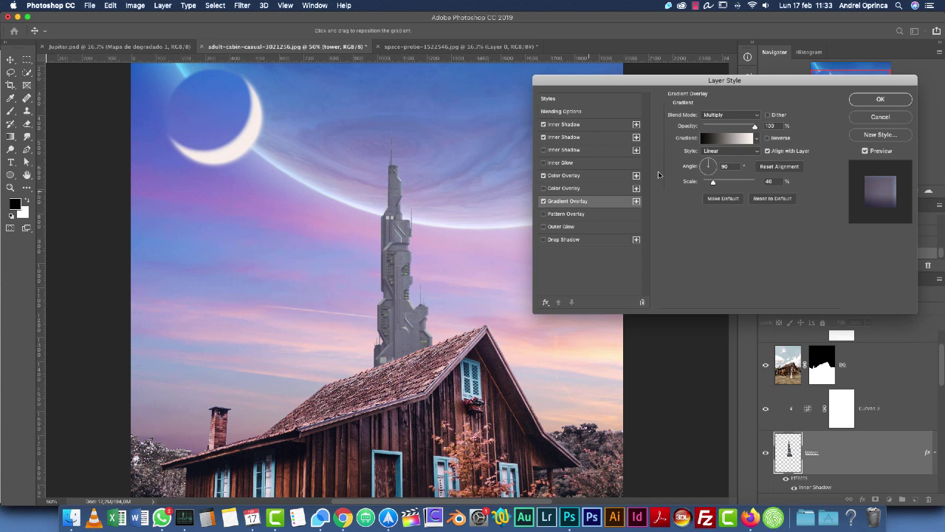
left_click(904, 99)
key("super+minus")
key("super+minus")
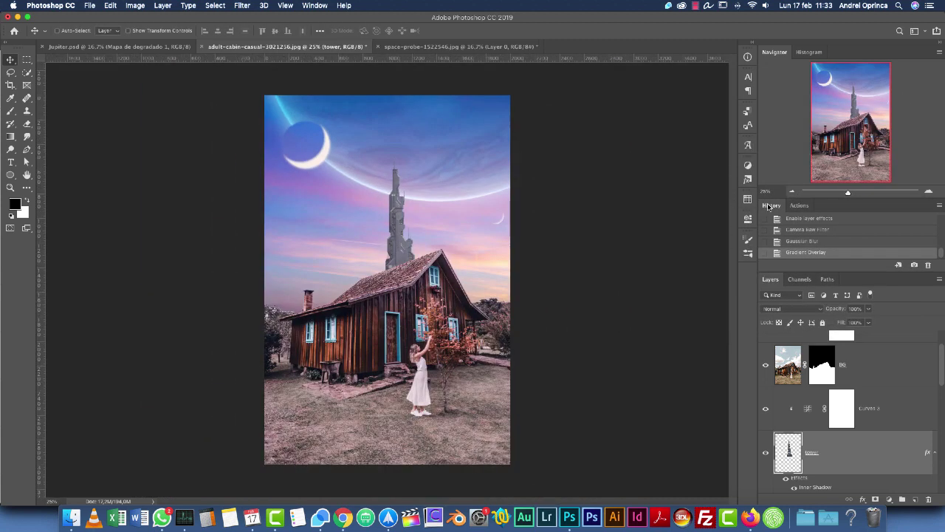
Step: Open 43051460_xxl.jpg, cut the entire lantern image to the clipboard, and close the file without saving
left_click(935, 452)
key("super+o")
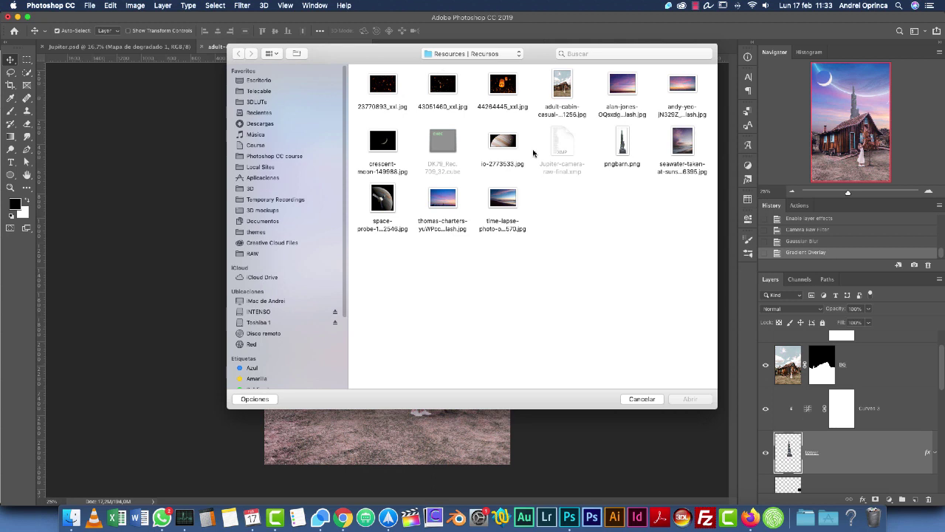
left_click(449, 88)
left_click(689, 399)
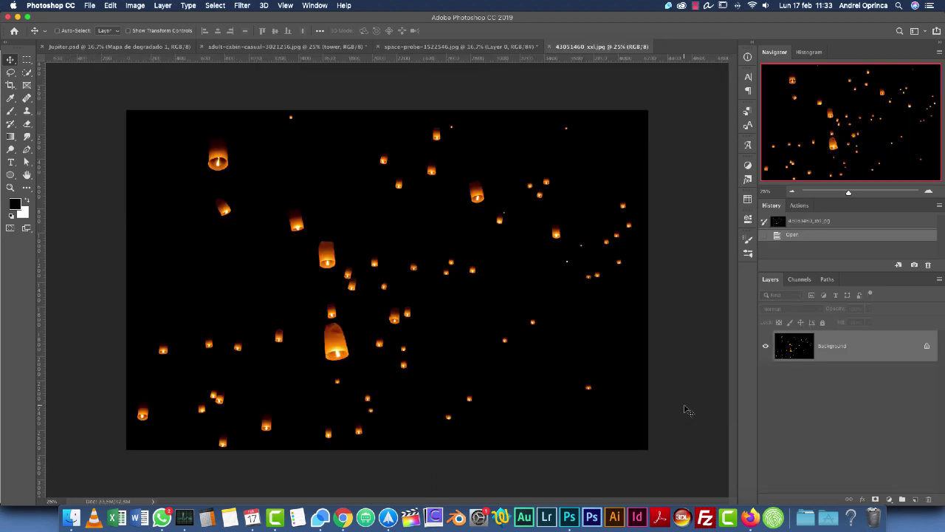
key("super+a")
key("super+x")
key("super+w")
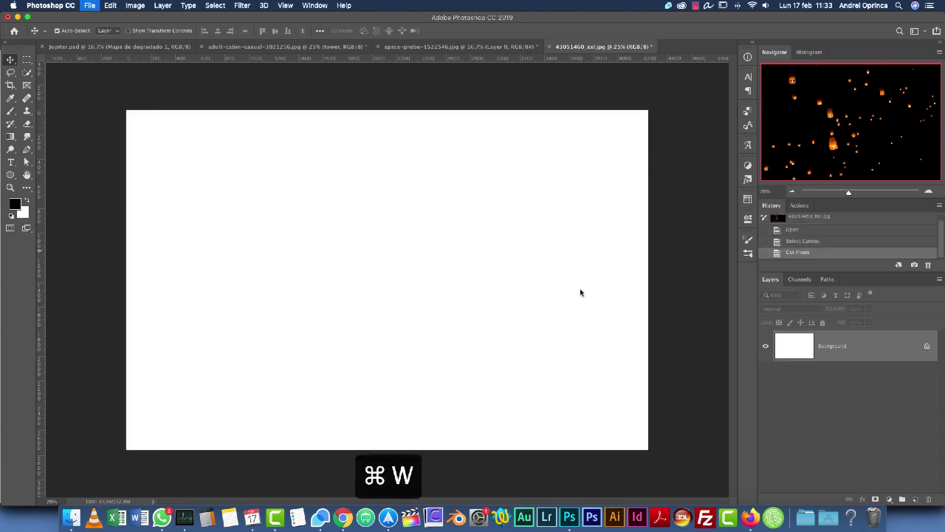
left_click(436, 177)
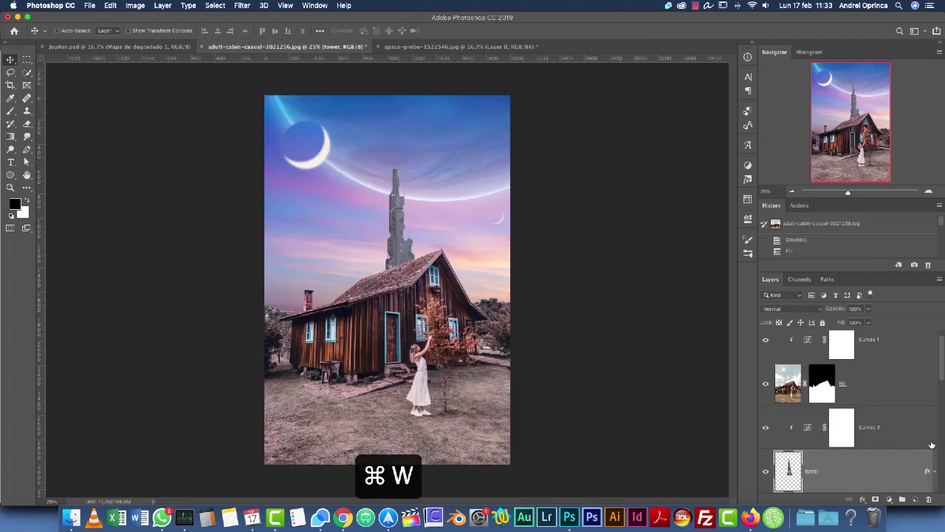
Step: Paste the lantern image above the Curves 3 layer and scale it down to fit across the scene's sky
left_click(913, 434)
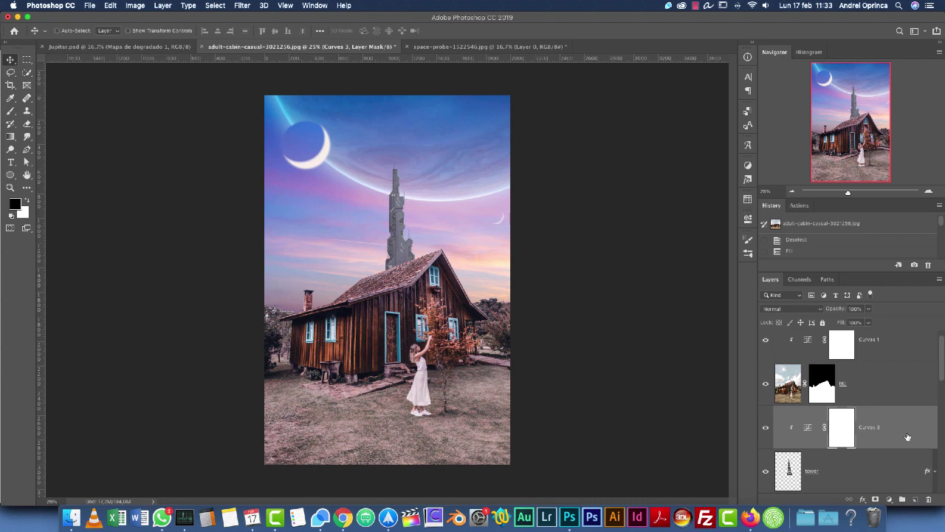
key("super+v")
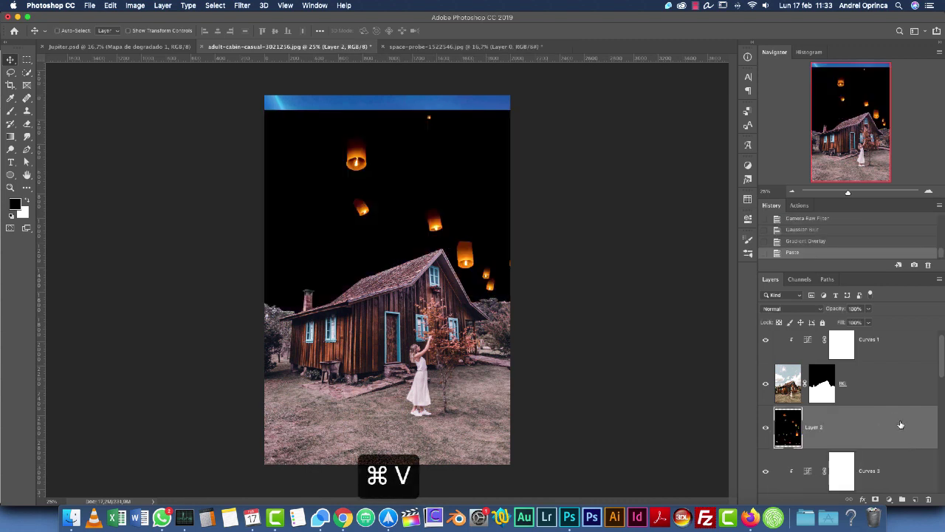
key("super+t")
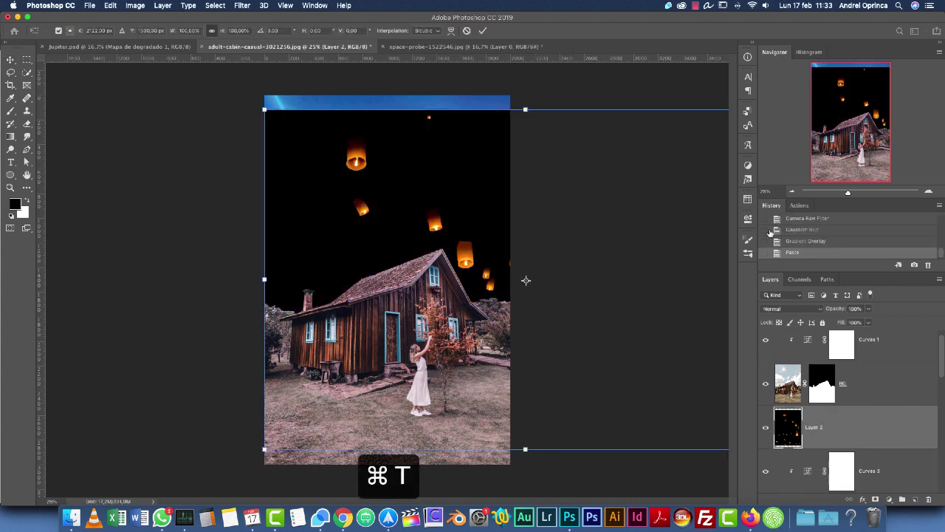
key("super+minus")
left_click_drag(586, 195, 468, 273)
left_click_drag(418, 312, 389, 246)
key("Return")
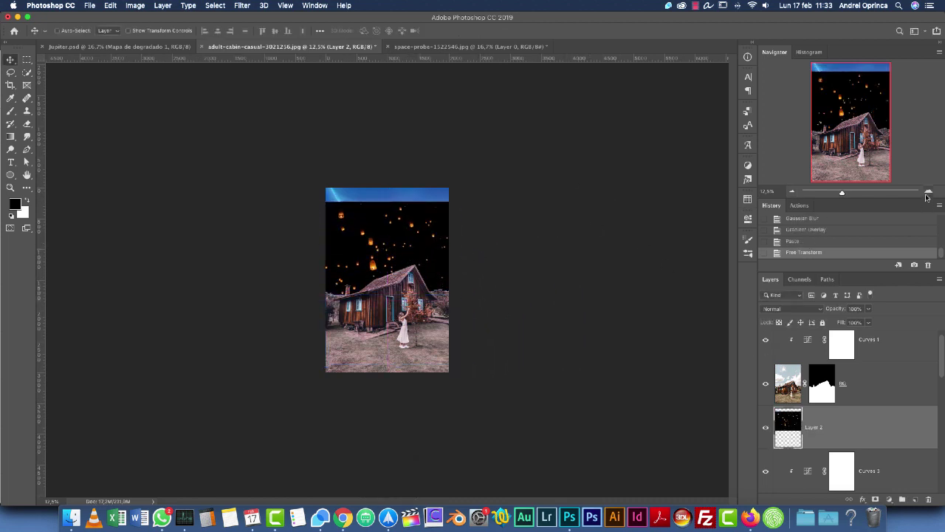
Step: Set the lantern layer's blend mode to Screen so the sky and tower show through its black background
left_click(927, 193)
left_click(927, 193)
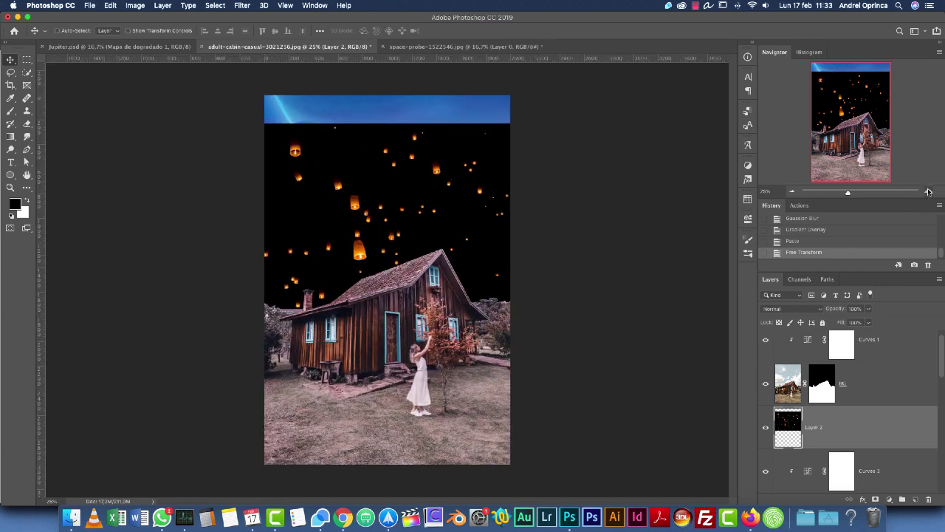
left_click(929, 192)
left_click_drag(845, 116, 844, 99)
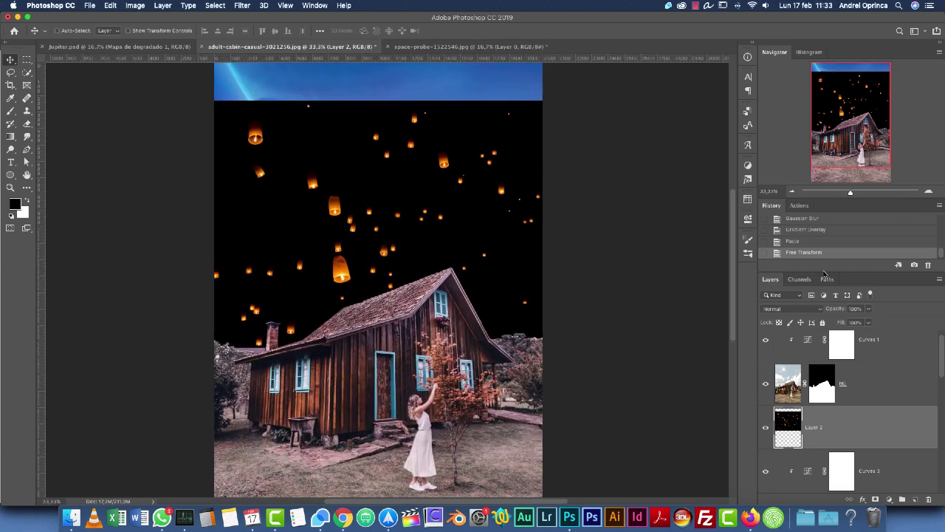
left_click(805, 309)
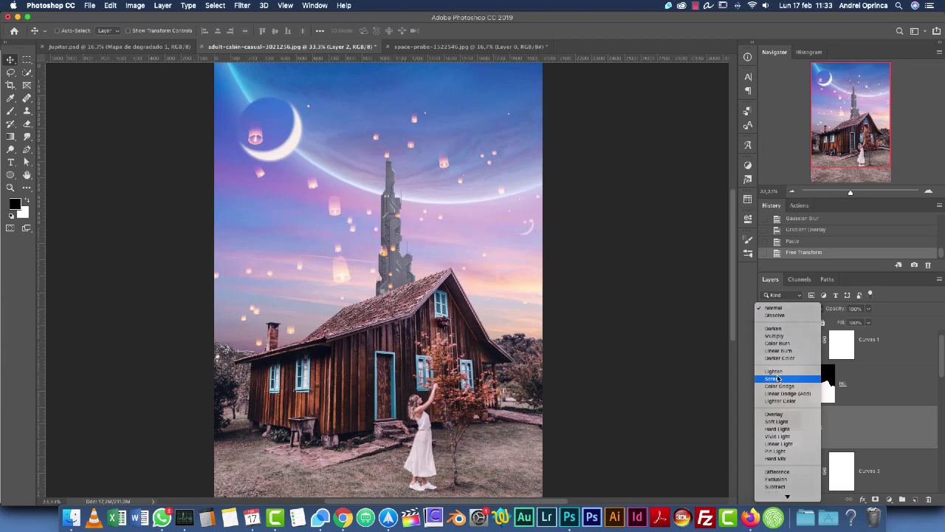
left_click(777, 378)
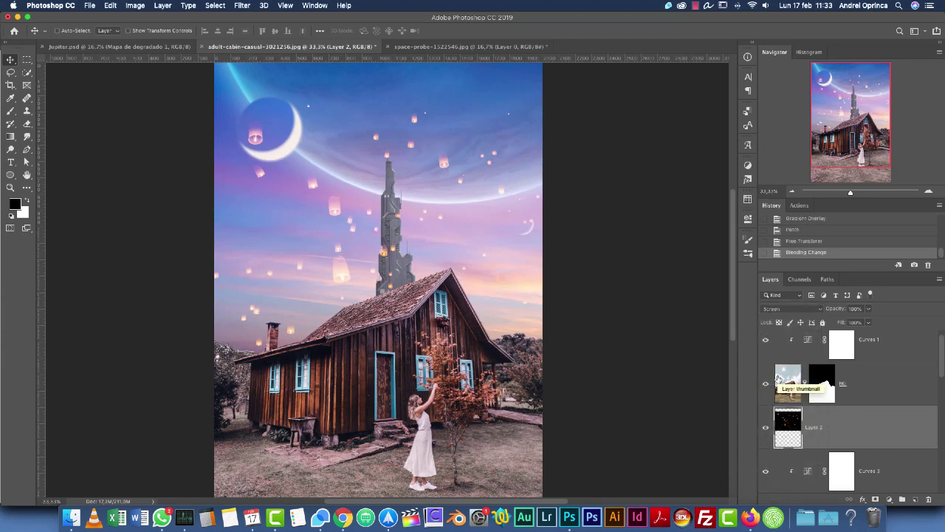
left_click(928, 192)
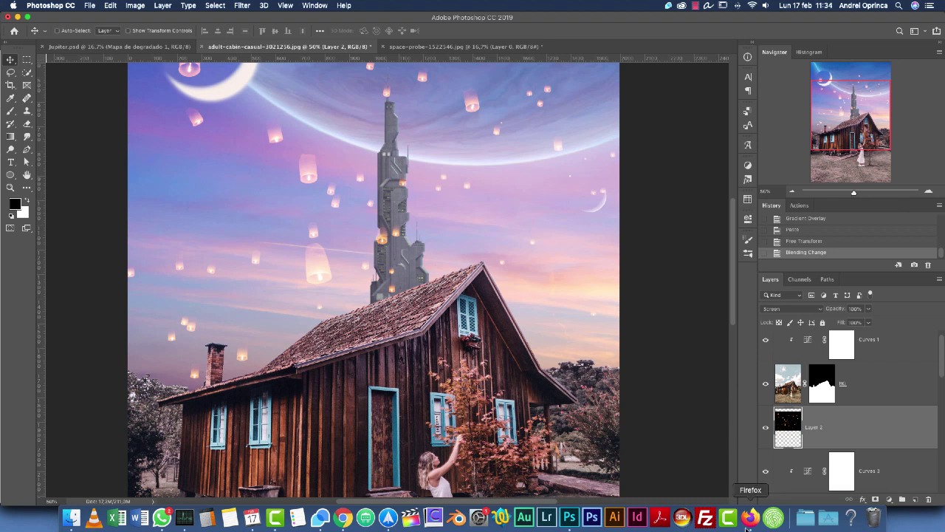
Step: Try doubling the lantern layer, compare the scene with the copy hidden and shown, and delete the copy
key("super+j")
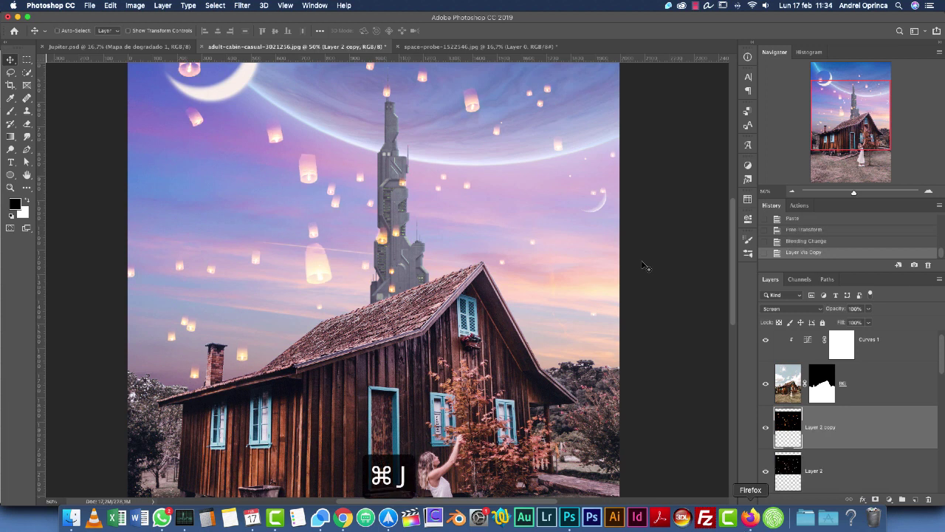
left_click(765, 426)
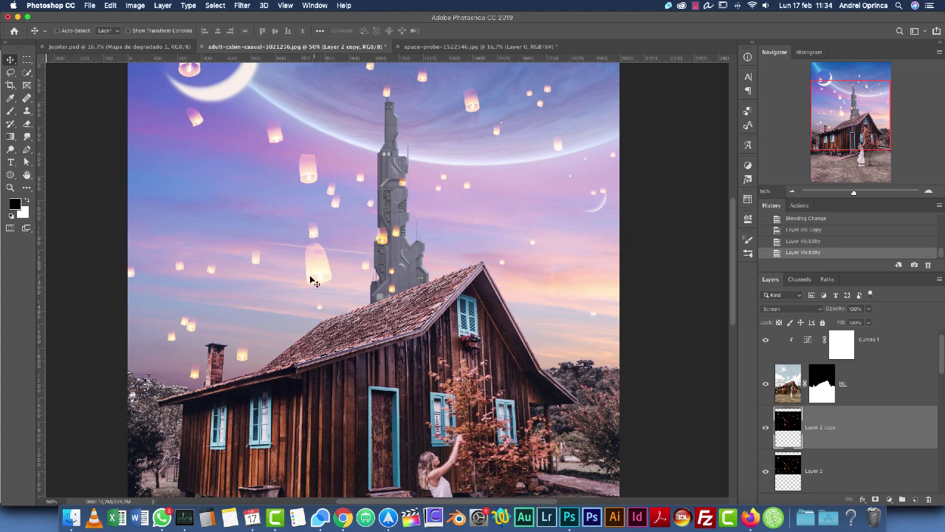
left_click_drag(923, 435, 929, 499)
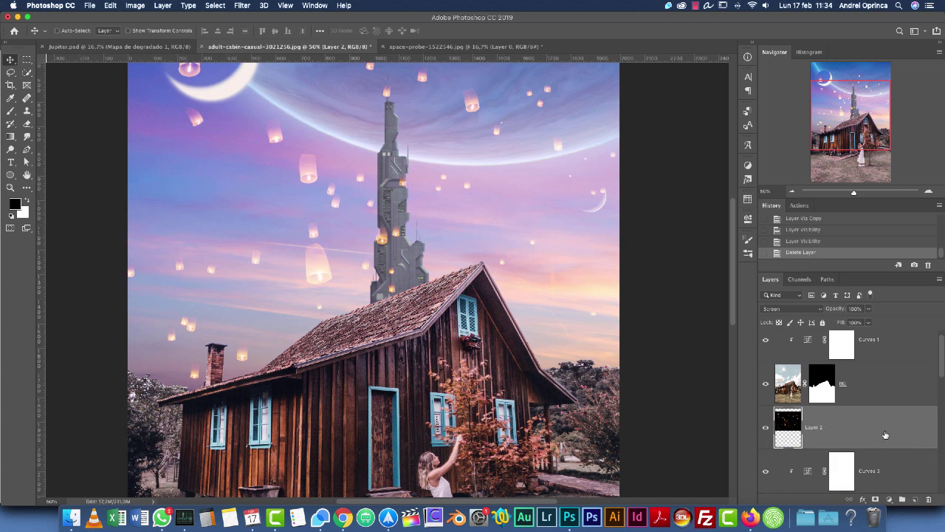
Step: Duplicate the lantern layer and set the copy's blend mode to Normal
key("super+j")
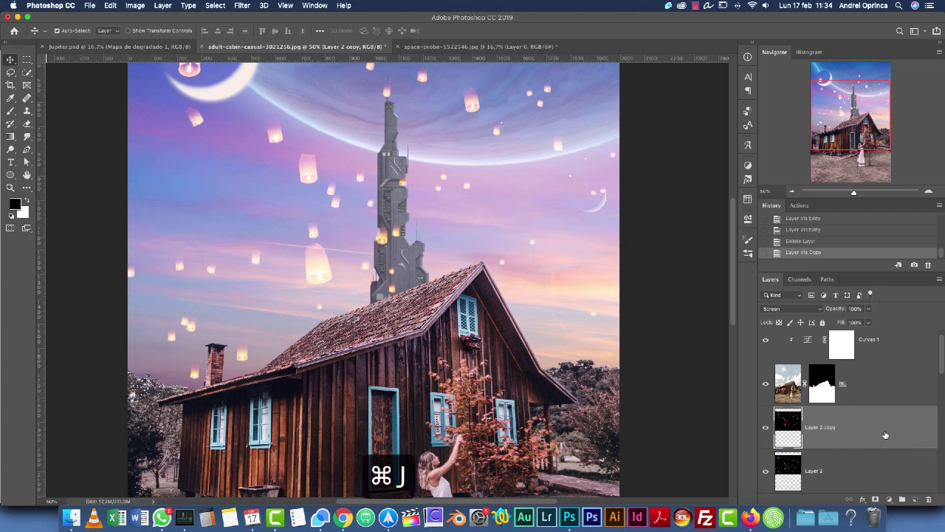
left_click(775, 310)
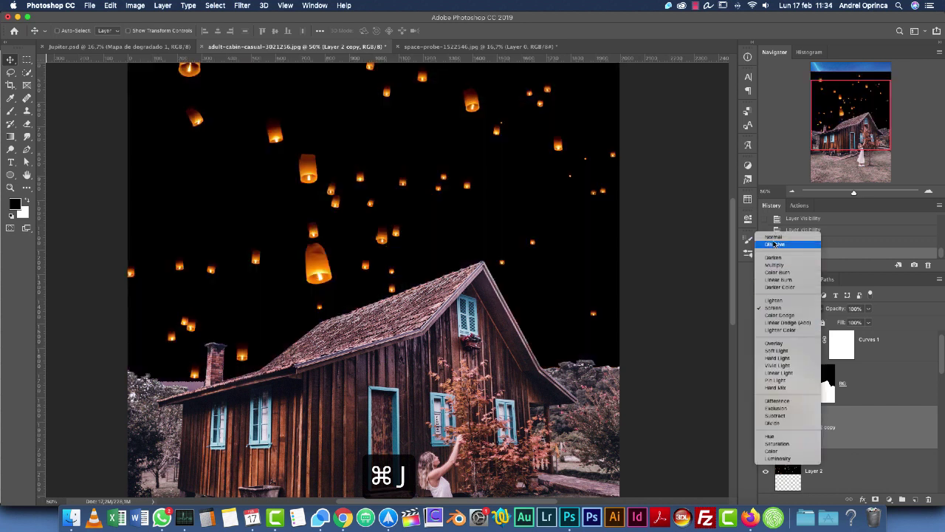
left_click(774, 243)
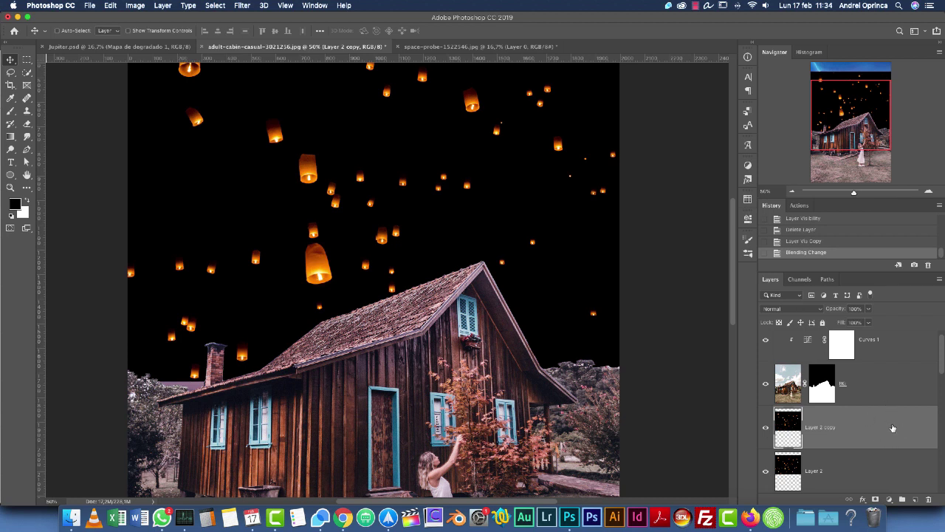
Step: Check the lantern copy's blending options without changing them, and hide the copy
double_click(880, 421)
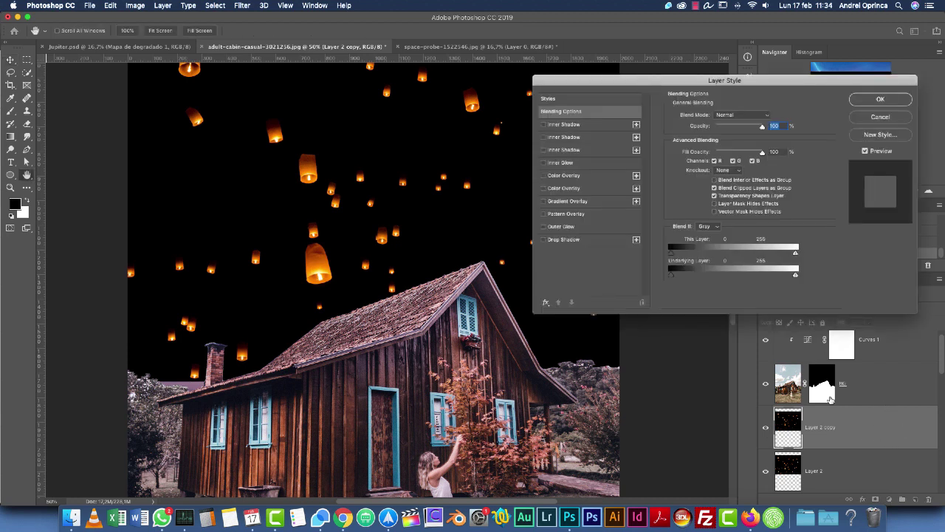
key("Return")
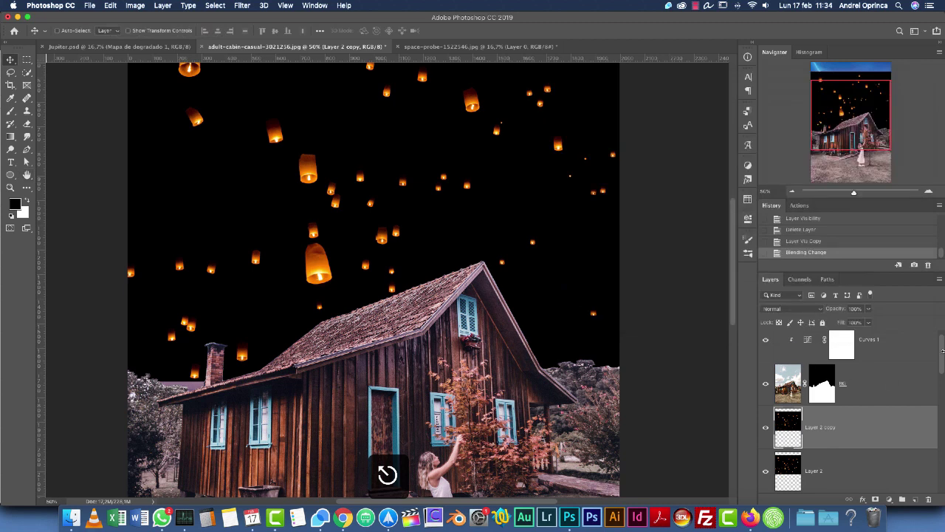
scroll(942, 353, "up", 1)
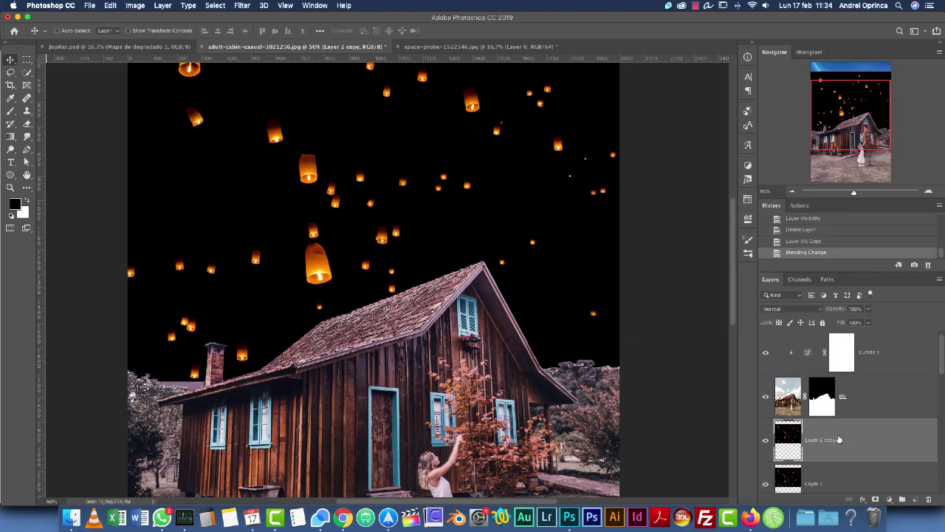
left_click(767, 441)
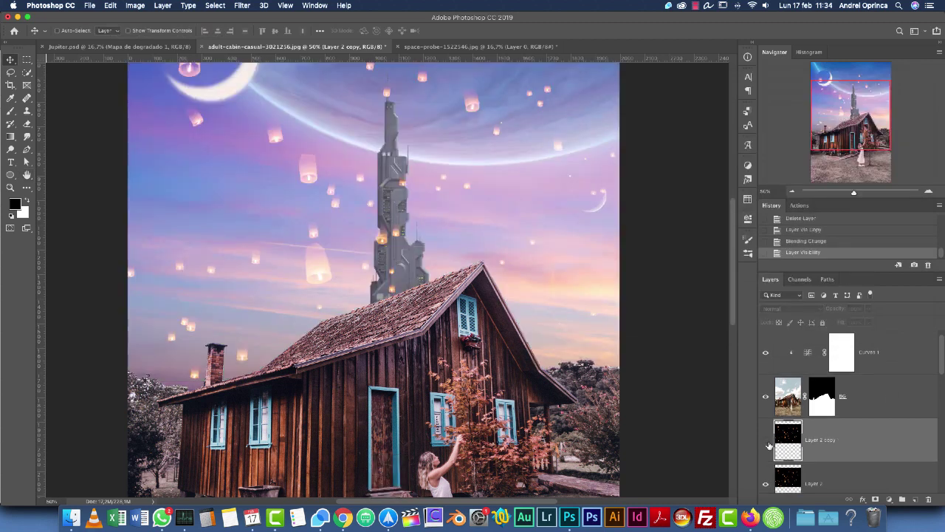
Step: Show the lantern copy and fade out its black background with a split Blend If range of 31 / 132 on This Layer
left_click(821, 481)
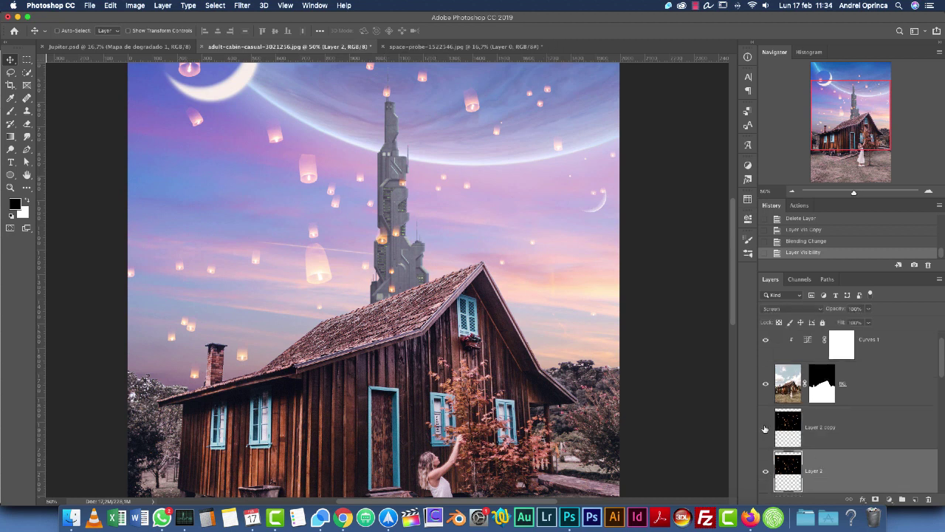
left_click(765, 427)
left_click(773, 421)
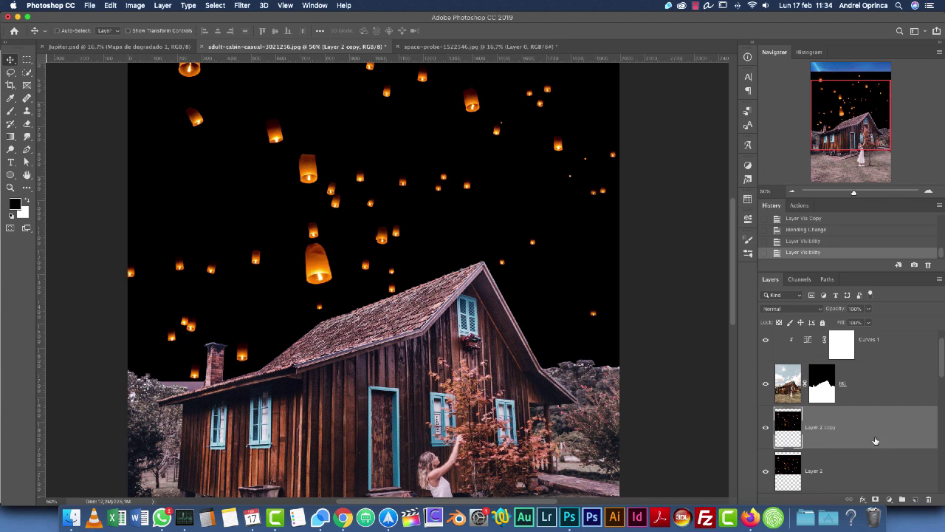
double_click(861, 420)
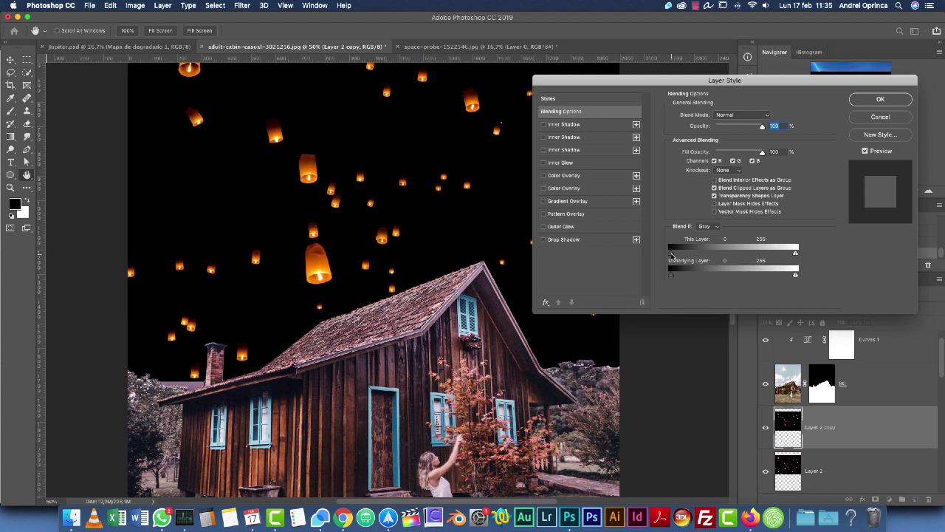
left_click_drag(671, 255, 680, 254)
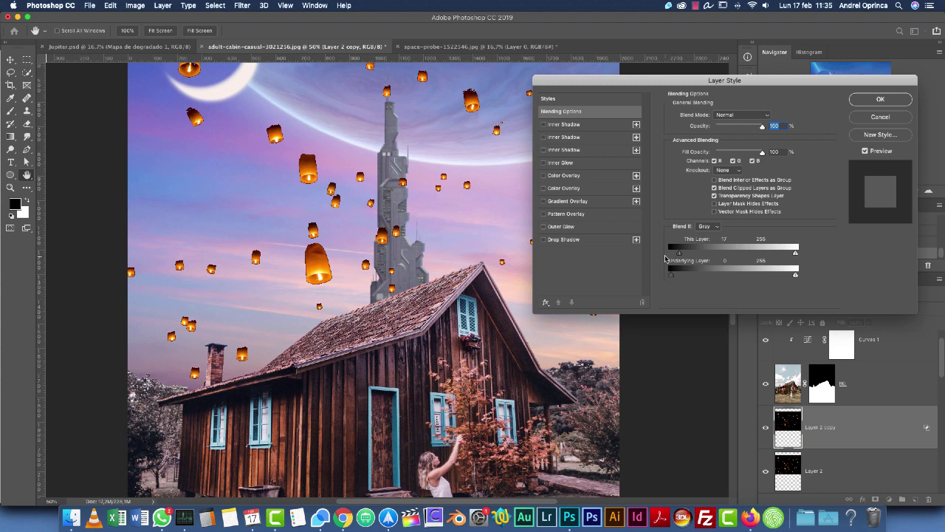
key("alt")
mouse_move(681, 253)
left_mouse_down()
mouse_move(713, 253)
mouse_move(668, 251)
left_mouse_up()
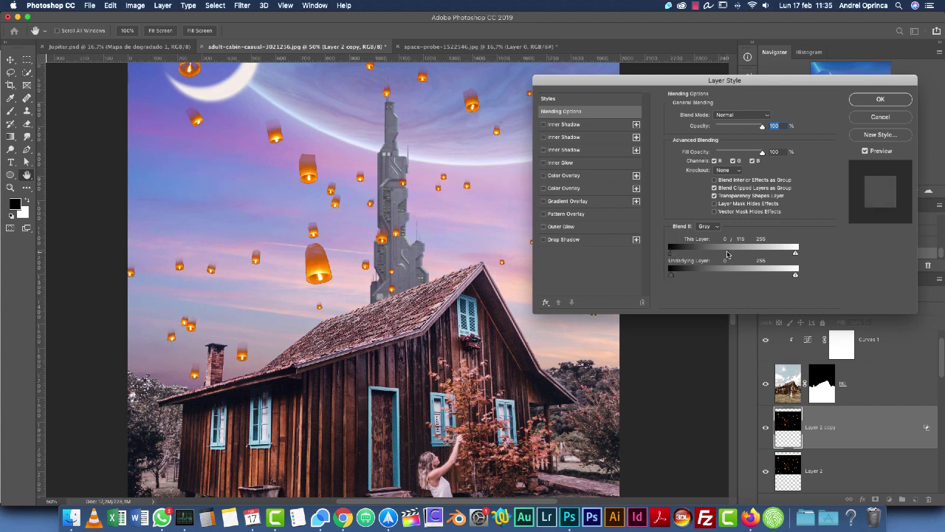
left_click_drag(671, 253, 686, 254)
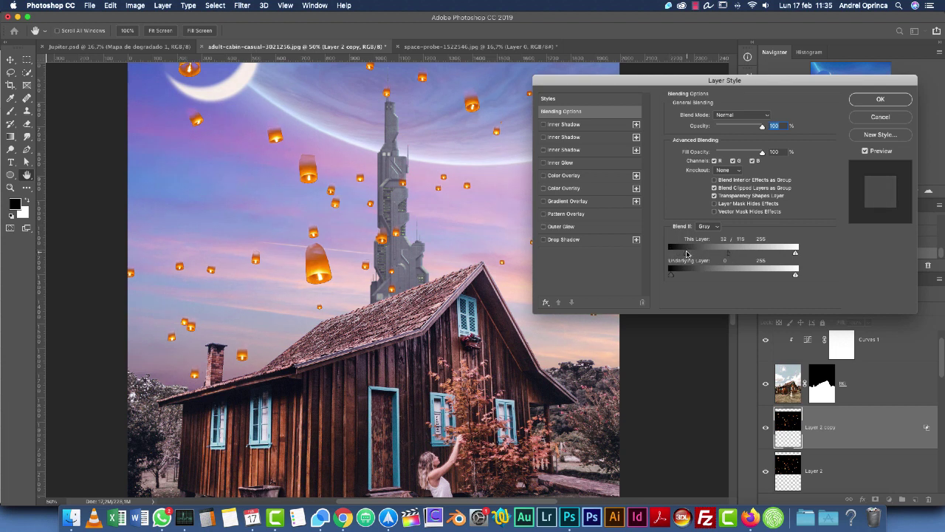
left_click_drag(687, 254, 686, 254)
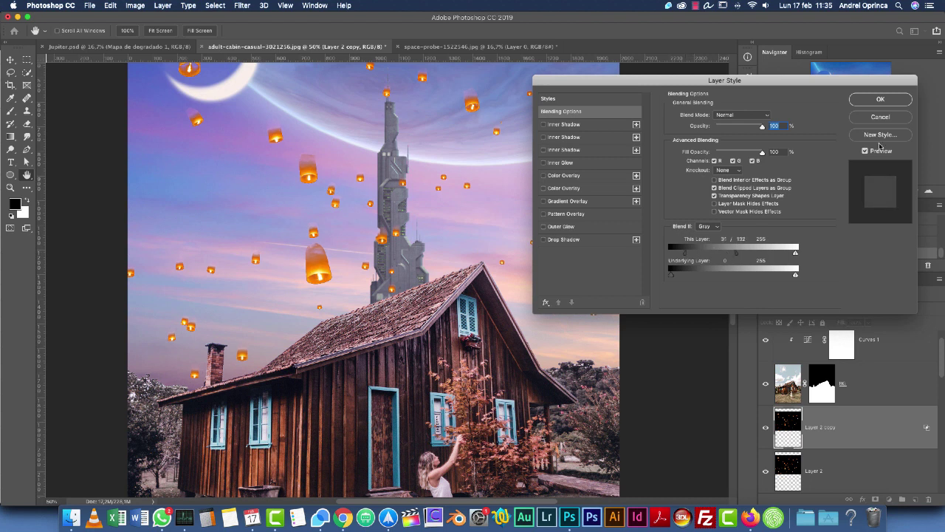
left_click(892, 102)
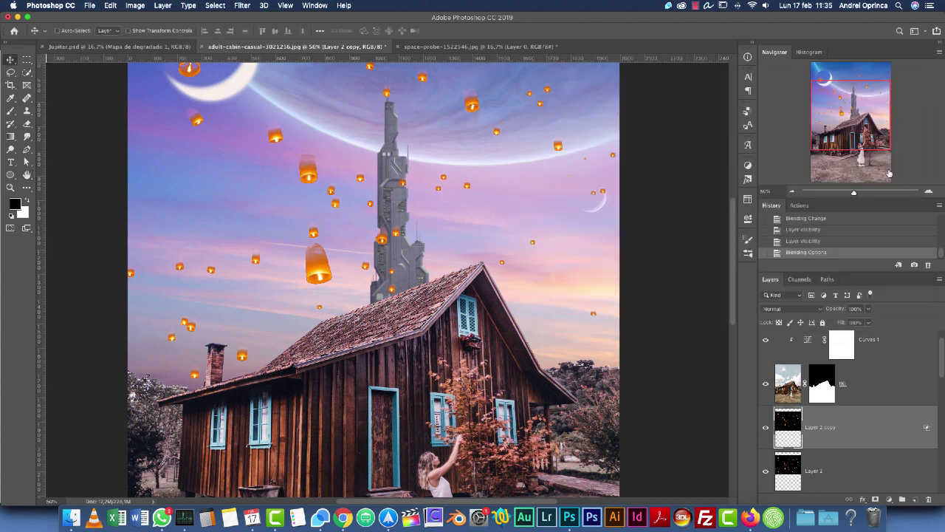
Step: Try doubling the Screen-mode lantern layer beneath the copy, and delete the extra duplicate
left_click(859, 471)
key("super+j")
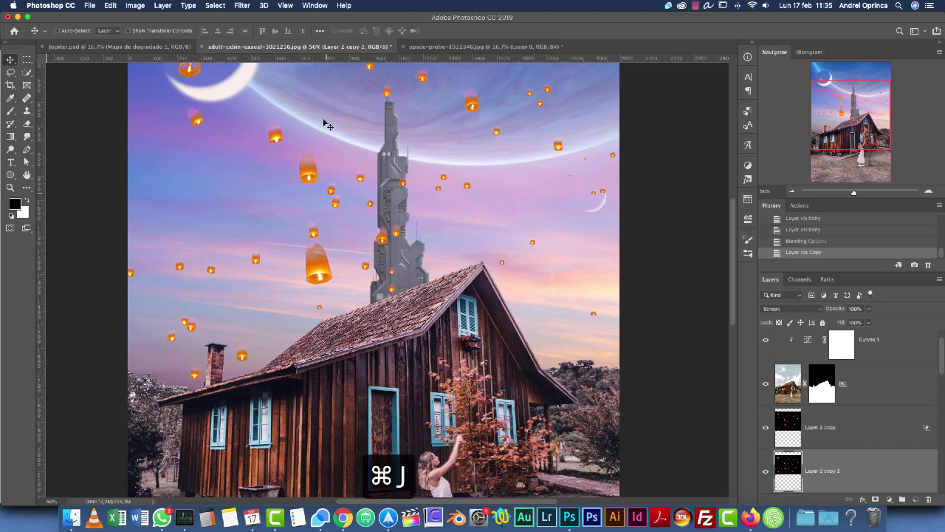
left_click_drag(912, 474, 929, 499)
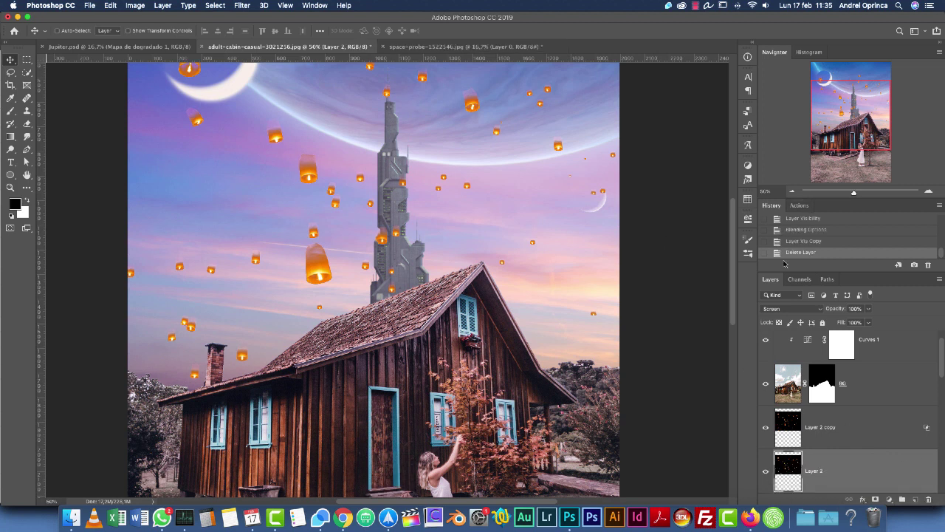
Step: Refine the lantern copy's This Layer shadow range to 22 / 170 and compare the lanterns with the copy hidden and shown
double_click(861, 432)
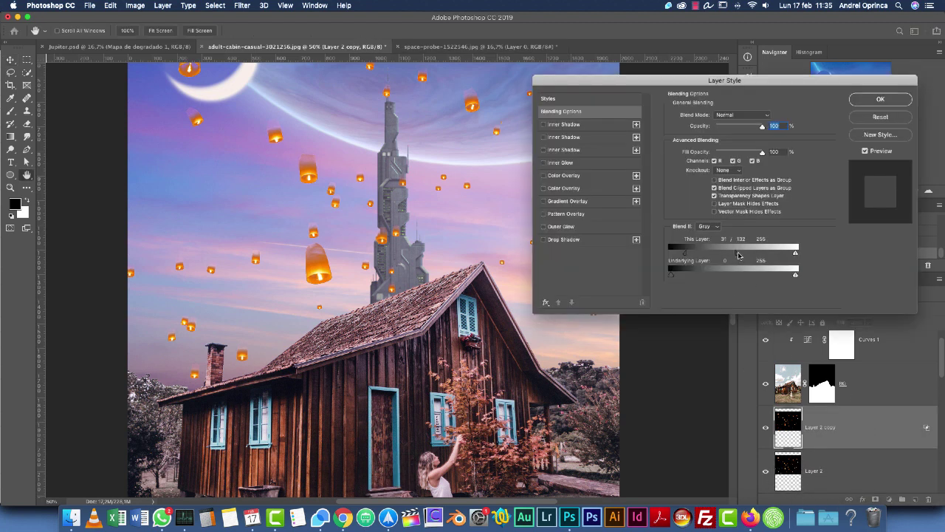
left_click_drag(752, 252, 759, 252)
mouse_move(682, 253)
left_mouse_down()
mouse_move(700, 254)
mouse_move(663, 253)
mouse_move(680, 254)
left_mouse_up()
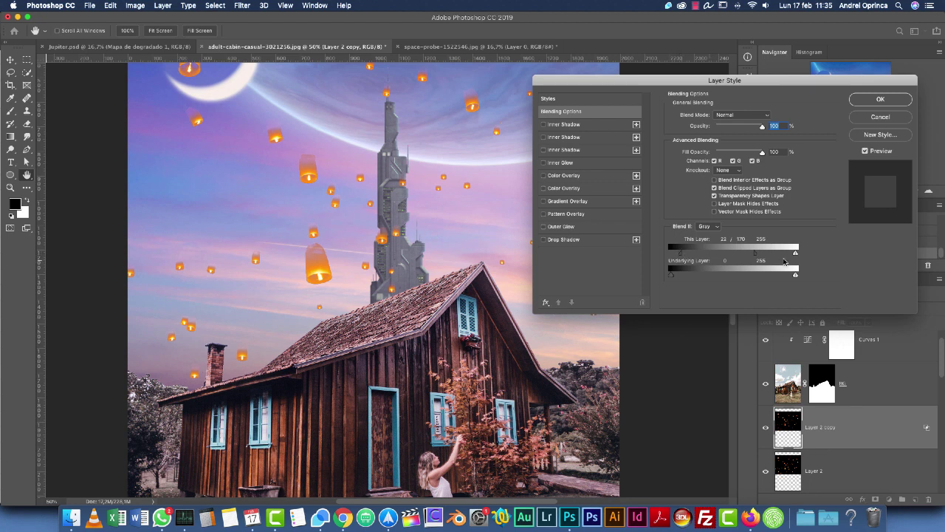
mouse_move(759, 254)
left_mouse_down()
mouse_move(742, 256)
mouse_move(765, 257)
mouse_move(755, 256)
left_mouse_up()
key("Return")
left_click(764, 428)
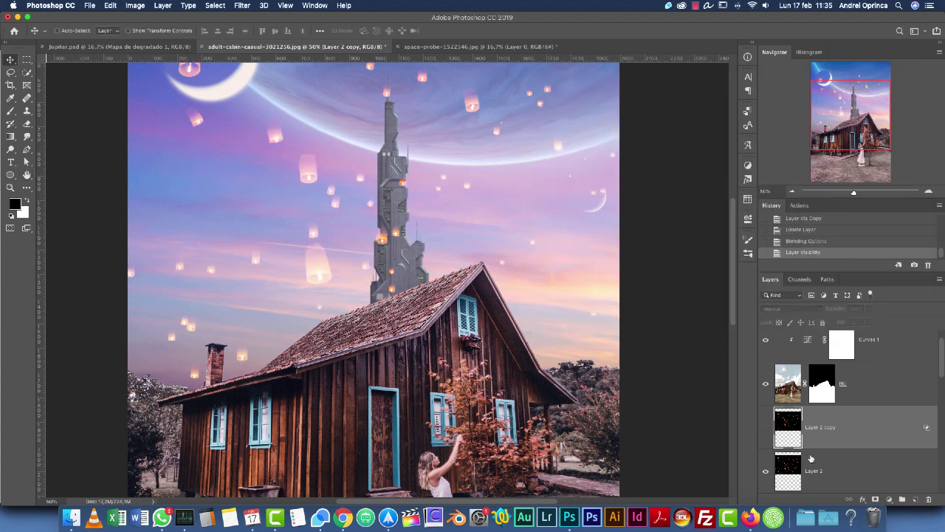
left_click(764, 428)
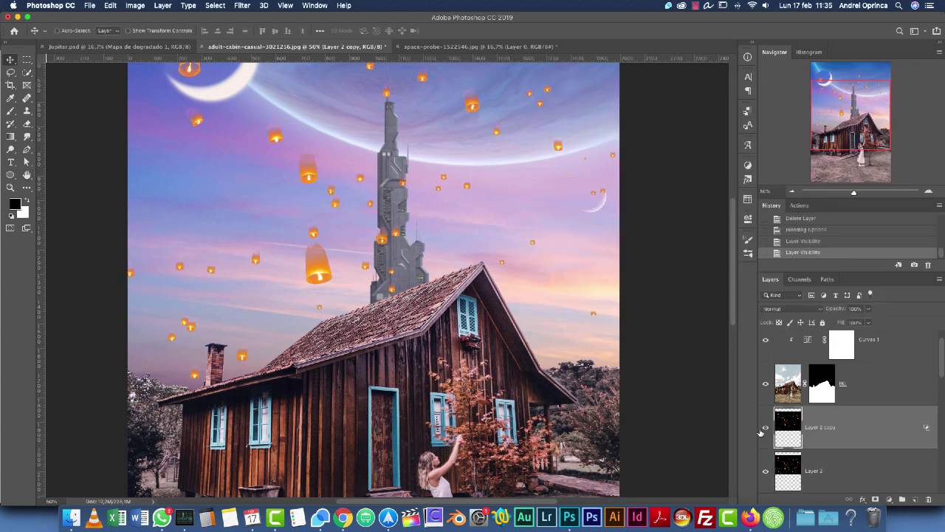
Step: Group the two lantern layers and add a layer mask to the group
left_click(843, 96)
left_click_drag(842, 96, 841, 94)
left_click(876, 469, "shift")
key("super+g")
left_click(875, 499)
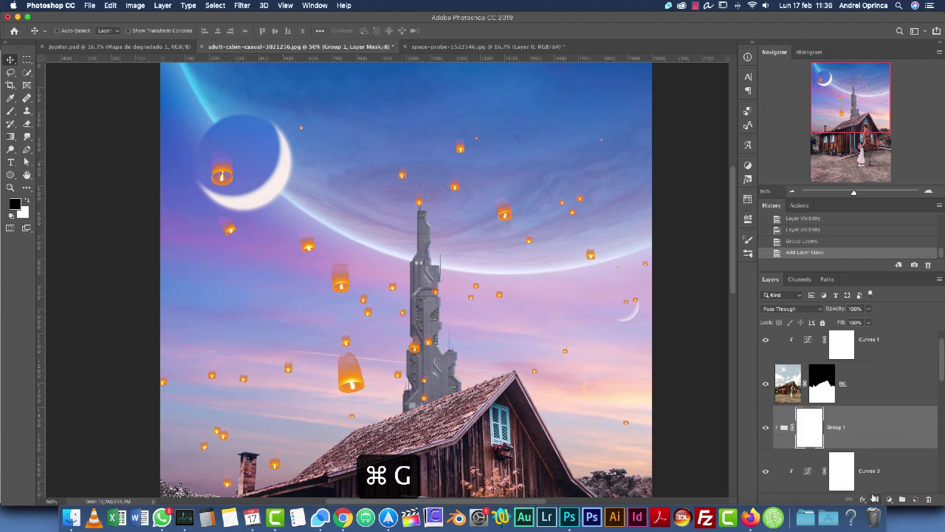
Step: Paint black on the group's mask with a smaller brush to hide the largest lanterns, including the one over the big moon
key("b")
key("bracketleft")
key("bracketleft")
key("bracketleft")
key("bracketleft")
key("bracketleft")
key("bracketleft")
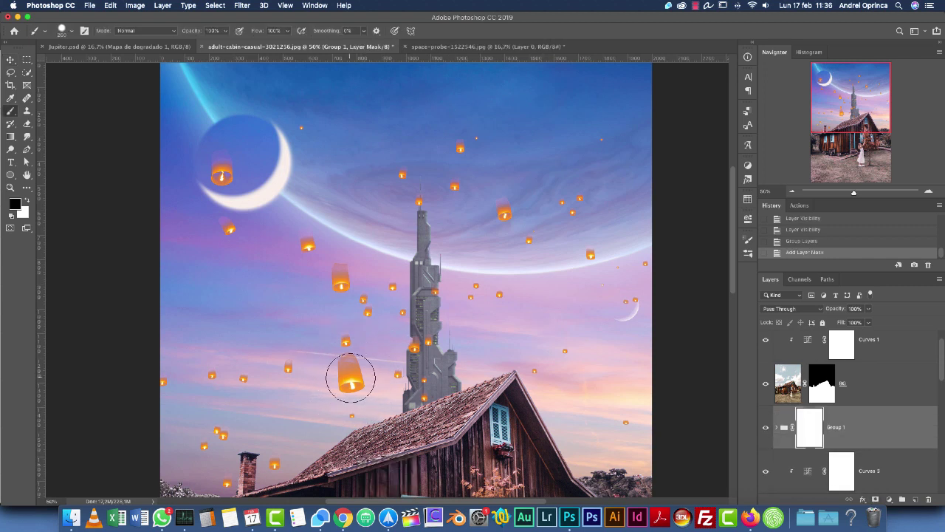
left_click_drag(359, 371, 329, 390)
left_click_drag(220, 176, 234, 155)
left_click_drag(505, 216, 508, 207)
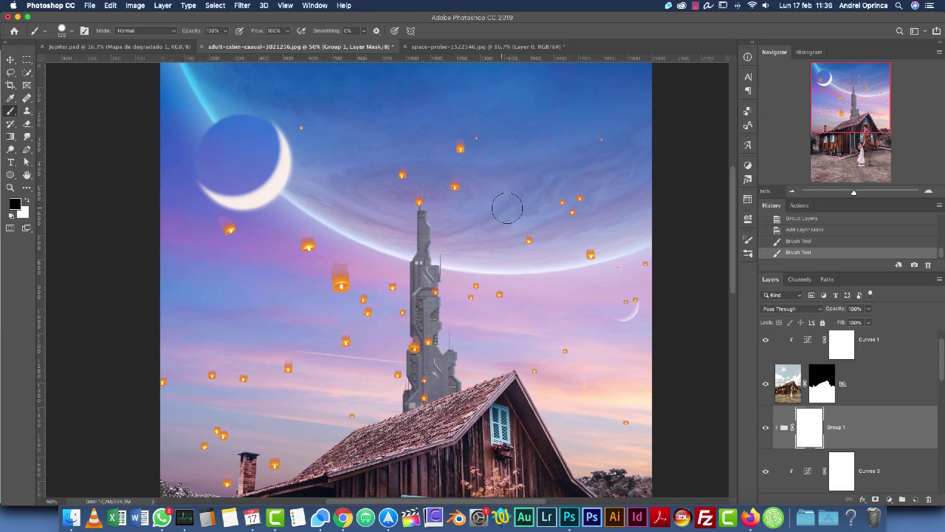
left_click_drag(338, 285, 338, 271)
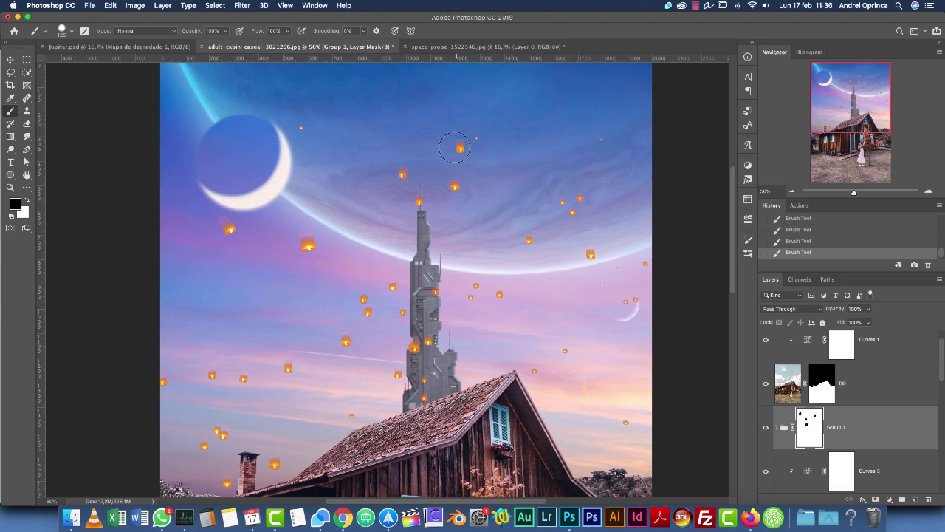
Step: Add a new layer above Curves 1 and set its blend mode to Screen
scroll(495, 302, "down", 5)
scroll(495, 302, "left", 2)
scroll(509, 296, "up", 2)
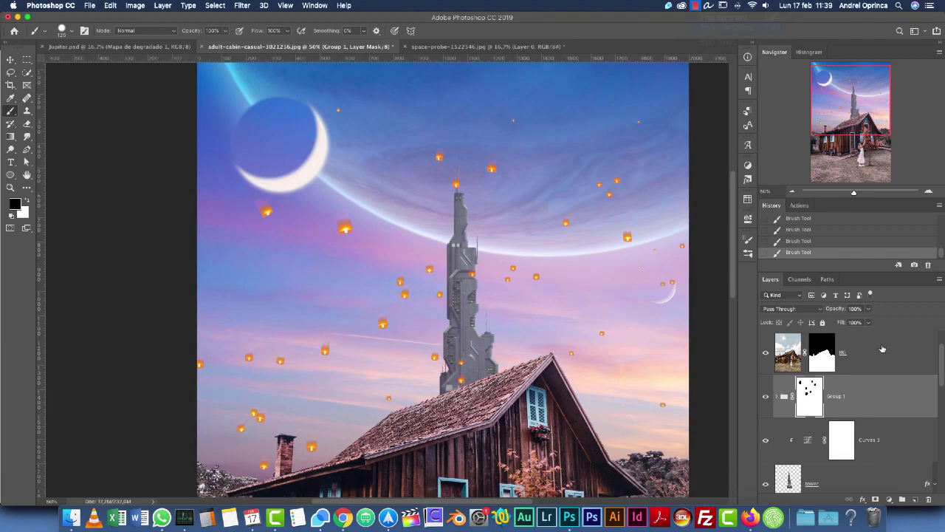
scroll(883, 348, "up", 2)
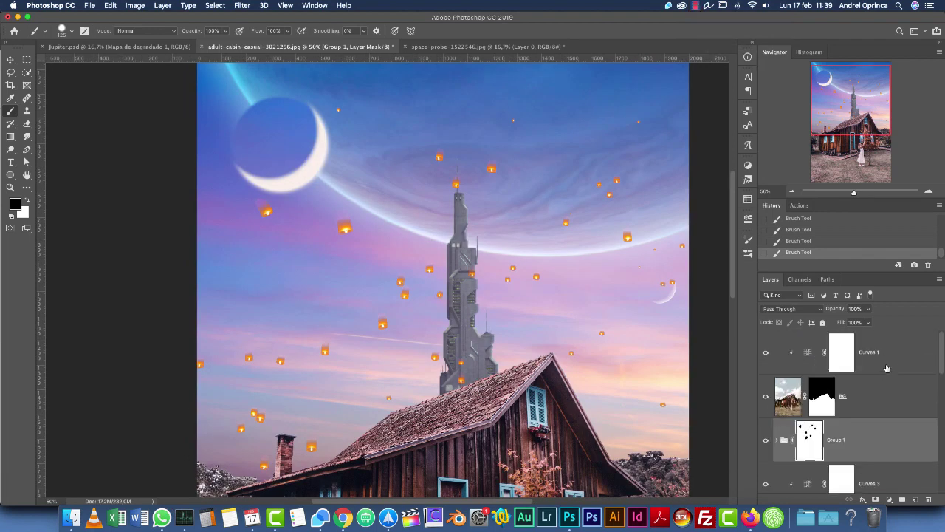
left_click(891, 363)
left_click(915, 500)
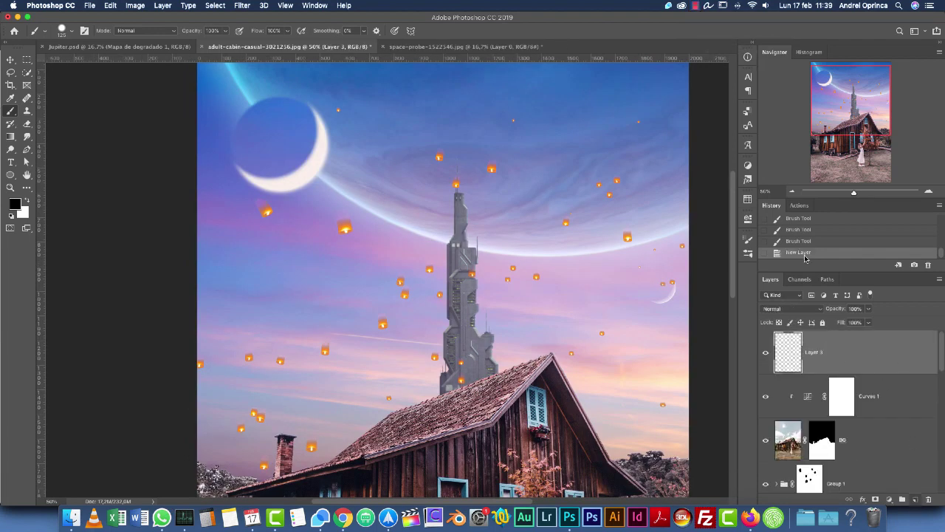
left_click(791, 310)
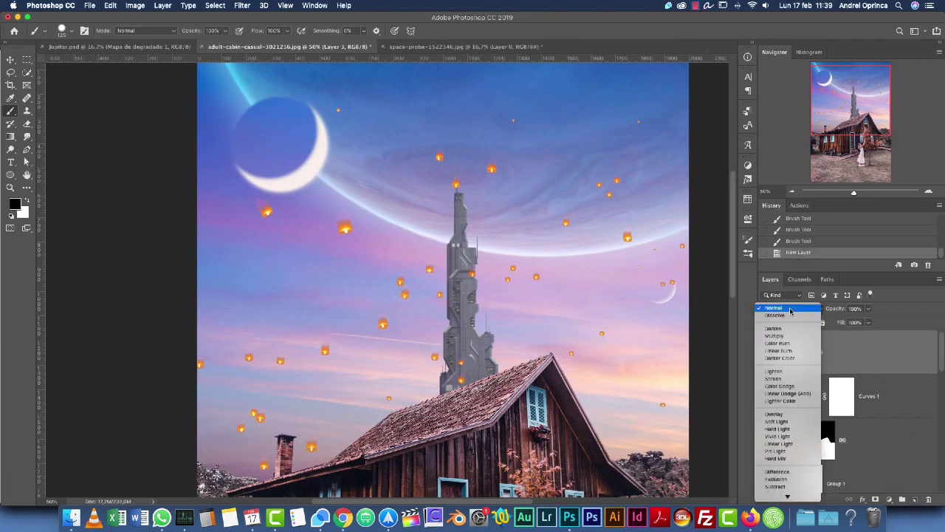
left_click(776, 379)
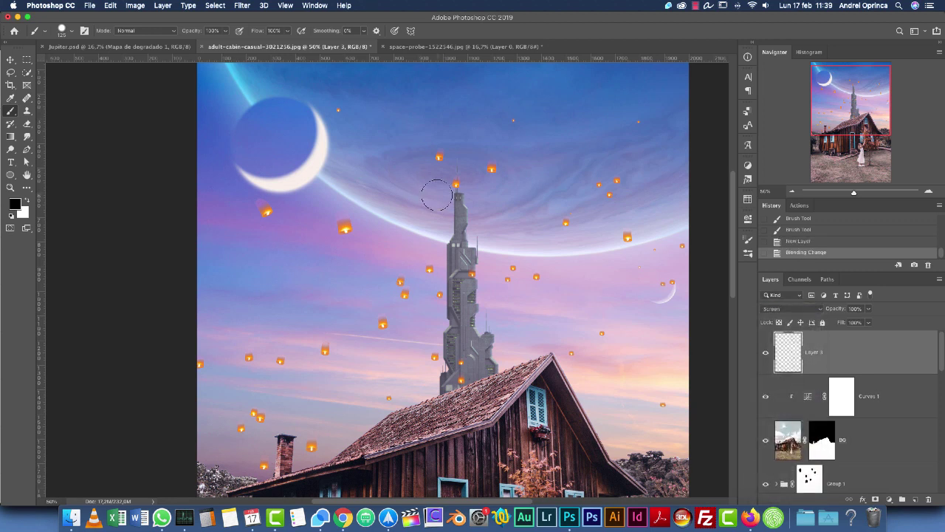
Step: Enlarge the brush to 800 px, sample the pale planet glow, and darken the foreground colour to #373742
key("bracketright")
key("bracketright")
key("bracketright")
key("bracketright")
key("bracketright")
key("bracketright")
key("bracketright")
left_click(583, 242, "alt")
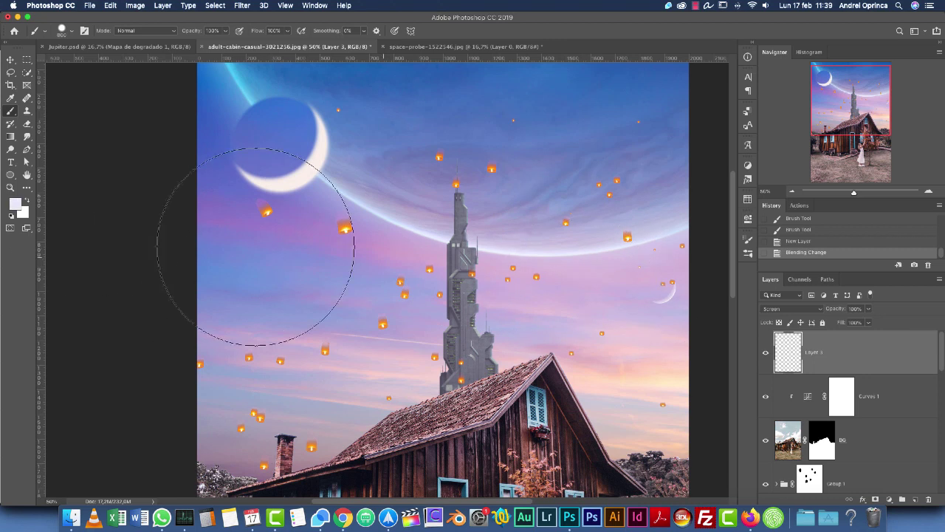
left_click(14, 205)
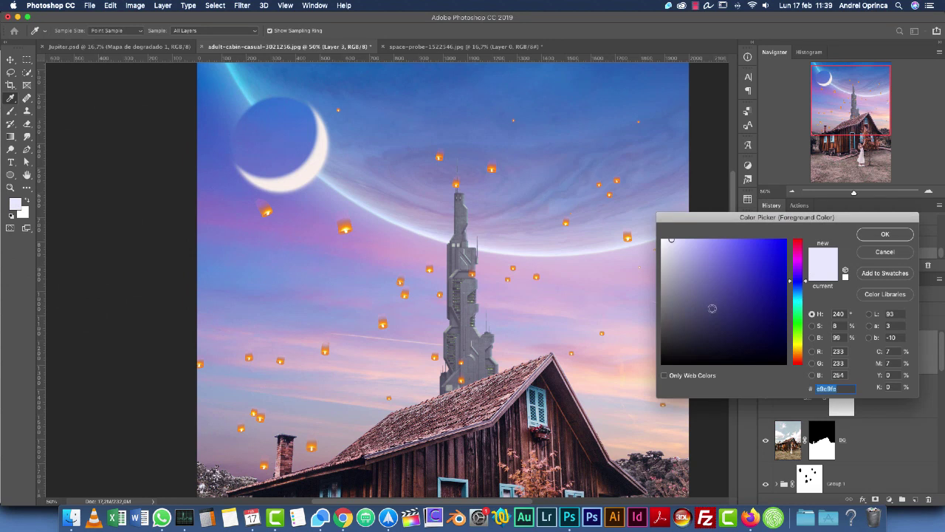
left_click_drag(685, 320, 682, 333)
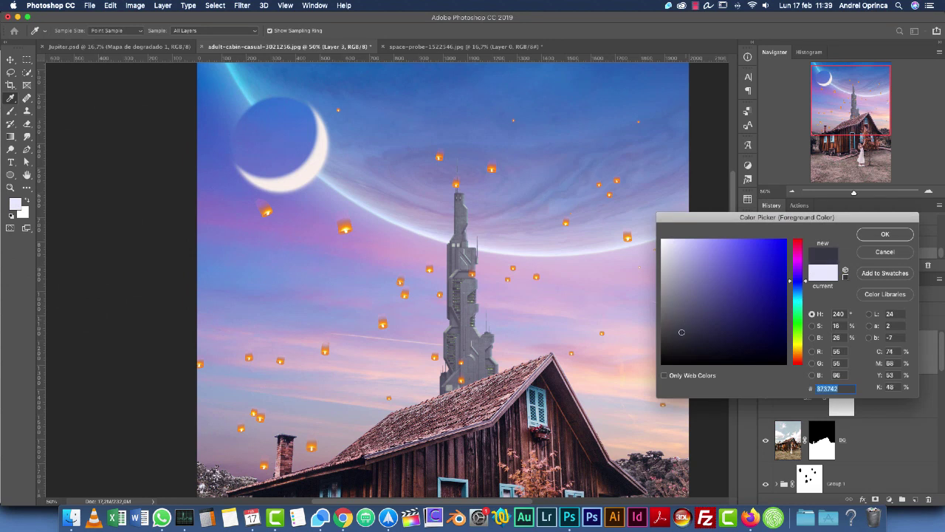
left_click(885, 233)
key("b")
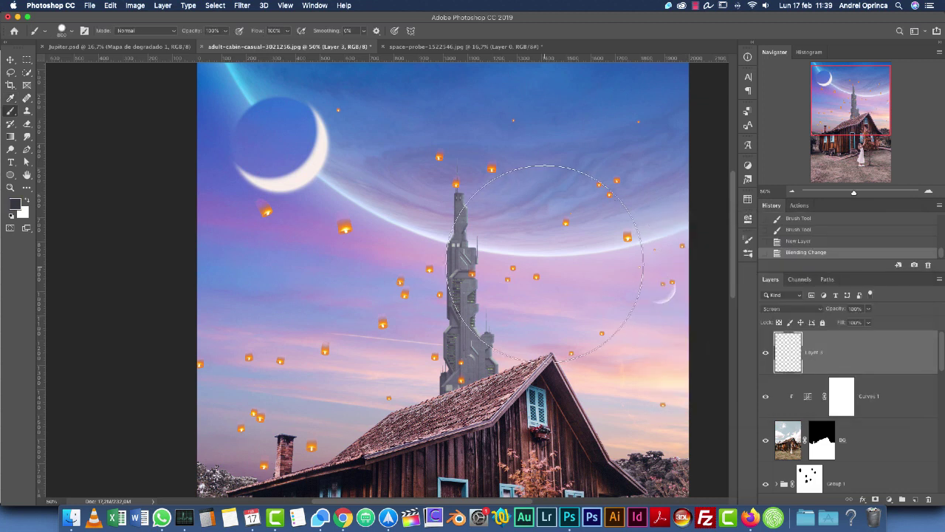
Step: Undo a test dab of haze beside the tower and lower the brush hardness
left_click(544, 270)
key("super+z")
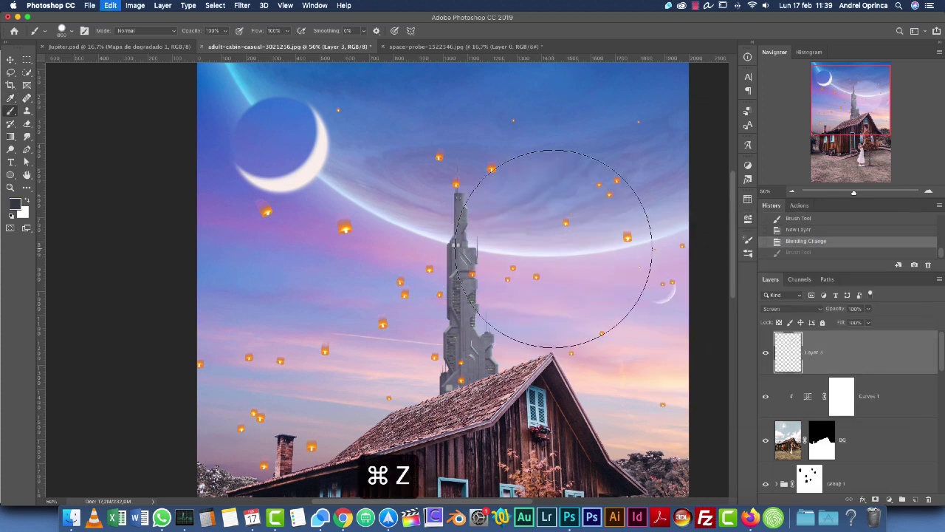
right_click(601, 251)
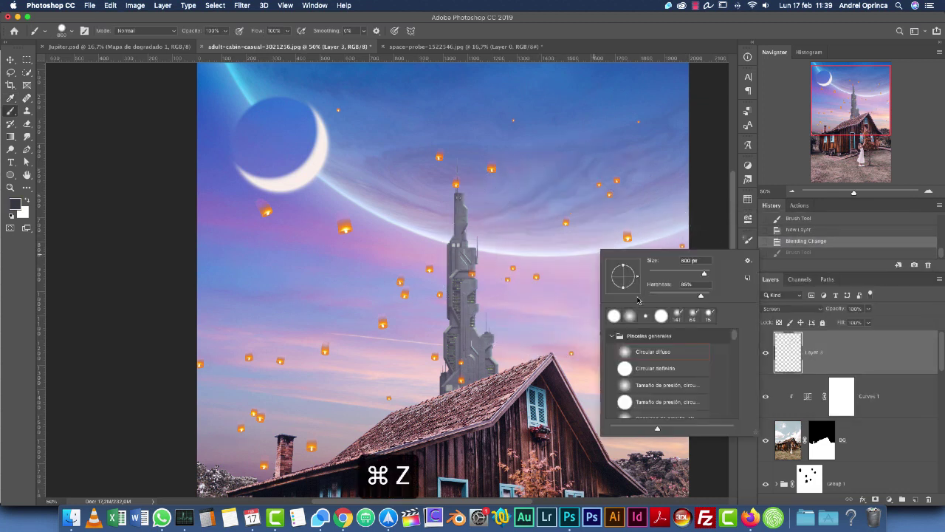
left_click_drag(656, 295, 643, 295)
left_click(768, 355)
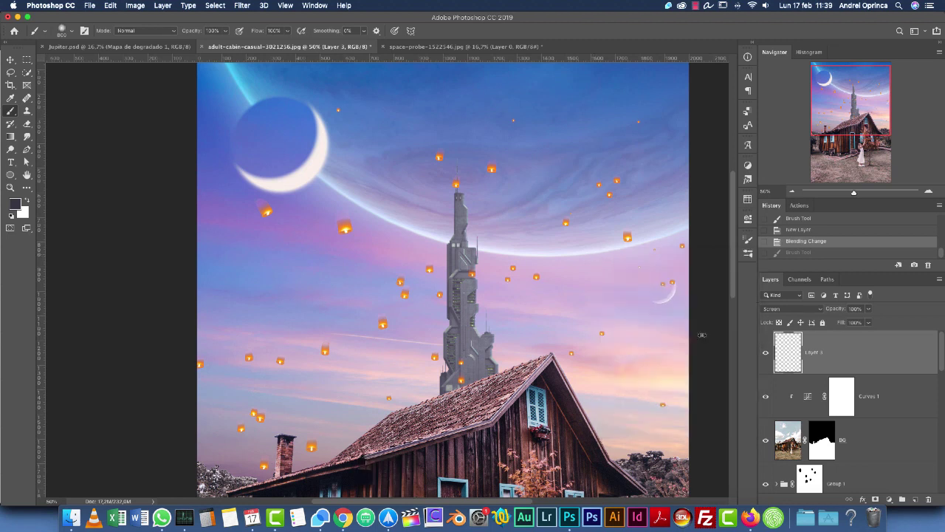
Step: Dab soft haze around the upper part of the tower on the Screen layer, varying the brush size
left_click(496, 259)
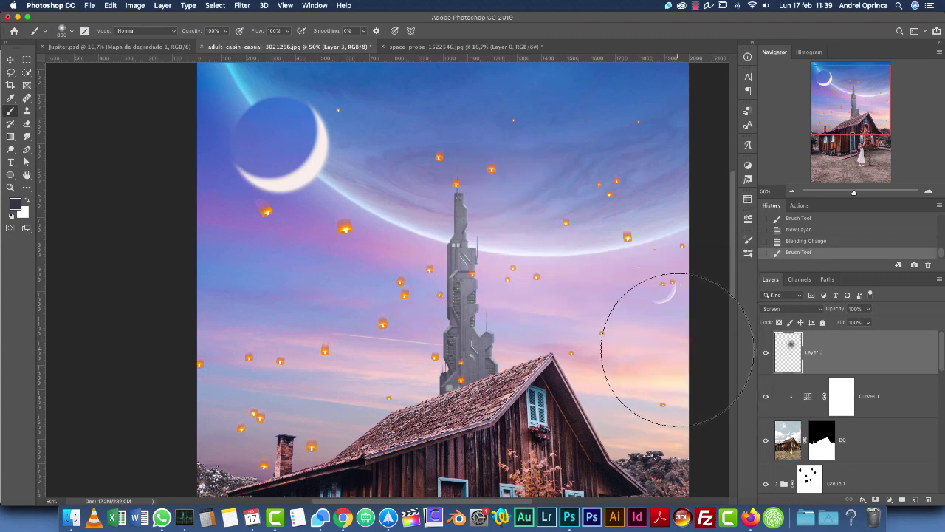
key("bracketleft")
key("bracketleft")
key("bracketleft")
key("bracketleft")
key("bracketleft")
key("bracketleft")
left_click(441, 239)
left_click(443, 240)
left_click(443, 239)
key("bracketright")
key("bracketright")
key("bracketright")
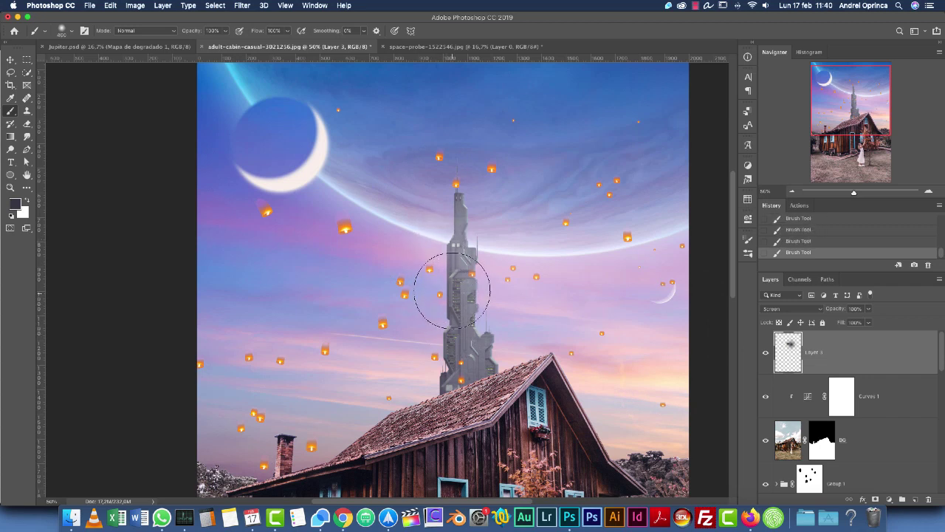
Step: Set the brush opacity to 45% and choose a slightly lighter shade of the foreground colour
left_click(225, 34)
left_click_drag(223, 43, 201, 45)
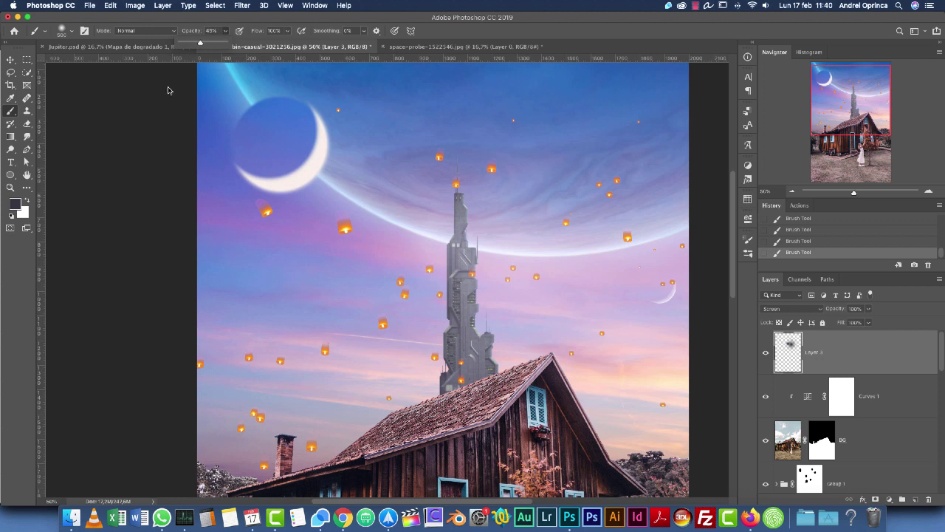
left_click(18, 204)
left_click_drag(679, 331, 680, 318)
left_click(885, 234)
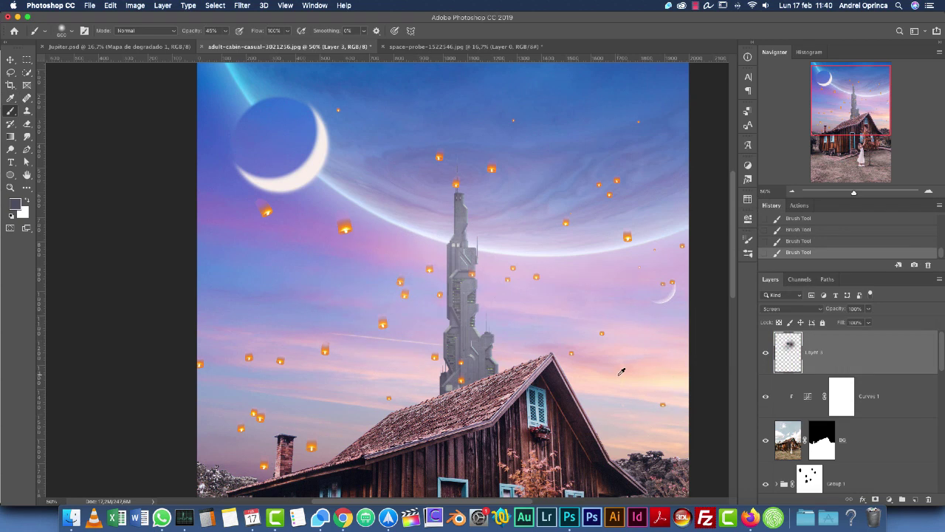
Step: Sample the pink sky beside the cabin roof and adjust the foreground colour to muted brown #675d52 for the brush
left_click(615, 364, "alt")
left_click(15, 204)
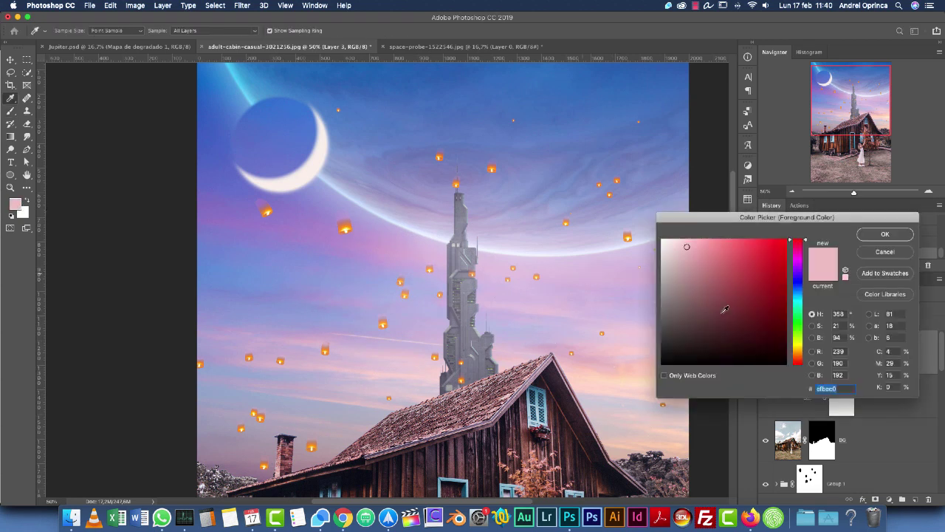
left_click(686, 313)
left_click(797, 351)
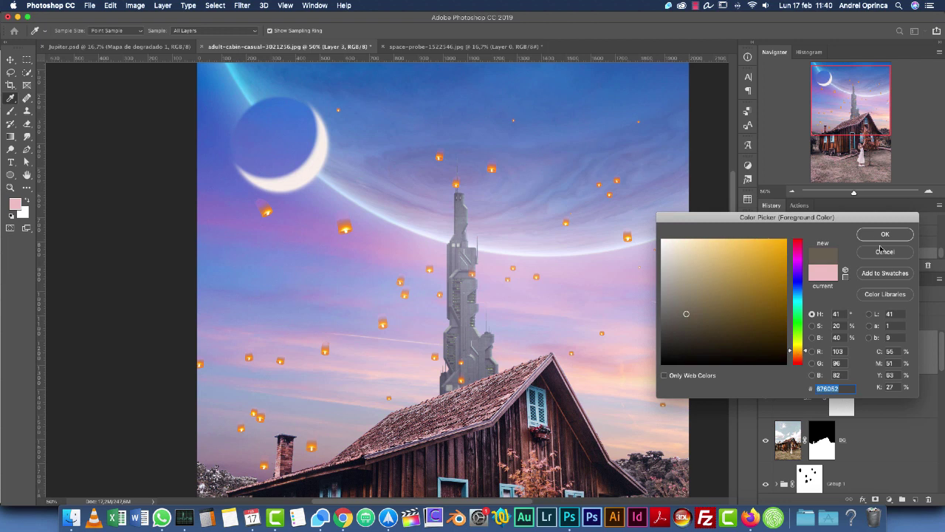
left_click(797, 358)
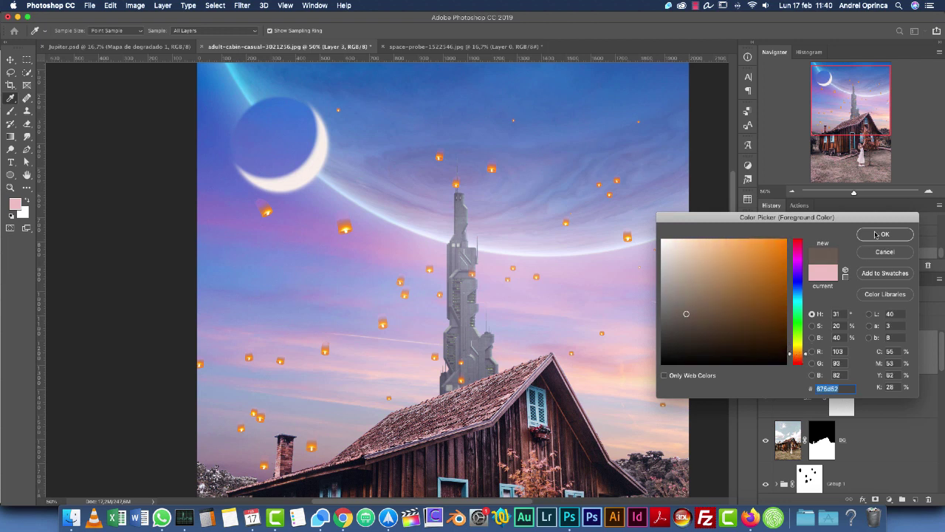
left_click(885, 233)
key("b")
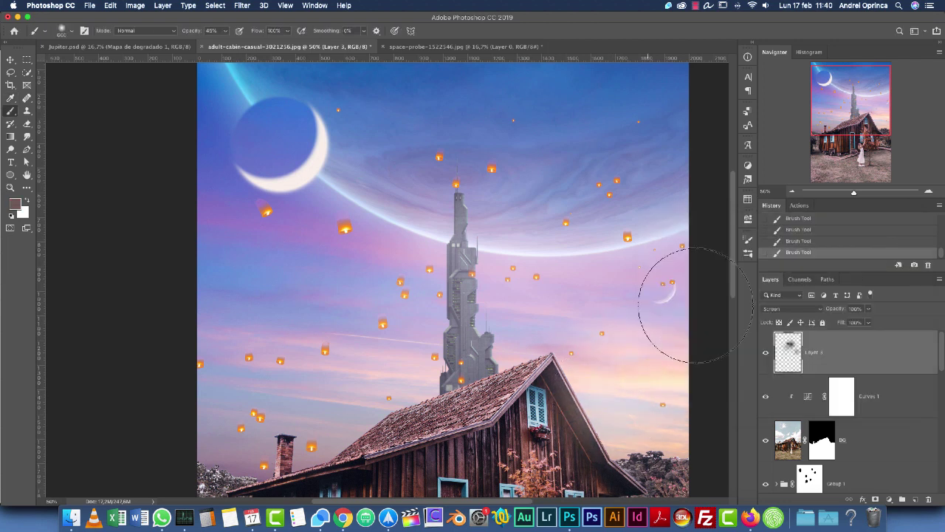
Step: Compare the scene with and without the haze on Layer 3, and undo a test dab beside the chimney
scroll(671, 251, "down", 5)
left_click(766, 355)
left_click(766, 355)
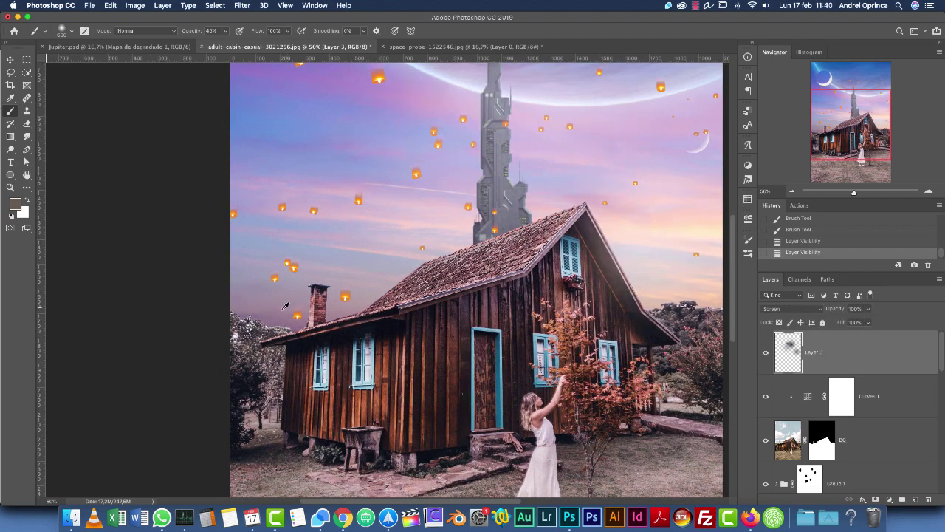
mouse_move(280, 314)
left_mouse_down()
mouse_move(285, 325)
mouse_move(278, 308)
left_mouse_up()
key("super+z")
Step: Dab soft haze around the large crescent moon on the Screen layer, undoing the dab over its dark side
left_click_drag(431, 212, 445, 353)
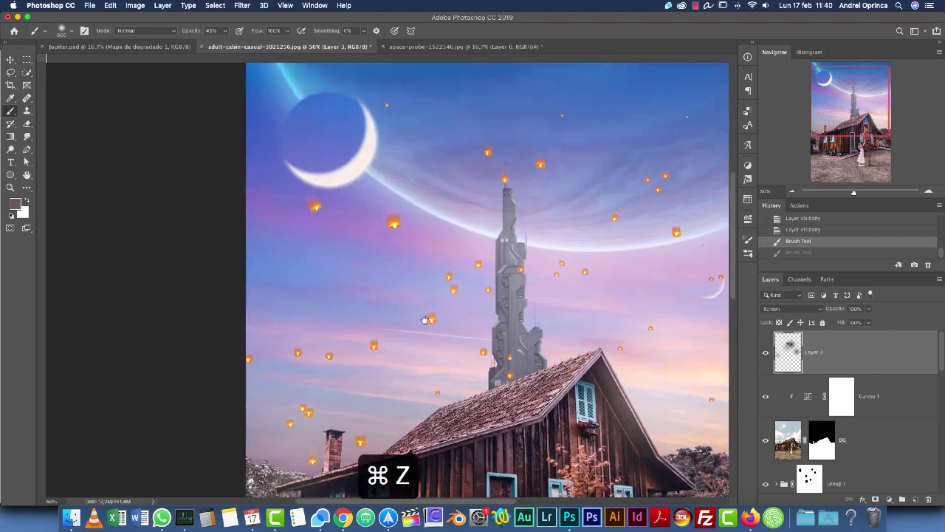
left_click(368, 176)
left_click(287, 124)
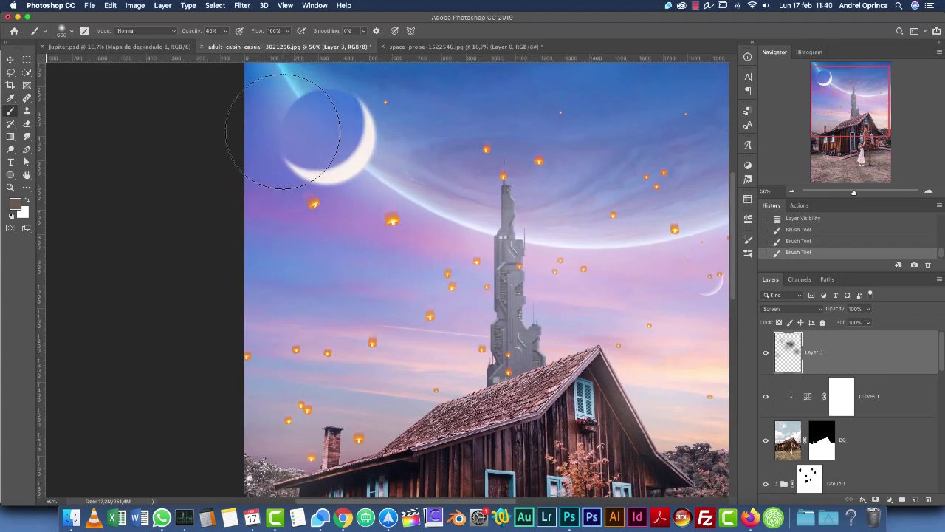
key("super+z")
left_click(398, 175)
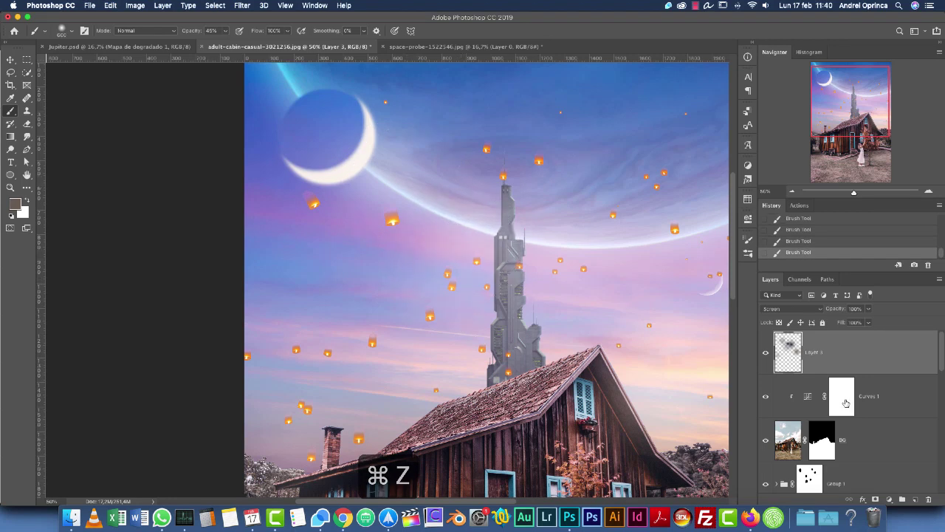
Step: Add a new layer above the haze layer and set its blend mode to Color Dodge
left_click(915, 499)
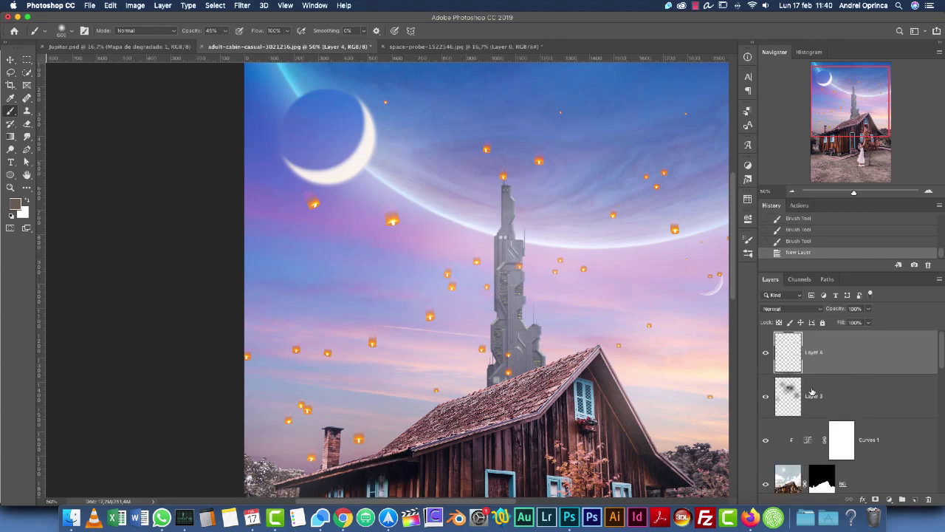
left_click(799, 310)
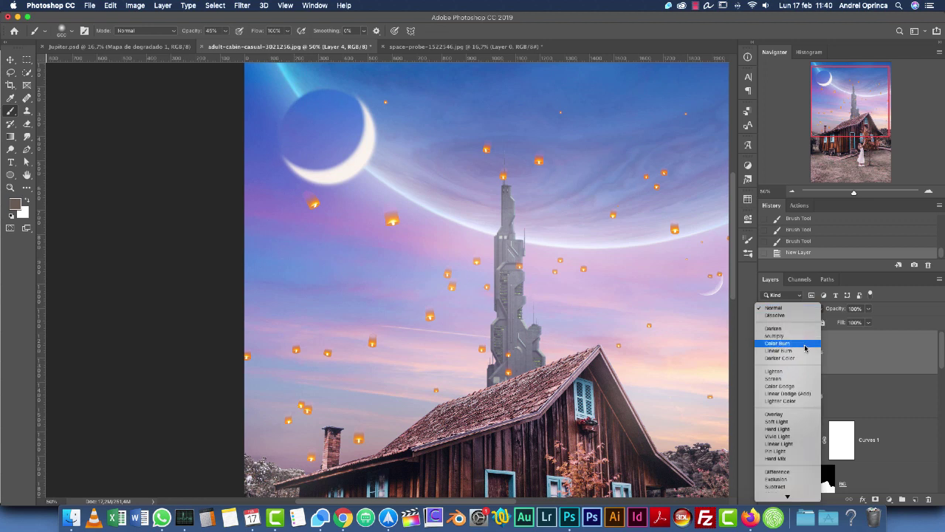
left_click(795, 388)
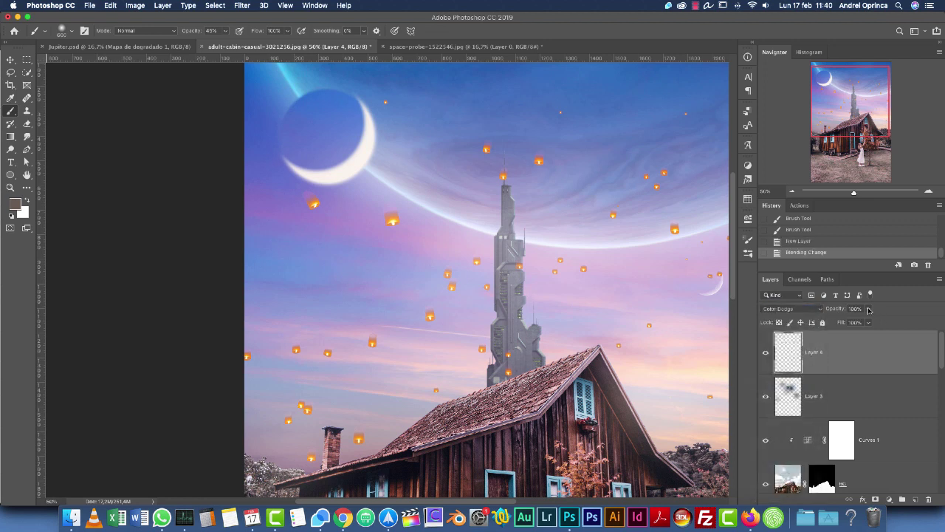
Step: Set the foreground colour to saturated orange-brown #7f4a11, and shrink the brush to 125 px at 100% opacity for lantern glow
left_click(14, 203)
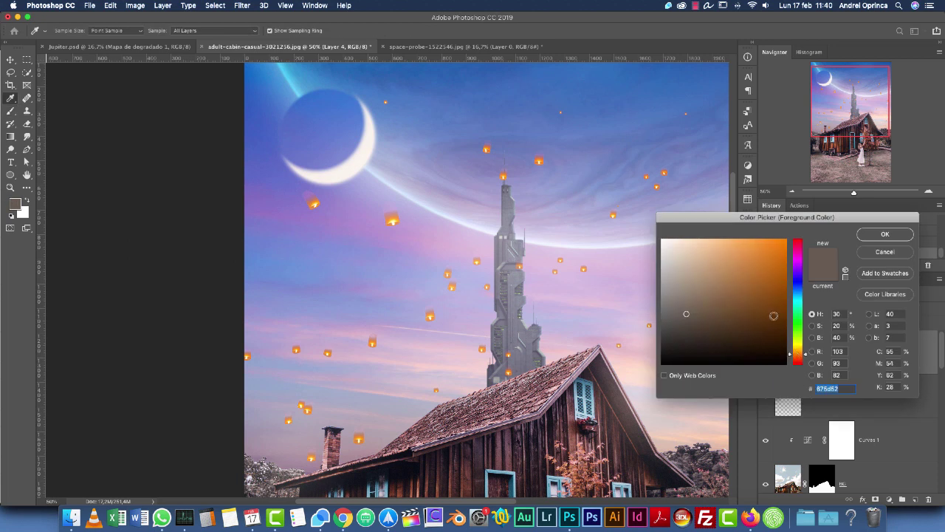
left_click(793, 348)
left_click(798, 356)
left_click(762, 299)
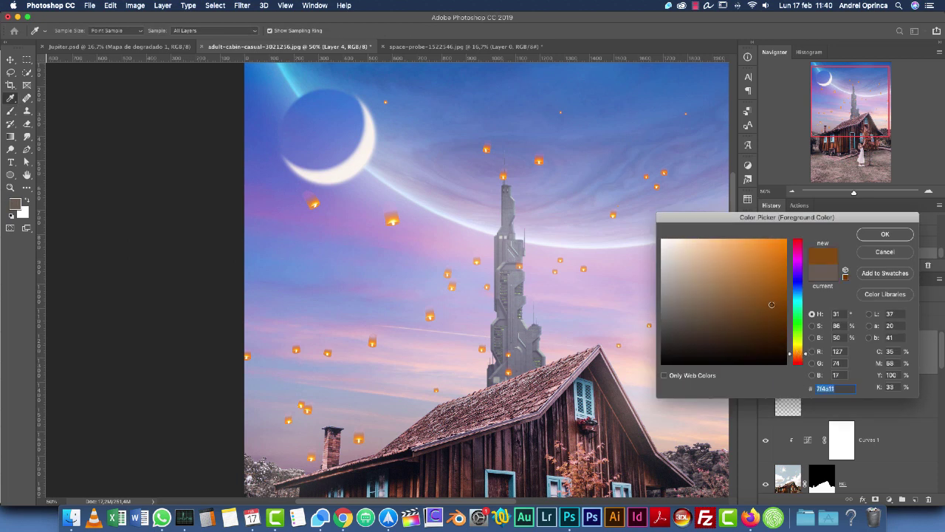
left_click(890, 235)
left_click(929, 192)
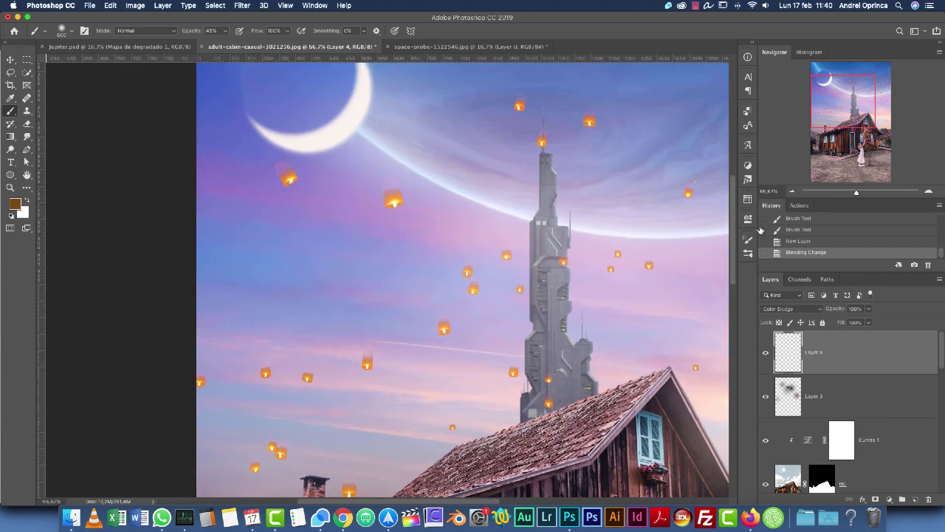
key("bracketleft")
key("bracketleft")
key("bracketleft")
left_click(929, 192)
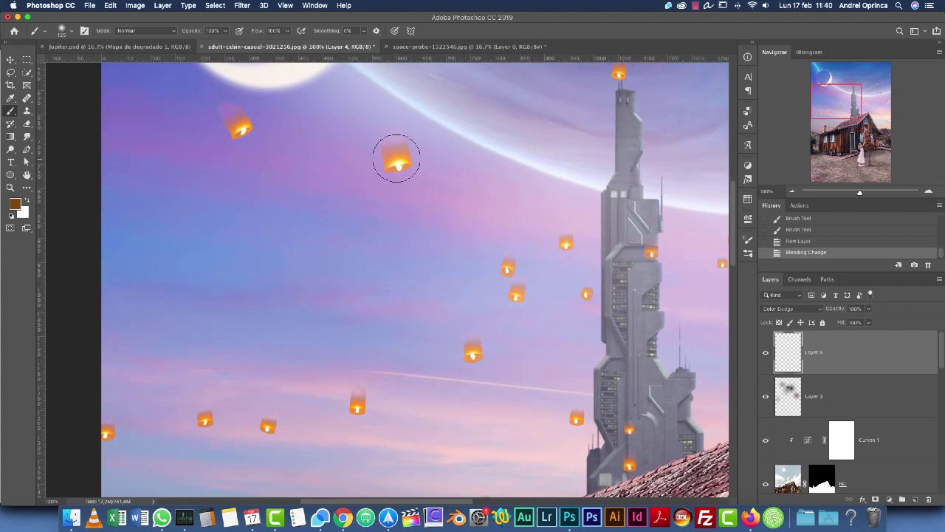
Step: Undo a test glow on the largest lantern and darken the foreground colour to reddish brown #502000
left_click(396, 158)
key("super+z")
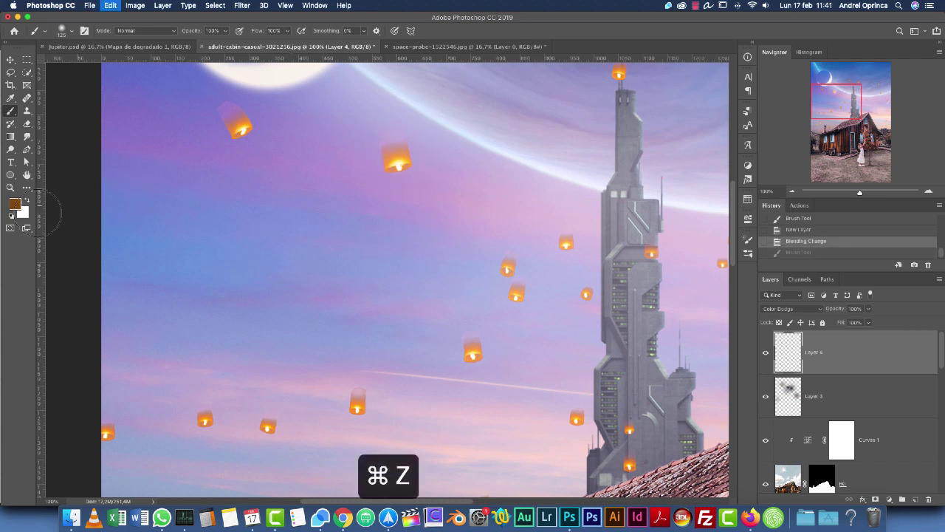
left_click(15, 204)
left_click(786, 325)
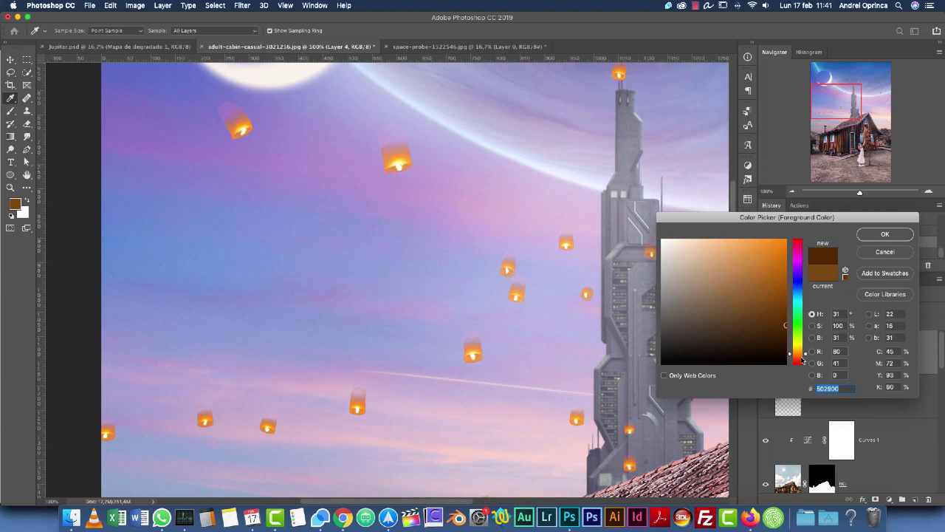
left_click_drag(801, 360, 800, 357)
left_click(879, 235)
Step: Dab a soft glow onto the larger lanterns in the sky between the crescent moon and the tower
left_click(358, 402)
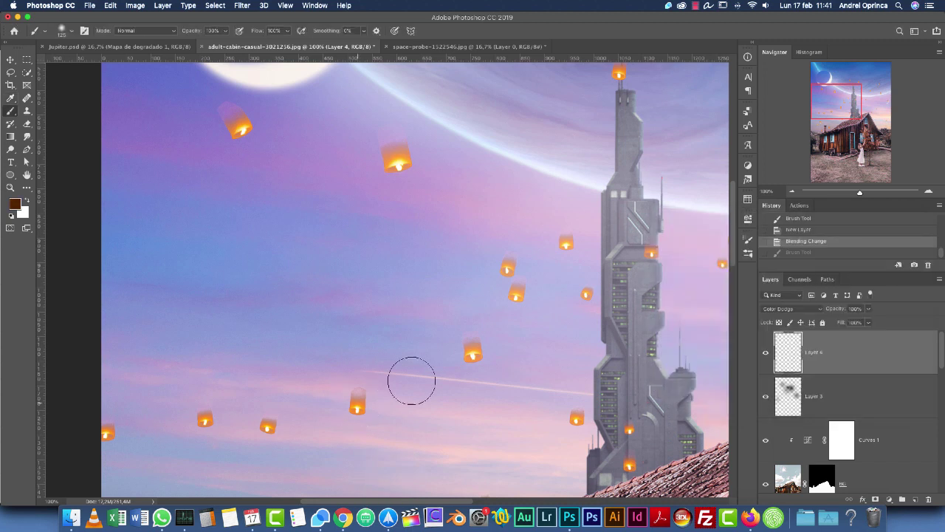
left_click(515, 285)
left_click(507, 265)
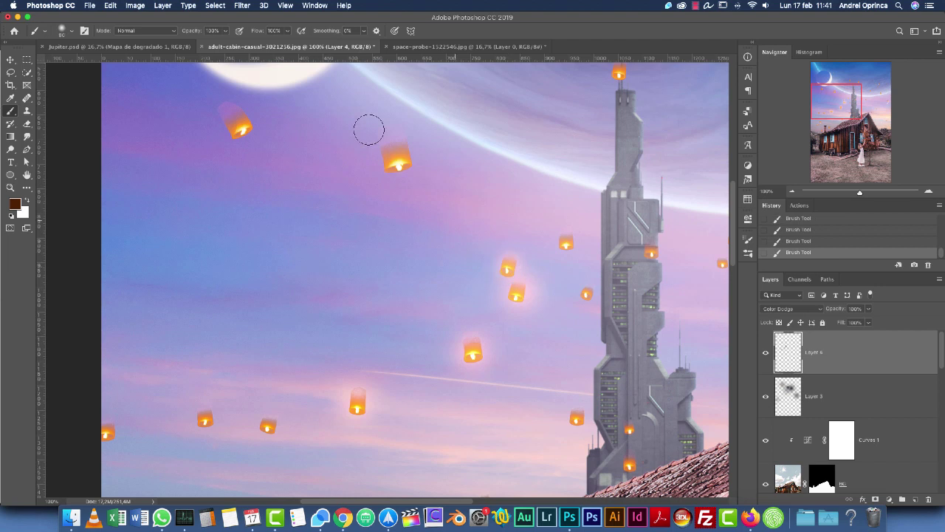
left_click(396, 158)
left_click(238, 131)
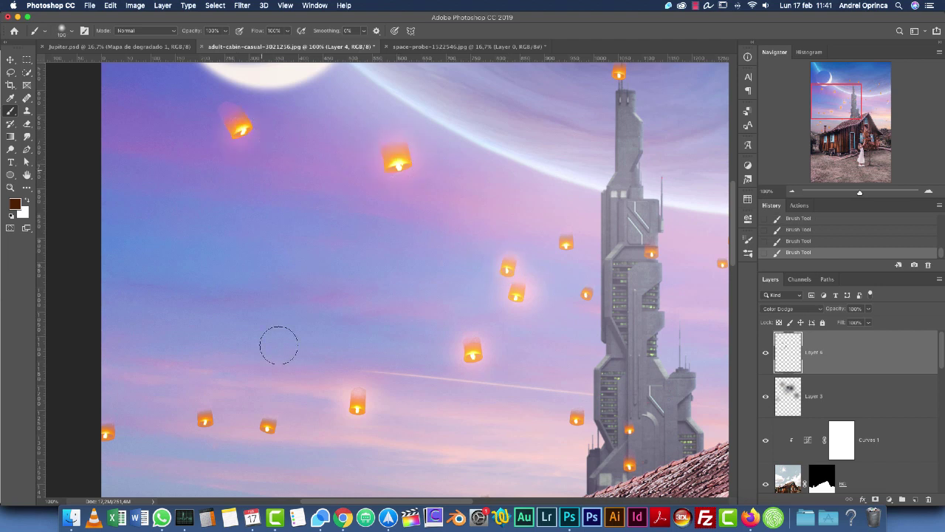
Step: Reduce the brush size and add glow to the smaller lanterns low in the sky and around the tower
key("bracketleft")
key("bracketleft")
key("bracketleft")
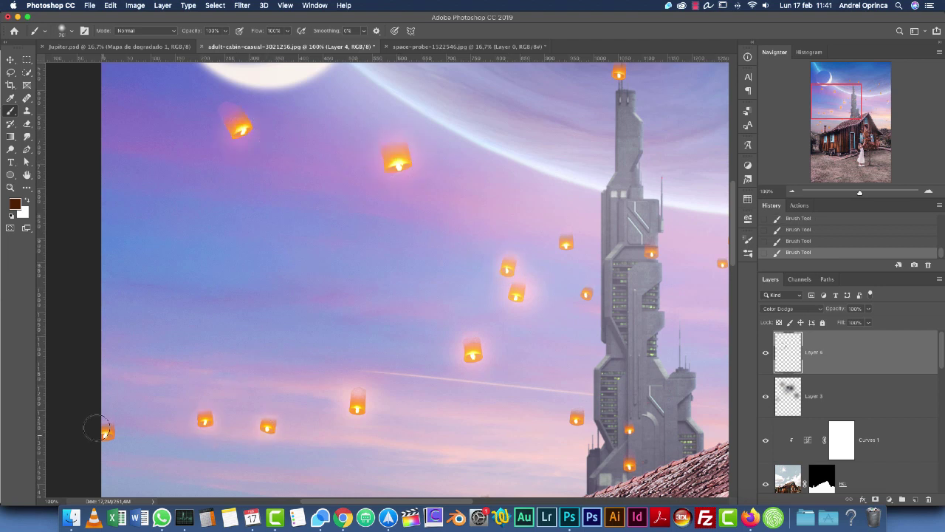
left_click(575, 420)
mouse_move(672, 372)
left_mouse_down()
mouse_move(483, 379)
mouse_move(398, 419)
left_mouse_up()
left_click(692, 226)
Step: Add glow to the lanterns in front of the planet and at the tower's tip, matching the brush size to each
left_click_drag(650, 257, 587, 403)
key("bracketleft")
key("bracketleft")
left_click(589, 291)
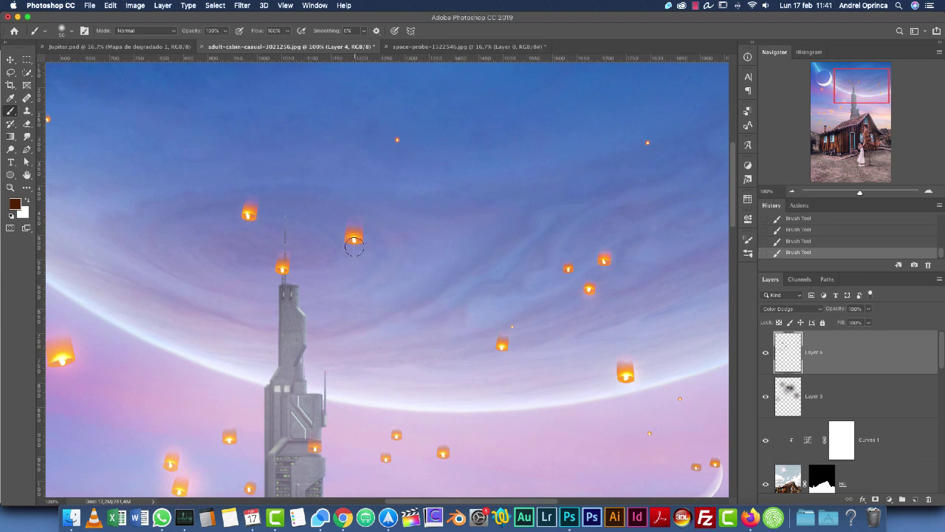
key("bracketright")
key("bracketright")
left_click_drag(302, 331, 482, 281)
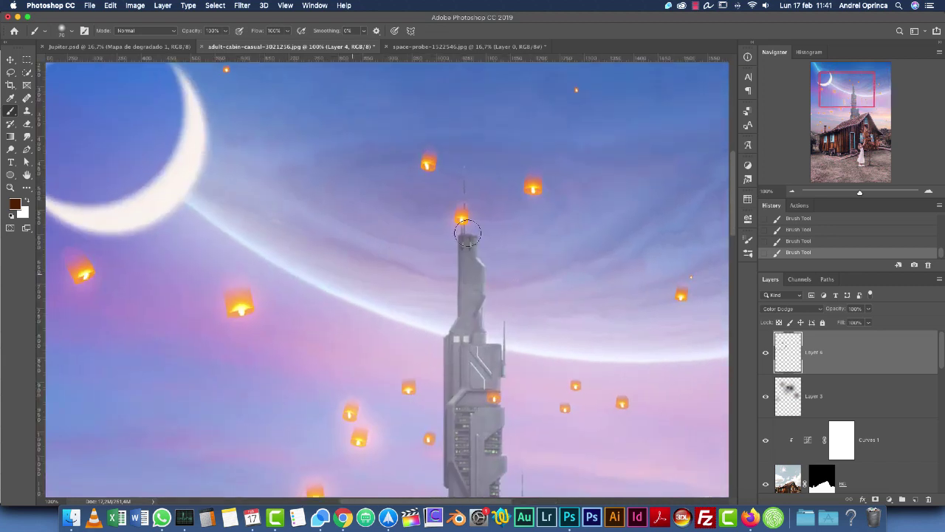
Step: Try a glow dab beside the small lantern in the sky above the roof peak, and undo it
left_click(792, 191)
left_click(792, 191)
left_click_drag(544, 306, 432, 232)
left_click(465, 321)
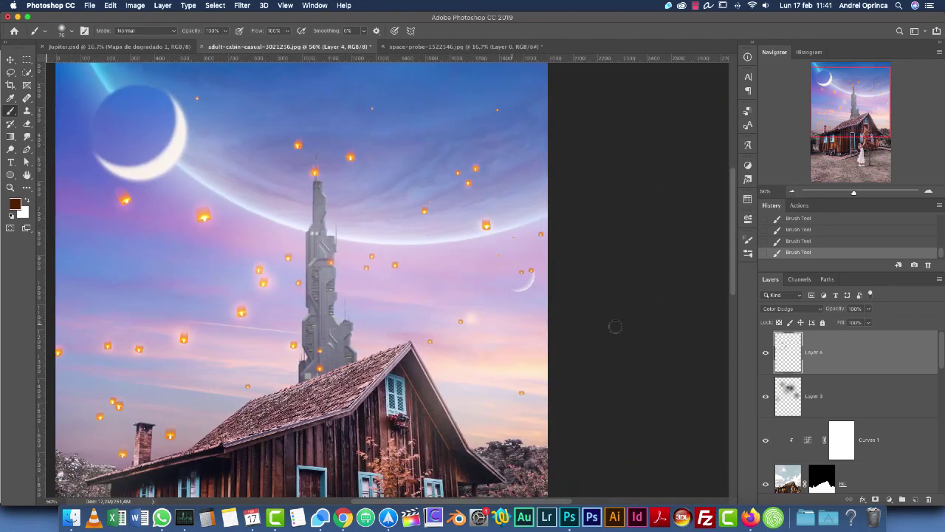
key("super+z")
Step: Select the Screen haze layer, enlarge the brush to 100 px, and undo a test glow on the lanterns right of the tower
left_click(827, 399)
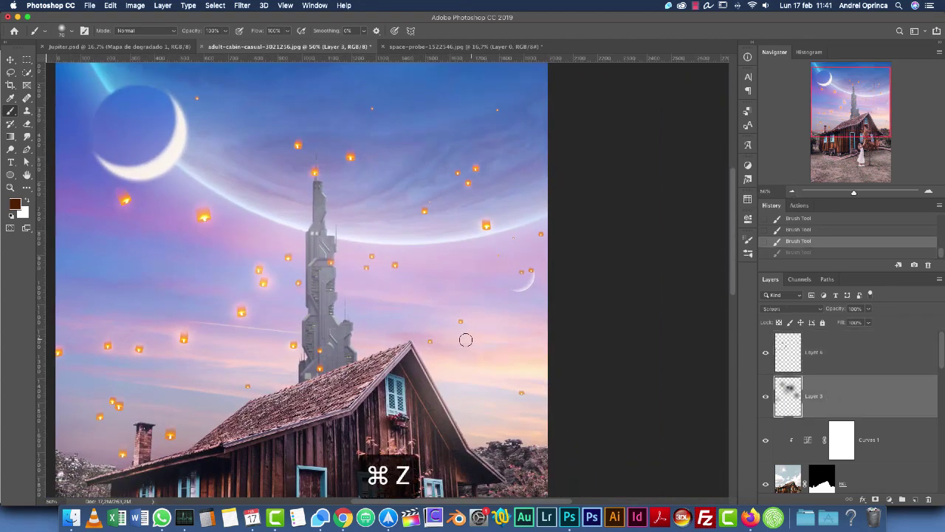
left_click(929, 192)
left_click(929, 192)
key("bracketright")
key("bracketright")
key("bracketright")
key("bracketright")
left_click(395, 255)
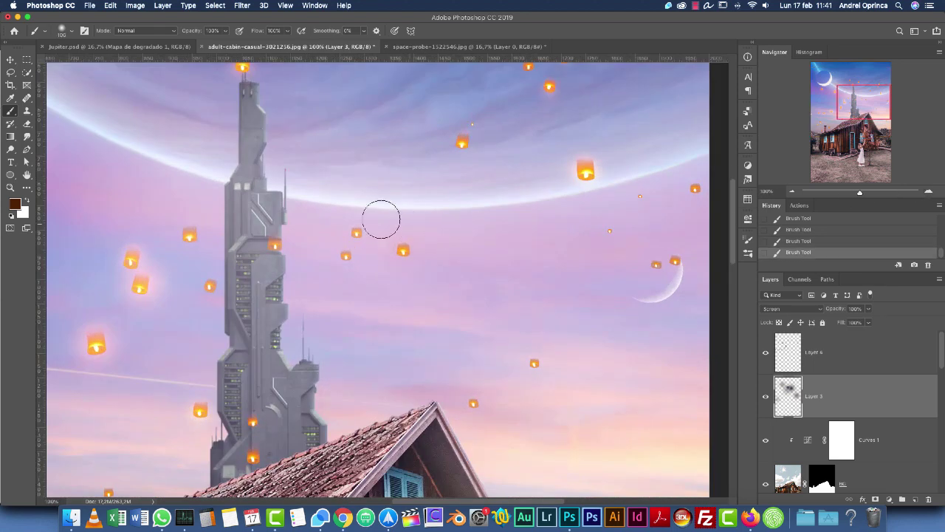
key("super+z")
Step: Choose a lighter, softer reddish brown and dab a glow onto the large lantern at the planet's lower edge
left_click(14, 205)
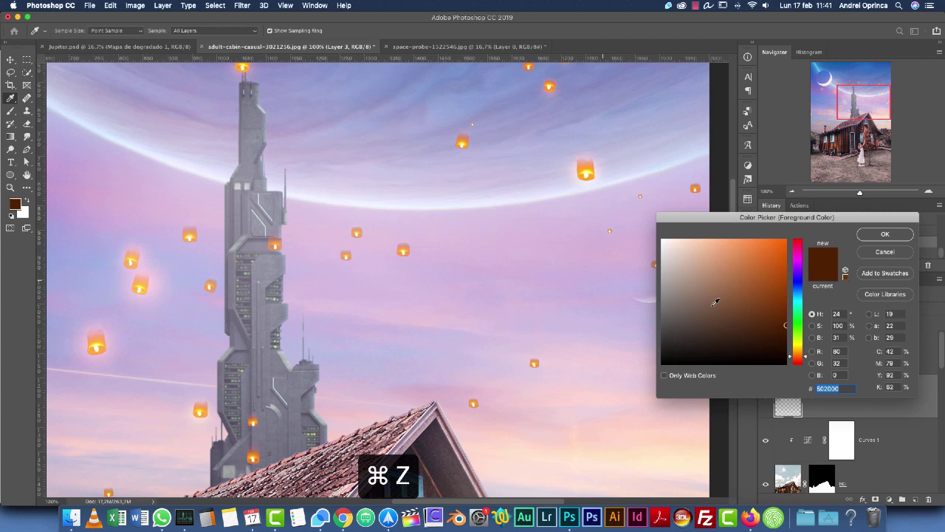
left_click(744, 285)
left_click(886, 235)
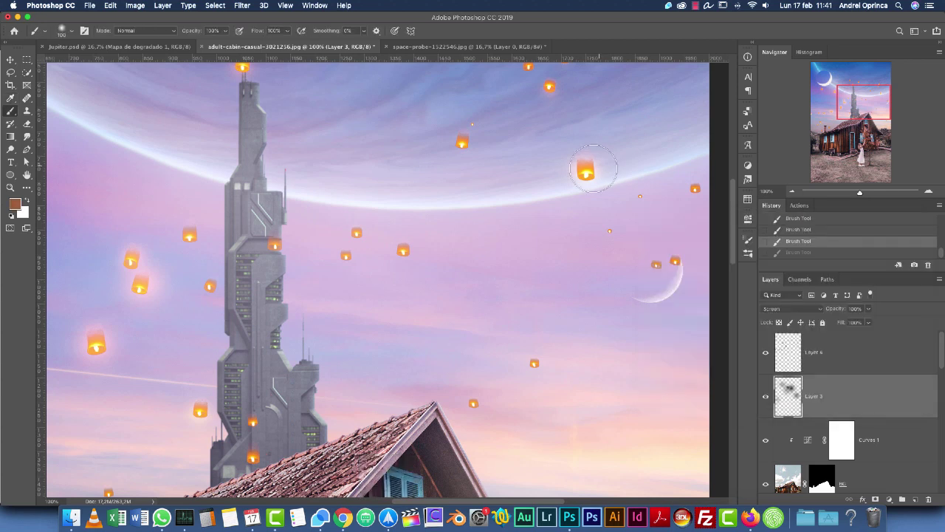
left_click(586, 174)
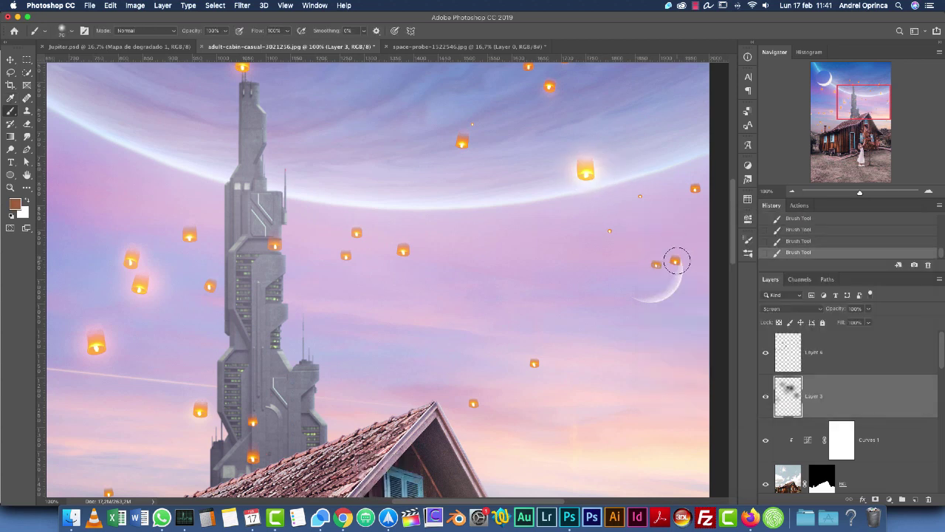
Step: Change the foreground colour to a deeper, fully saturated reddish brown for the glow on the Screen layer
left_click(16, 205)
left_click(786, 303)
left_click(885, 235)
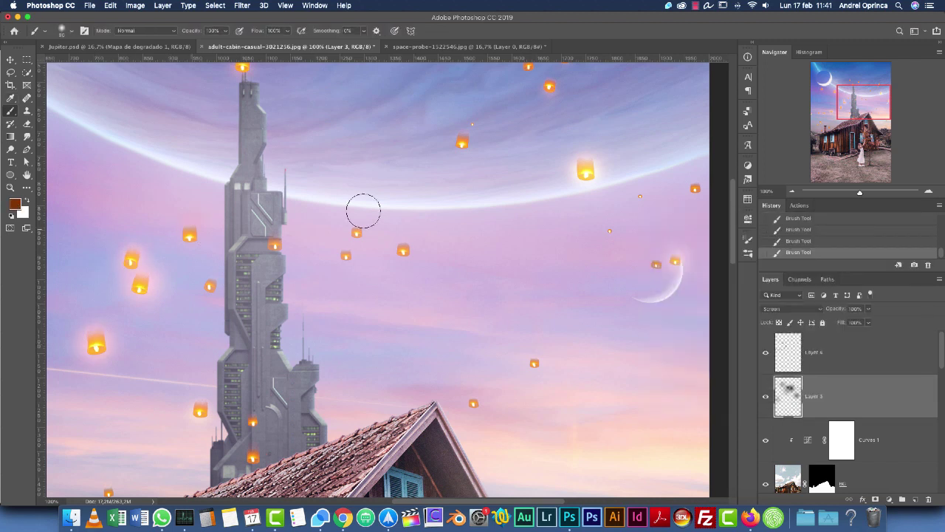
left_click(791, 192)
left_click_drag(620, 286, 751, 341)
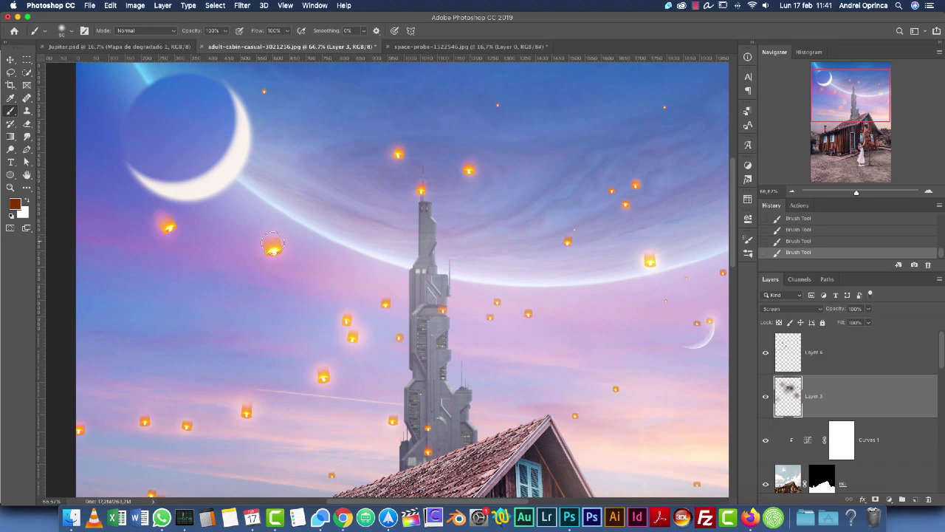
Step: Compare the whole composition with and without the Screen haze layer and the Color Dodge glow layer
left_click(792, 191)
left_click(765, 398)
left_click(765, 398)
left_click(765, 354)
left_click(765, 354)
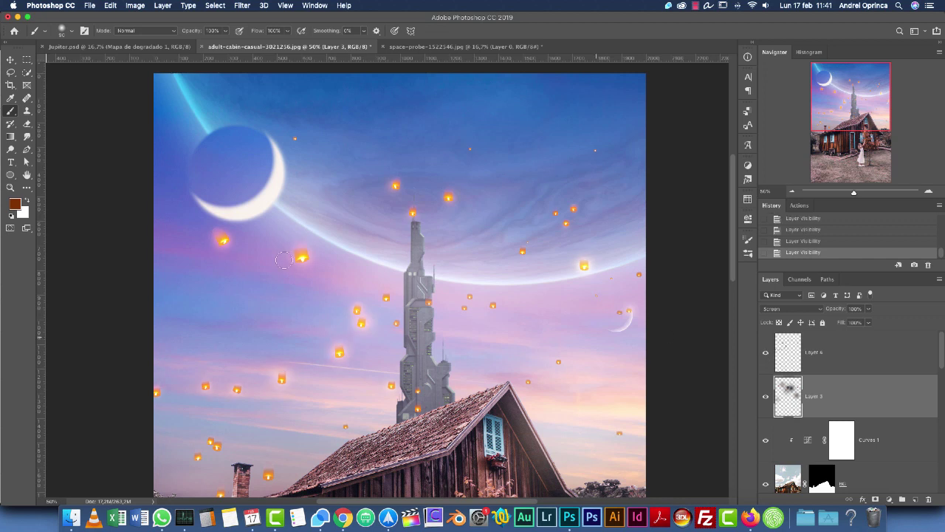
left_click(792, 191)
left_click_drag(856, 127, 851, 133)
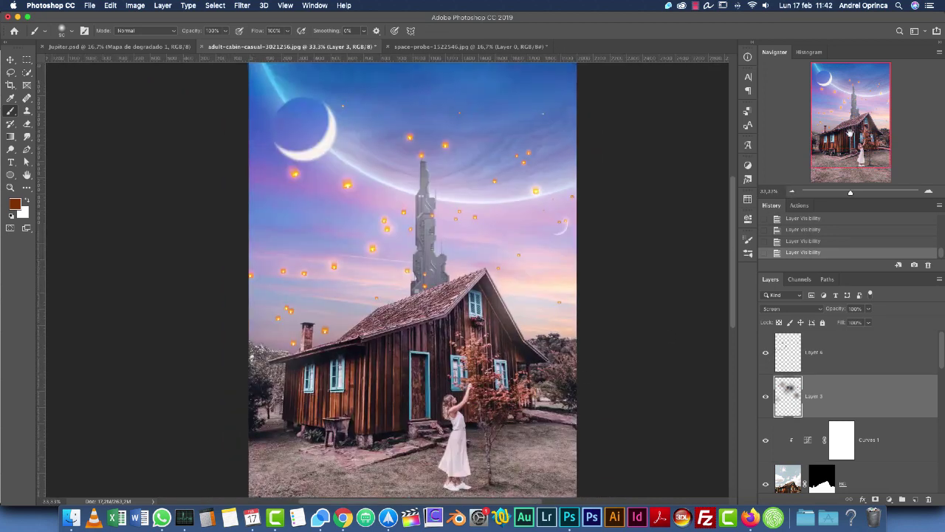
Step: Select the Color Dodge glow layer and switch to the Jupiter.psd document to view the reference composition
left_click(879, 365)
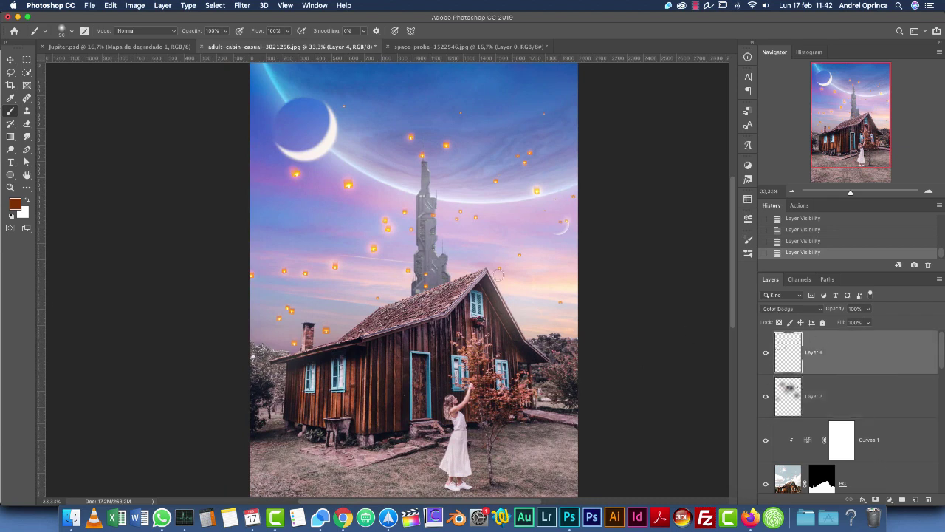
left_click(179, 50)
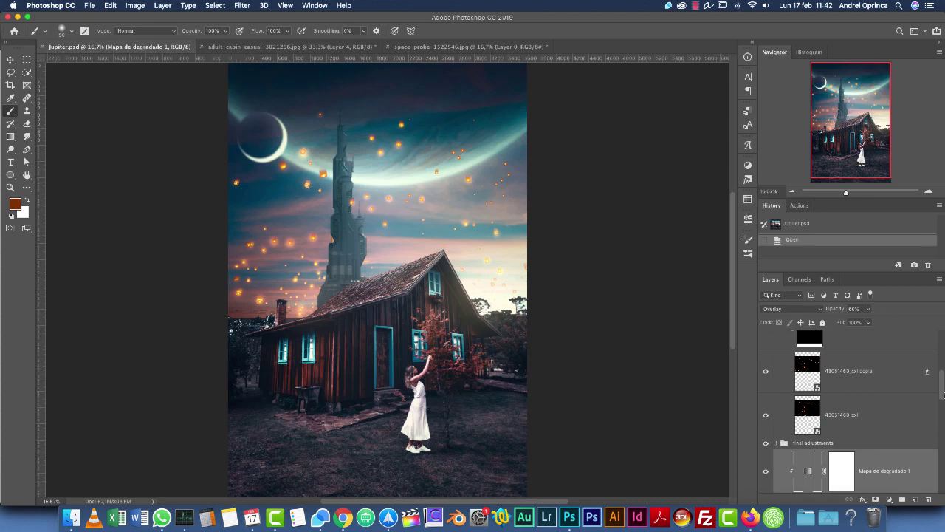
Step: Examine the settings of the two Color Lookup layers inside the reference's final adjustments group
left_click_drag(942, 379, 939, 404)
left_click(783, 365)
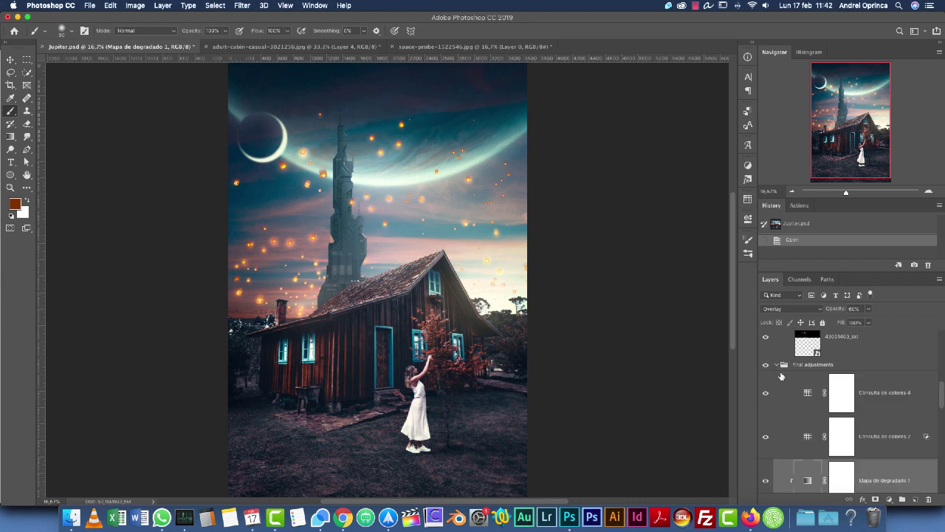
left_click(873, 441)
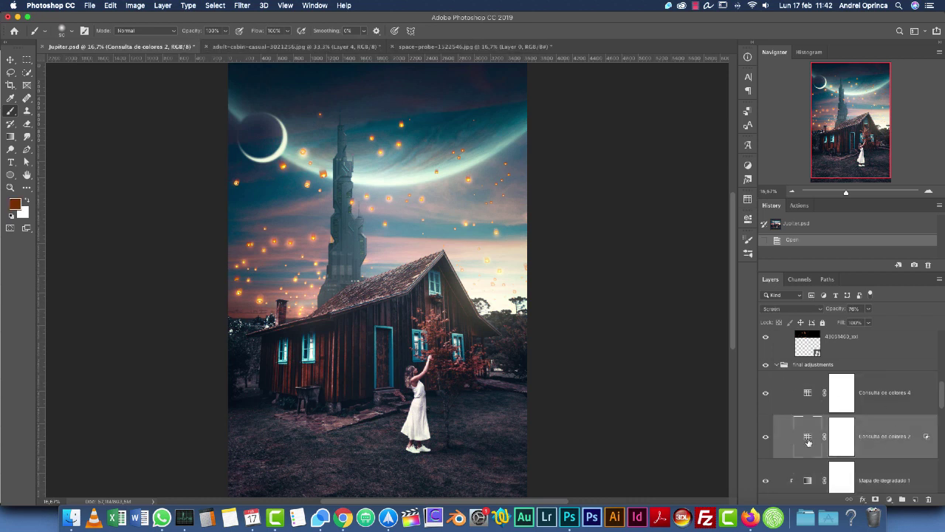
double_click(808, 441)
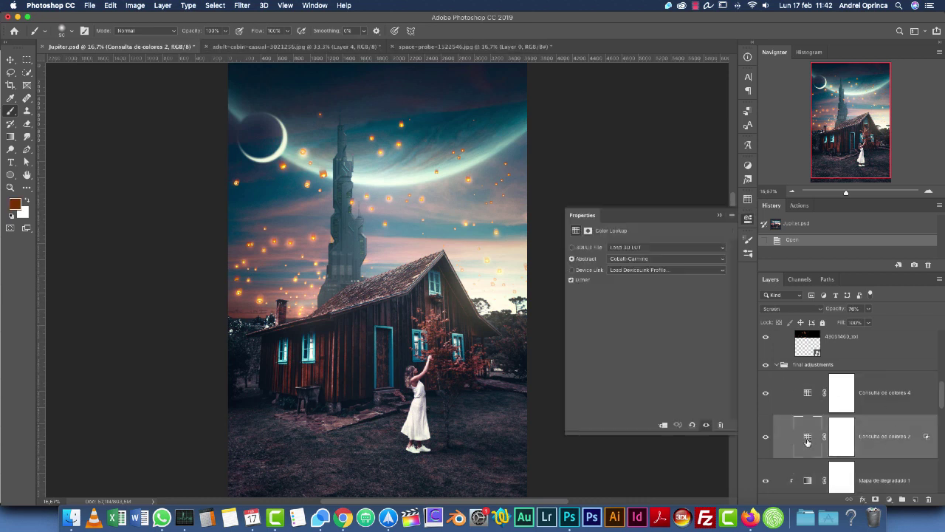
left_click(809, 395)
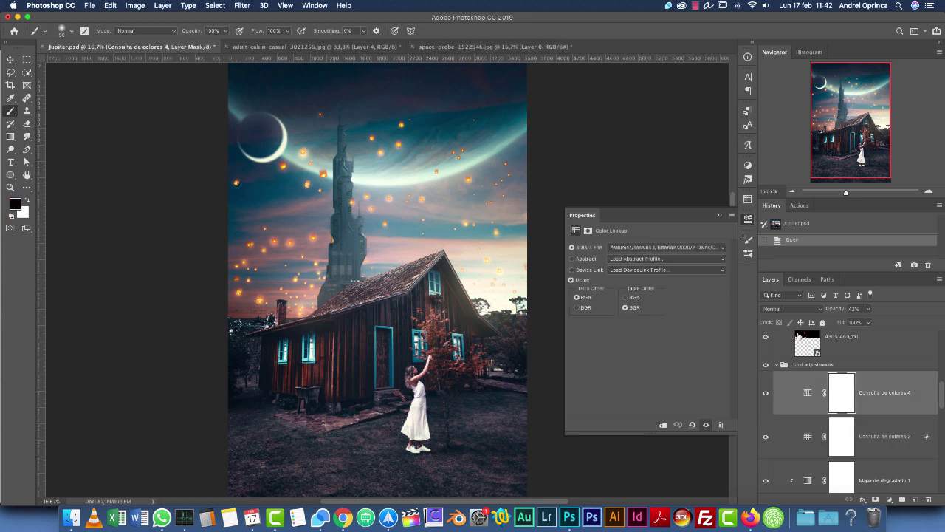
left_click(720, 216)
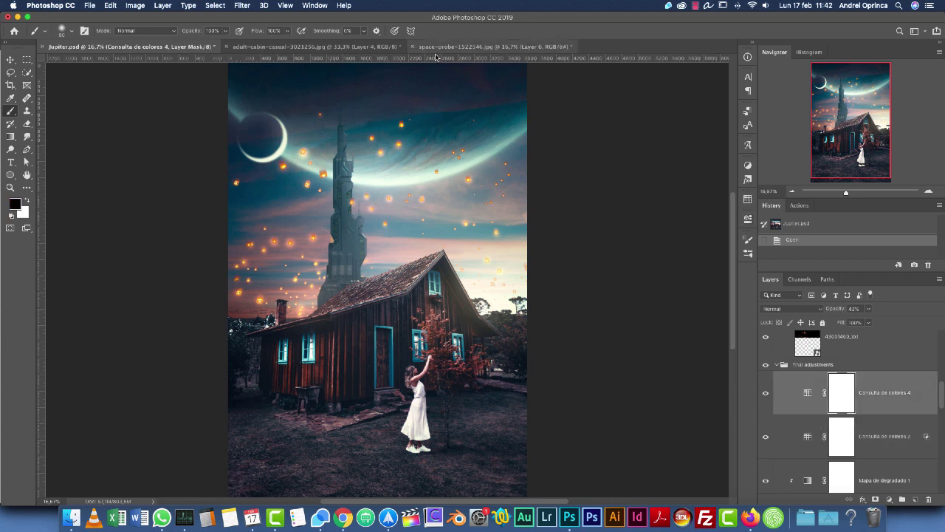
Step: In the adult-cabin-casual document, add a Color Lookup adjustment above all layers with the Cobalt-Carmine abstract profile
left_click(355, 47)
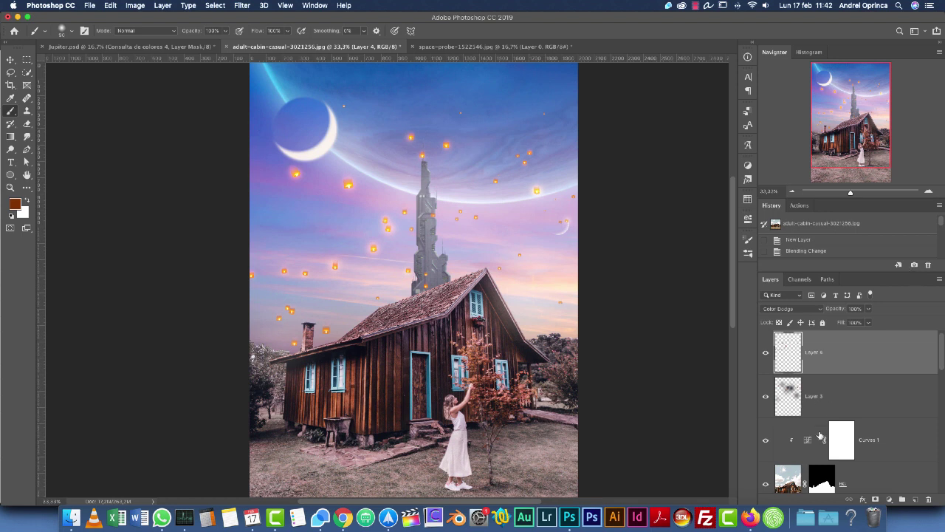
left_click(889, 500)
left_click(891, 432)
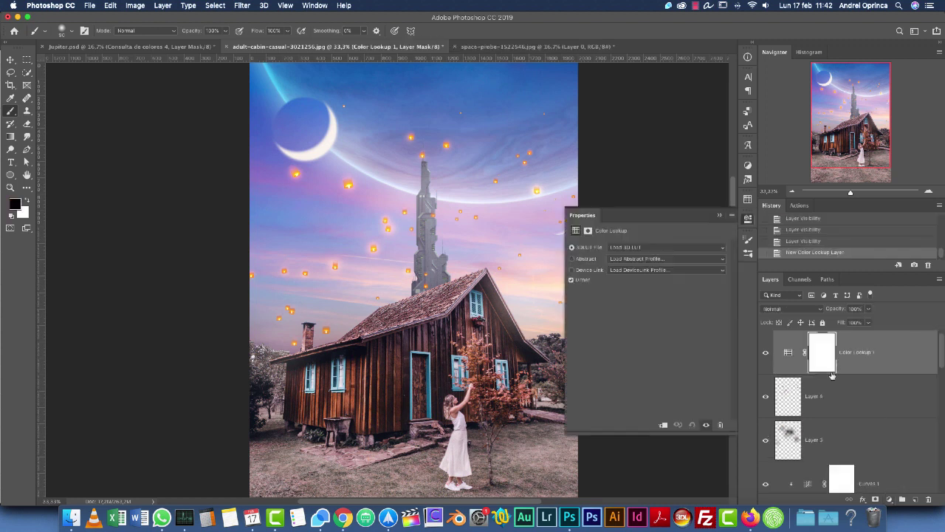
left_click(681, 261)
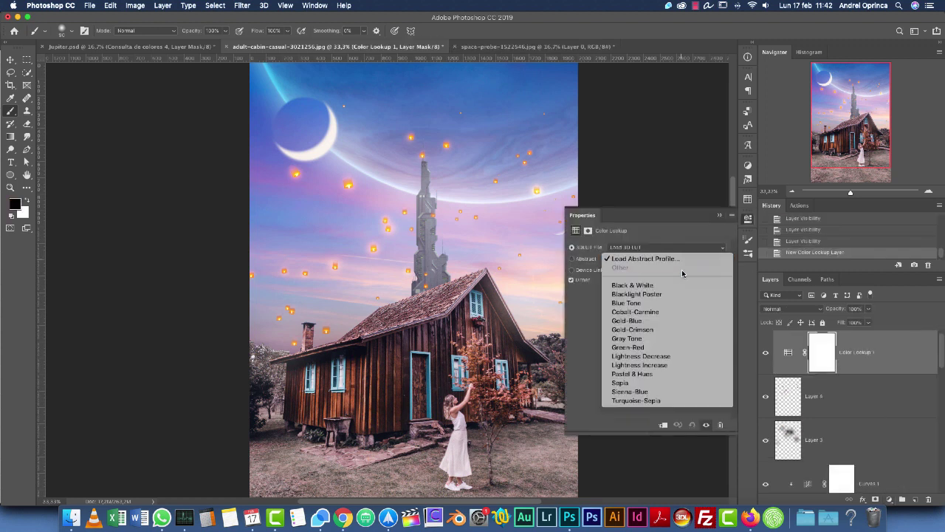
left_click(651, 312)
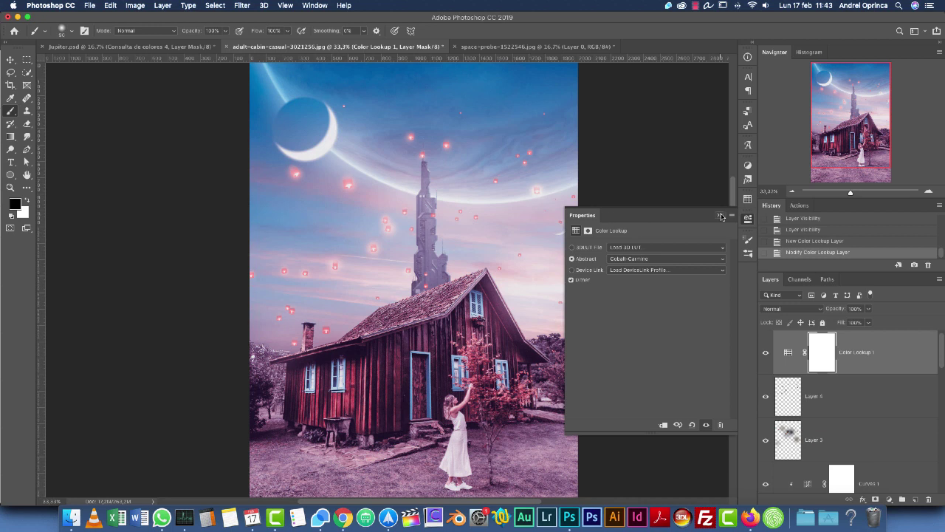
left_click(721, 216)
Step: Hide the Color Lookup adjustment and select the sky layer just above the background
left_click(767, 353)
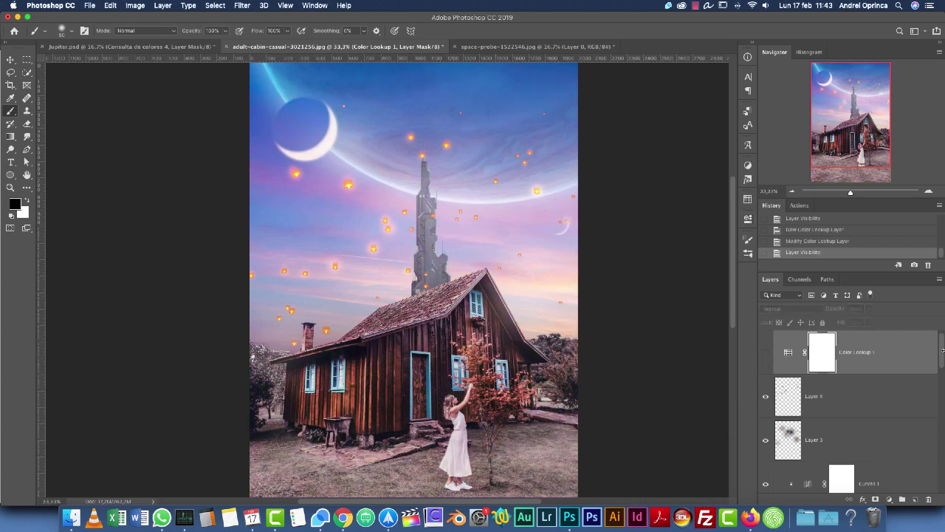
scroll(939, 347, "down", 10)
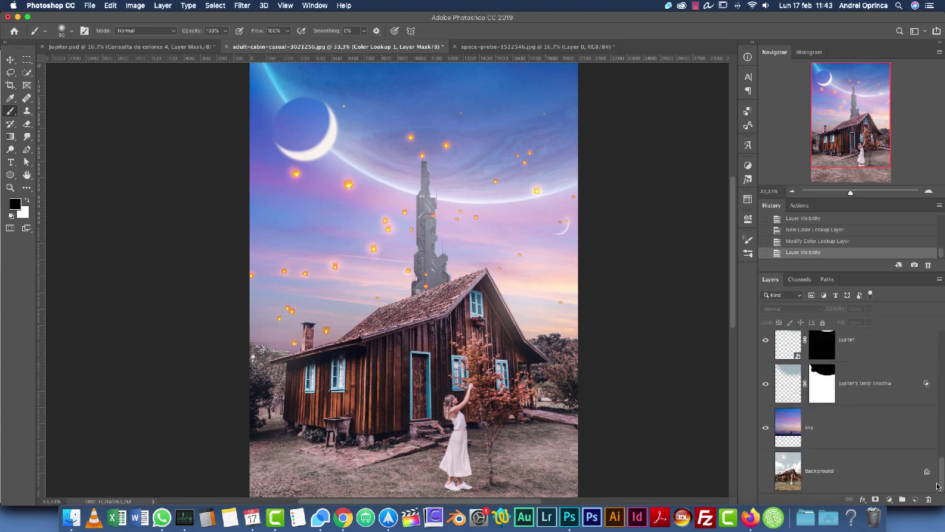
left_click(890, 435)
left_click(889, 499)
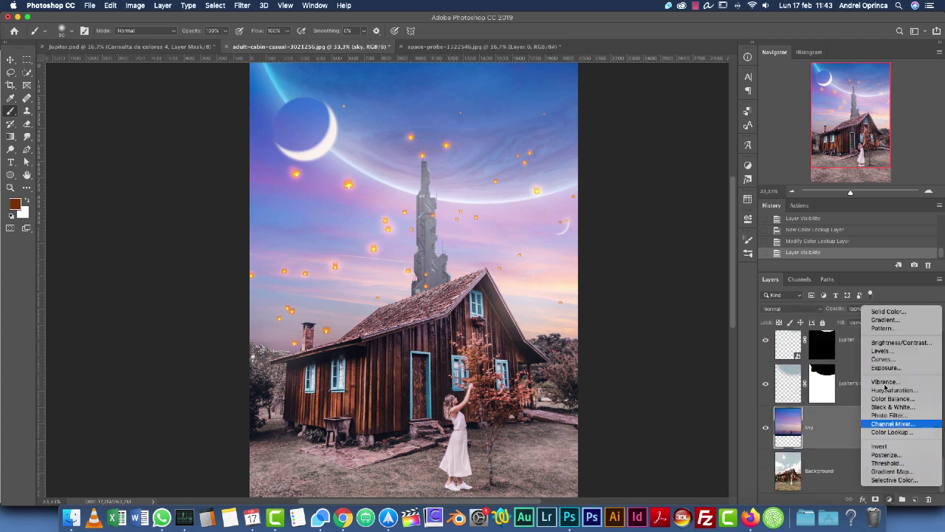
left_click(886, 351)
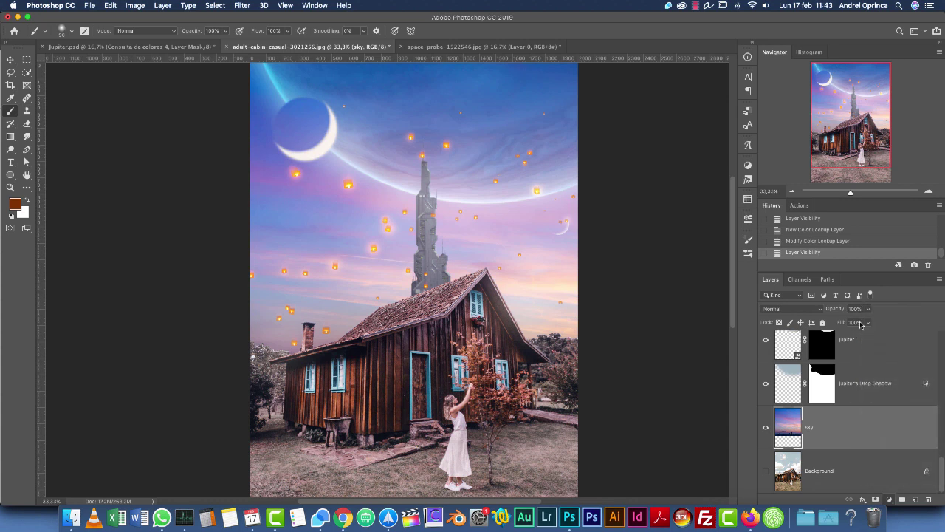
left_click_drag(896, 430, 928, 499)
left_click(890, 499)
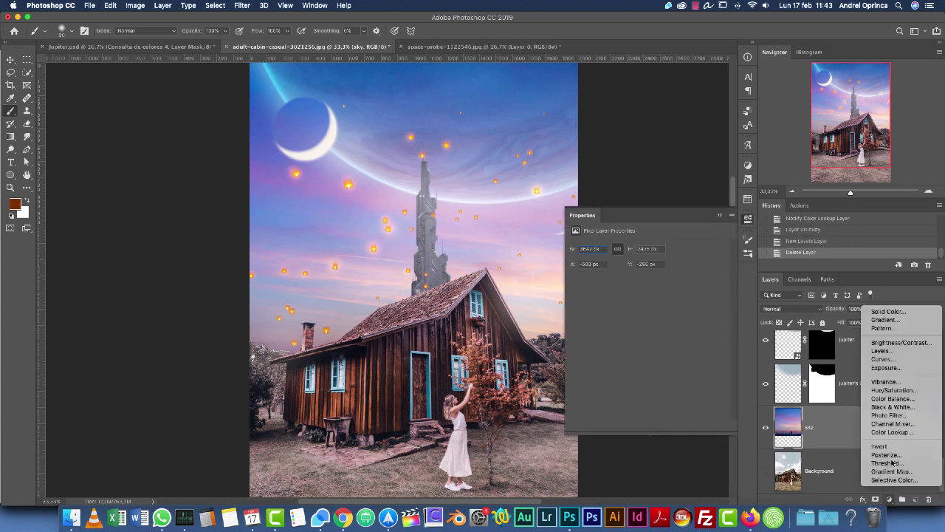
left_click(887, 351)
left_click_drag(916, 432, 928, 499)
Step: Add a Curves adjustment above the sky layer and darken its midtones to about input 140, output 115
left_click(889, 499)
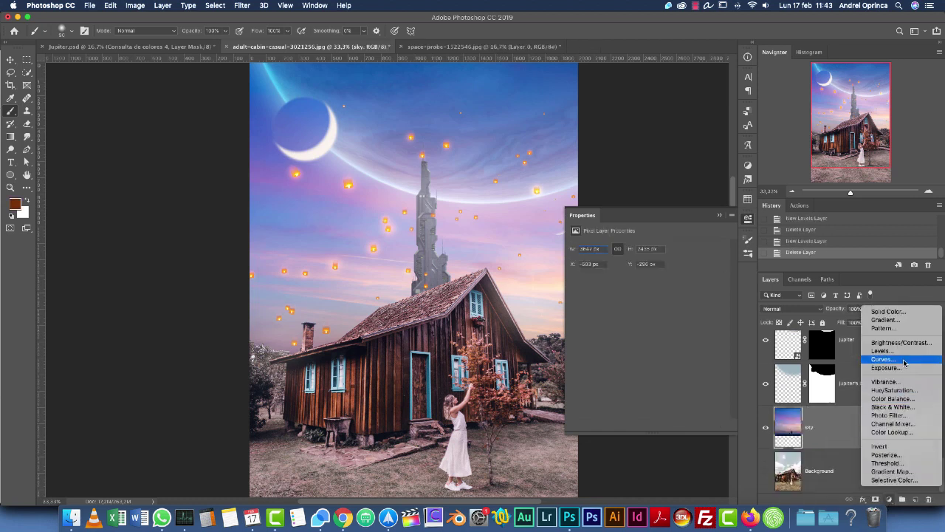
left_click(901, 360)
left_click_drag(658, 333, 664, 340)
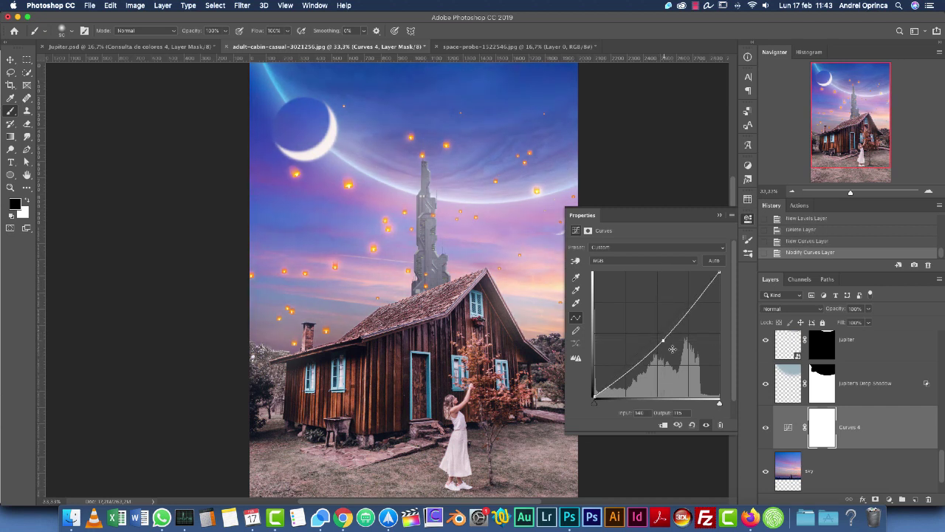
left_click(720, 216)
Step: Make the Color Lookup adjustment visible again and open its settings
left_click_drag(942, 464, 920, 332)
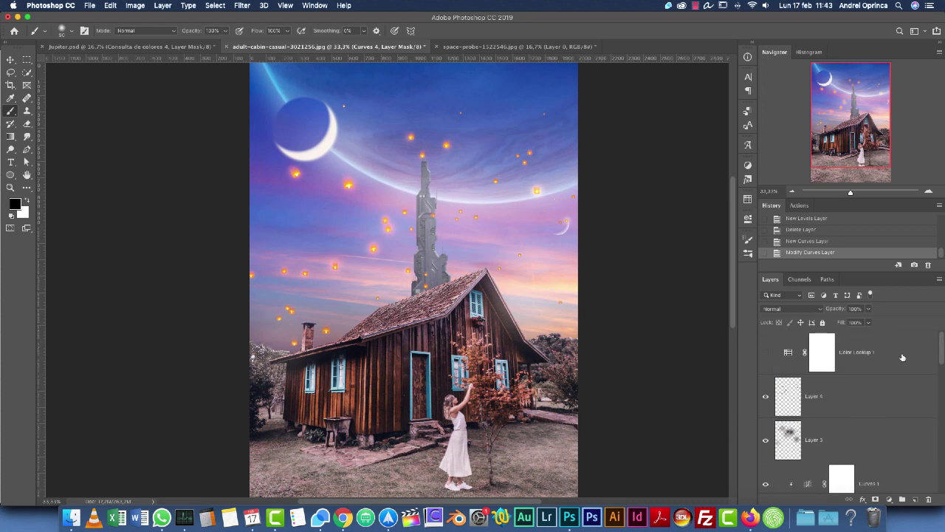
left_click(822, 353)
left_click(766, 354)
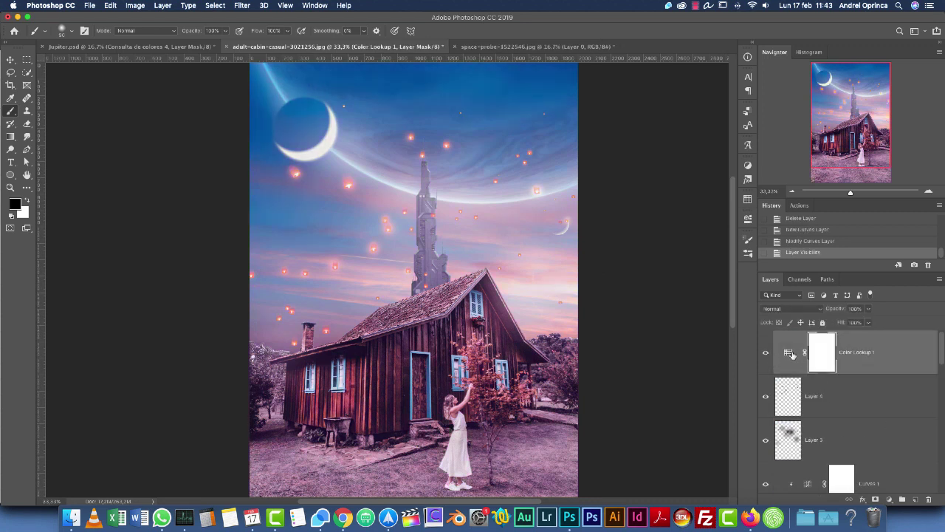
double_click(787, 353)
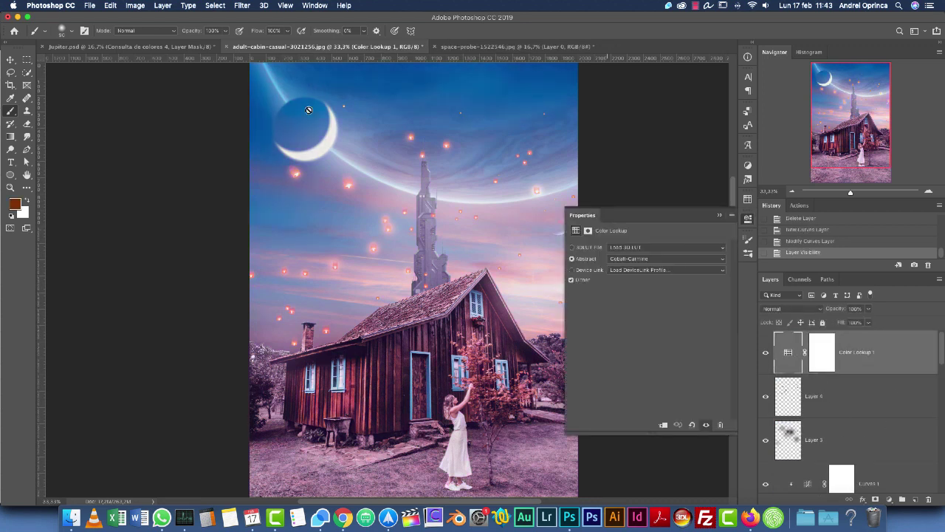
Step: Check the profile, blend mode and opacity of Consulta de colores 2 in Jupiter.psd, and return to the cabin document
left_click(146, 47)
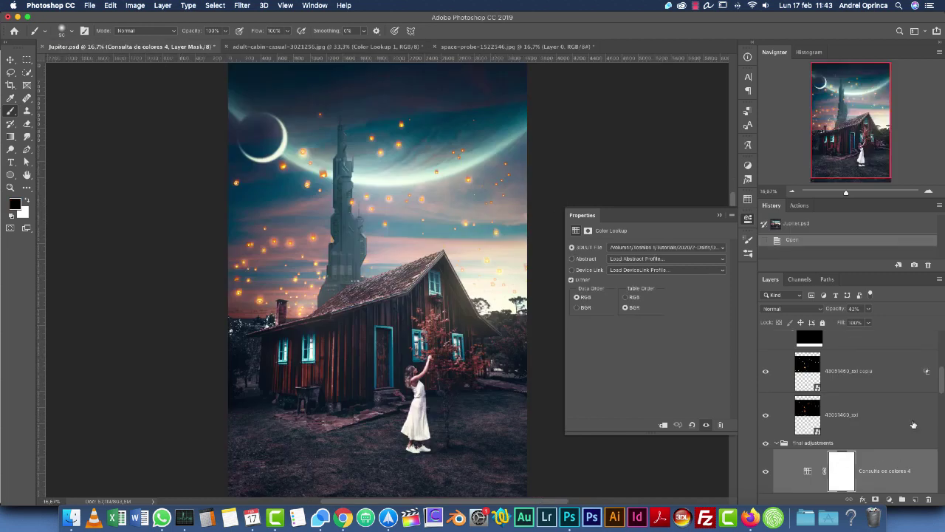
left_click_drag(942, 378, 942, 393)
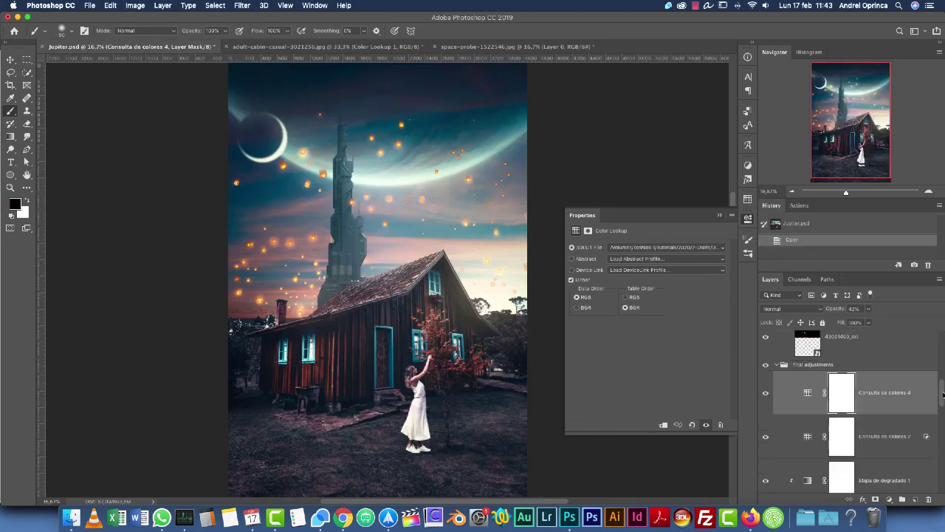
left_click(904, 432)
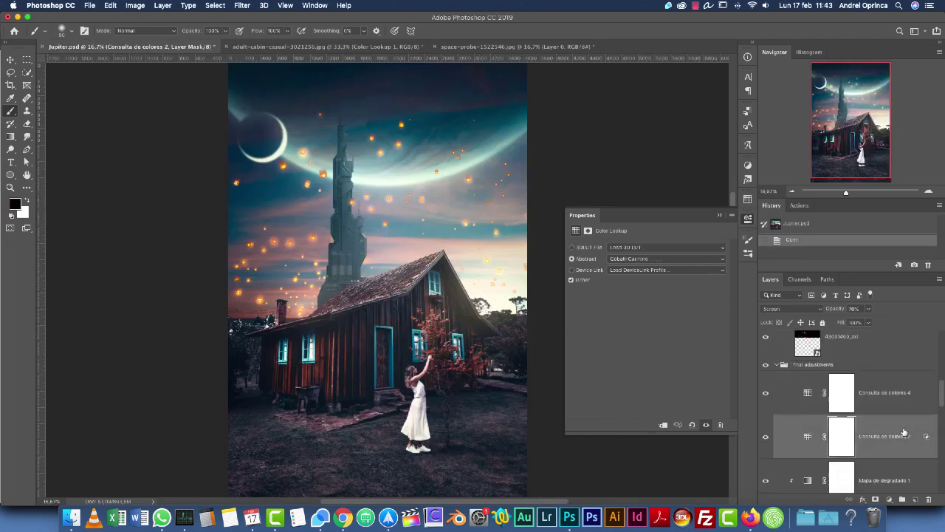
left_click(320, 47)
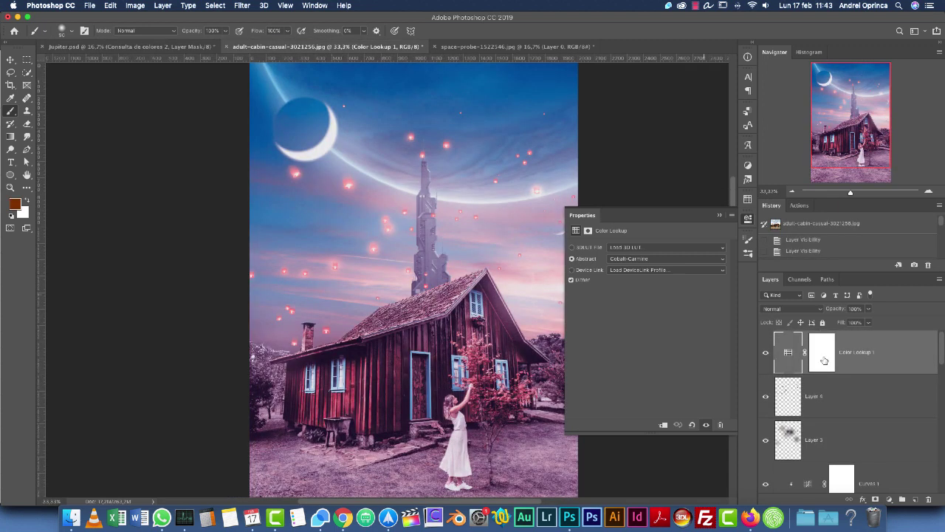
Step: Try the Screen blend mode on the Color Lookup layer and test it at a lower opacity
left_click(795, 313)
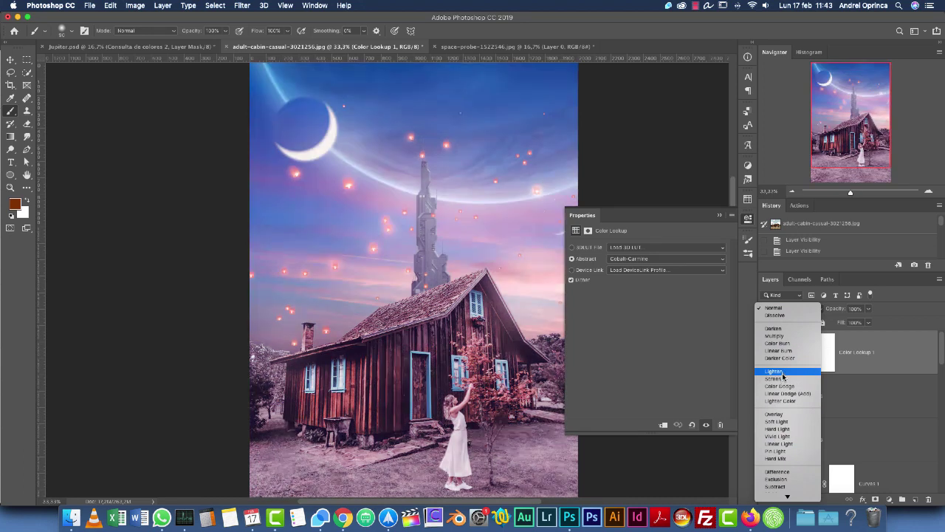
left_click(783, 379)
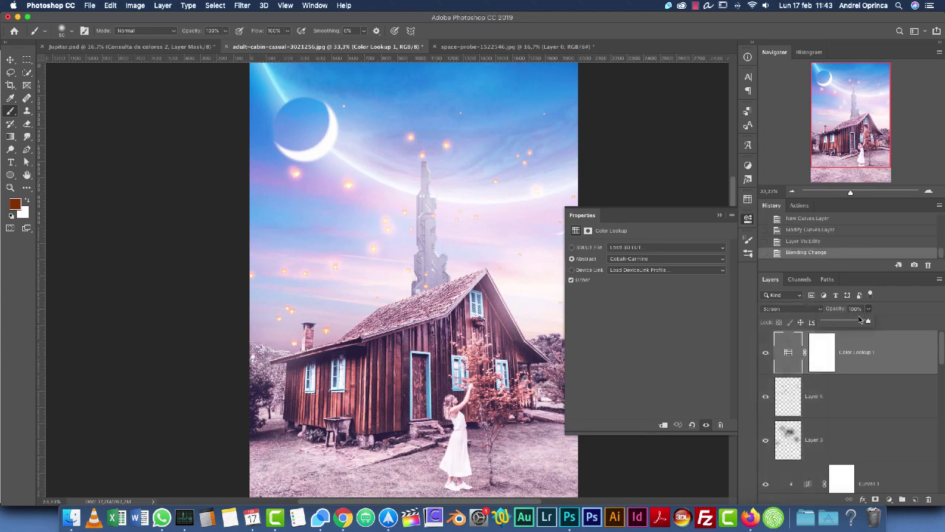
left_click(835, 322)
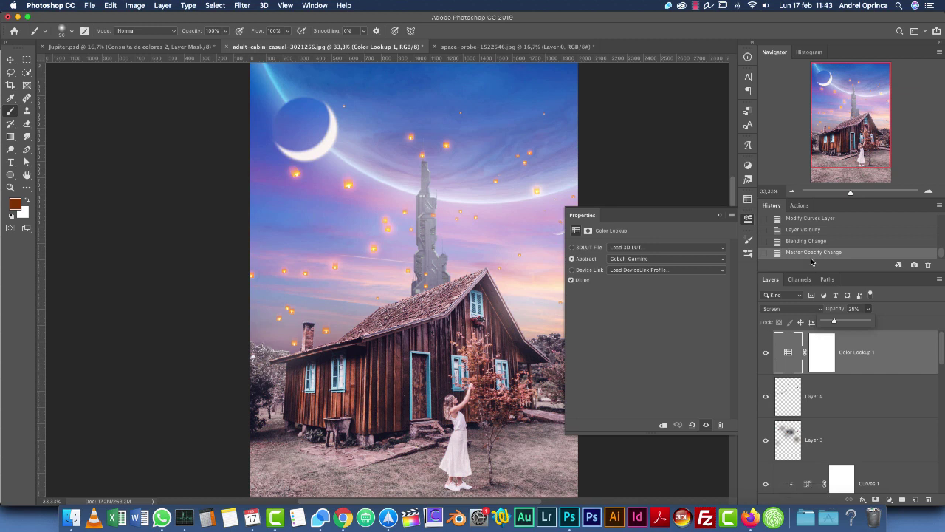
left_click_drag(848, 323, 891, 320)
Step: Set the Color Lookup layer's blend mode to Normal and its opacity to 48%
left_click(803, 310)
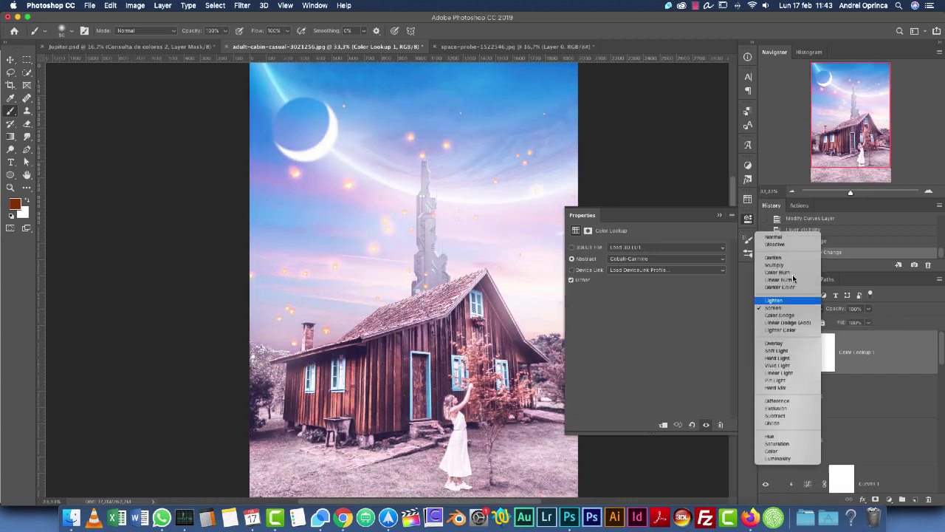
left_click(791, 237)
left_click(869, 309)
left_click(845, 321)
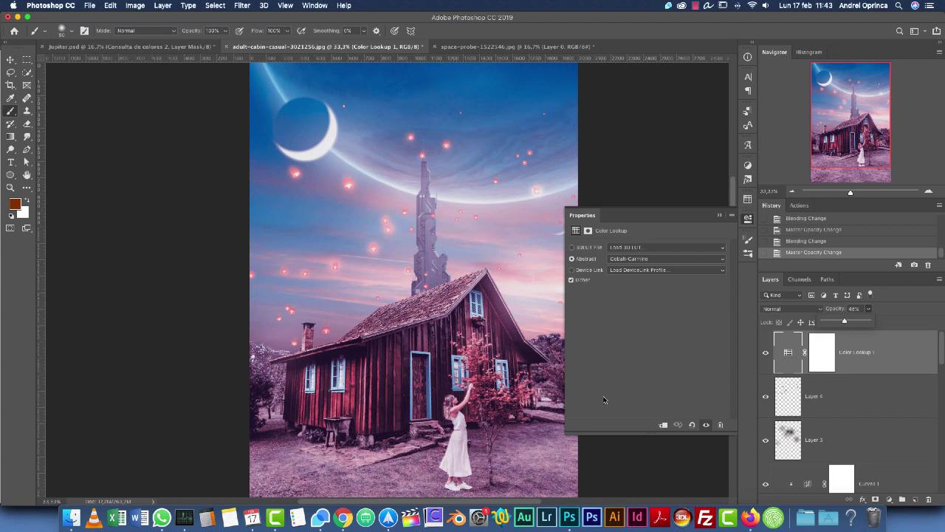
left_click(720, 215)
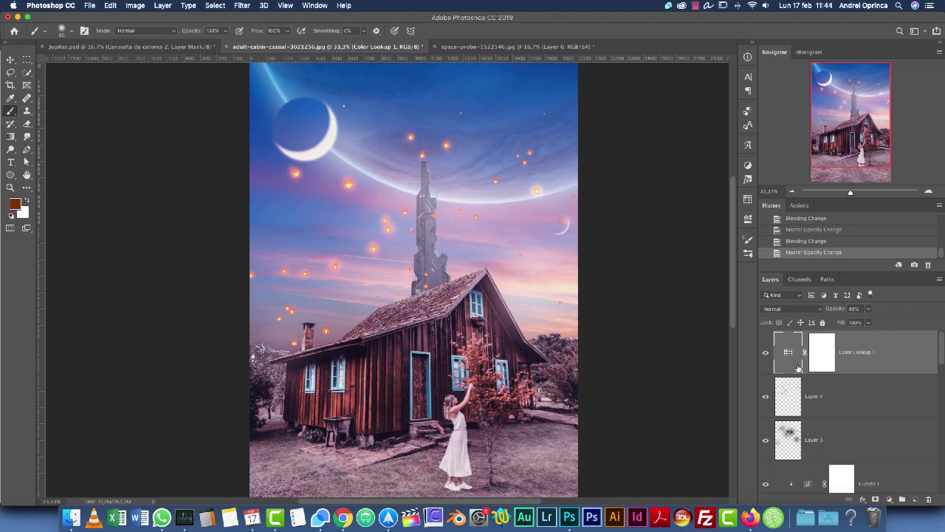
Step: Review the lowest layers of the Jupiter.psd reference and return to the cabin document
left_click(150, 47)
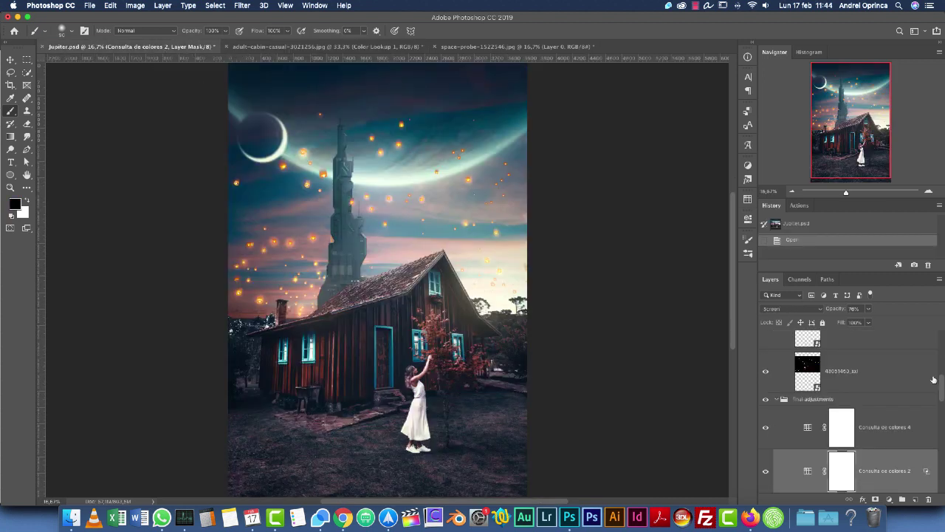
left_click_drag(940, 385, 940, 488)
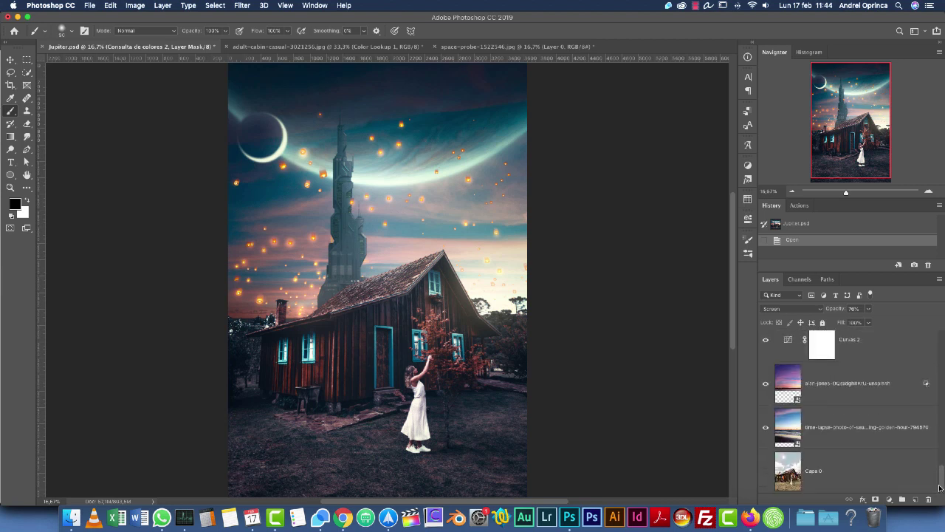
left_click(318, 47)
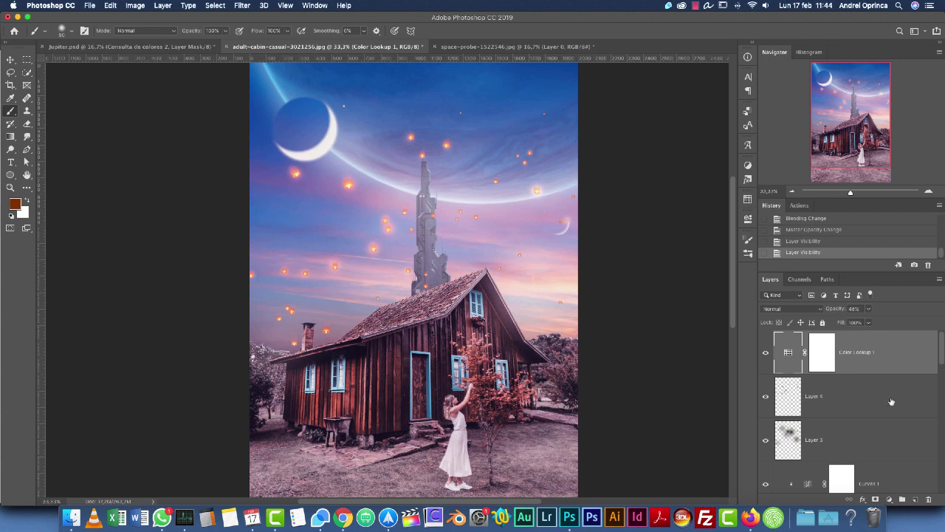
Step: Add a Curves adjustment over the whole composition and place it directly below the Color Lookup layer
left_click(889, 499)
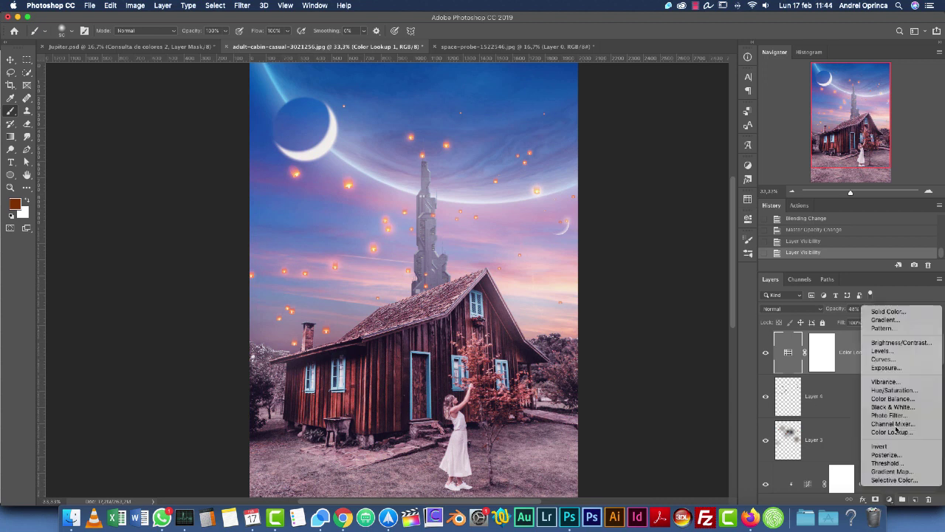
left_click(882, 359)
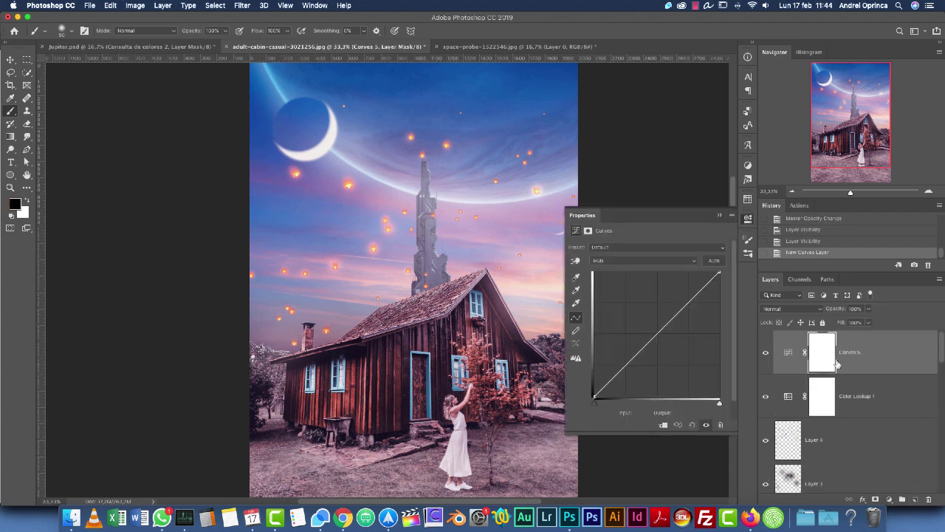
left_click_drag(870, 359, 870, 403)
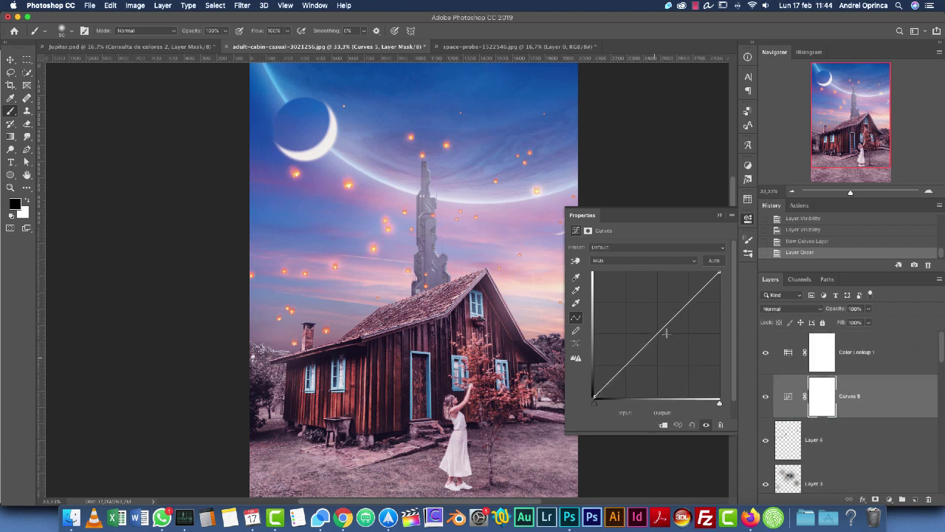
Step: Darken the midtones with the new Curves adjustment and anchor the highlights with a second curve point
left_click_drag(659, 337, 661, 341)
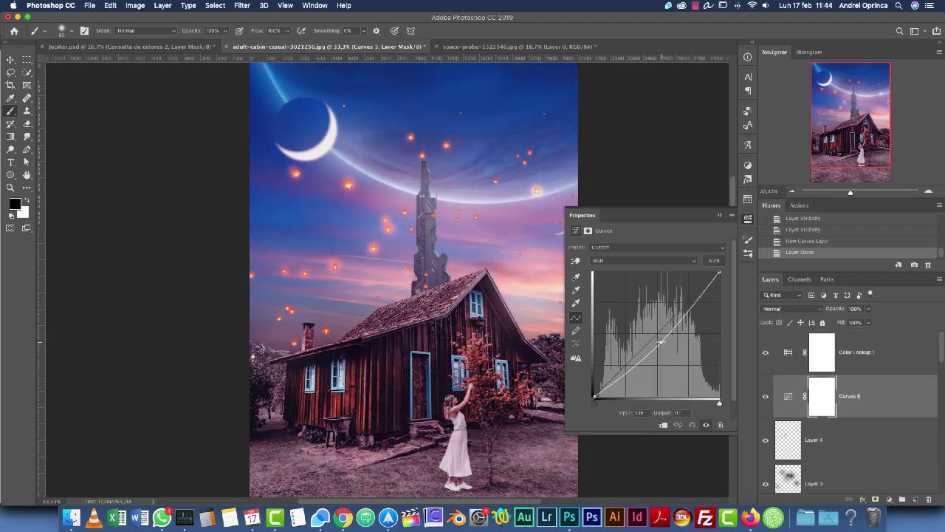
left_click(685, 311)
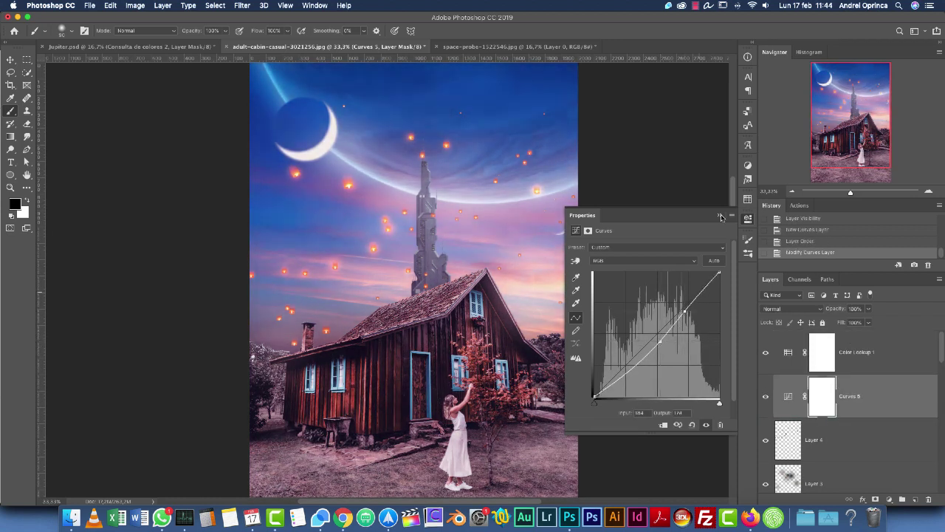
left_click(748, 219)
Step: Add a second Color Lookup adjustment above Color Lookup 1
left_click(884, 361)
left_click(889, 500)
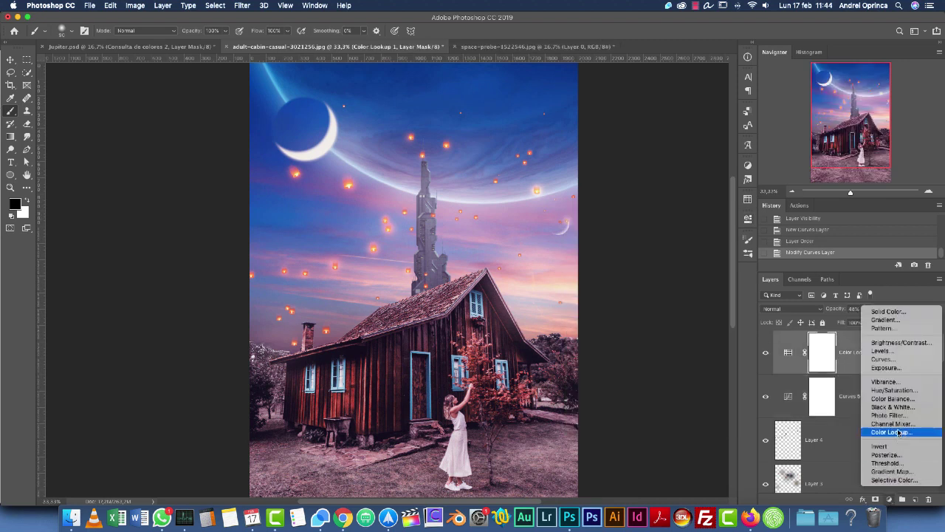
left_click(899, 435)
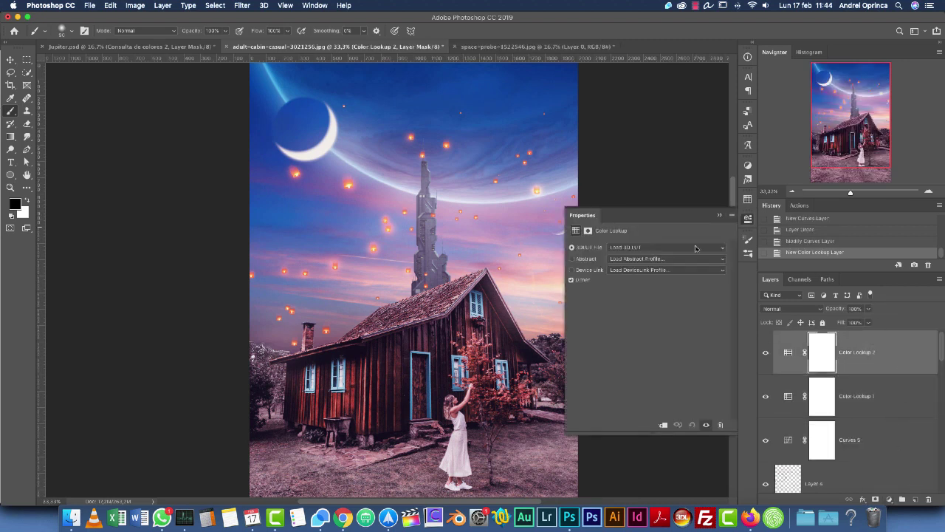
Step: Load the 3D LUT DK79_Rec.709_32.cube from the Jupiter tutorial's Resources | Recursos folder into the new Color Lookup
left_click(690, 249)
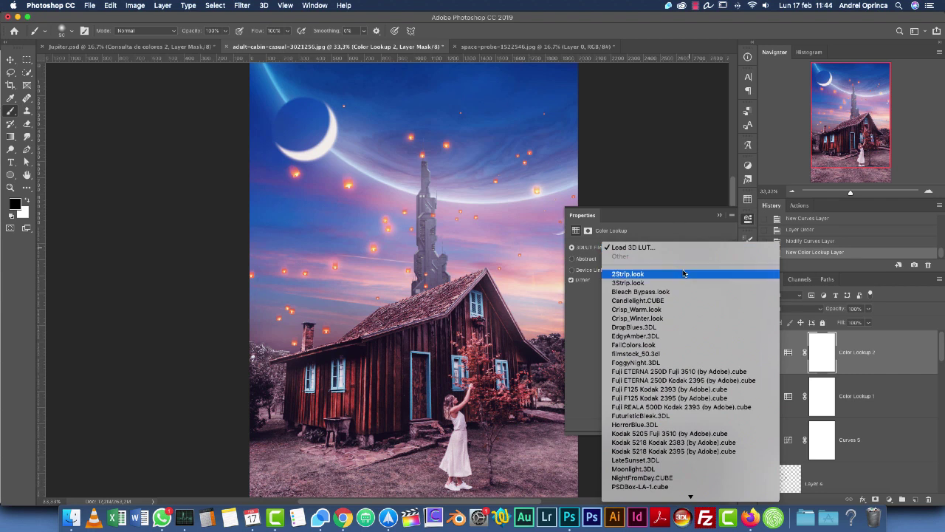
left_click(691, 220)
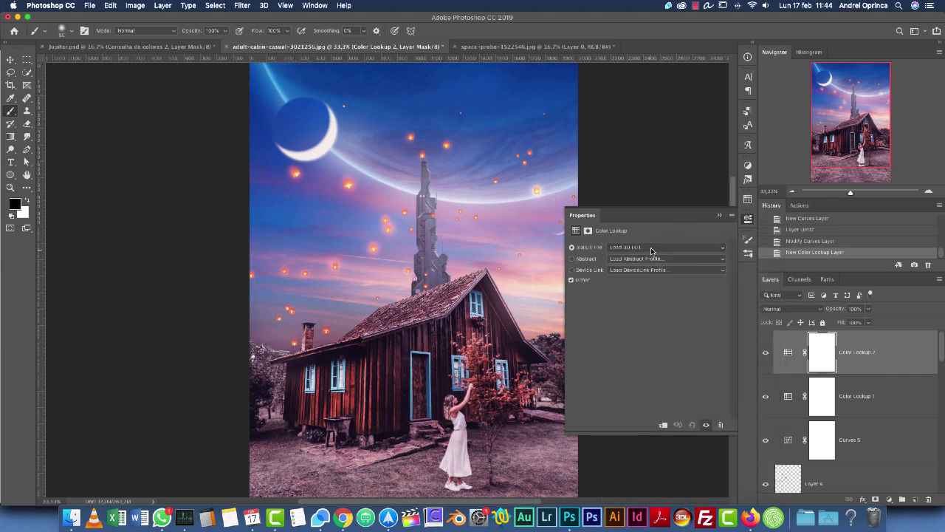
left_click(633, 249)
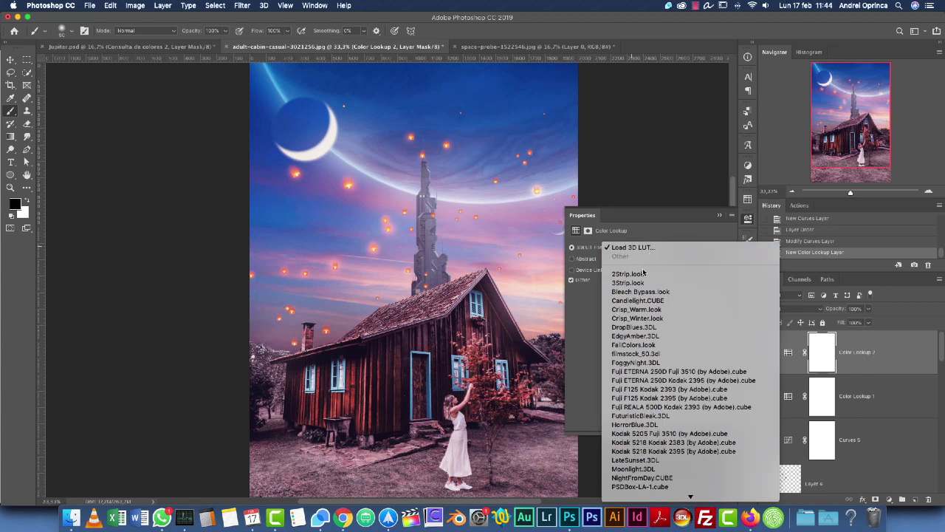
left_click(639, 248)
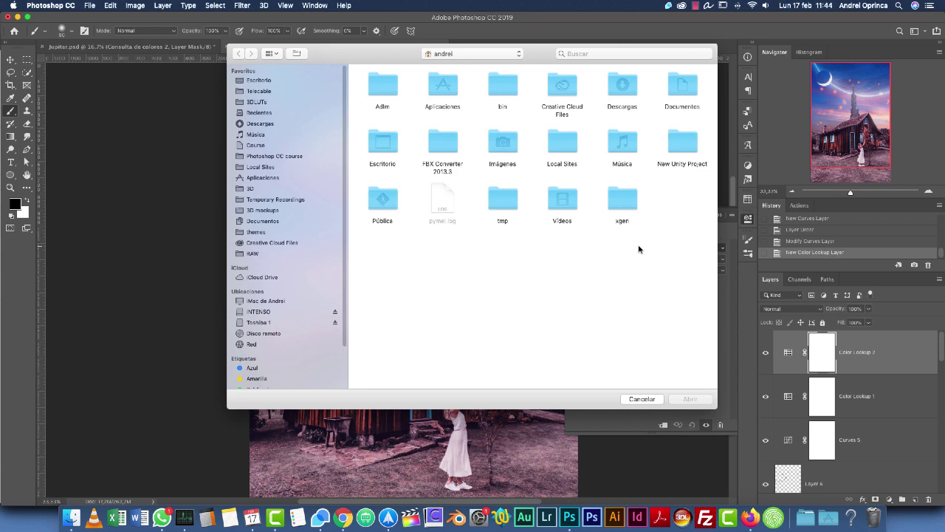
left_click(260, 322)
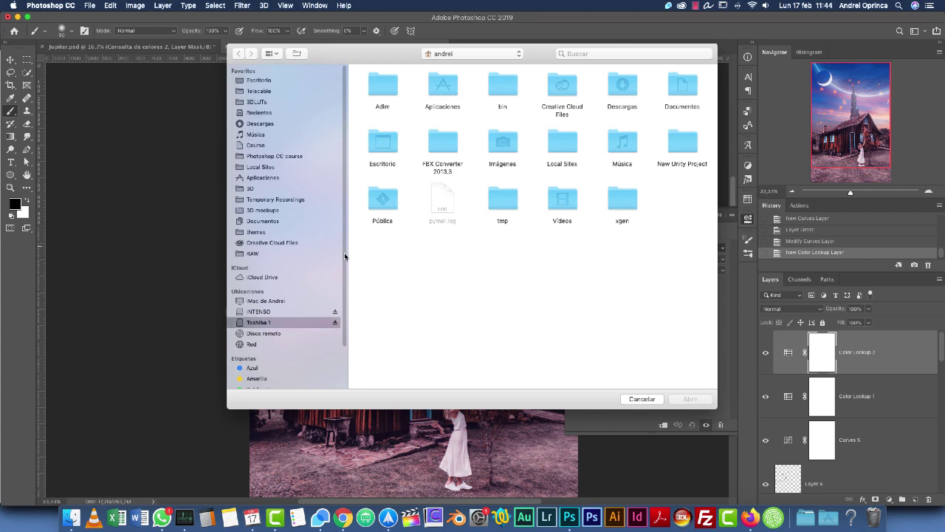
double_click(568, 260)
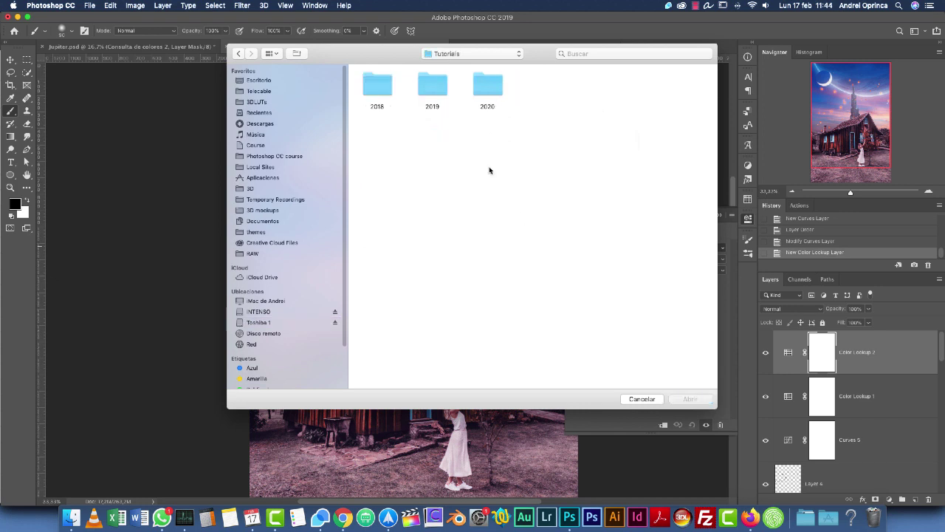
double_click(488, 88)
double_click(488, 87)
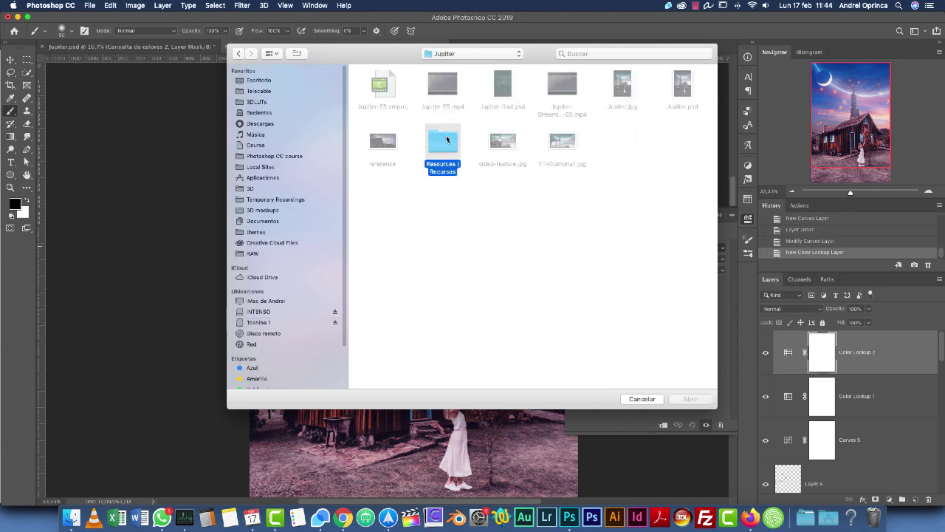
double_click(446, 139)
left_click(450, 150)
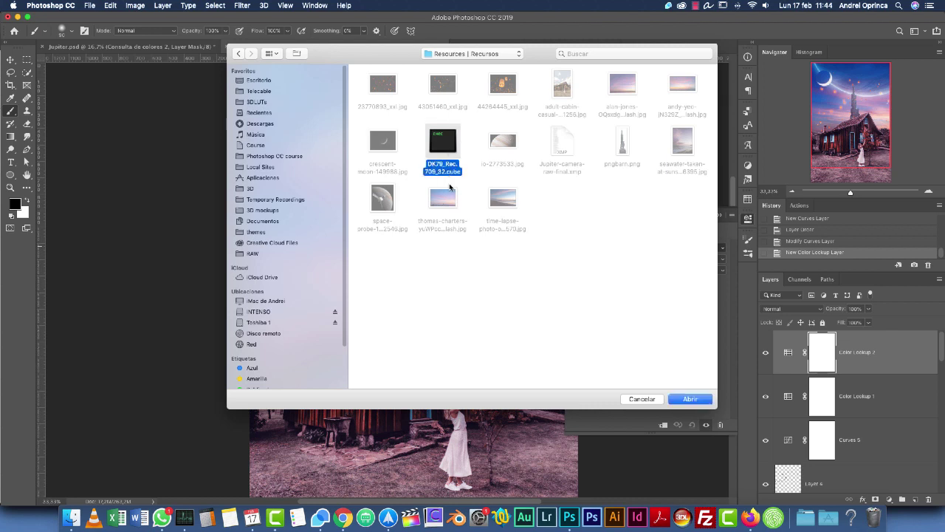
left_click(687, 400)
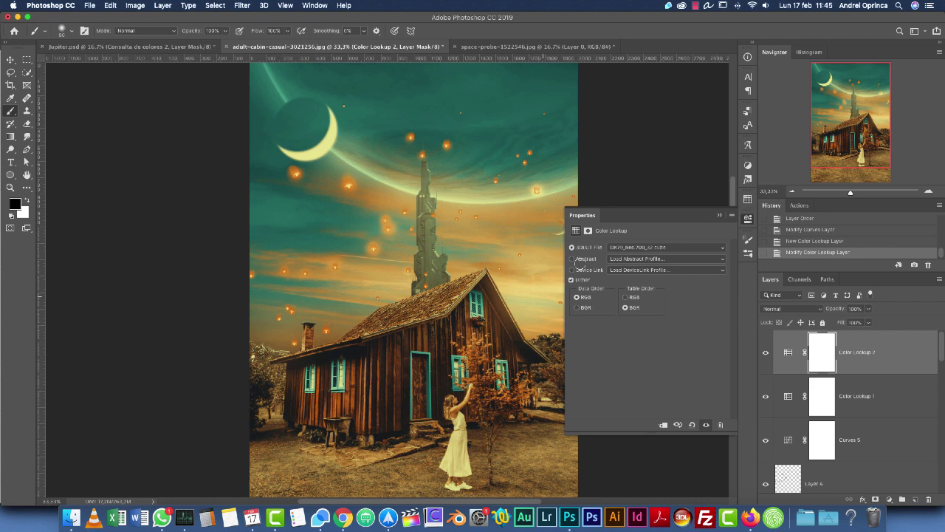
Step: Test the alternative RGB and BGR data and table orders of the LUT, returning to RGB data and BGR table order
left_click(577, 307)
left_click(627, 297)
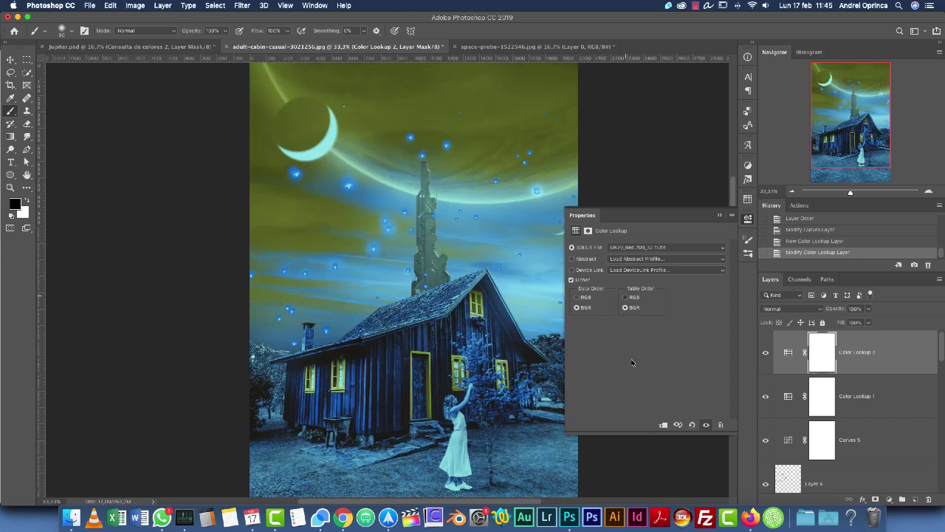
left_click(625, 308)
left_click(577, 296)
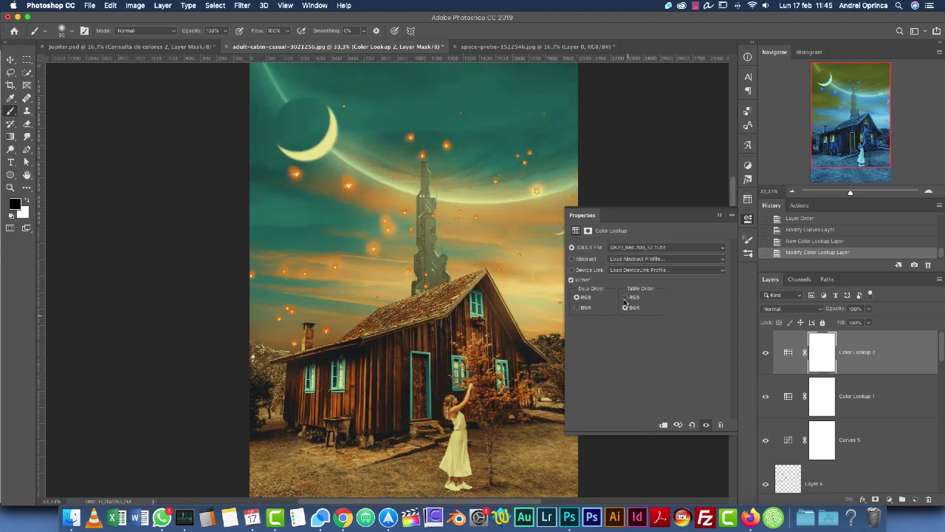
left_click(626, 298)
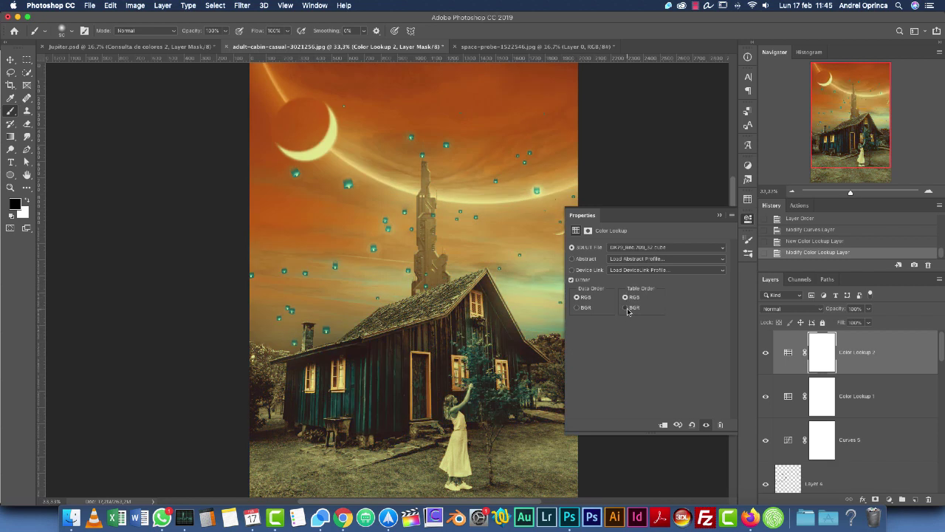
left_click(627, 308)
left_click(626, 297)
left_click(626, 307)
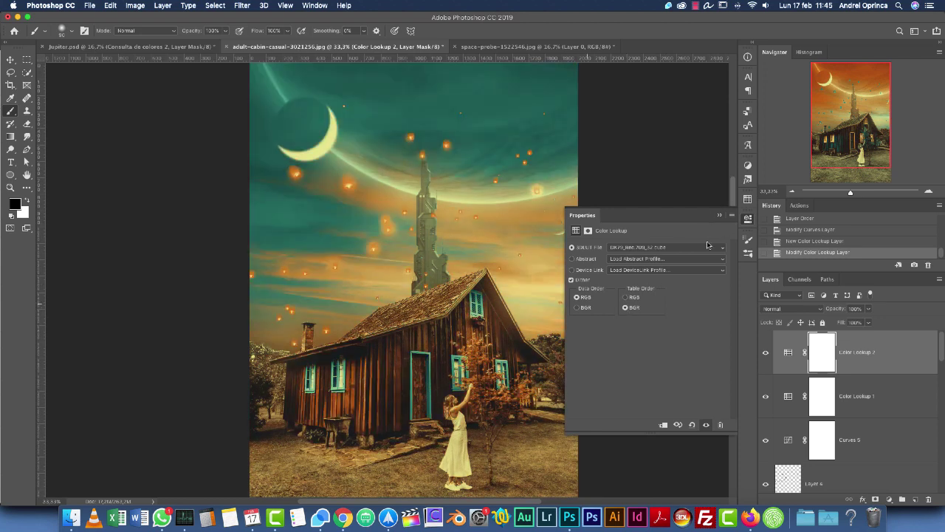
Step: Set the Color Lookup 2 layer's opacity to 27%, keeping the Normal blend mode
left_click(719, 215)
left_click_drag(868, 310, 835, 325)
left_click(809, 307)
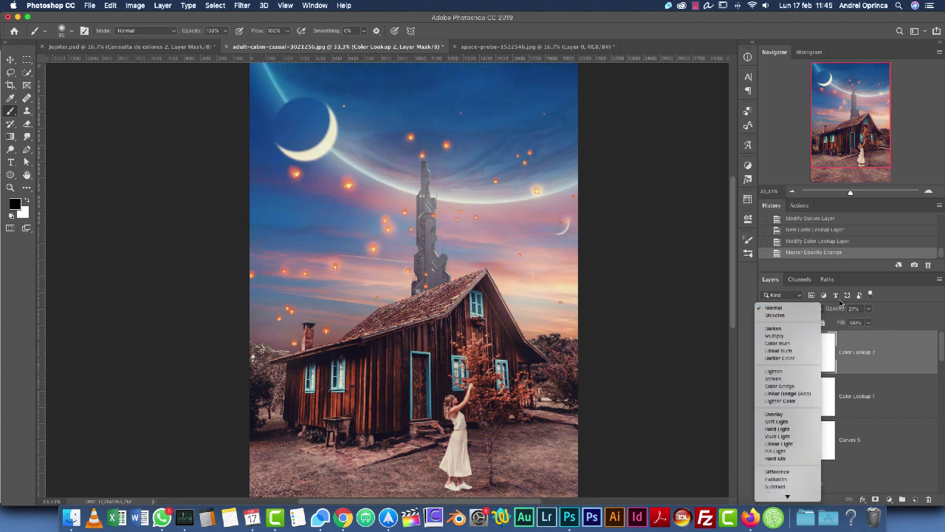
left_click(910, 342)
Step: Refine the Curves 5 adjustment by slightly lifting the shadows and midtones and lowering the highlights point
left_click_drag(874, 146, 873, 155)
left_click(786, 441)
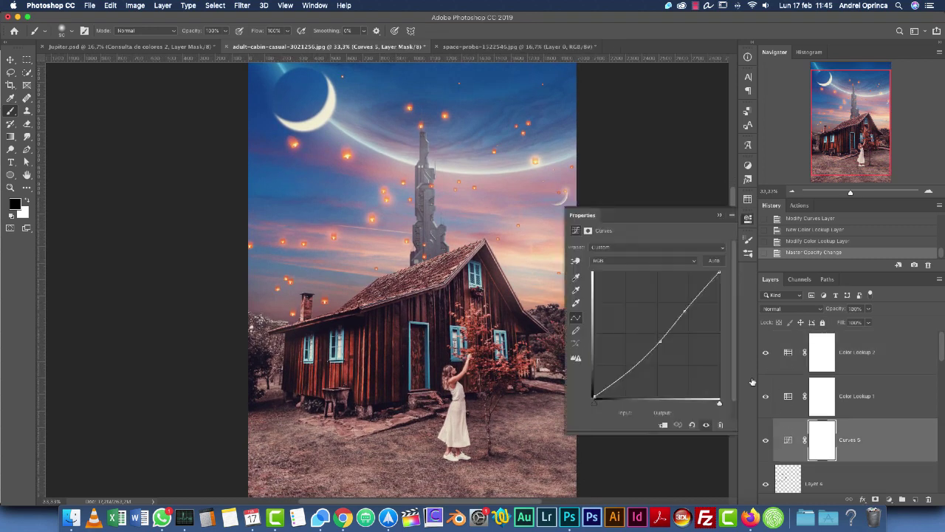
left_click_drag(629, 370, 627, 371)
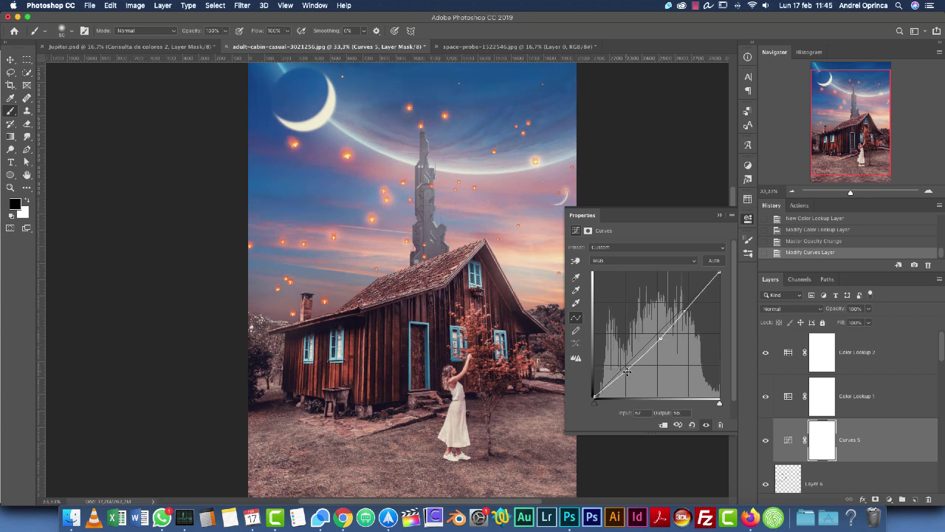
left_click_drag(685, 308, 684, 317)
left_click(720, 216)
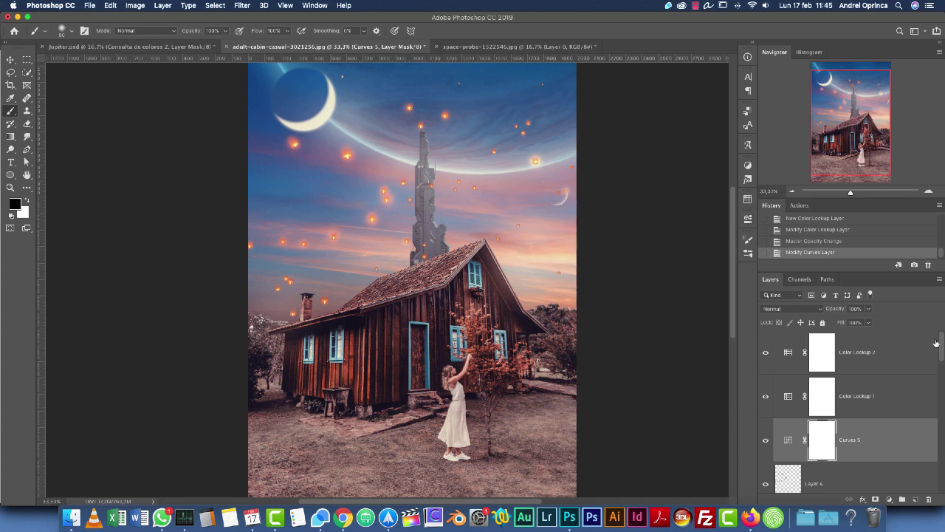
Step: Stamp all visible layers into a new layer above Color Lookup 2 and convert it to a smart object
left_click(896, 362)
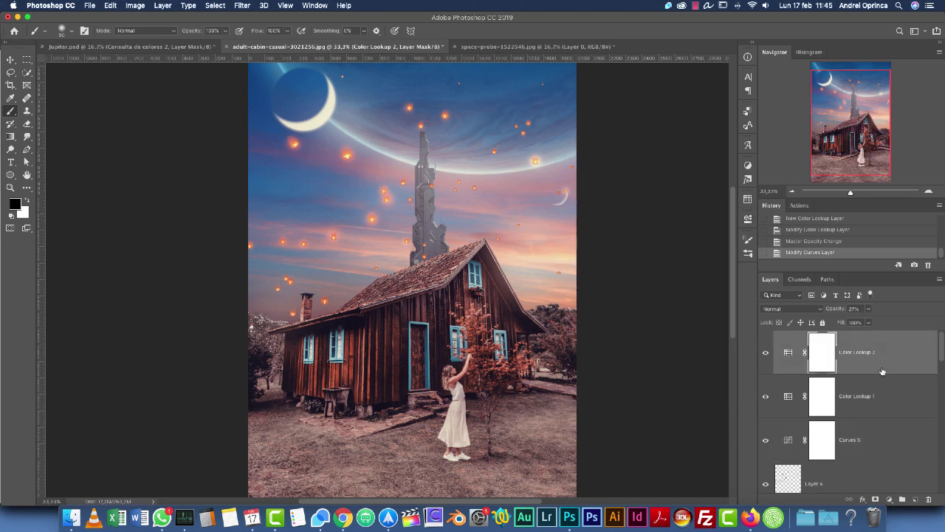
key("super+alt+shift+e")
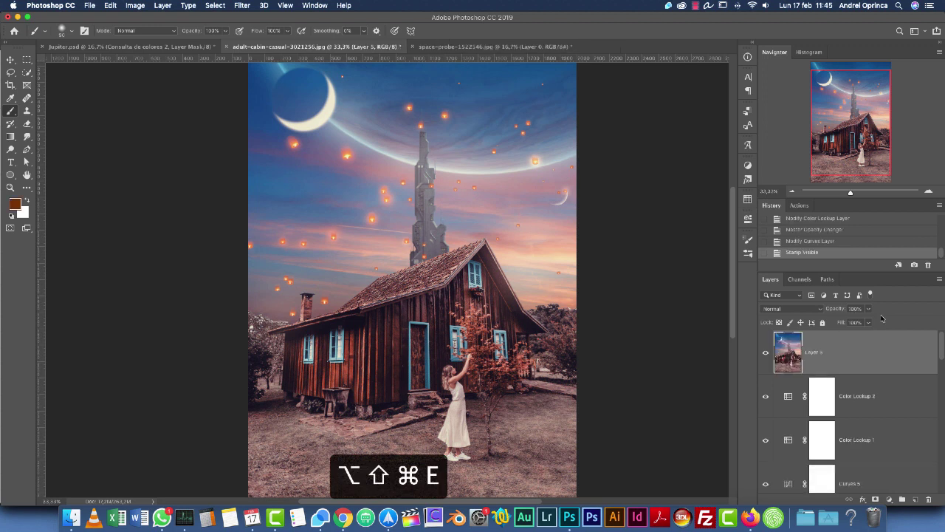
right_click(849, 356)
left_click(778, 210)
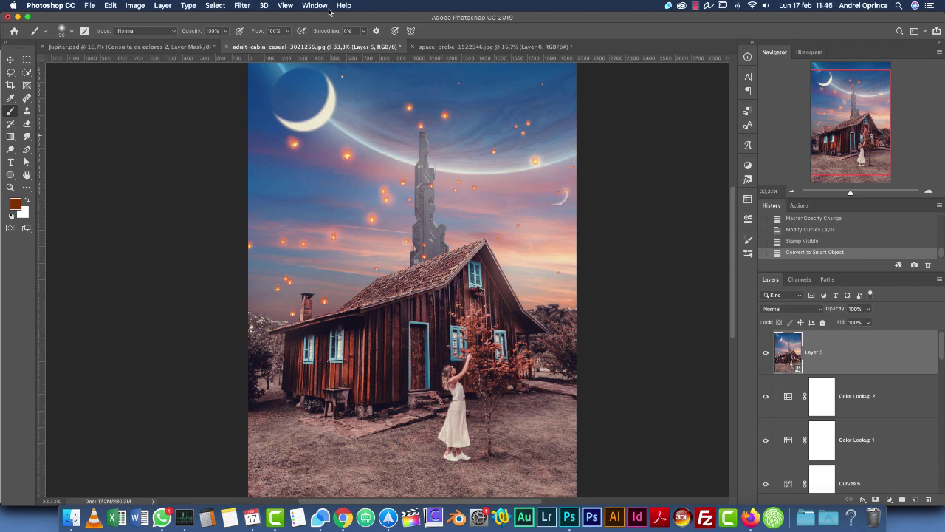
Step: Open the Camera Raw Filter on the stamped smart object and load the Jupiter-camera-raw-final.xmp settings from the Resources | Recursos folder
left_click(243, 6)
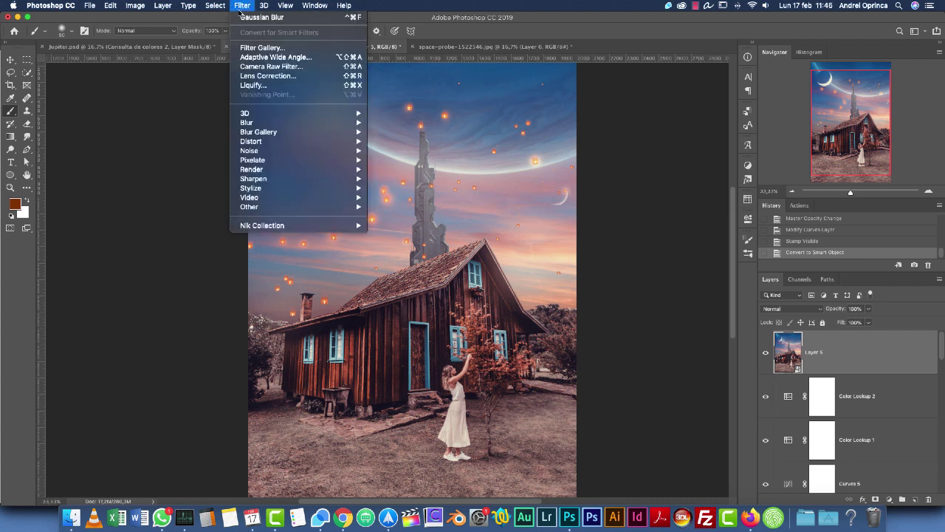
left_click(283, 70)
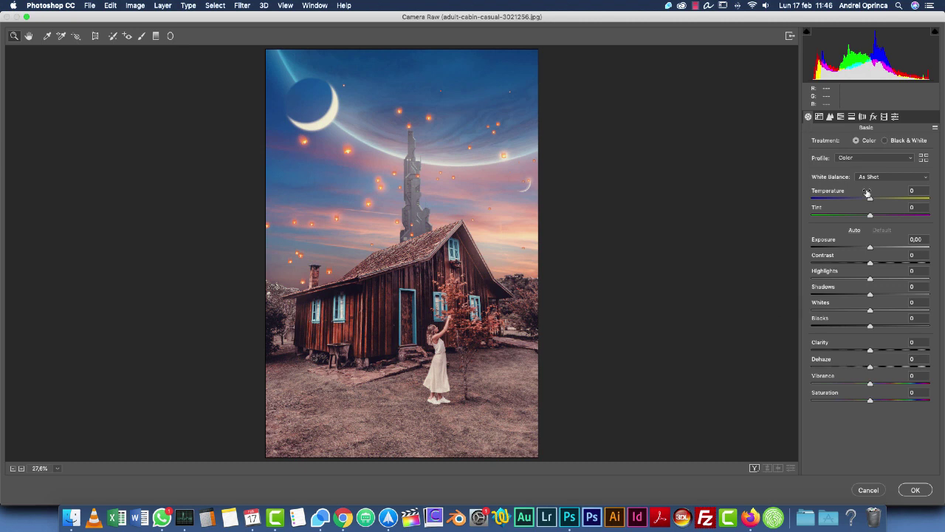
left_click(936, 129)
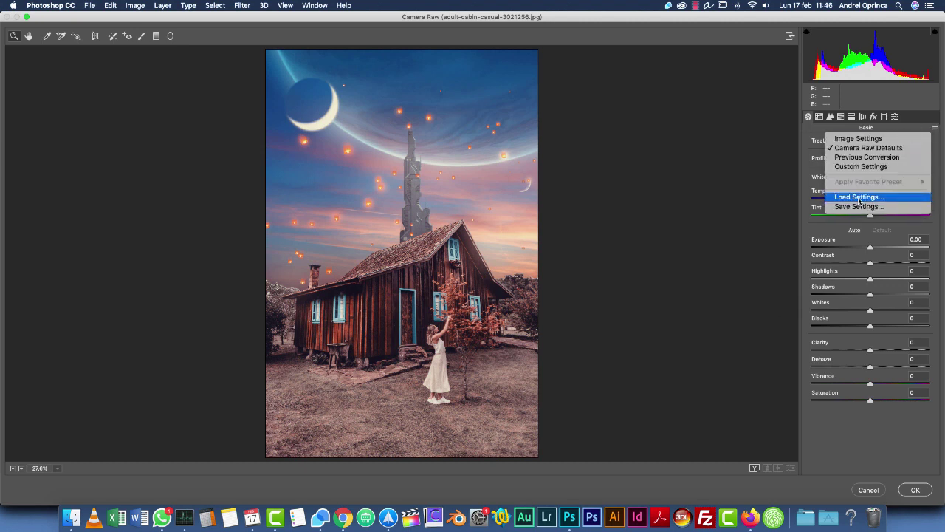
left_click(874, 197)
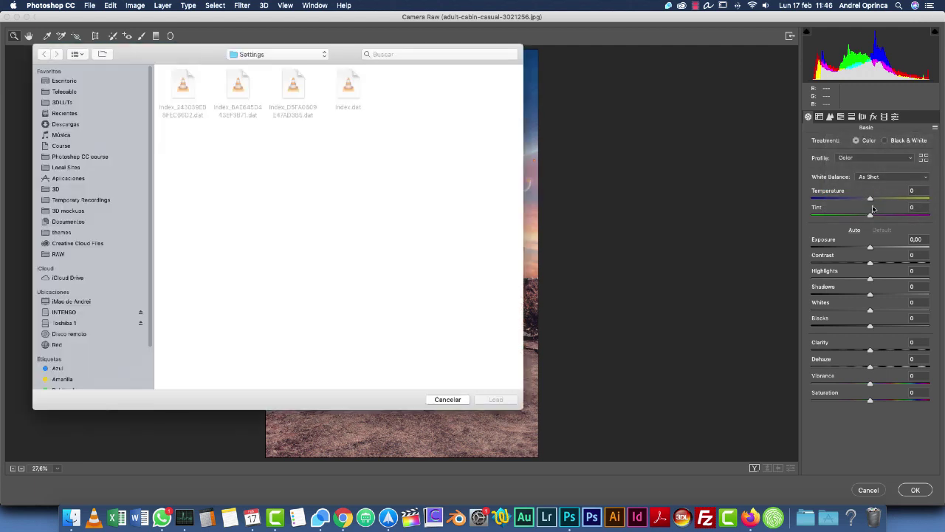
left_click(88, 322)
double_click(325, 230)
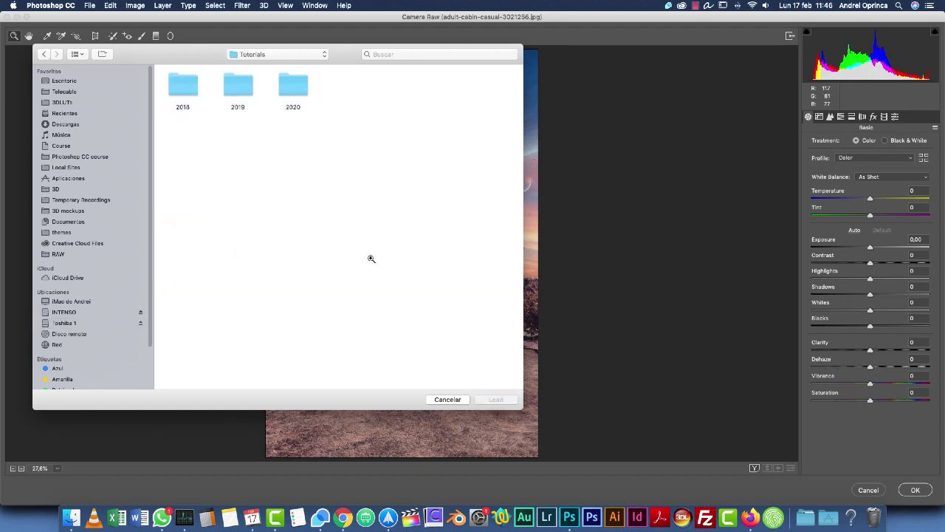
double_click(293, 87)
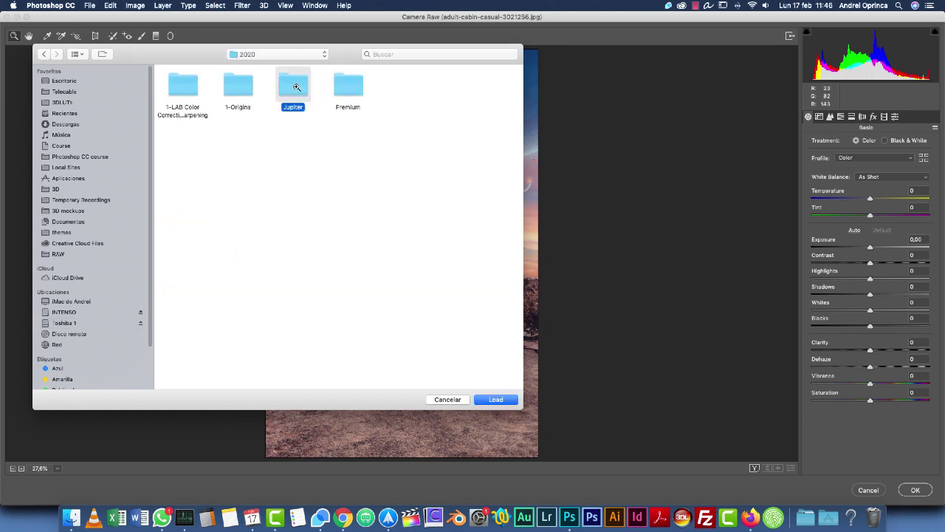
double_click(295, 87)
double_click(249, 144)
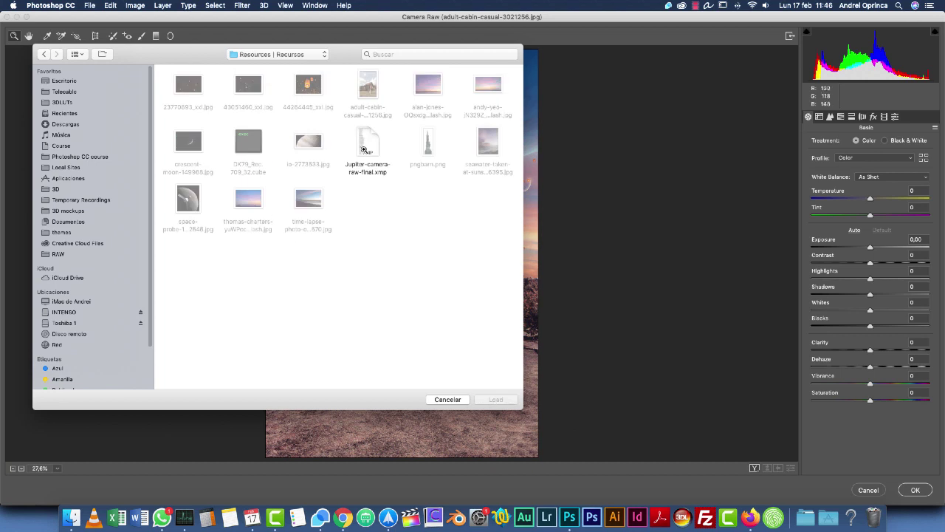
left_click(360, 170)
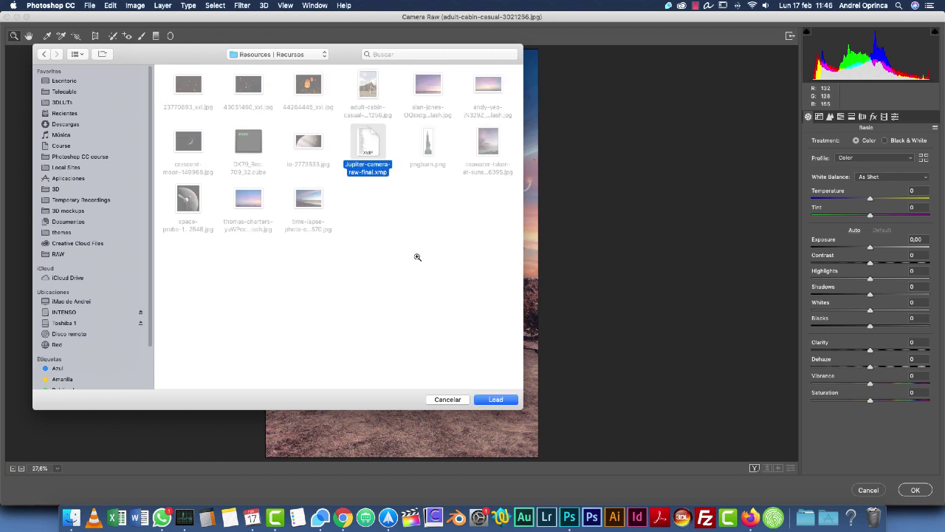
left_click(502, 400)
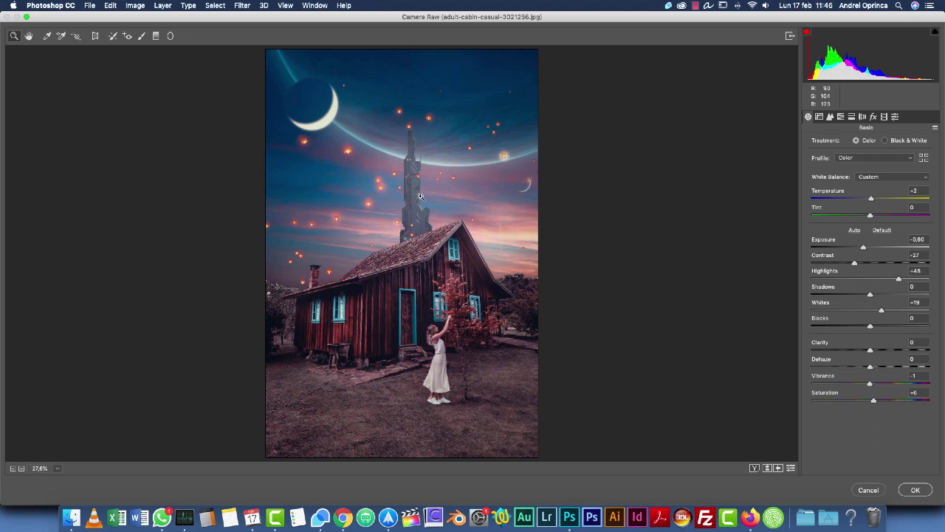
Step: Create a wide elliptical Radial Filter, tilt it, and place it over the planet's glowing arc in the upper sky
left_click(170, 35)
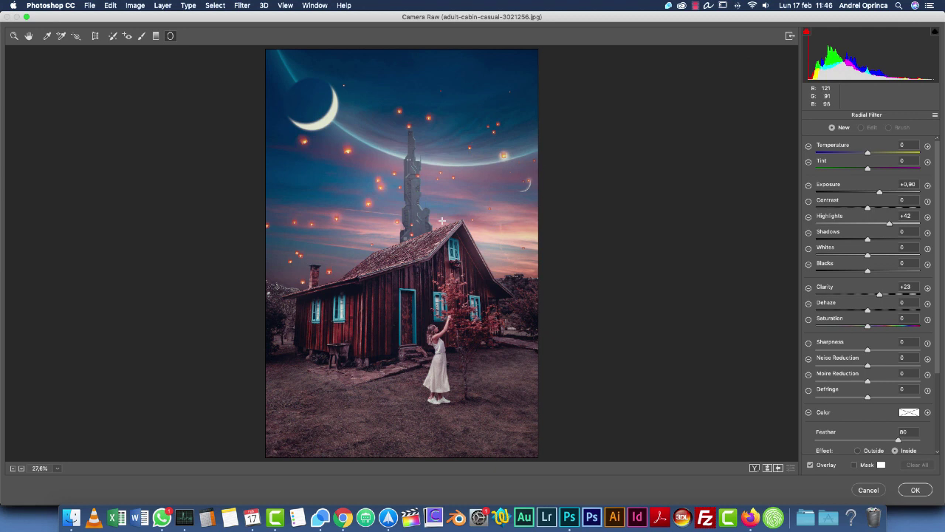
left_click_drag(423, 192, 546, 248)
left_click_drag(609, 194, 606, 241)
left_click_drag(466, 193, 460, 118)
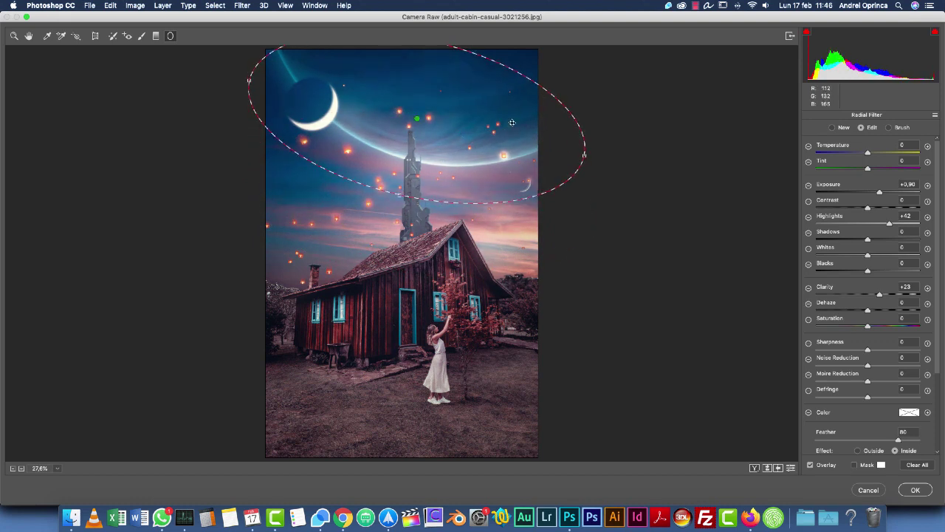
Step: Reset the sky Radial Filter's corrections and set Exposure +0.45, Contrast +23, Highlights +52, Whites +27 and Clarity +13
left_click(934, 117)
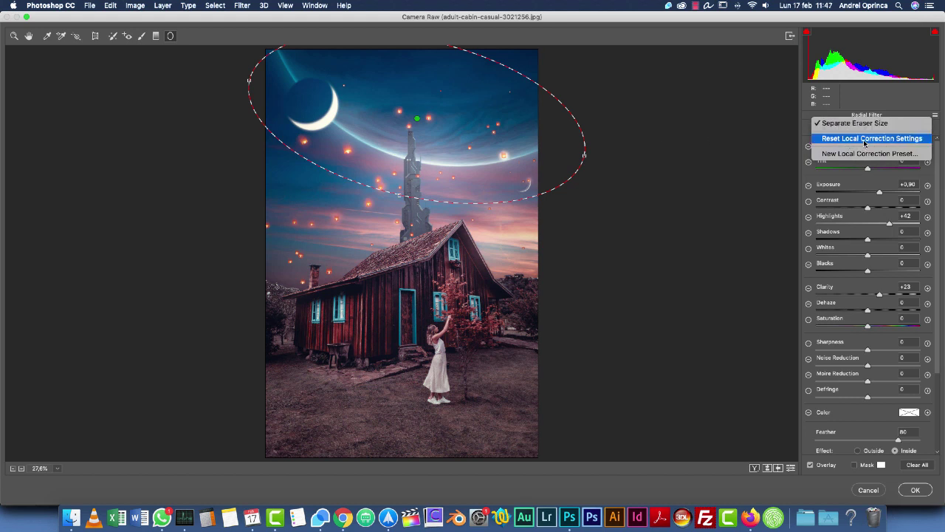
left_click(863, 143)
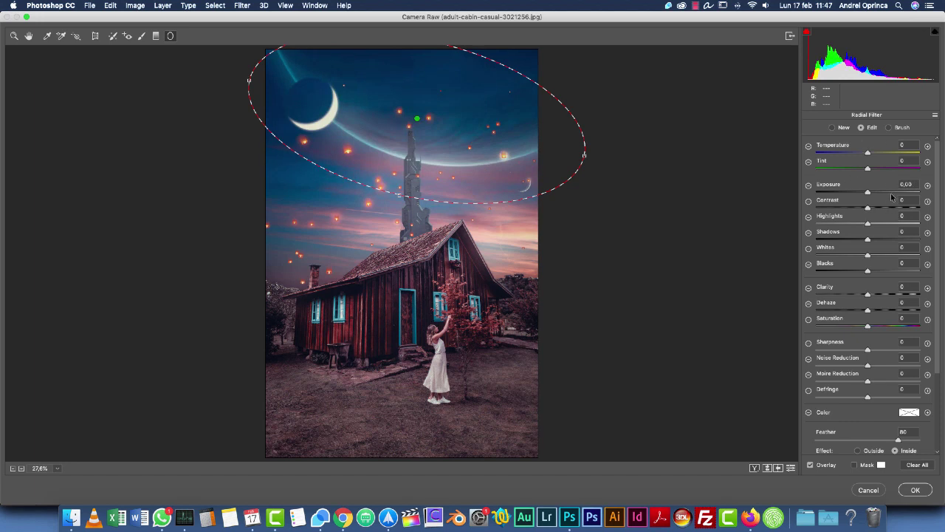
left_click_drag(870, 256, 892, 218)
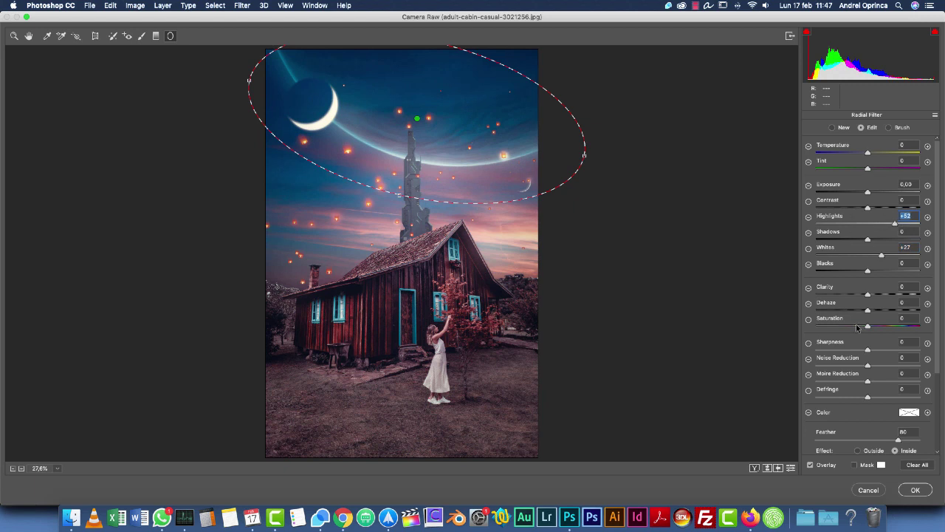
left_click_drag(868, 294, 878, 296)
left_click_drag(869, 193, 881, 209)
Step: Widen the sky Radial Filter's ellipse, set its Feather to 43, and deselect it
left_click_drag(595, 155, 607, 159)
left_click_drag(878, 438, 859, 438)
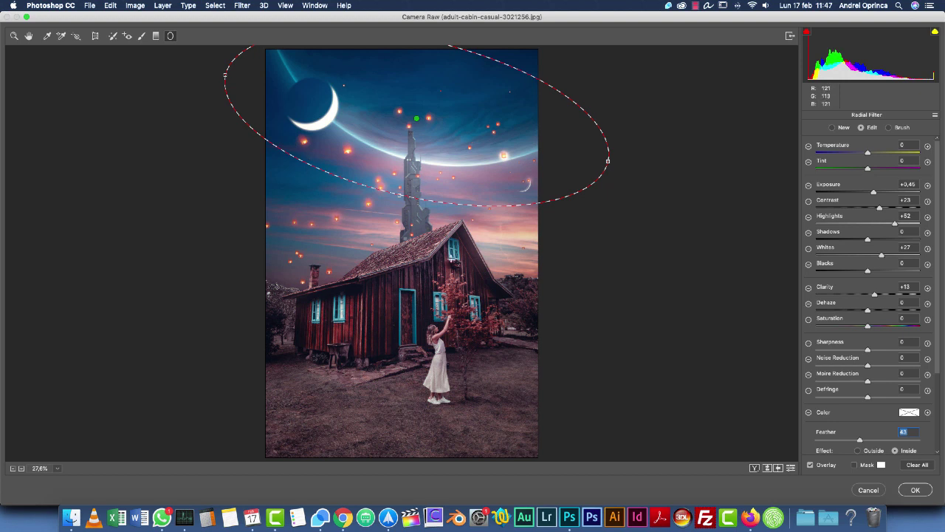
mouse_move(492, 256)
left_mouse_down()
mouse_move(509, 246)
mouse_move(496, 255)
left_mouse_up()
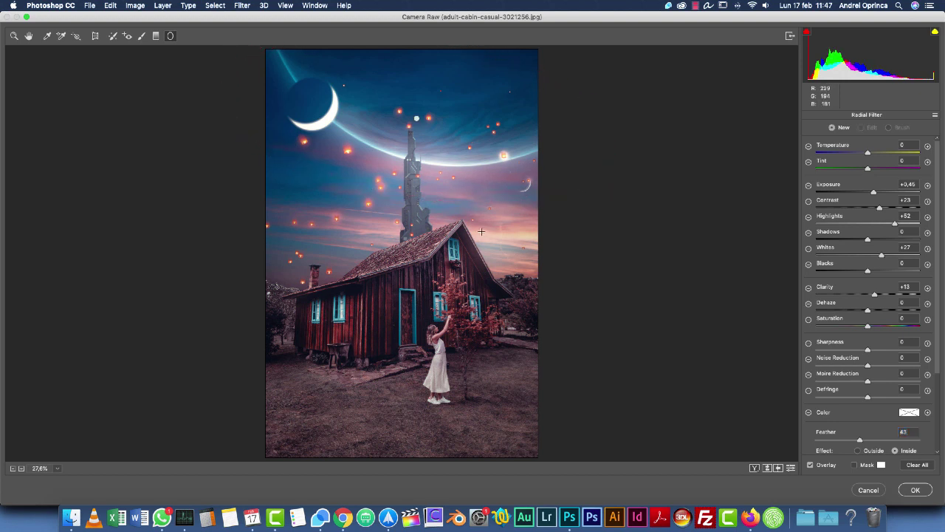
Step: Create a Radial Filter over the sunset clouds behind the cabin's roof, reset its corrections, and set Dehaze to -18
left_click_drag(440, 194, 509, 252)
left_click_drag(474, 211, 519, 241)
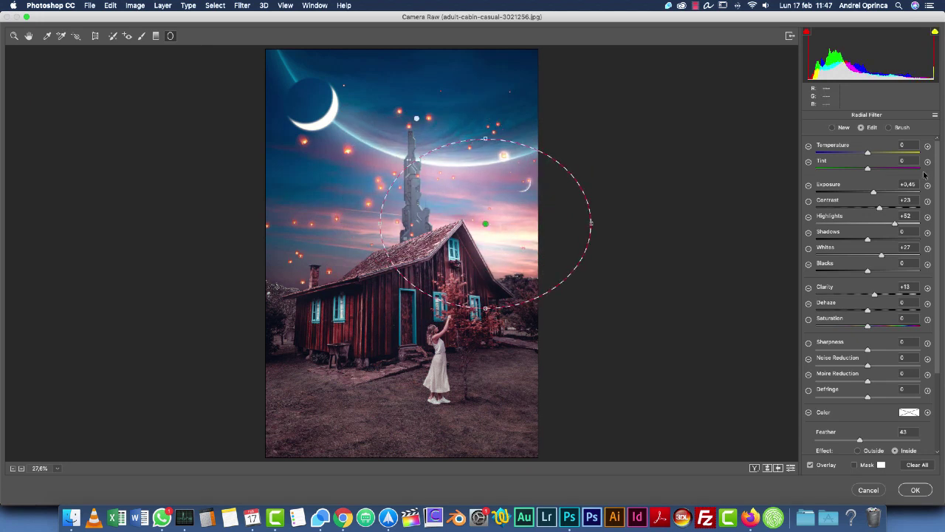
left_click(935, 116)
left_click(884, 138)
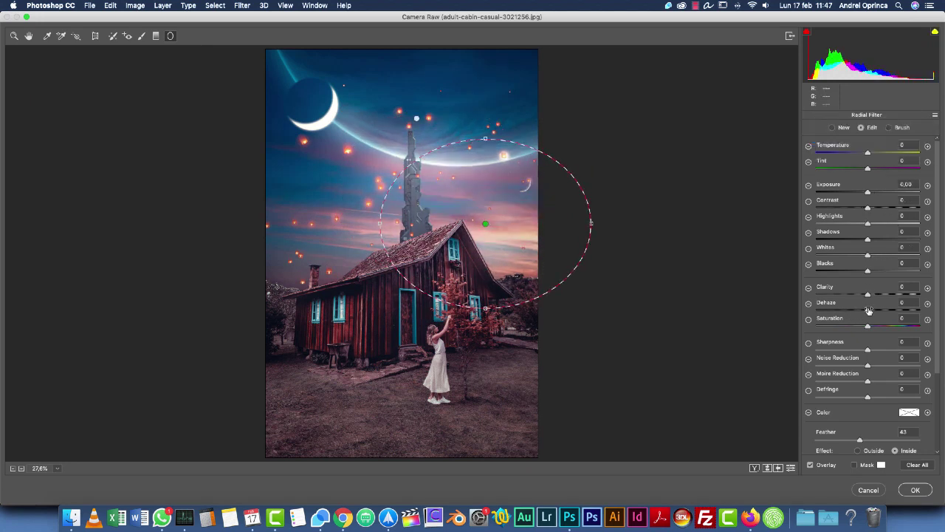
left_click_drag(868, 311, 856, 317)
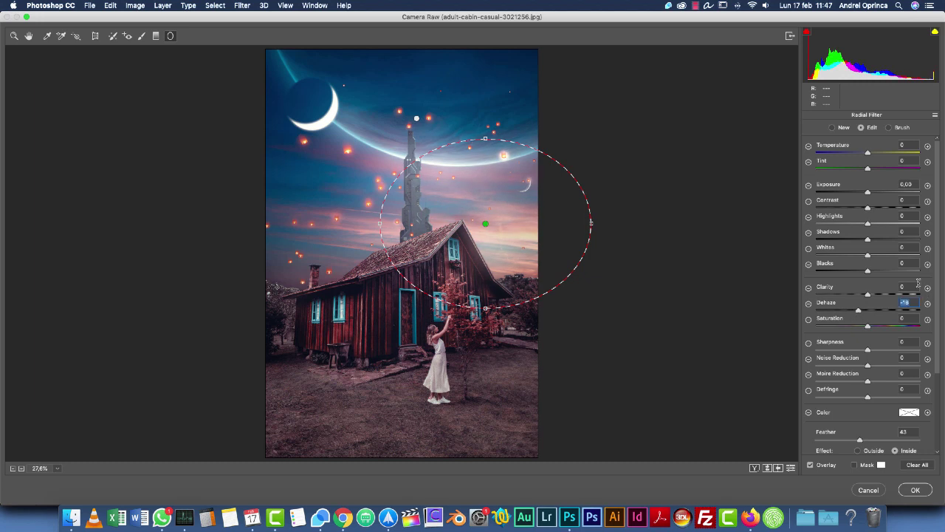
Step: Add a Radial Filter over the sky left of the tower with Exposure +0.40 and Dehaze +9, extending it up over the crescent moon
left_click_drag(303, 238, 410, 325)
left_click_drag(314, 219, 316, 207)
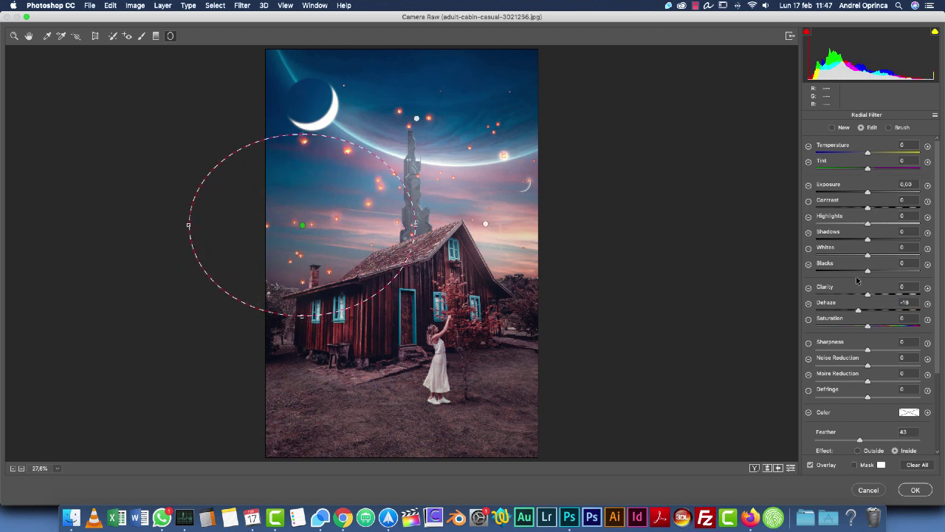
left_click_drag(860, 314, 872, 311)
left_click_drag(868, 192, 874, 192)
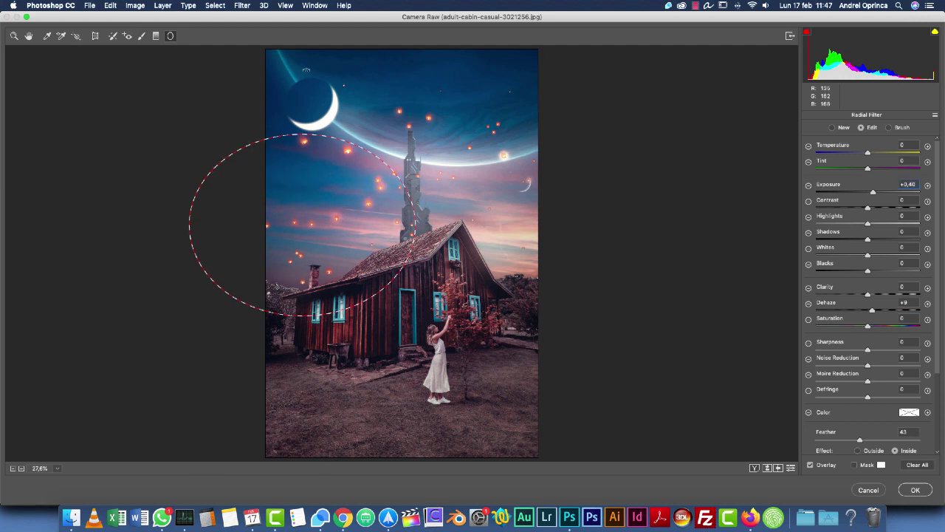
left_click_drag(302, 133, 302, 79)
left_click_drag(304, 222, 309, 199)
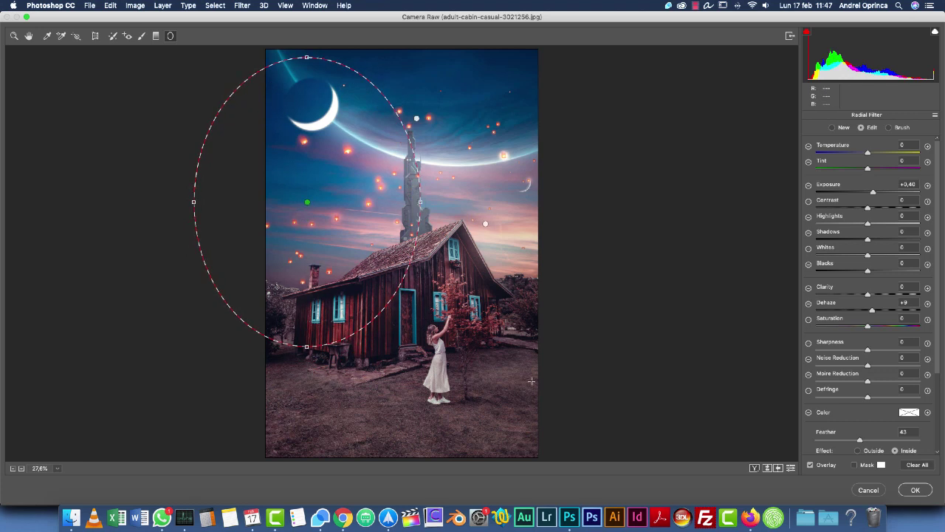
Step: Add a wide elliptical Radial Filter over the ground around the girl with Exposure +0.70, Clarity +10 and Dehaze -3
left_click_drag(419, 403, 535, 458)
left_click_drag(874, 193, 876, 192)
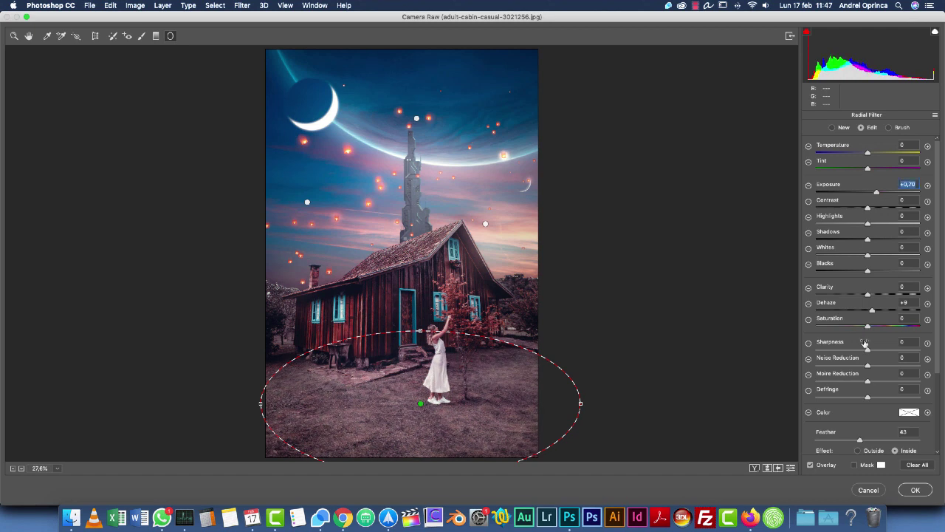
left_click_drag(870, 310, 866, 311)
mouse_move(869, 295)
left_mouse_down()
mouse_move(884, 296)
mouse_move(872, 294)
left_mouse_up()
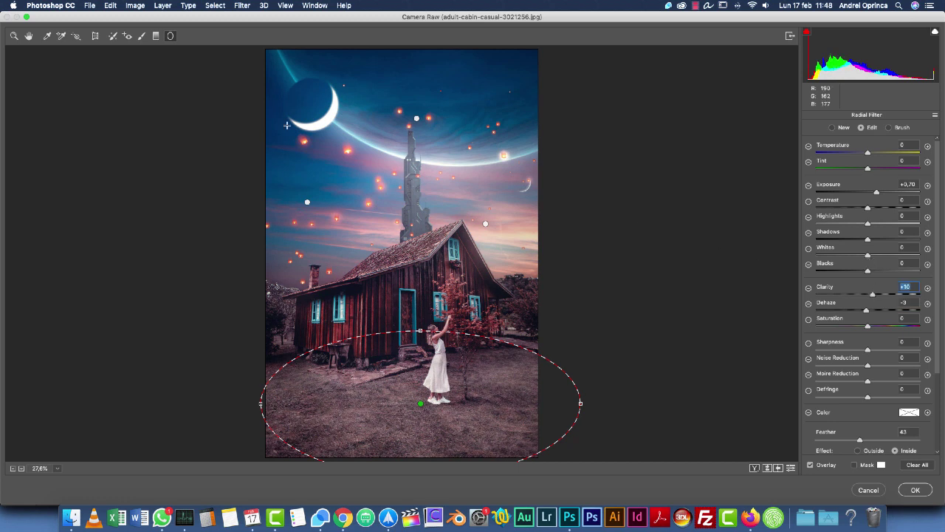
Step: Return to the Basic adjustments and slightly fine-tune the image's overall Exposure and Contrast
left_click(30, 35)
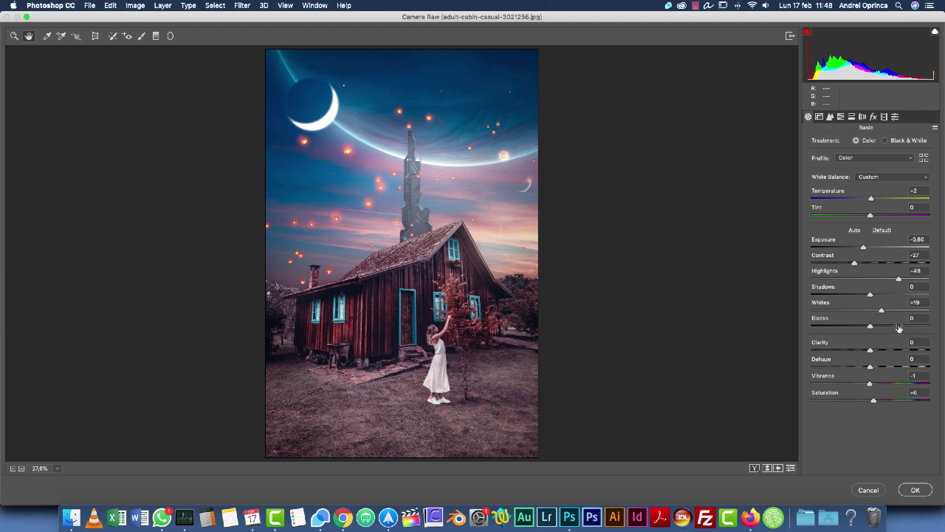
left_click(866, 247)
left_click_drag(858, 264, 857, 264)
Step: Set the HSL luminance to Reds +18, Oranges +30, Yellows +20, Aquas -3, Blues +20, Purples +26 and Magentas +13
left_click(842, 117)
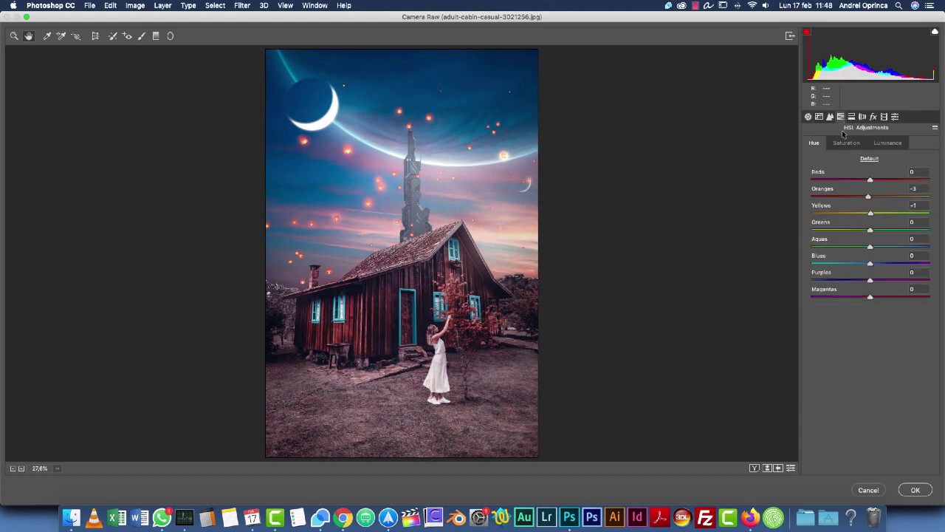
left_click(883, 144)
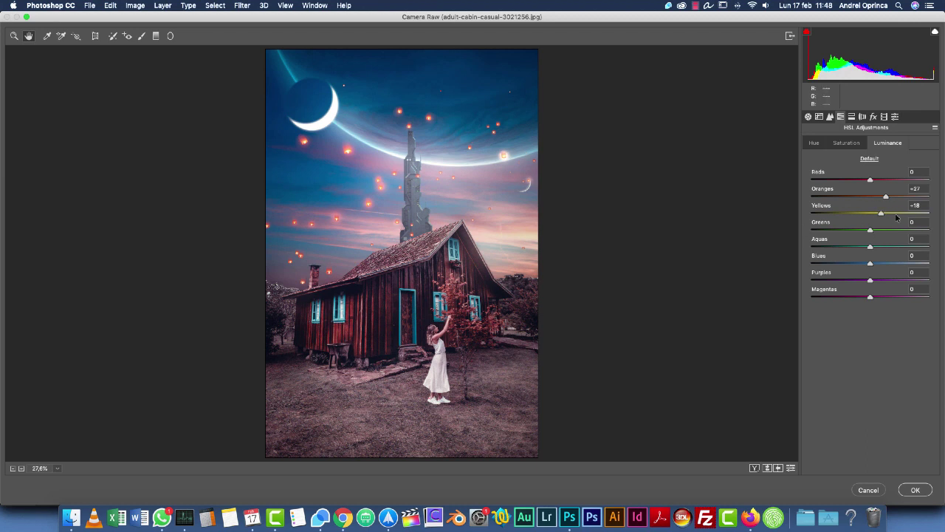
mouse_move(872, 265)
left_mouse_down()
mouse_move(884, 264)
mouse_move(835, 266)
mouse_move(891, 260)
mouse_move(881, 262)
mouse_move(890, 246)
mouse_move(834, 250)
mouse_move(868, 247)
left_mouse_up()
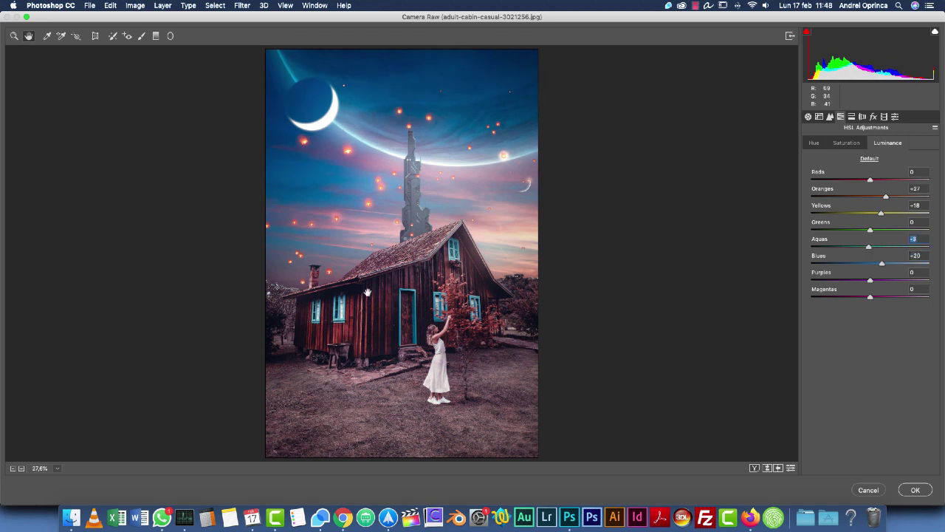
left_click(870, 181)
mouse_move(887, 196)
left_mouse_down()
mouse_move(896, 194)
mouse_move(886, 194)
left_mouse_up()
left_click_drag(876, 298, 885, 279)
left_click_drag(871, 179, 887, 215)
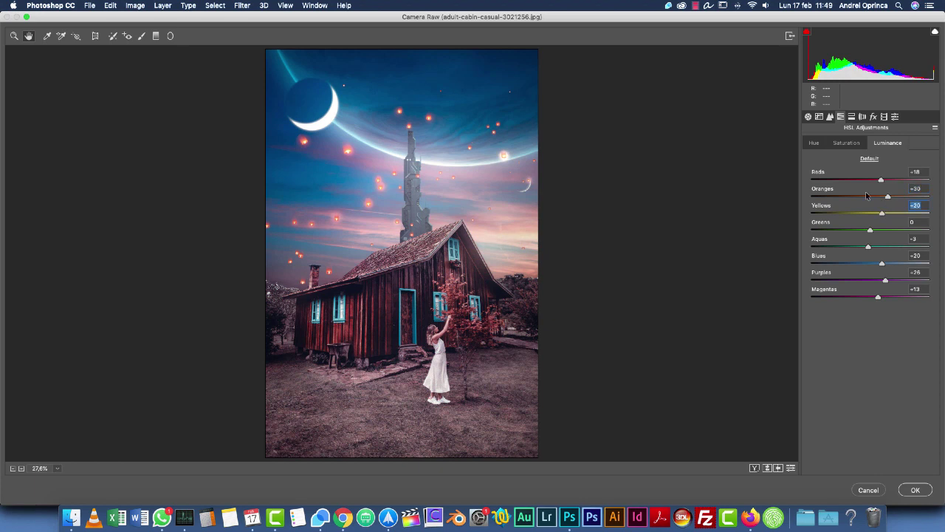
Step: Shift the Reds hue to +20 and set the post-crop vignetting Amount to -28
left_click(815, 143)
mouse_move(870, 180)
left_mouse_down()
mouse_move(836, 181)
mouse_move(884, 180)
left_mouse_up()
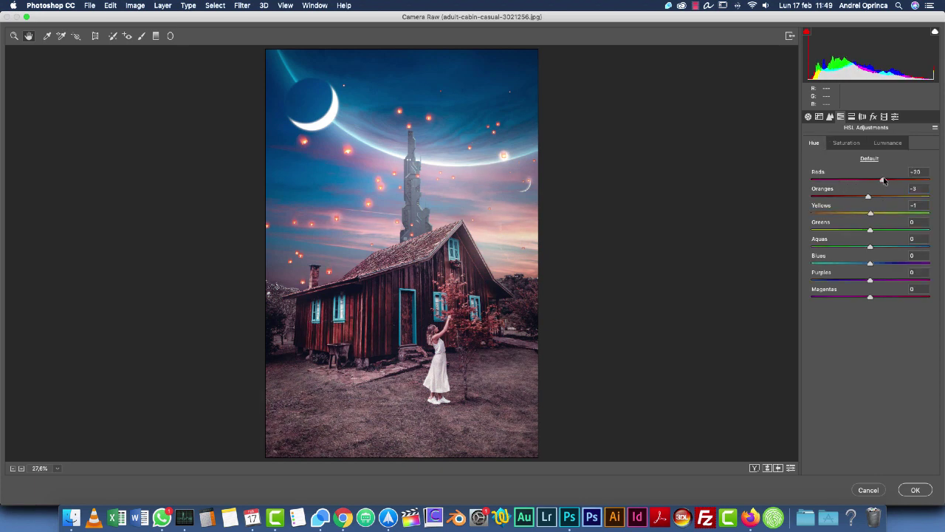
left_click(874, 117)
left_click_drag(853, 247, 850, 247)
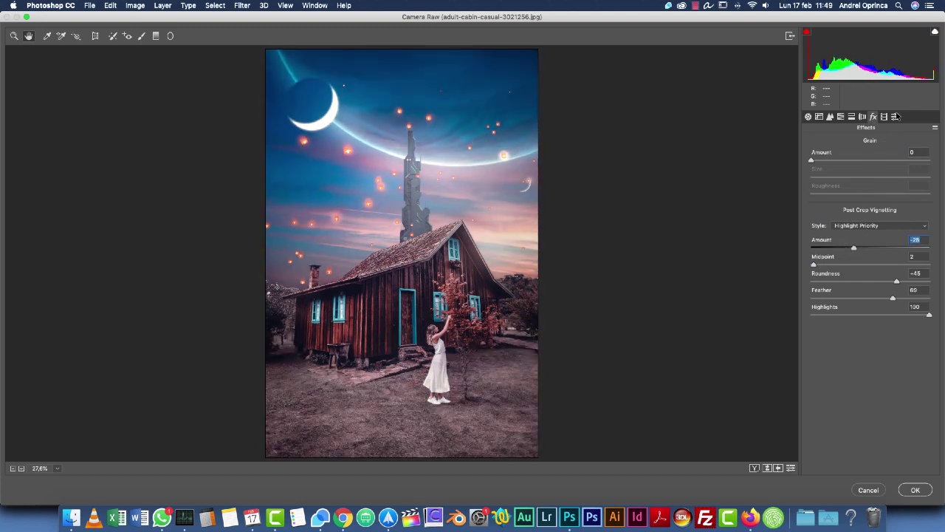
Step: Set the Calibration's Red Primary to Hue -29 and Saturation -1, and the Blue Primary Hue to -2
left_click(884, 117)
left_click_drag(859, 215, 895, 229)
mouse_move(864, 303)
left_mouse_down()
mouse_move(878, 306)
mouse_move(869, 305)
left_mouse_up()
left_click_drag(895, 229, 869, 232)
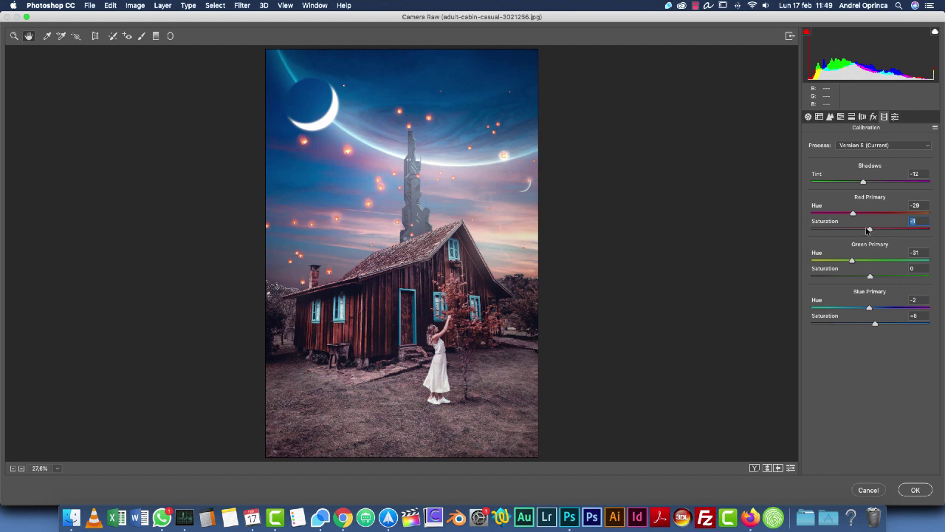
Step: Add a Graduated Filter rising from the ground with reset corrections, Temperature -16, Tint -19 and Saturation +44, and apply Camera Raw
left_click(156, 35)
left_click_drag(425, 377, 421, 275)
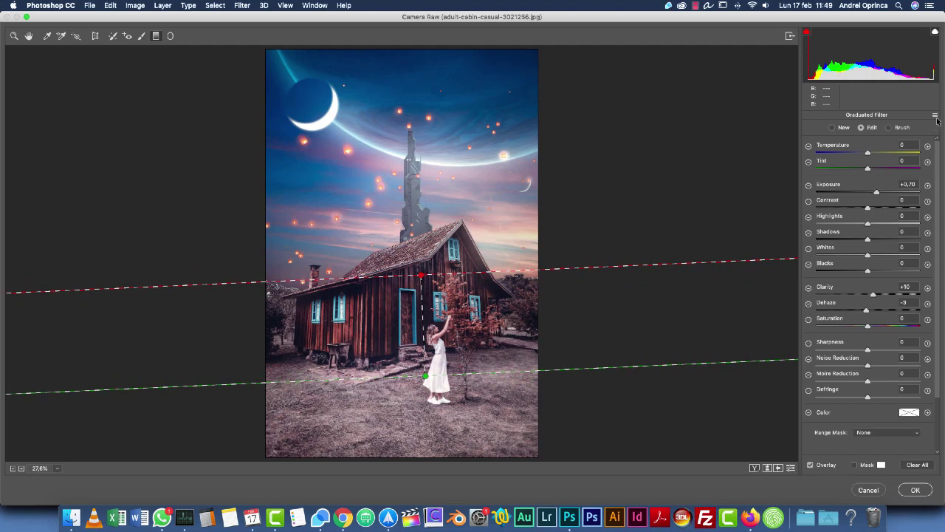
left_click(935, 116)
left_click(876, 139)
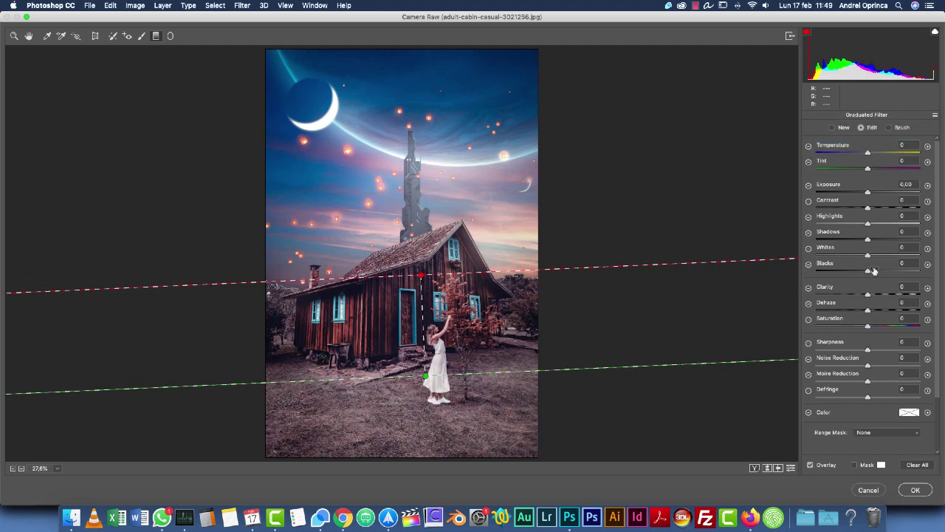
left_click_drag(872, 327, 892, 323)
left_click_drag(868, 153, 857, 169)
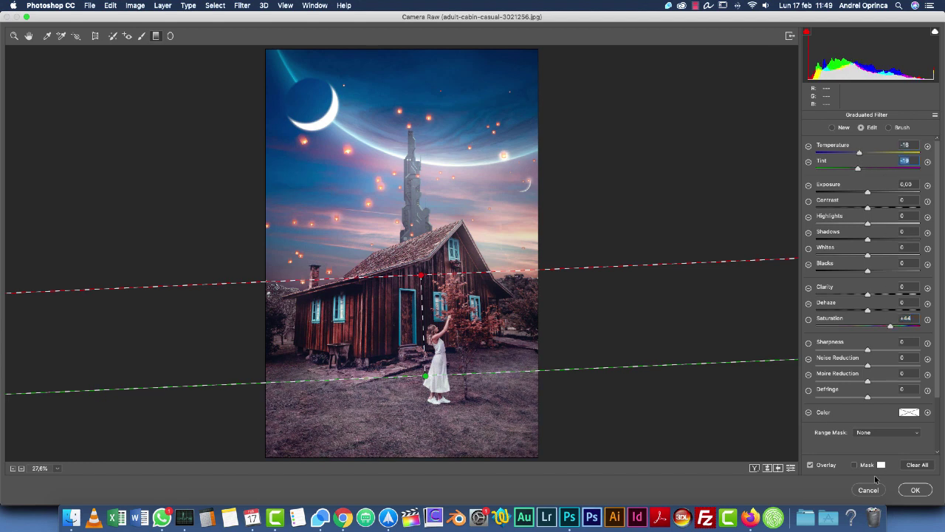
left_click(915, 490)
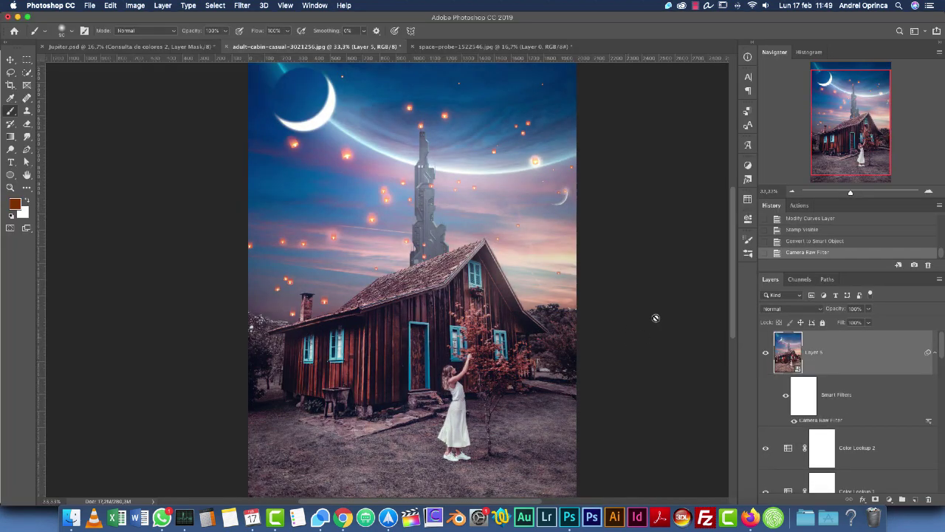
Step: Toggle the visibility of the Camera Raw smart object to compare the image before and after grading
left_click(766, 354)
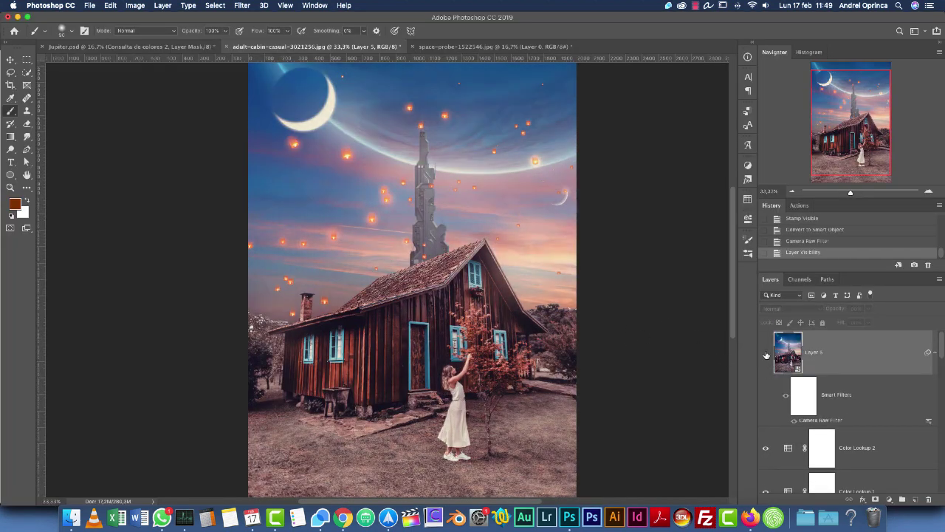
left_click(765, 361)
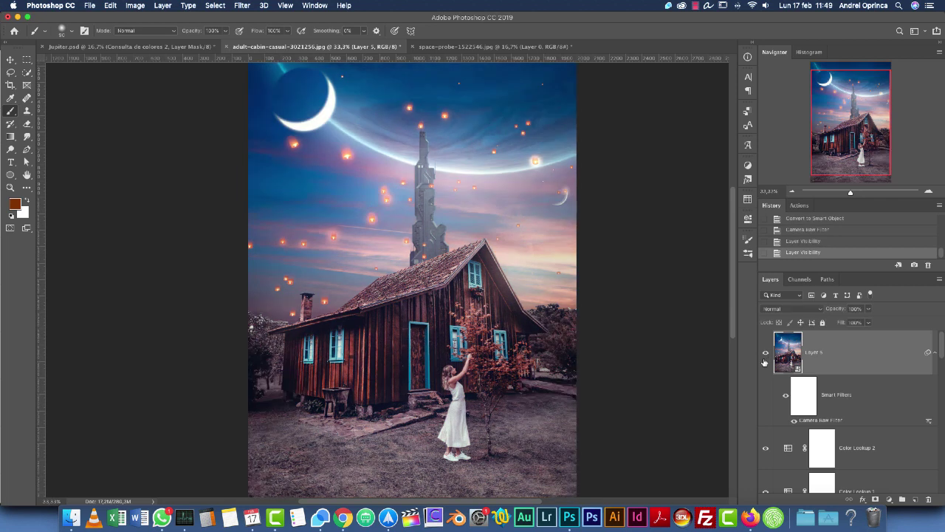
left_click(766, 360)
left_click(766, 361)
Step: Switch to Jupiter.psd and toggle its Capa 4 layer to compare the reference image with and without the Camera Raw grade
left_click(155, 47)
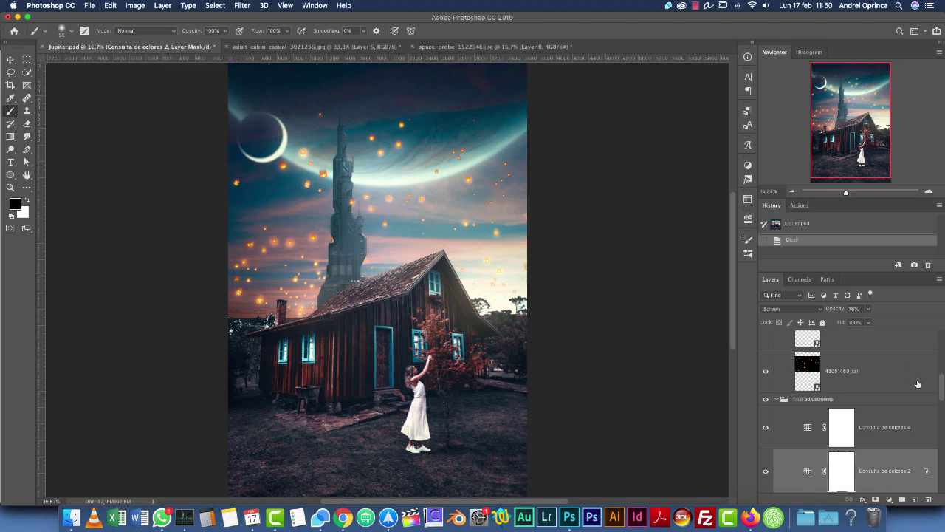
left_click_drag(942, 387, 944, 310)
left_click(820, 352)
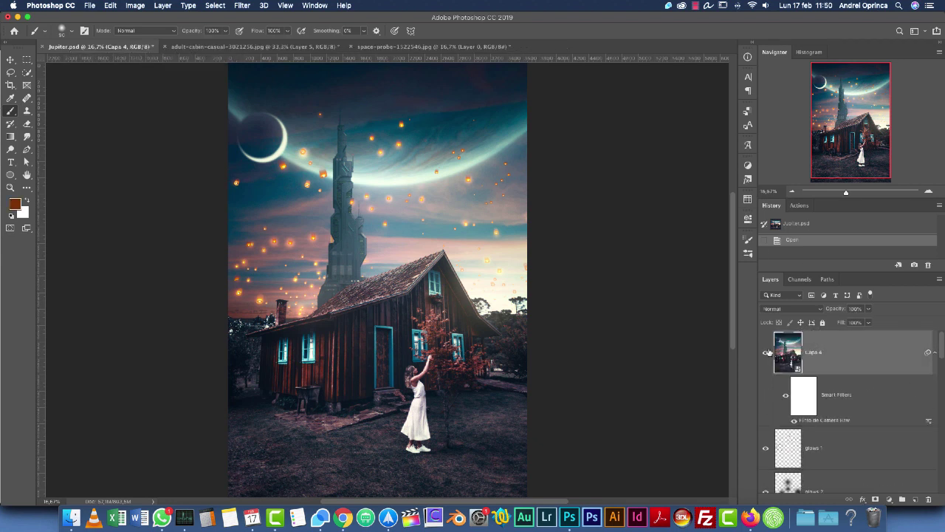
left_click(765, 353)
left_click(765, 353)
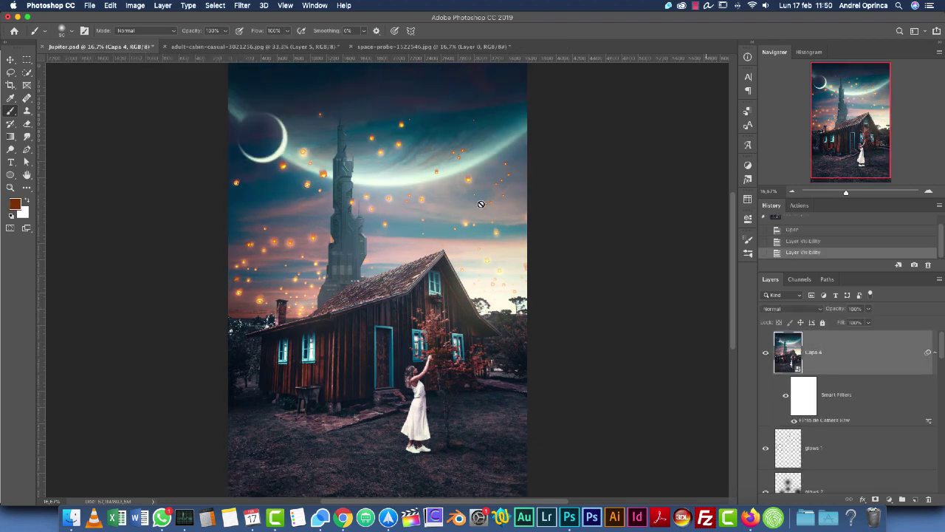